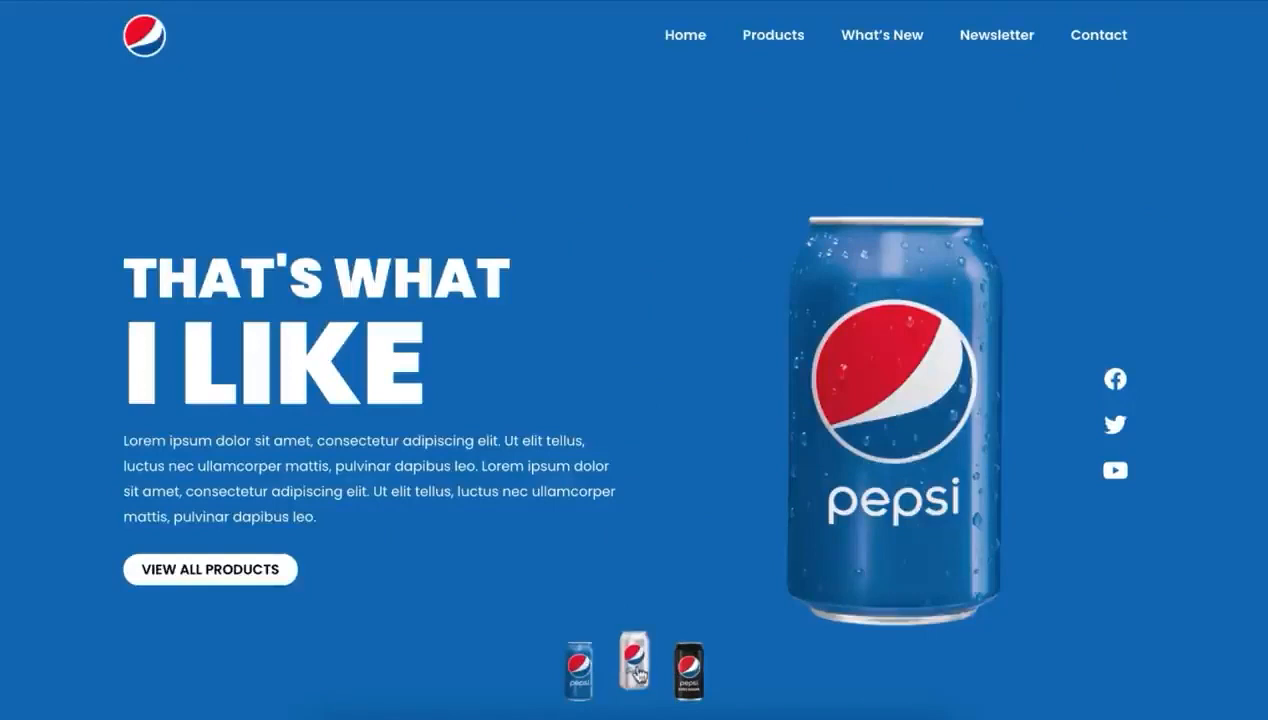
Preview the diet, zero sugar and regular Pepsi can variants in the finished landing page's hero section
{"action": "left_click", "coordinate": [637, 675]}
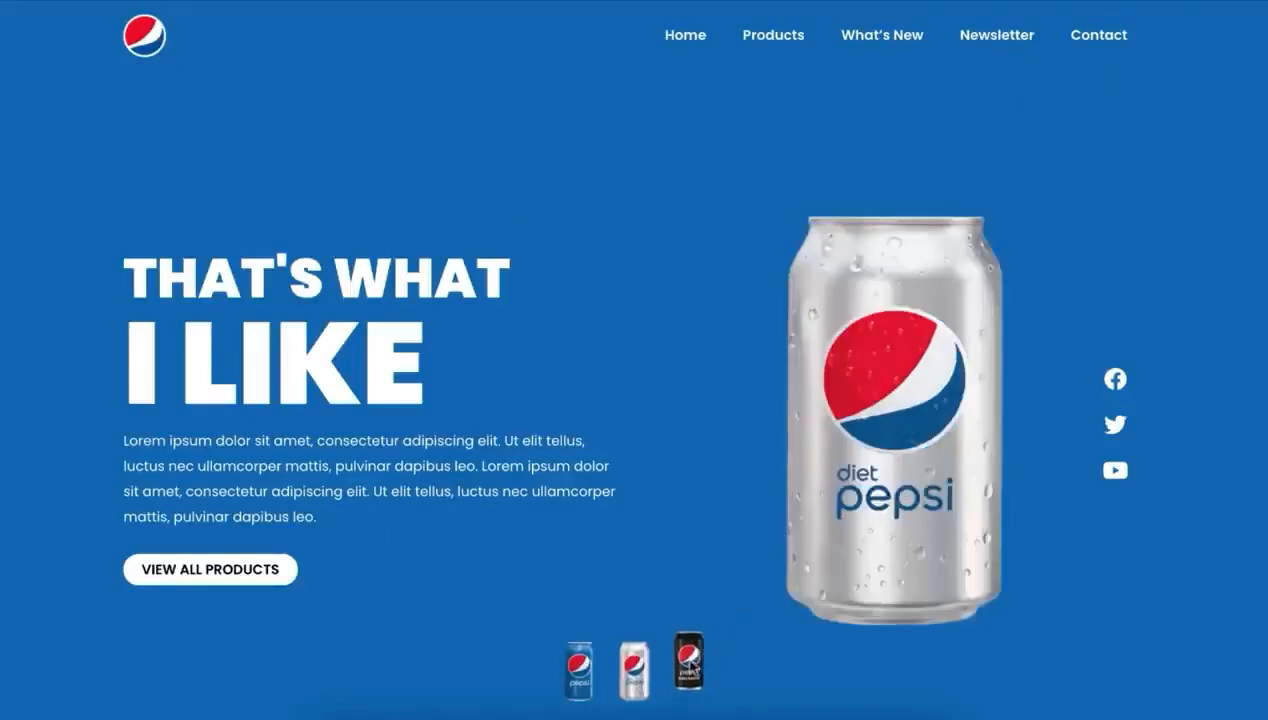
{"action": "left_click", "coordinate": [689, 663]}
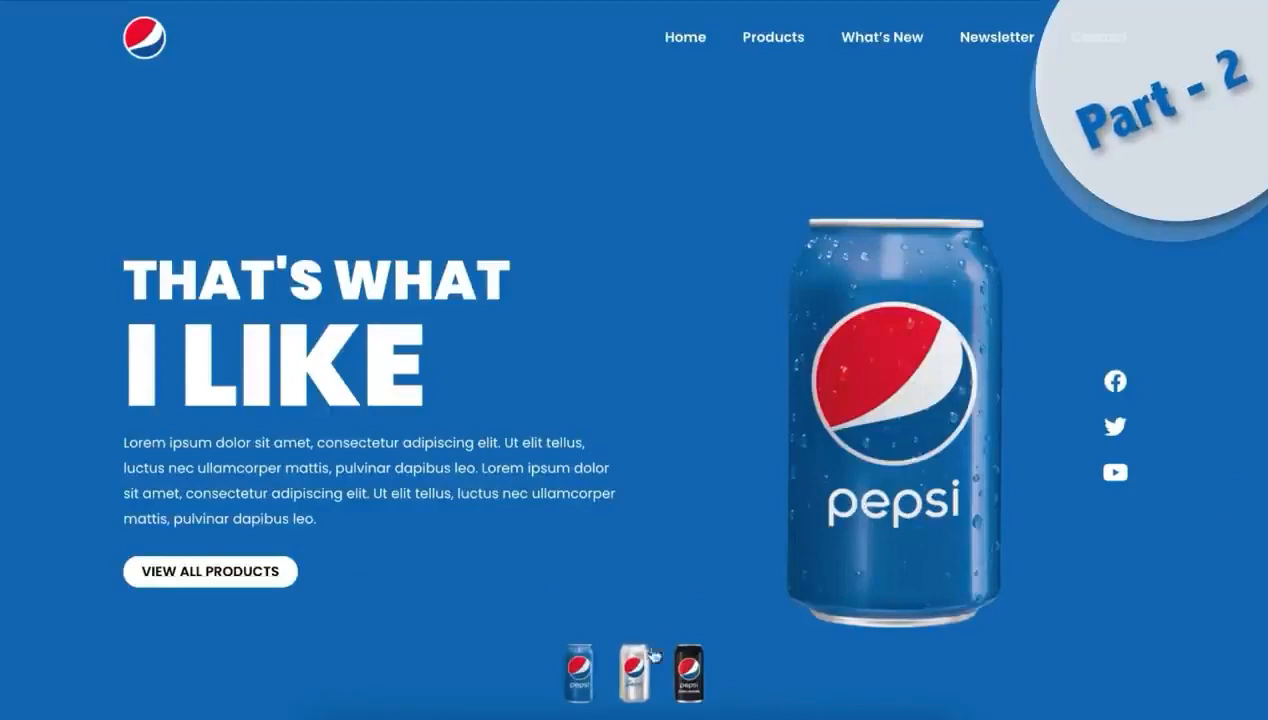
{"action": "left_click", "coordinate": [636, 672]}
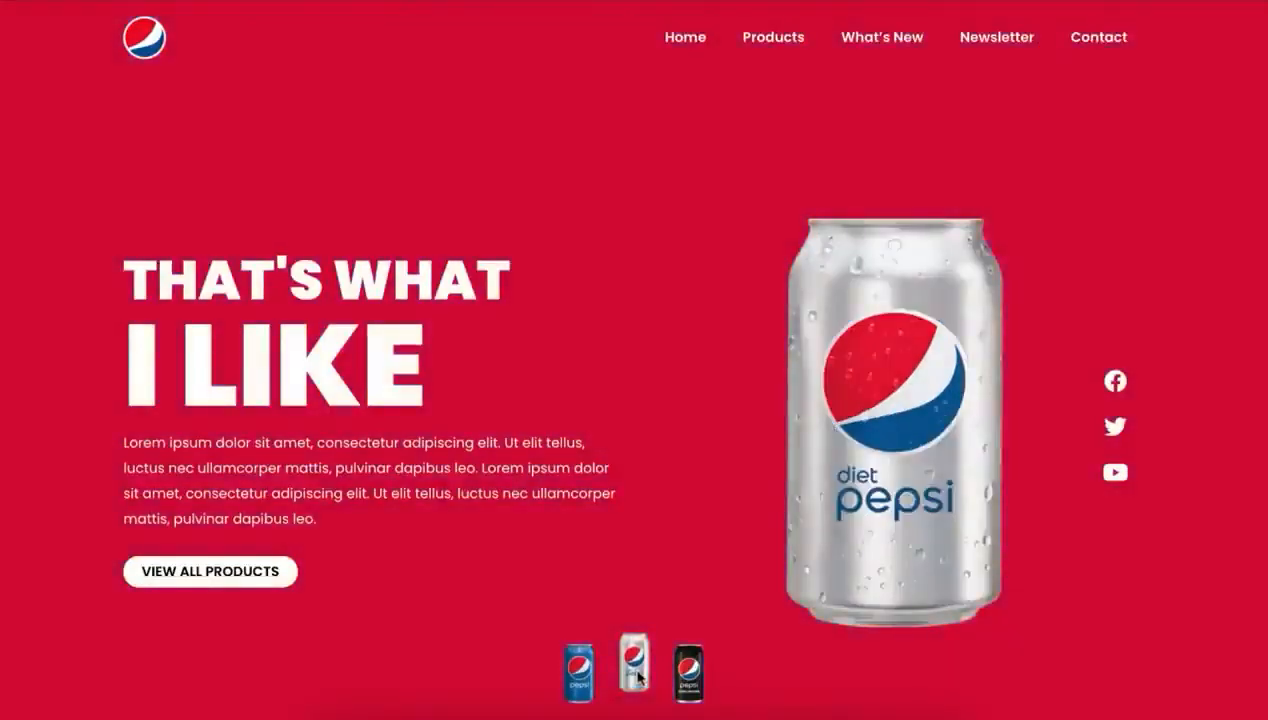
{"action": "left_click", "coordinate": [688, 676]}
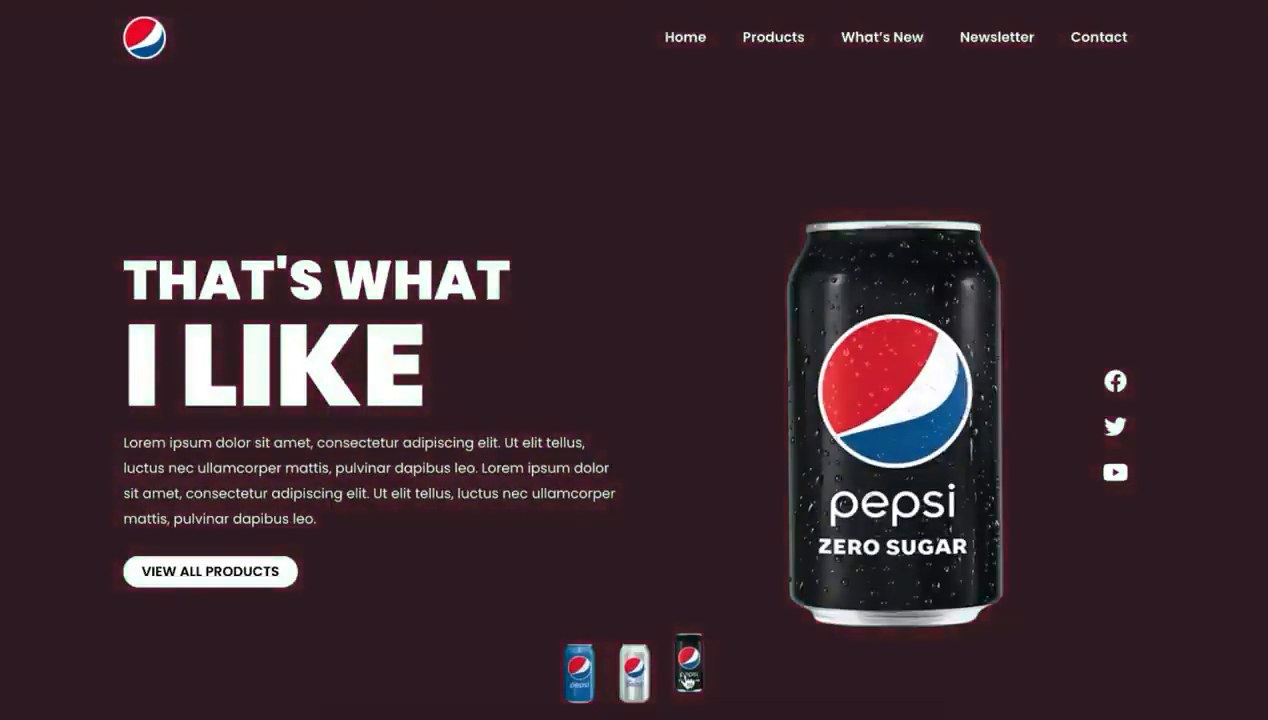
{"action": "left_click", "coordinate": [634, 668]}
{"action": "left_click", "coordinate": [582, 672]}
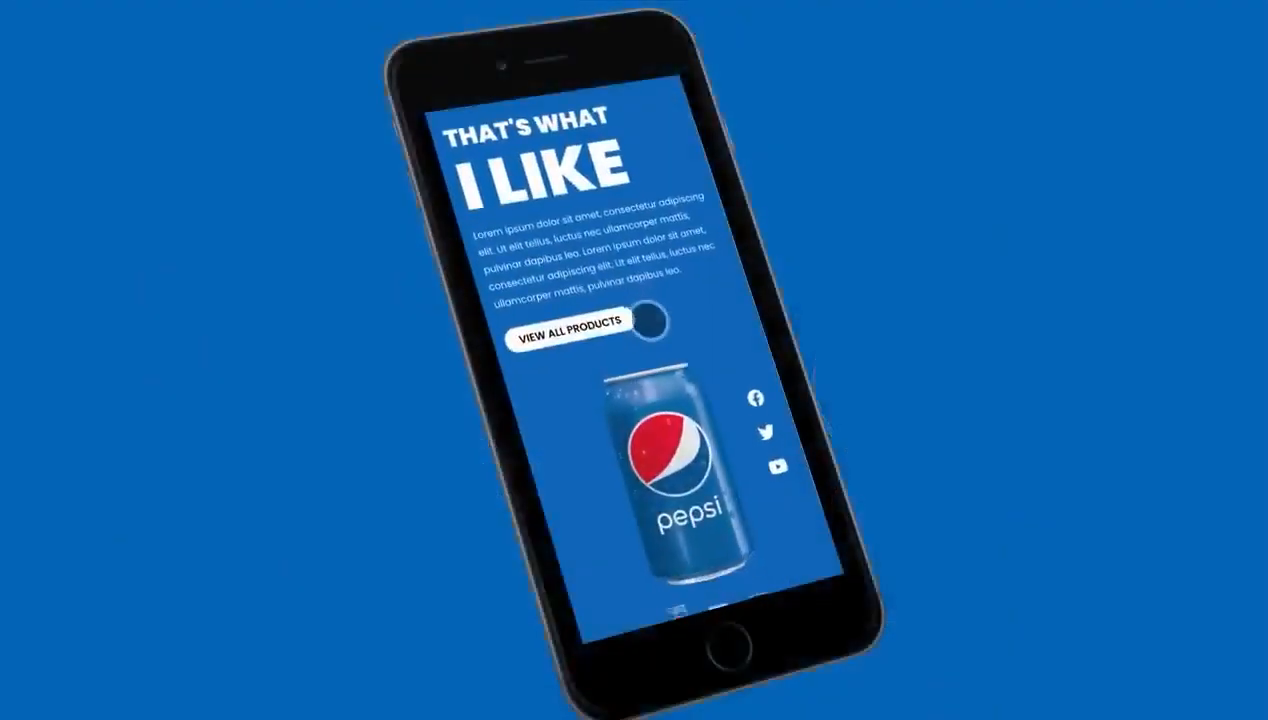
Examine the navigation menu and the three can variants in the mobile version of the landing page
{"action": "left_click", "coordinate": [668, 82]}
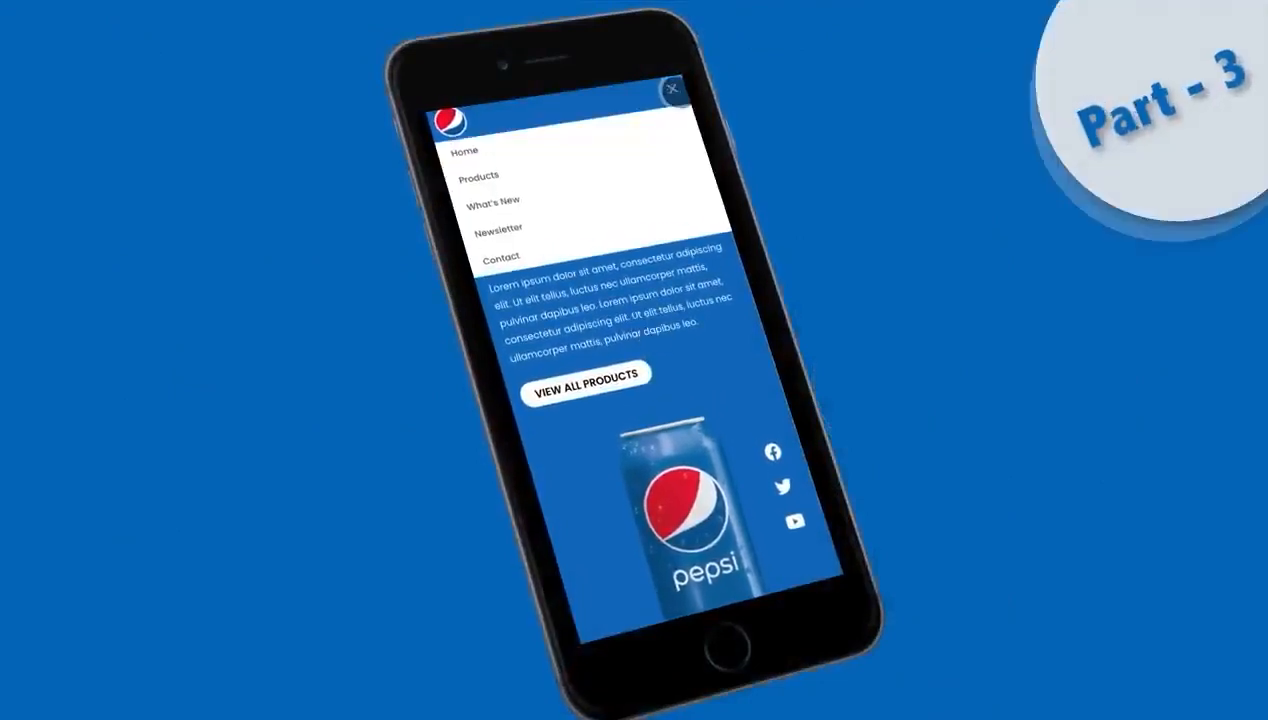
{"action": "scroll", "coordinate": [671, 343], "scroll_direction": "down", "scroll_amount": 2}
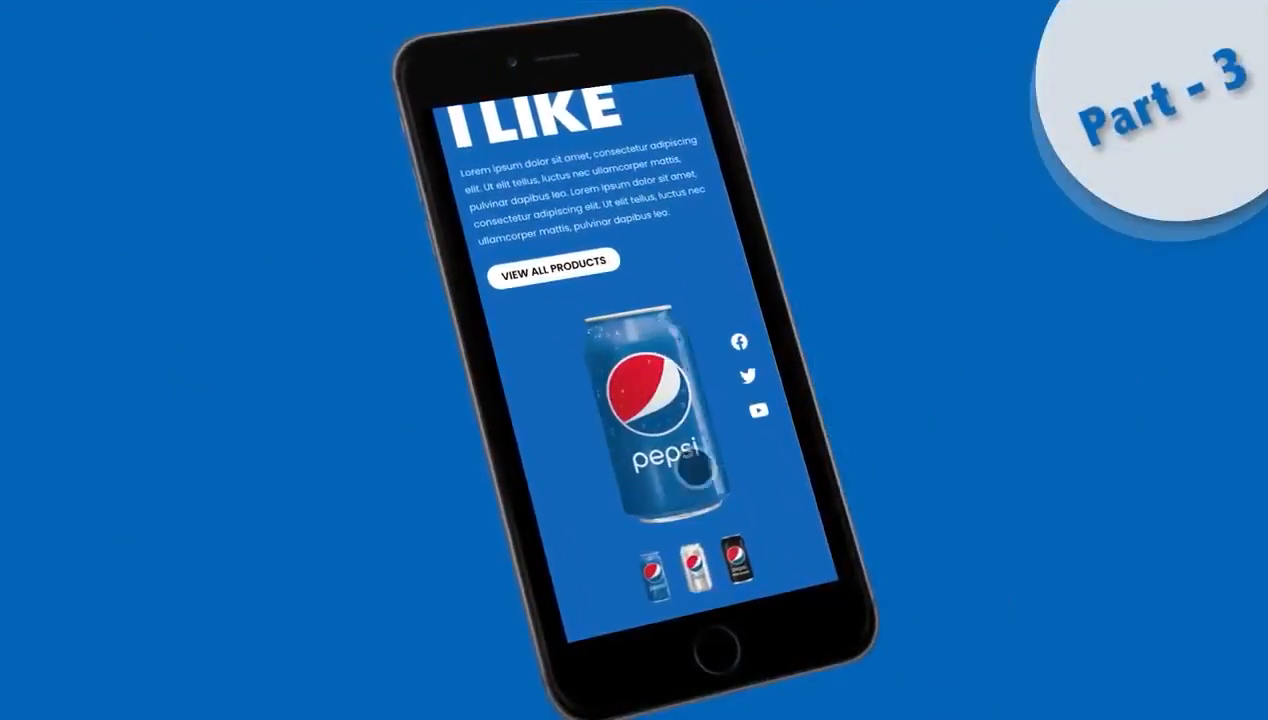
{"action": "left_click", "coordinate": [697, 568]}
{"action": "left_click", "coordinate": [735, 562]}
{"action": "left_click", "coordinate": [651, 576]}
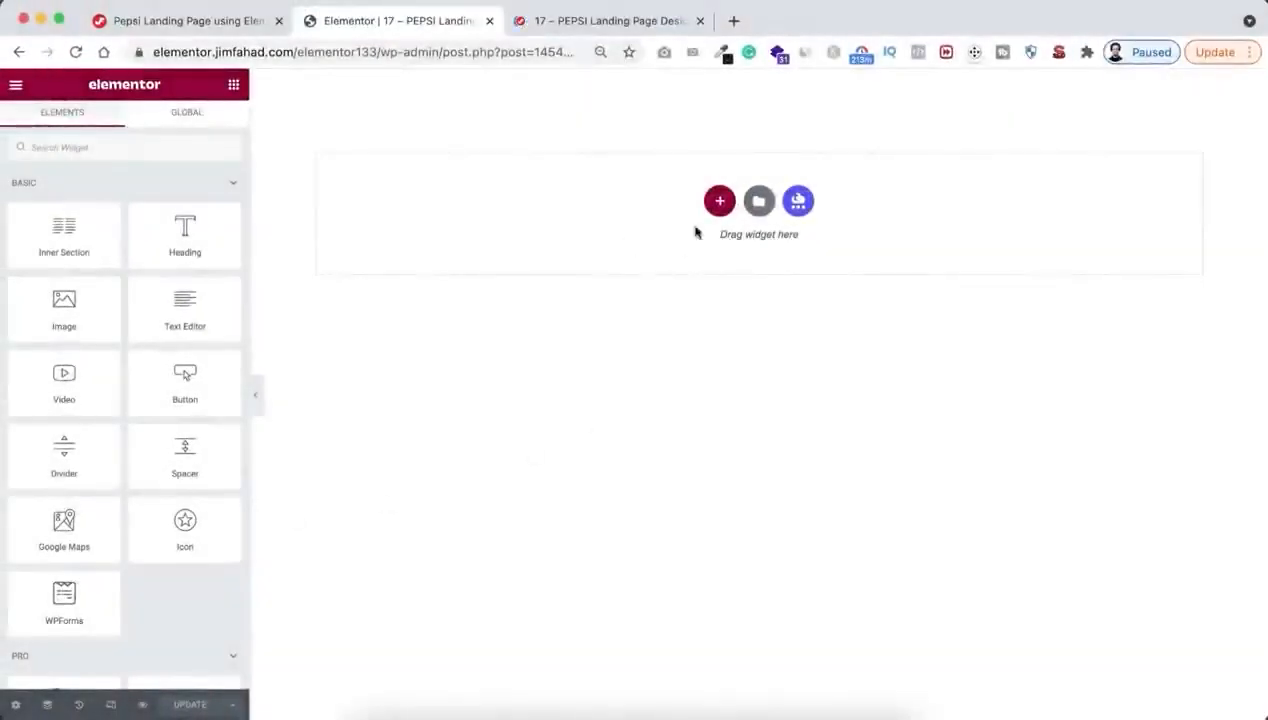
Add a section with two equal columns and give it a minimum height of 85 VH
{"action": "left_click", "coordinate": [720, 204]}
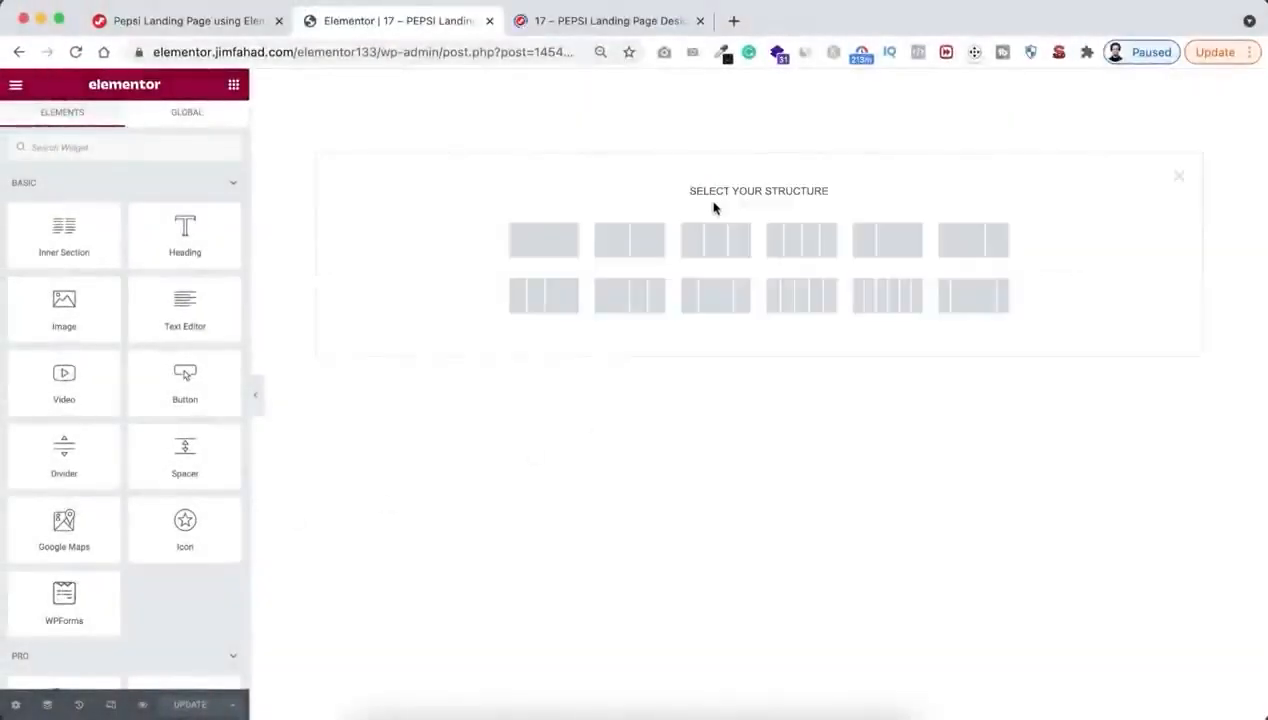
{"action": "left_click", "coordinate": [650, 249]}
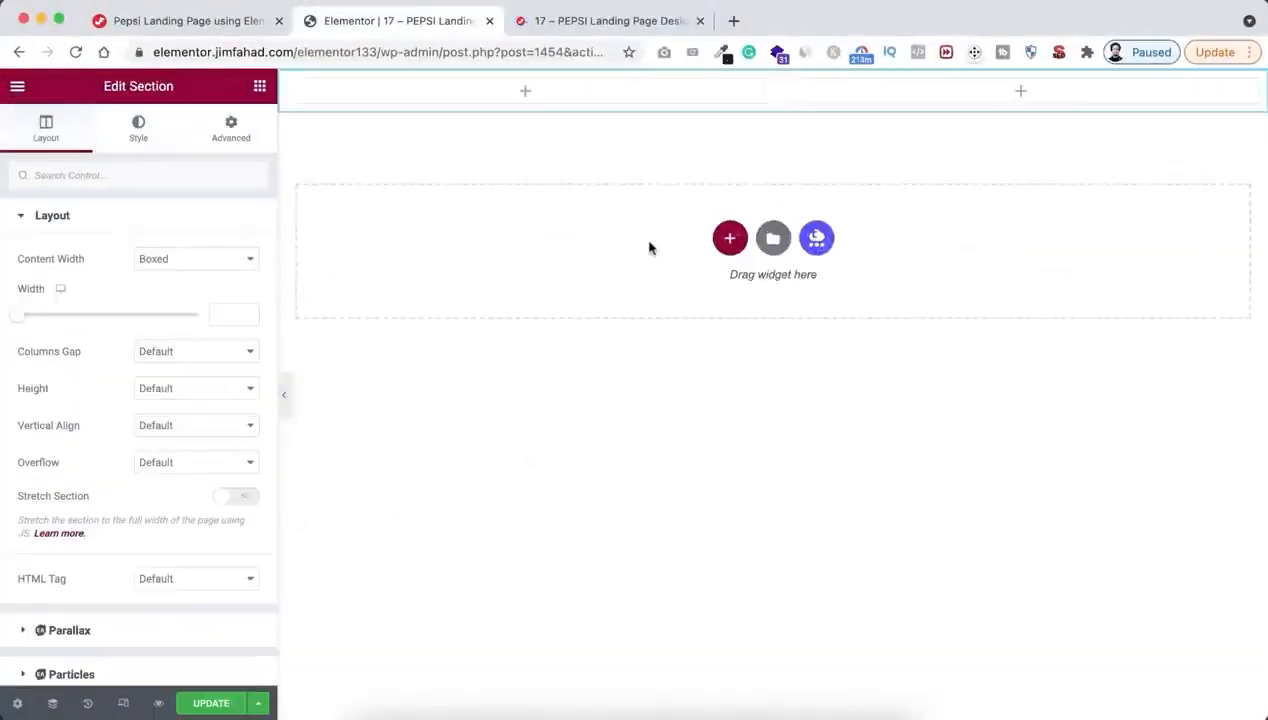
{"action": "left_click", "coordinate": [230, 388]}
{"action": "left_click", "coordinate": [212, 428]}
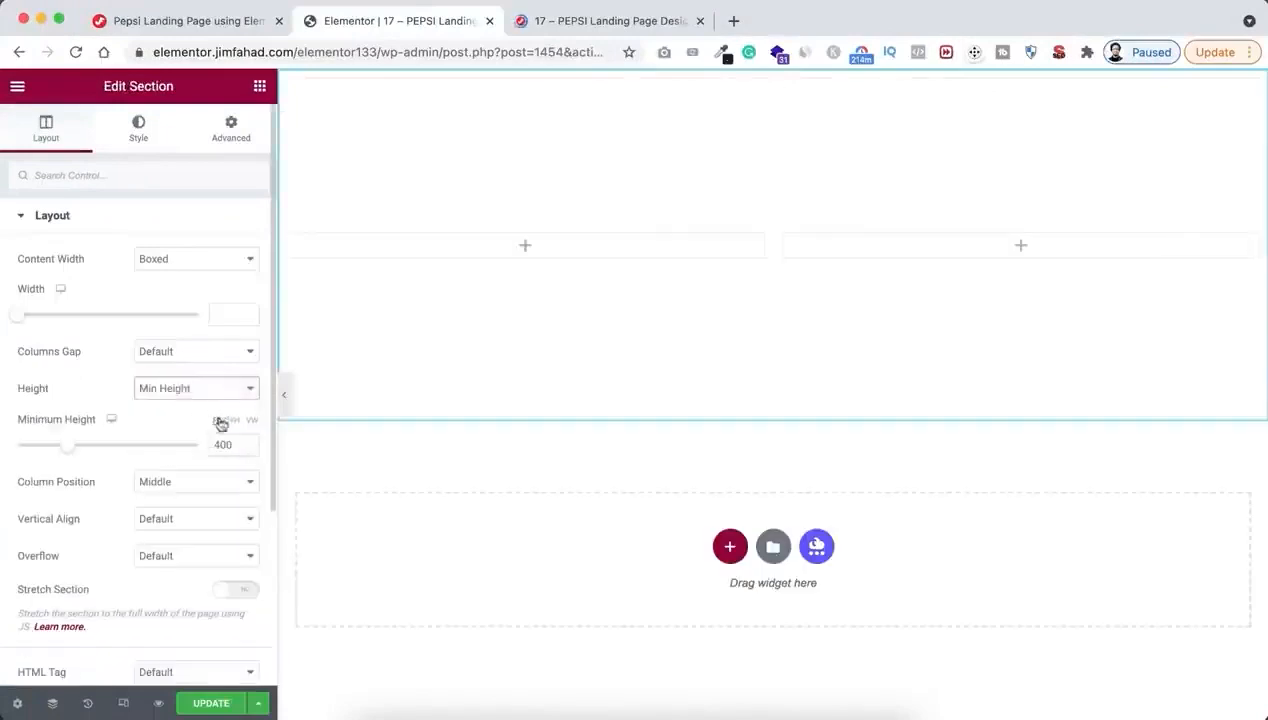
{"action": "left_click", "coordinate": [235, 421]}
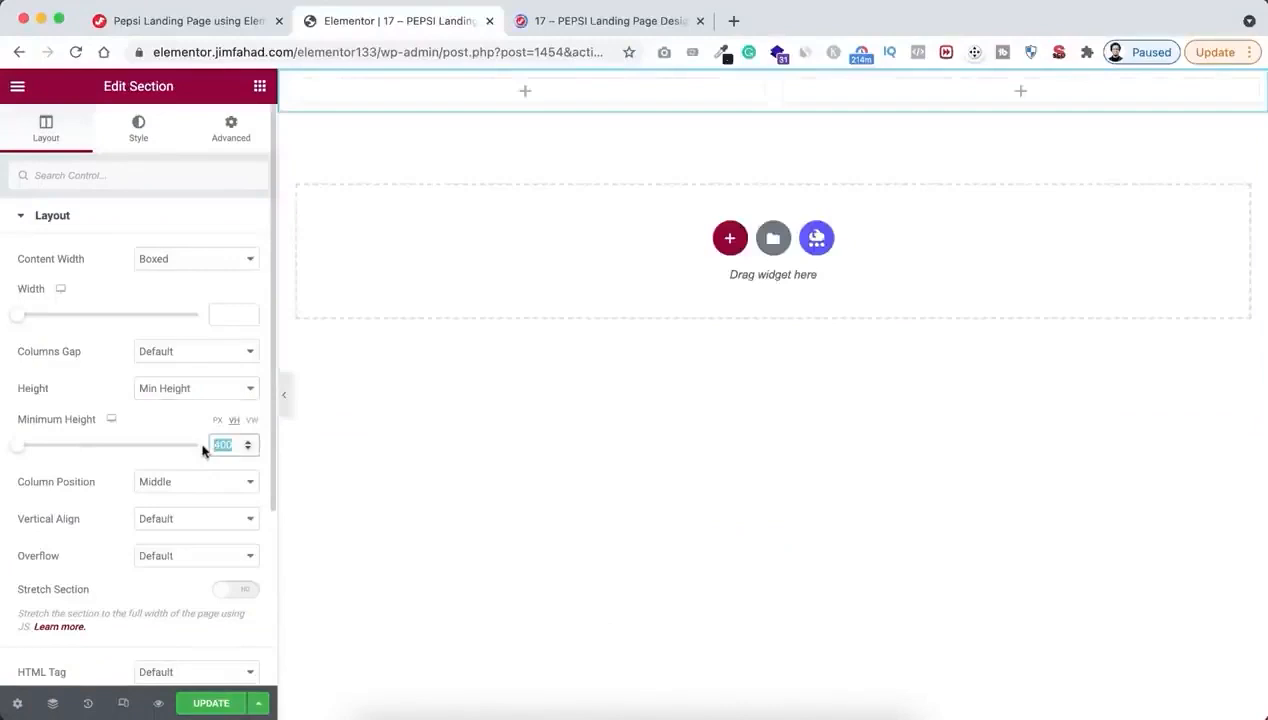
{"action": "type", "text": "85"}
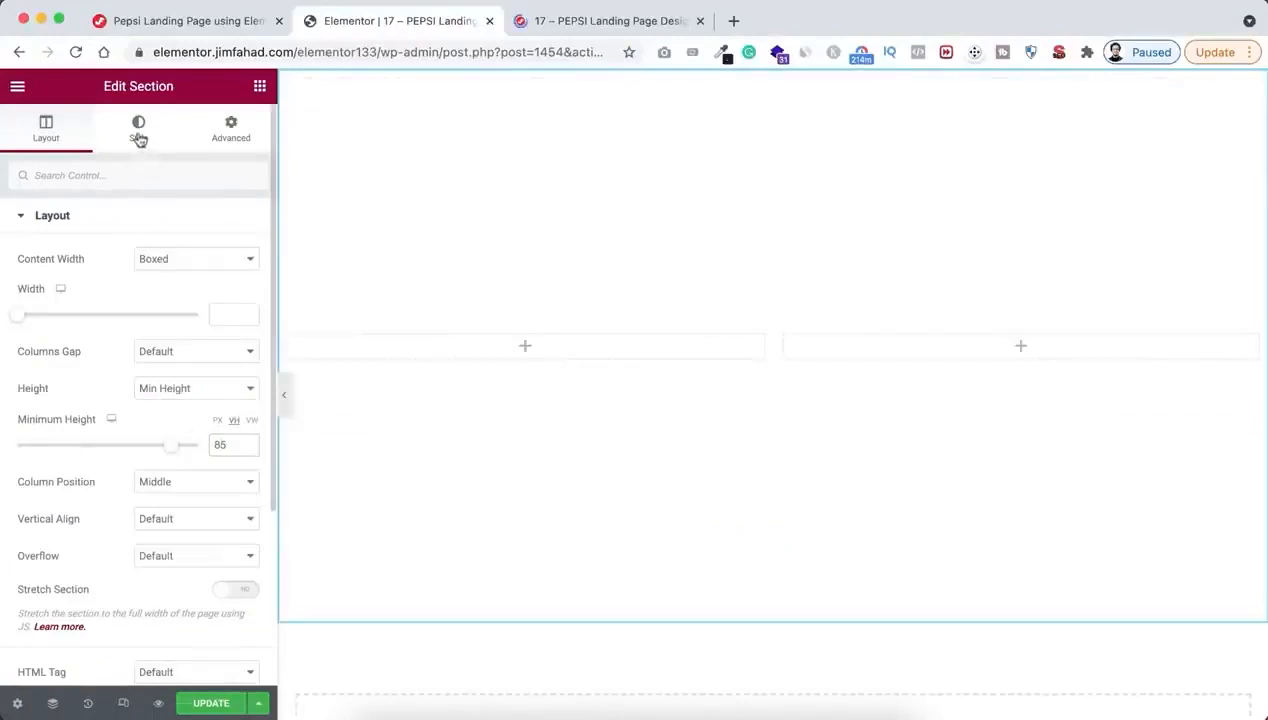
Give the section a classic background in colour #0165ba and a padding of 2% on all sides
{"action": "left_click", "coordinate": [139, 134]}
{"action": "left_click", "coordinate": [175, 296]}
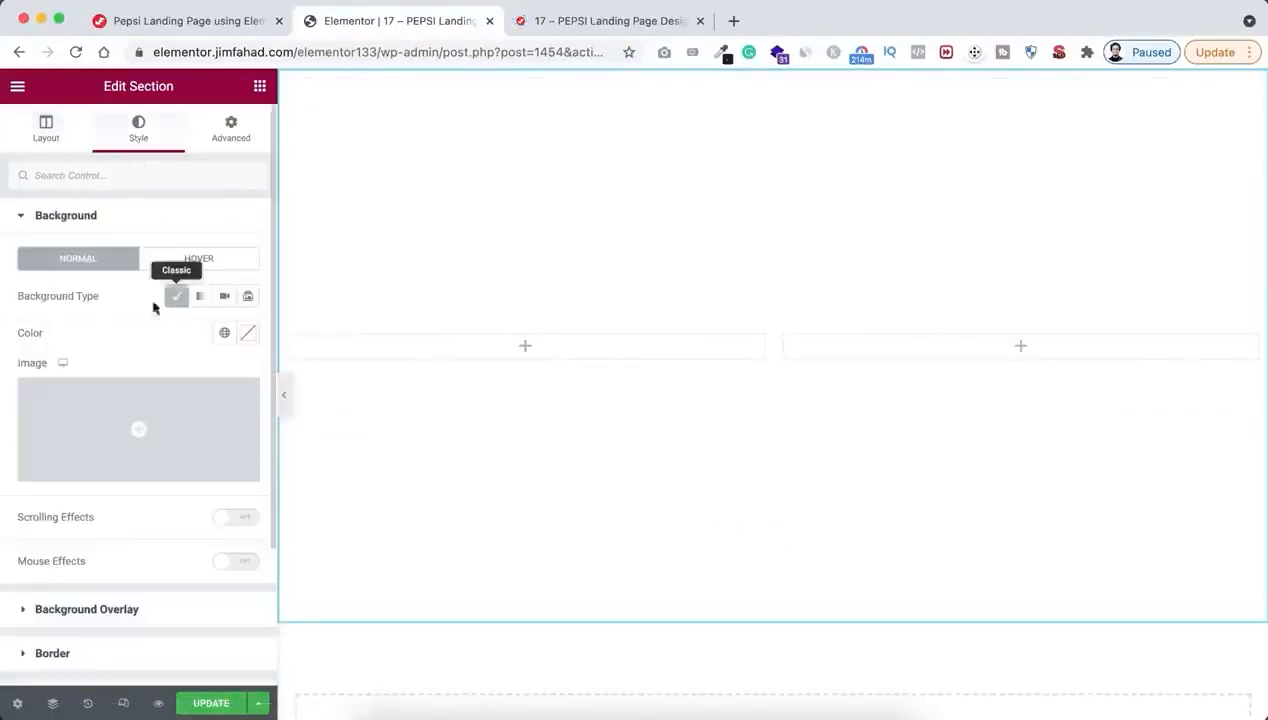
{"action": "left_click", "coordinate": [248, 333]}
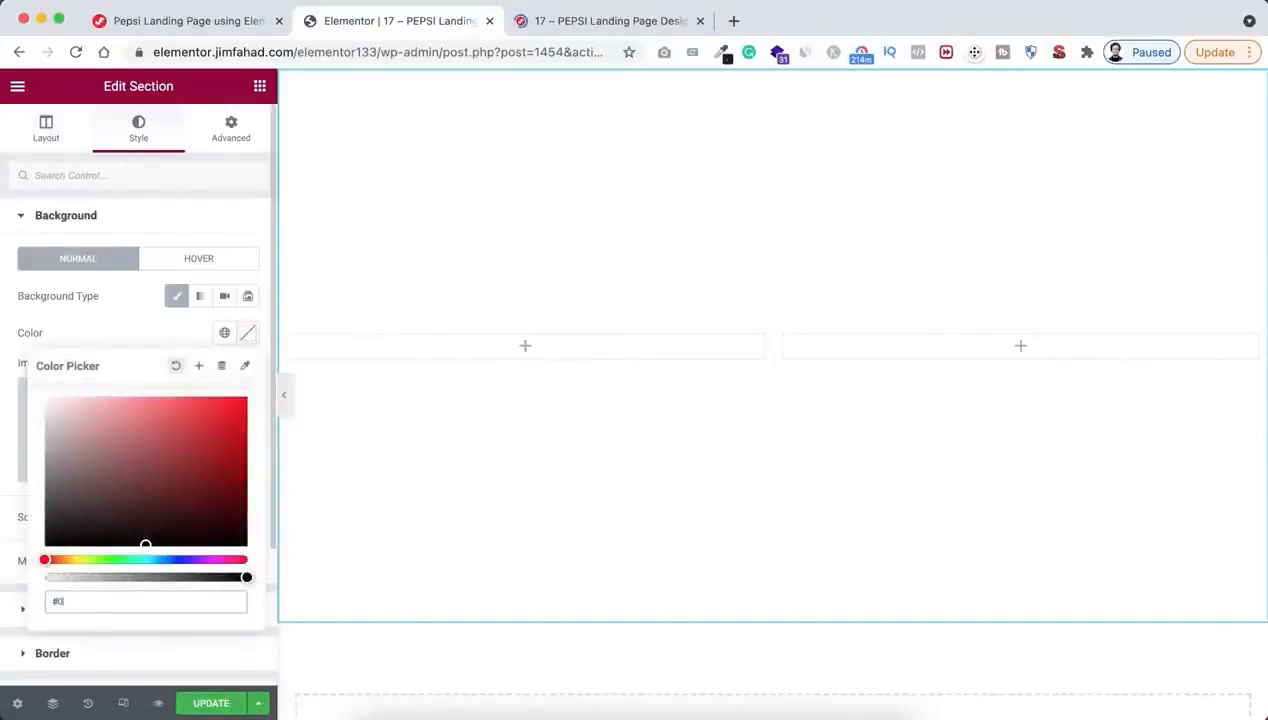
{"action": "type", "text": "#0165ba"}
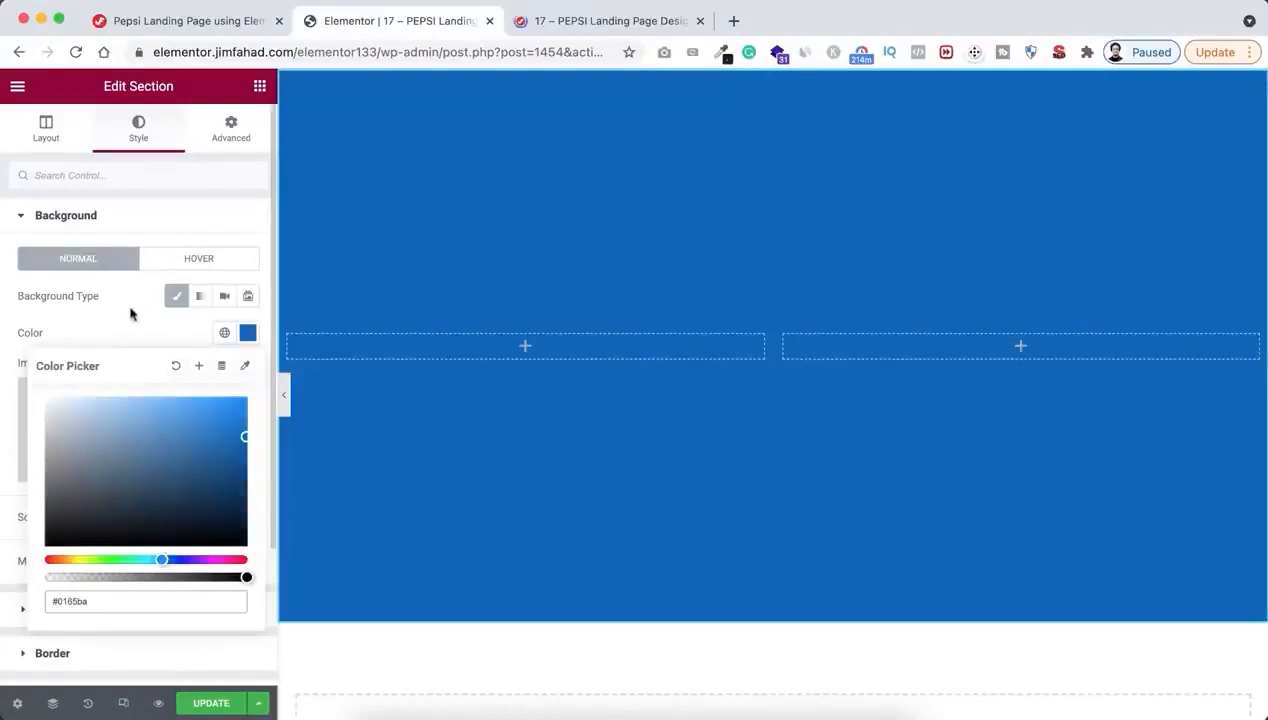
{"action": "left_click", "coordinate": [130, 314]}
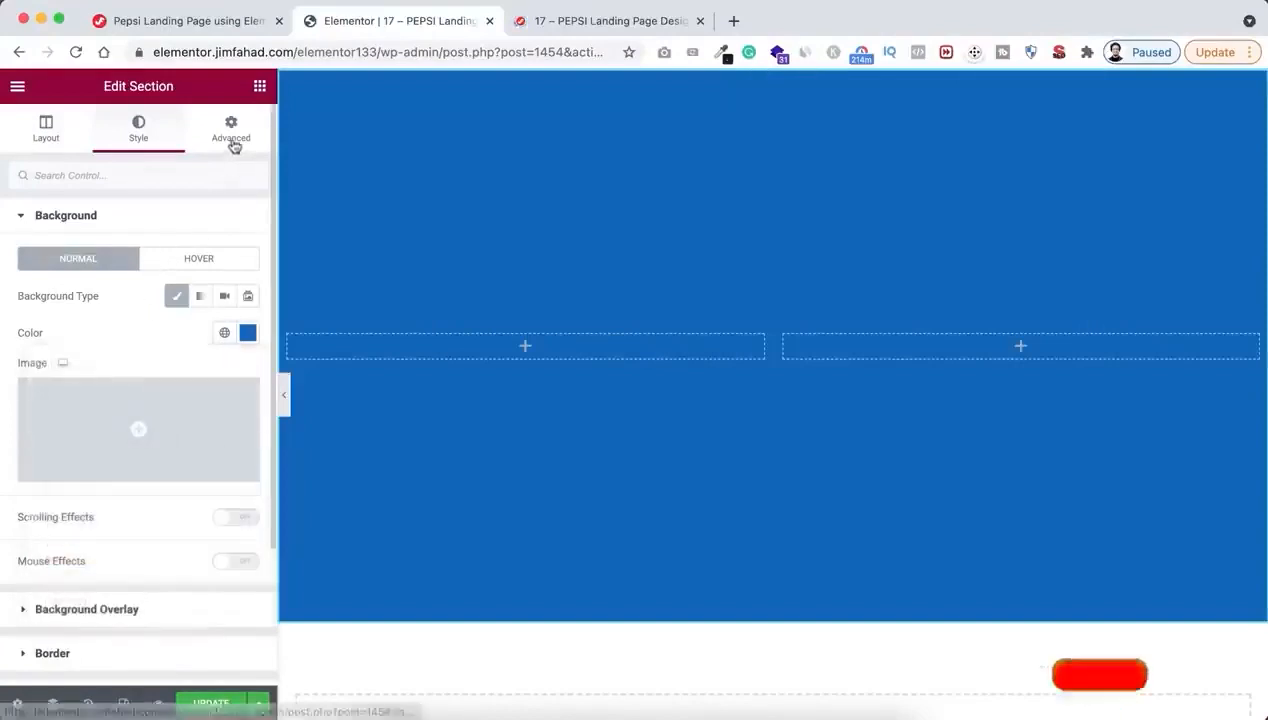
{"action": "left_click", "coordinate": [231, 135]}
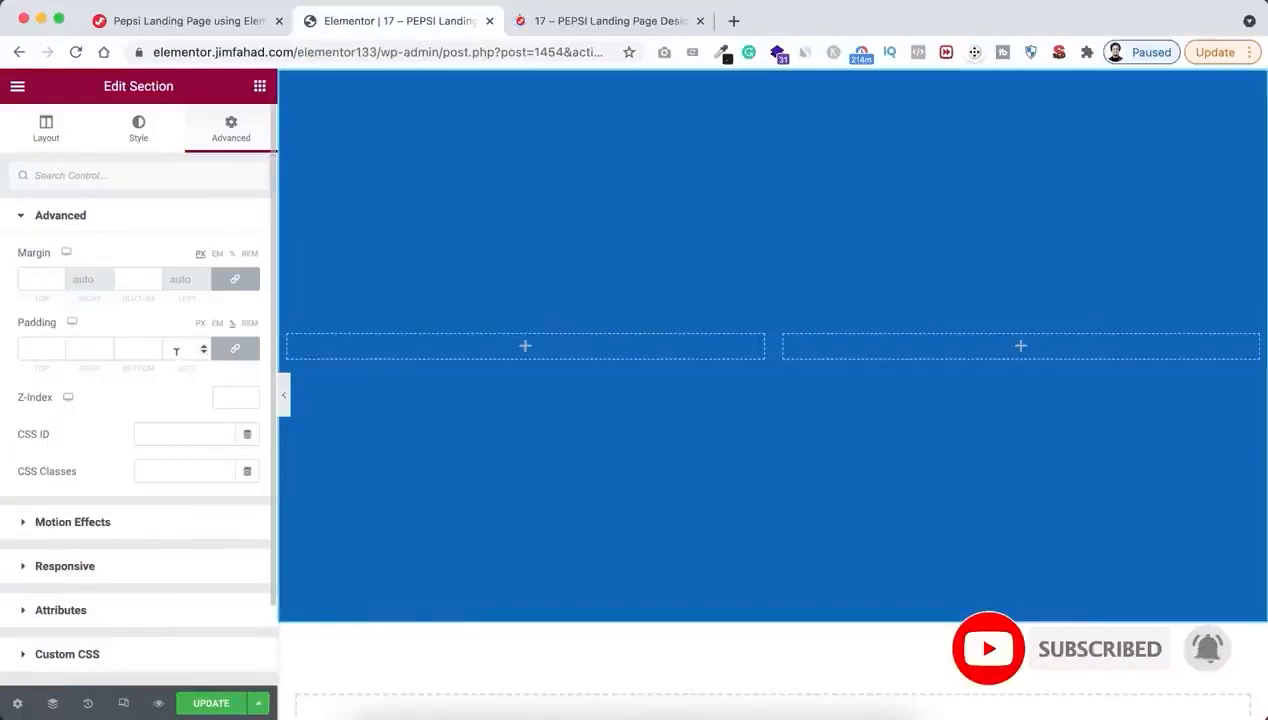
{"action": "type", "text": "2"}
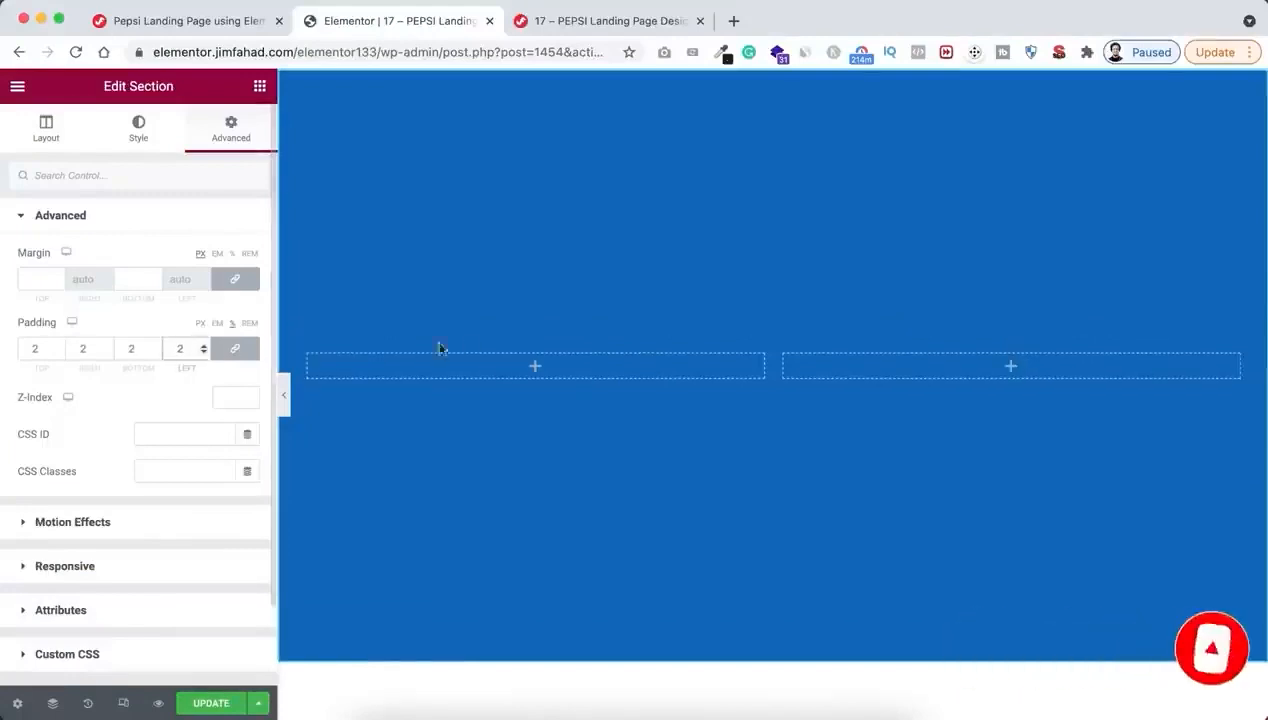
Add a Heading widget to the section's left column with the title "That's What"
{"action": "left_click", "coordinate": [536, 369]}
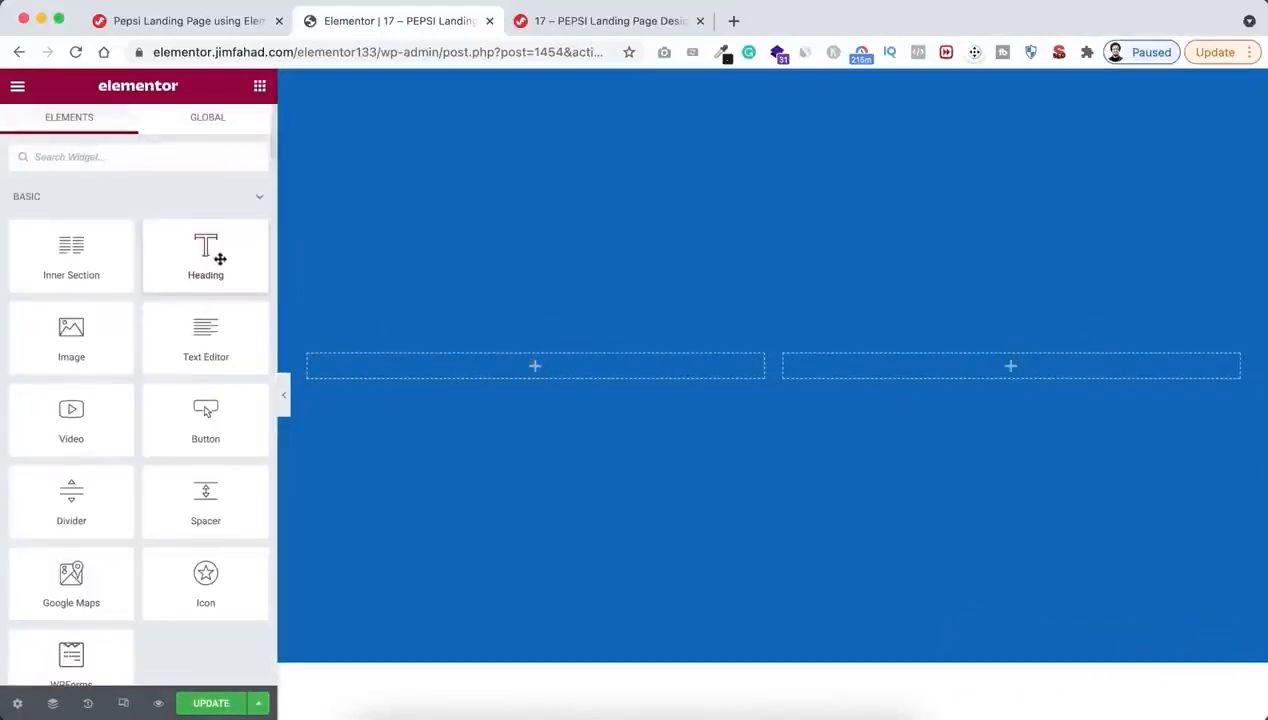
{"action": "left_click_drag", "start_coordinate": [218, 256], "coordinate": [517, 378]}
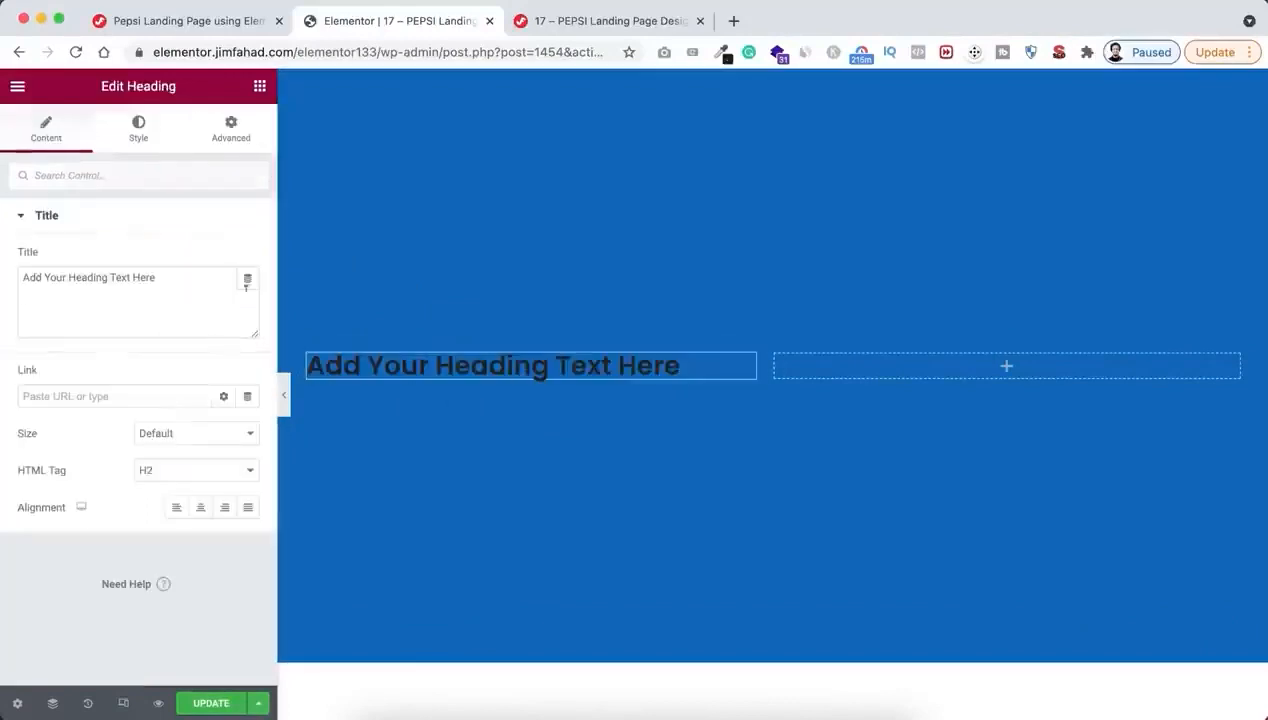
{"action": "triple_click", "coordinate": [184, 281]}
{"action": "type", "text": "Th"}
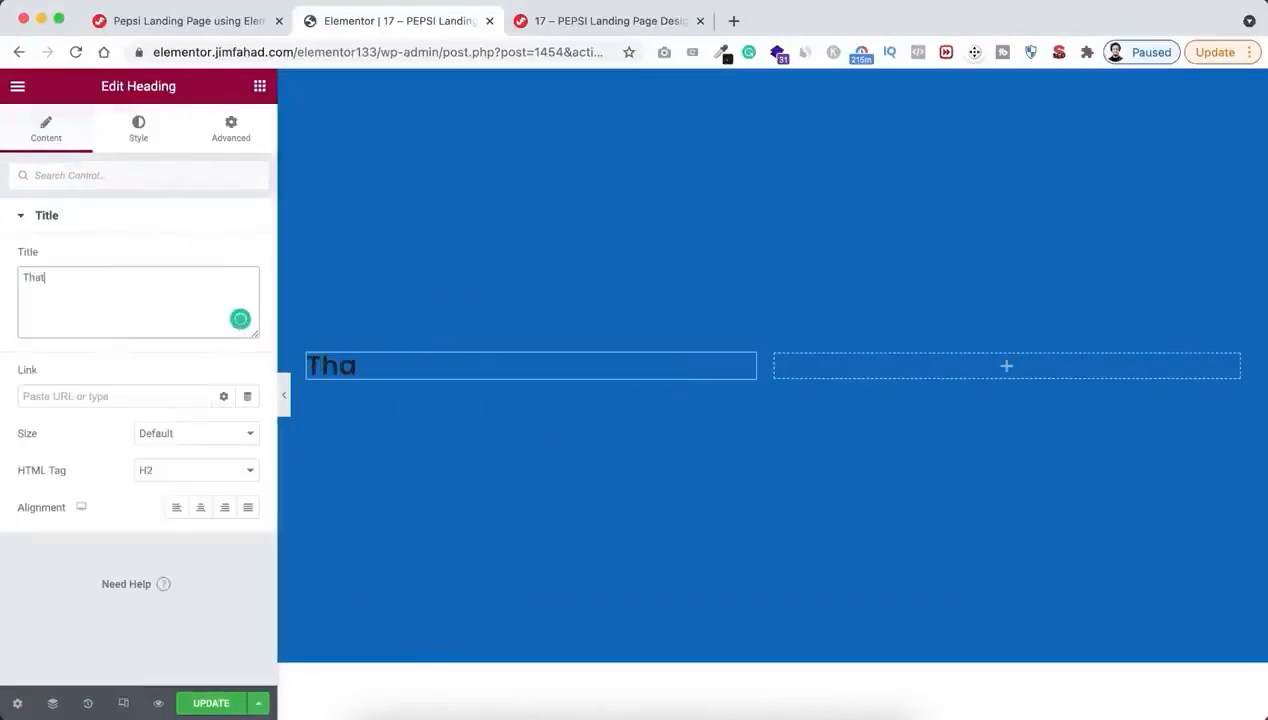
{"action": "type", "text": "at's What"}
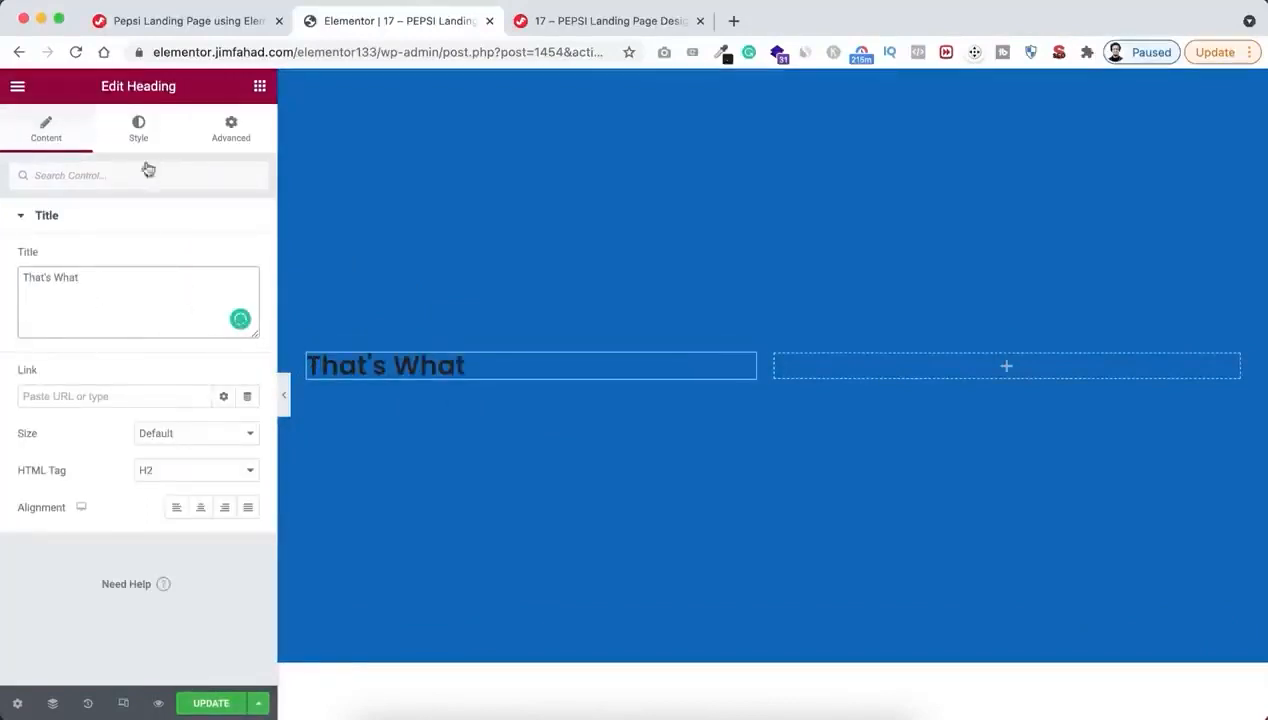
Set the text colour of the "That's What" heading to white
{"action": "left_click", "coordinate": [141, 127]}
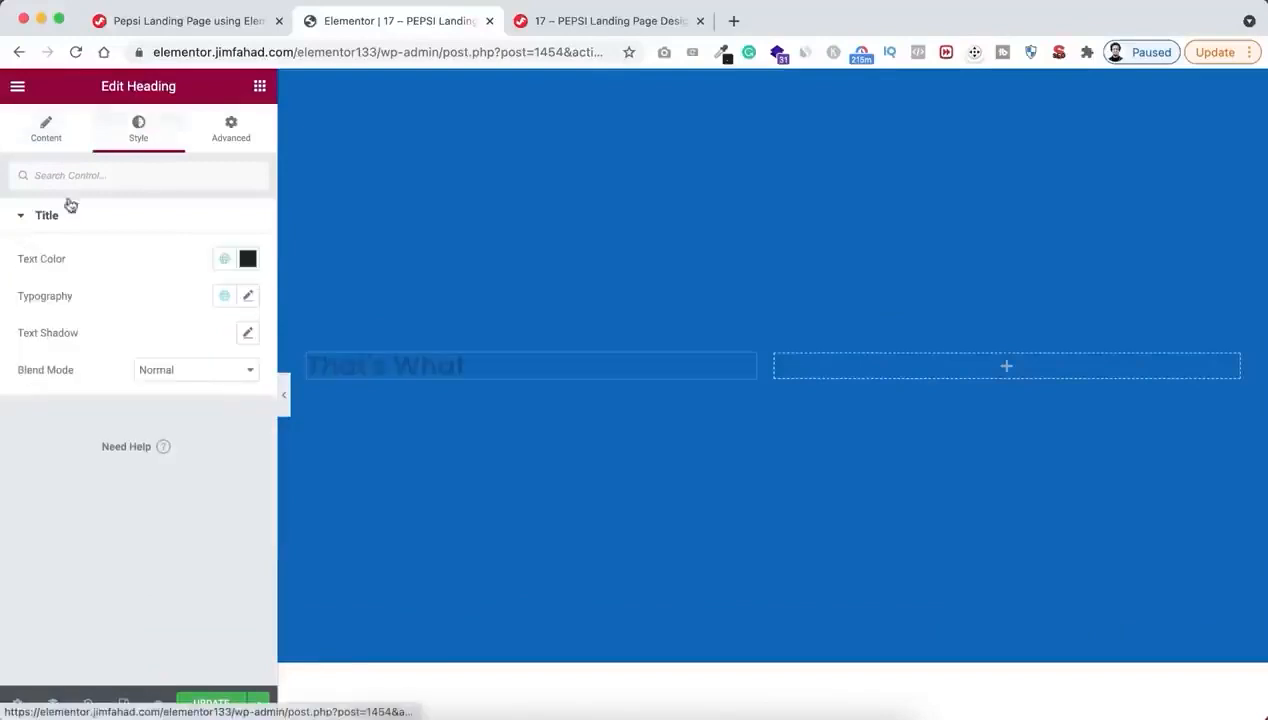
{"action": "left_click", "coordinate": [248, 259]}
{"action": "left_click_drag", "start_coordinate": [58, 347], "coordinate": [22, 324]}
{"action": "left_click", "coordinate": [99, 265]}
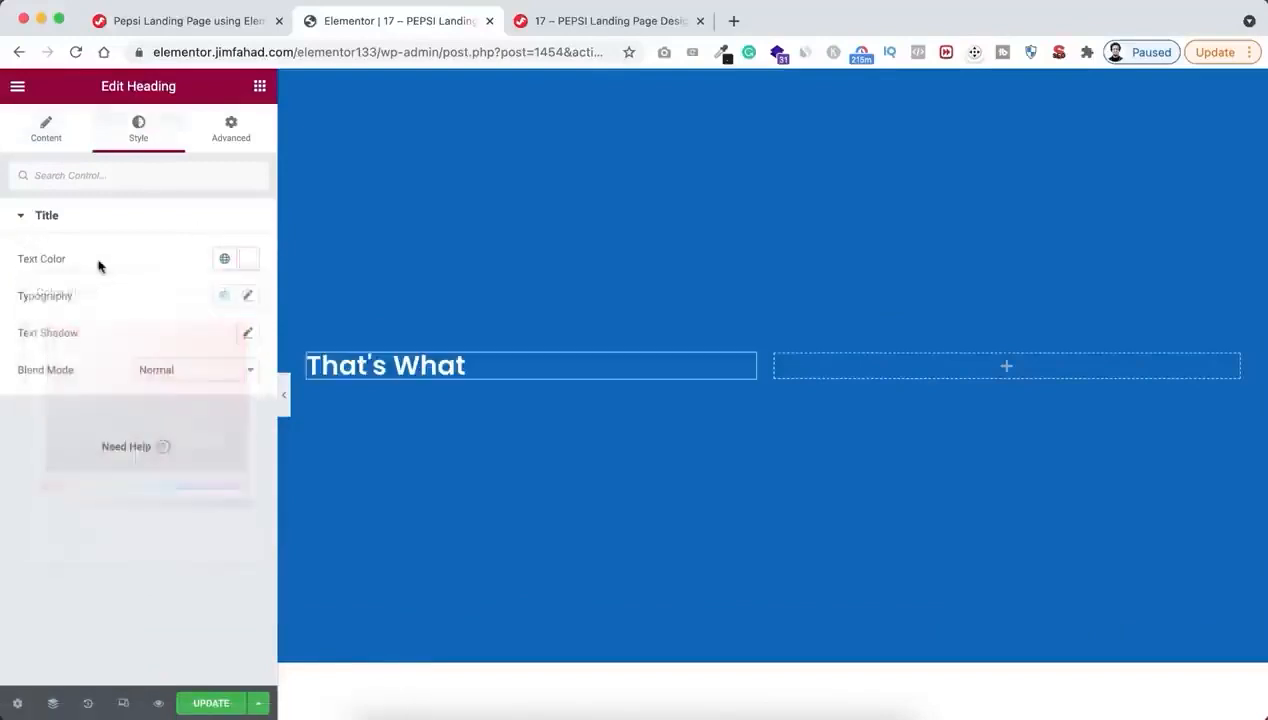
Set the heading's typography to size 60 px, weight 900, uppercase transform and line height 0.8 em
{"action": "left_click", "coordinate": [246, 295]}
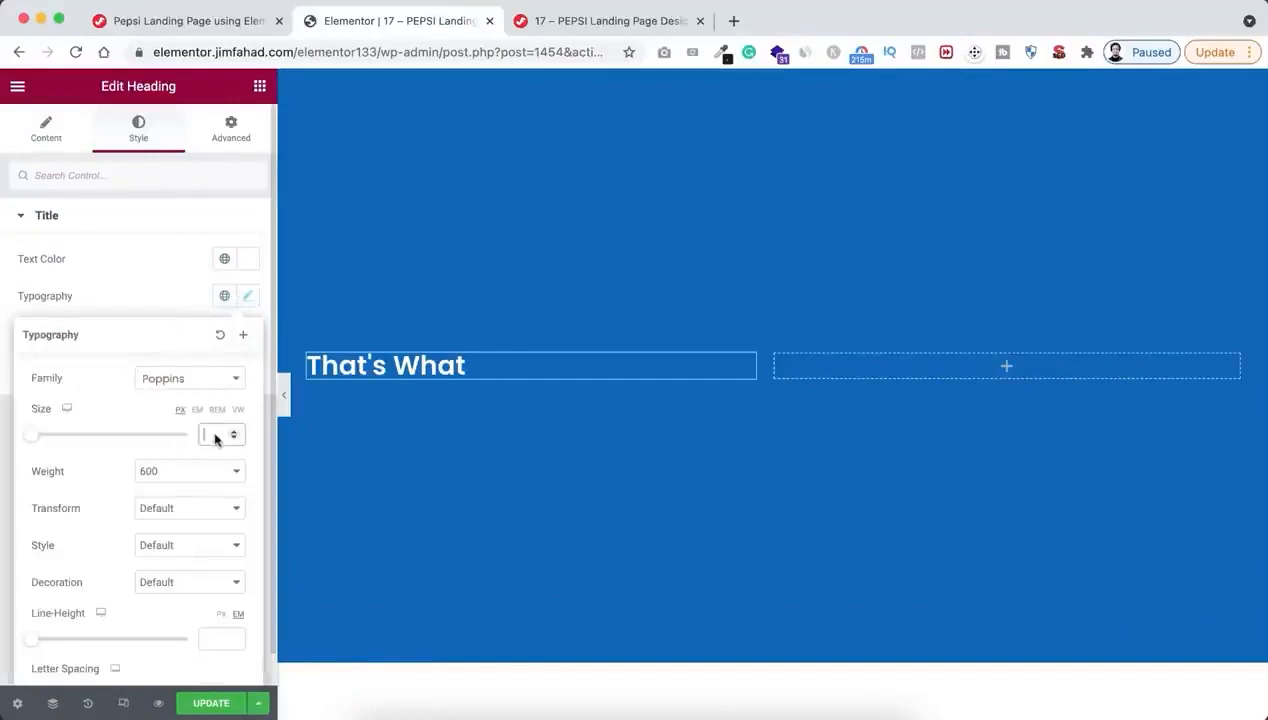
{"action": "type", "text": "100"}
{"action": "left_click", "coordinate": [150, 471]}
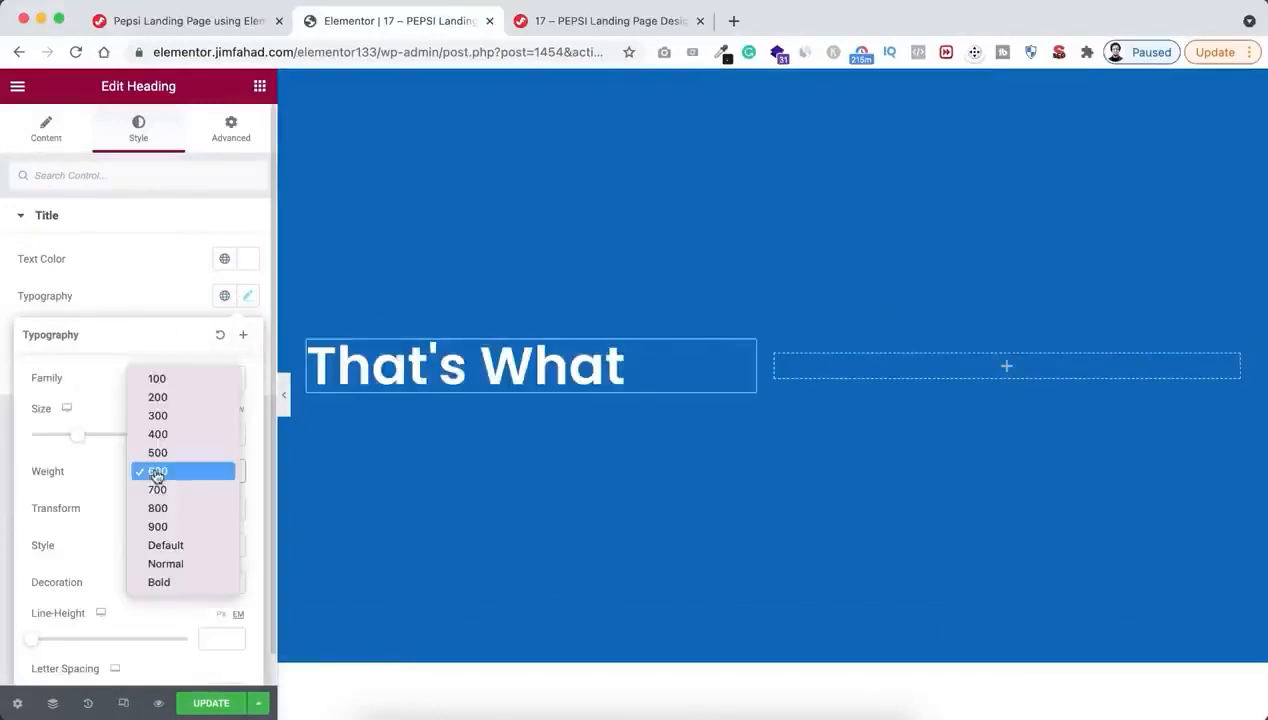
{"action": "left_click", "coordinate": [158, 527]}
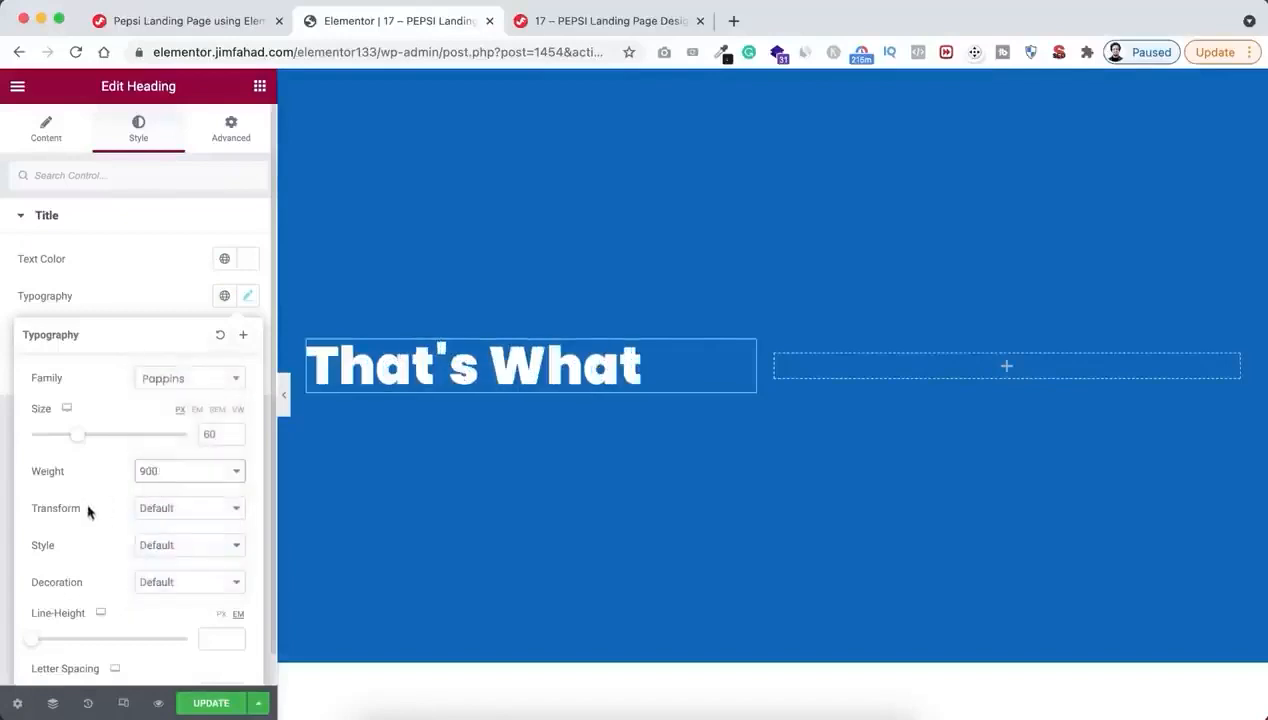
{"action": "left_click", "coordinate": [163, 512]}
{"action": "left_click", "coordinate": [166, 527]}
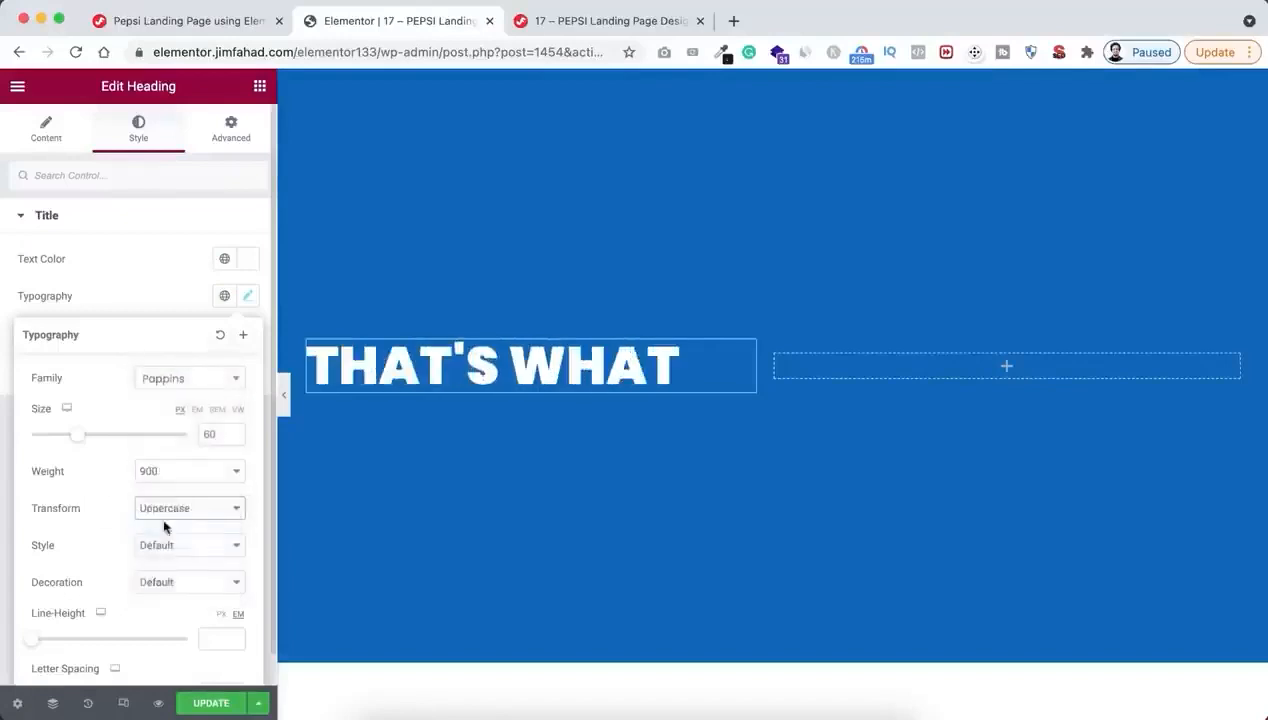
{"action": "left_click", "coordinate": [206, 634]}
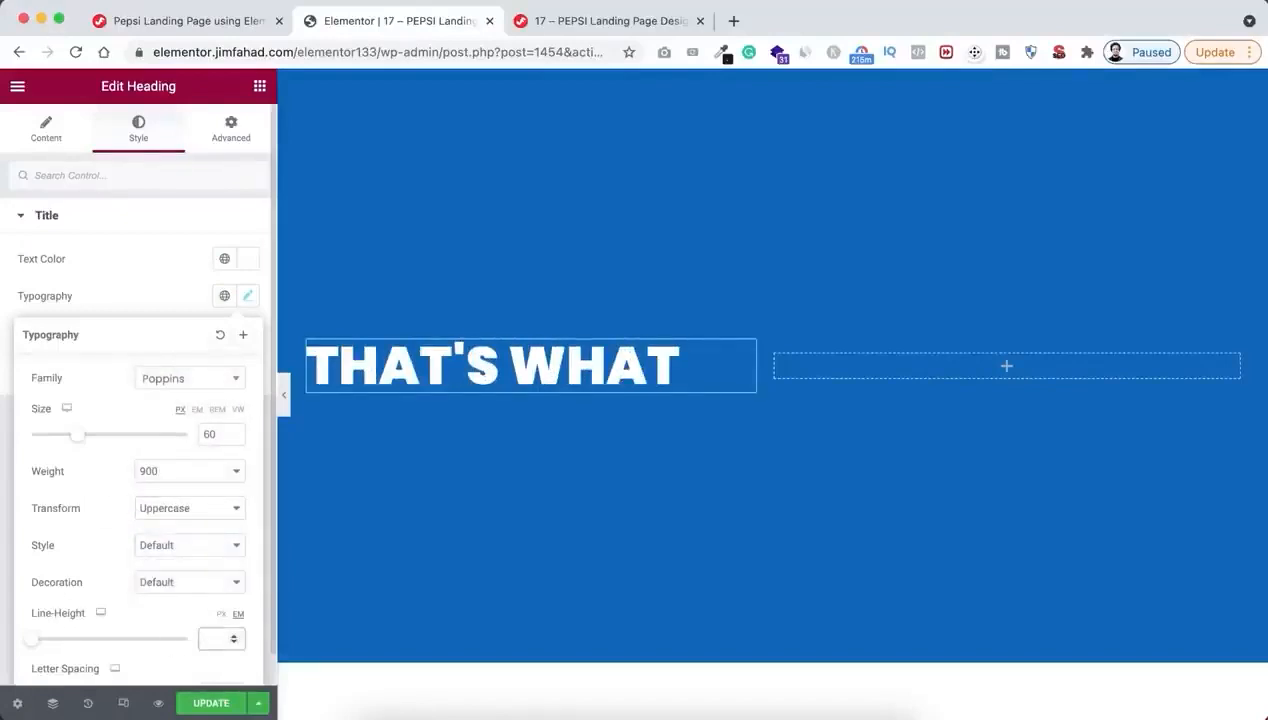
{"action": "type", "text": "0.8"}
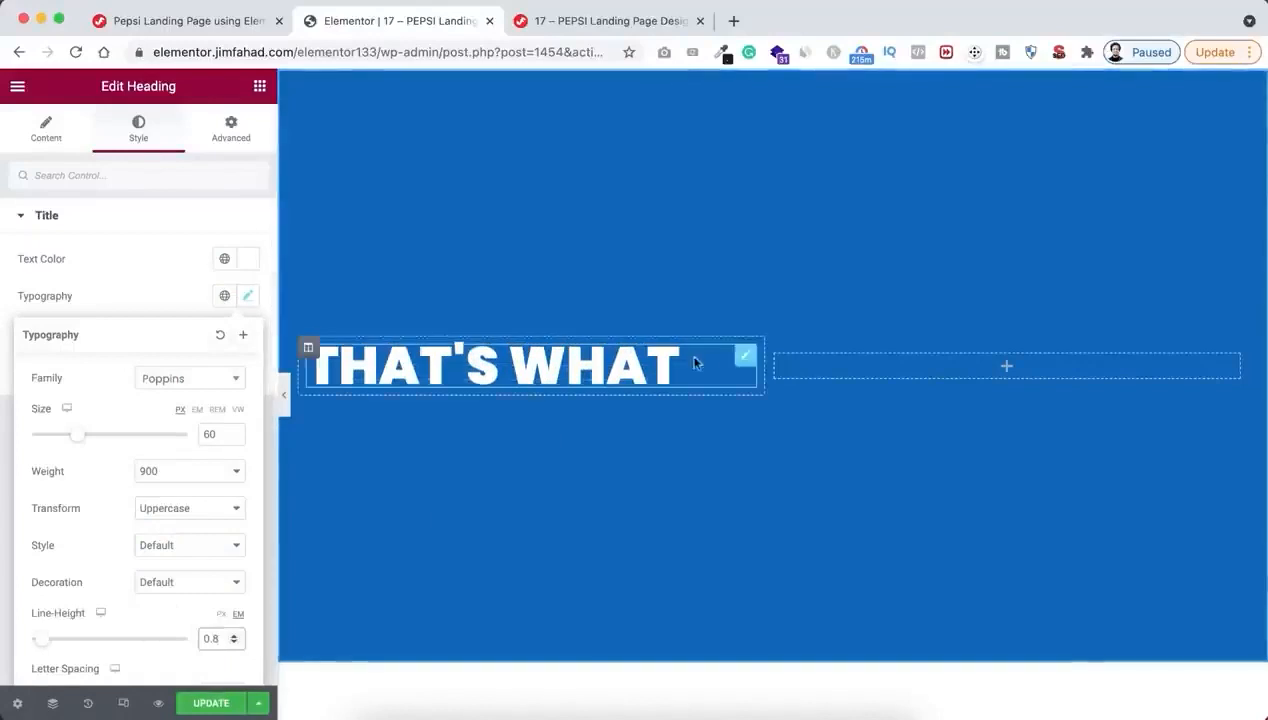
Duplicate the "That's What" heading and change the copy's title to "i like"
{"action": "left_click", "coordinate": [727, 354]}
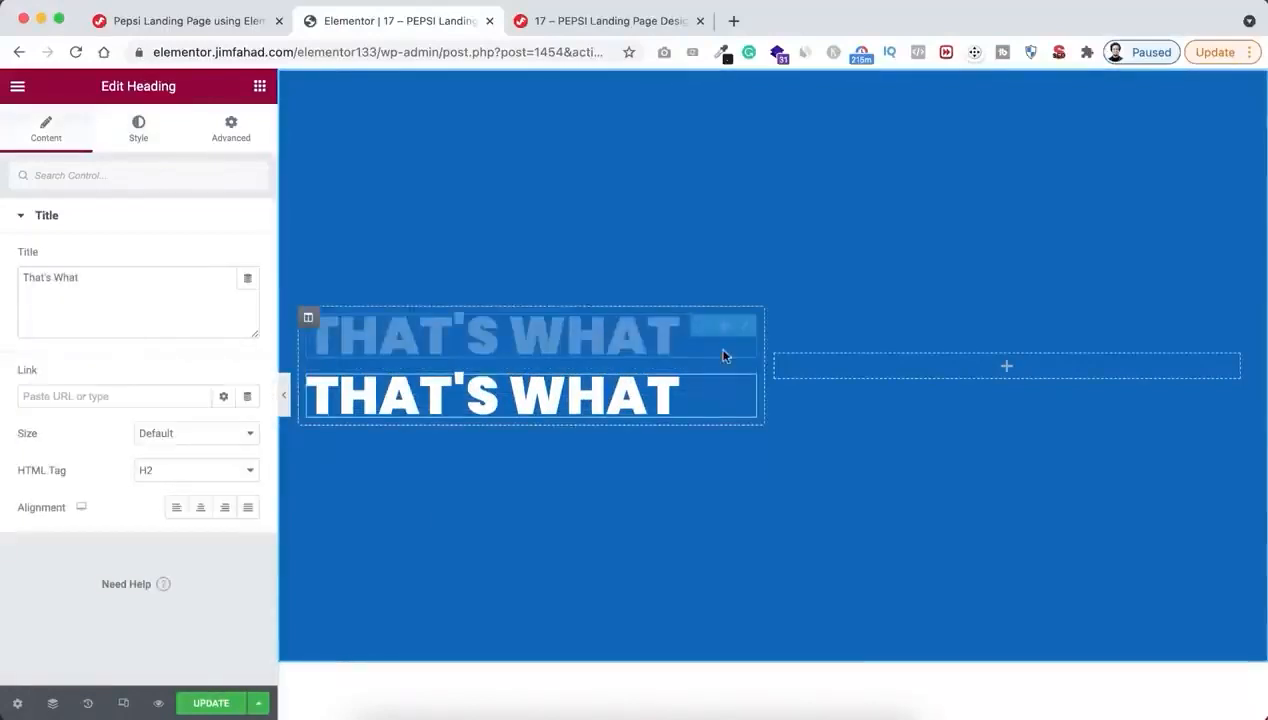
{"action": "left_click", "coordinate": [110, 276]}
{"action": "key", "text": "super+a"}
{"action": "type", "text": "I"}
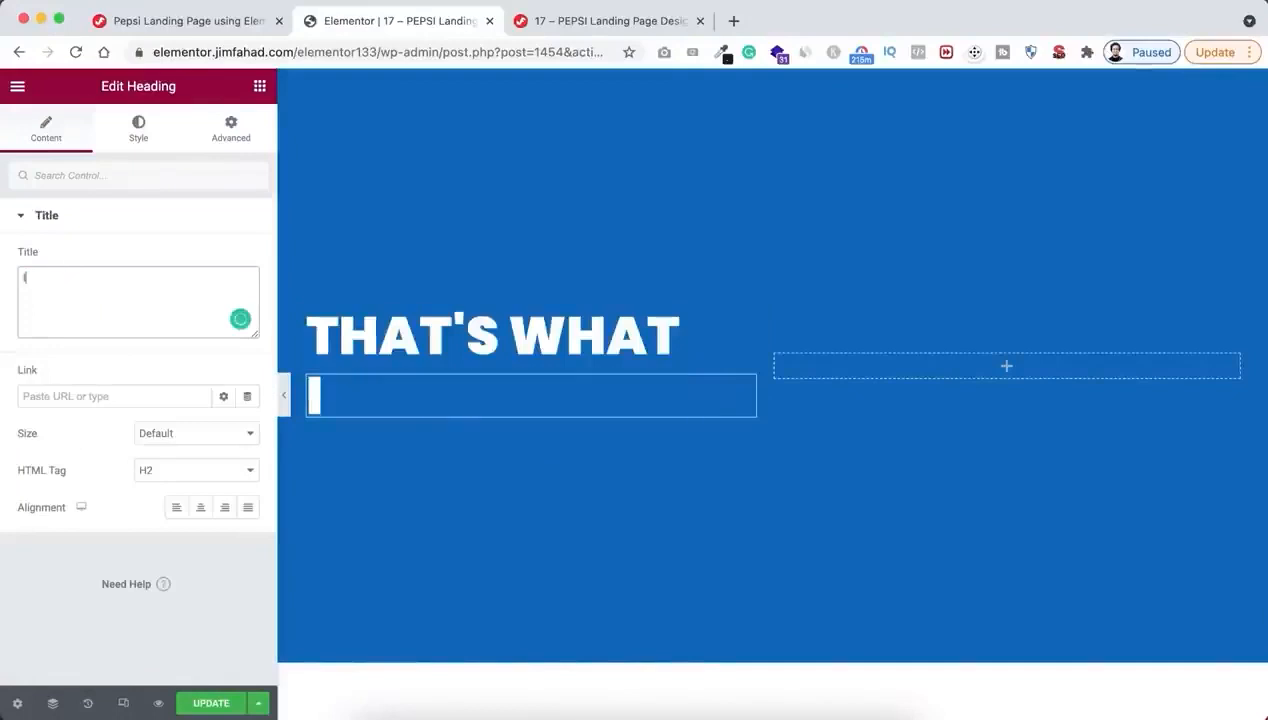
{"action": "type", "text": " like"}
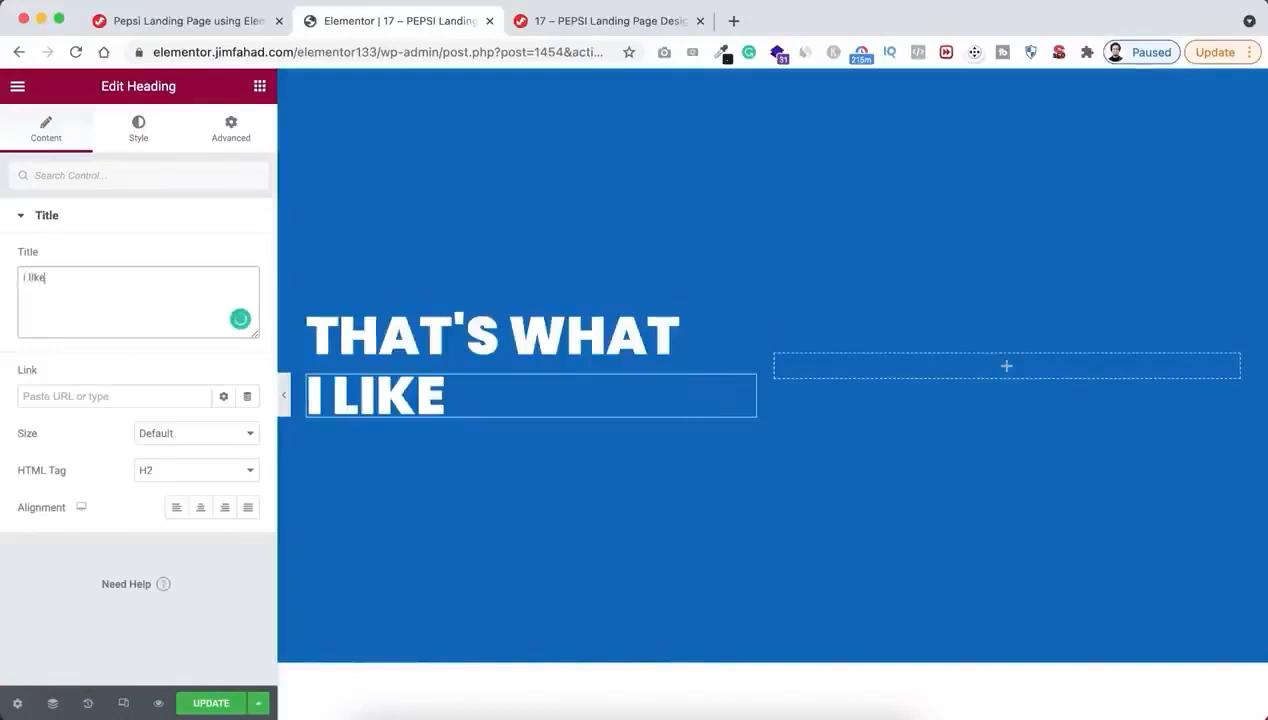
Set the "I like" heading's font size to 126 px
{"action": "left_click", "coordinate": [142, 126]}
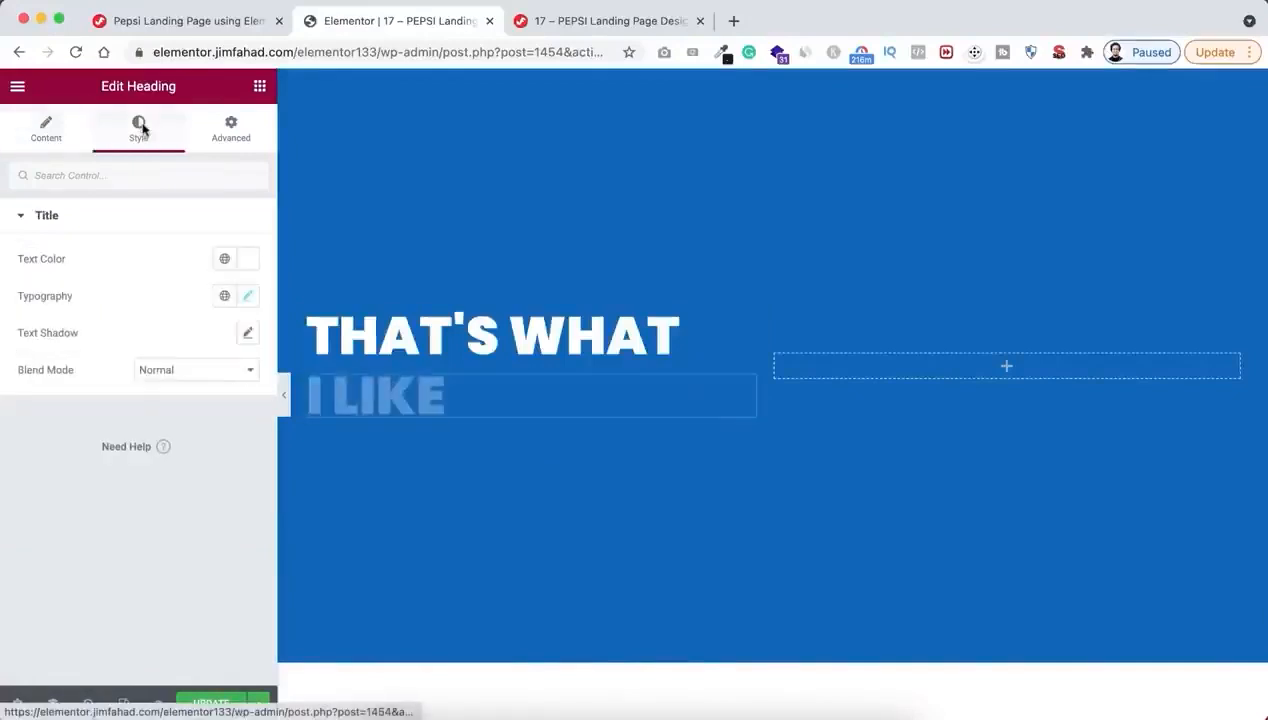
{"action": "left_click", "coordinate": [249, 296]}
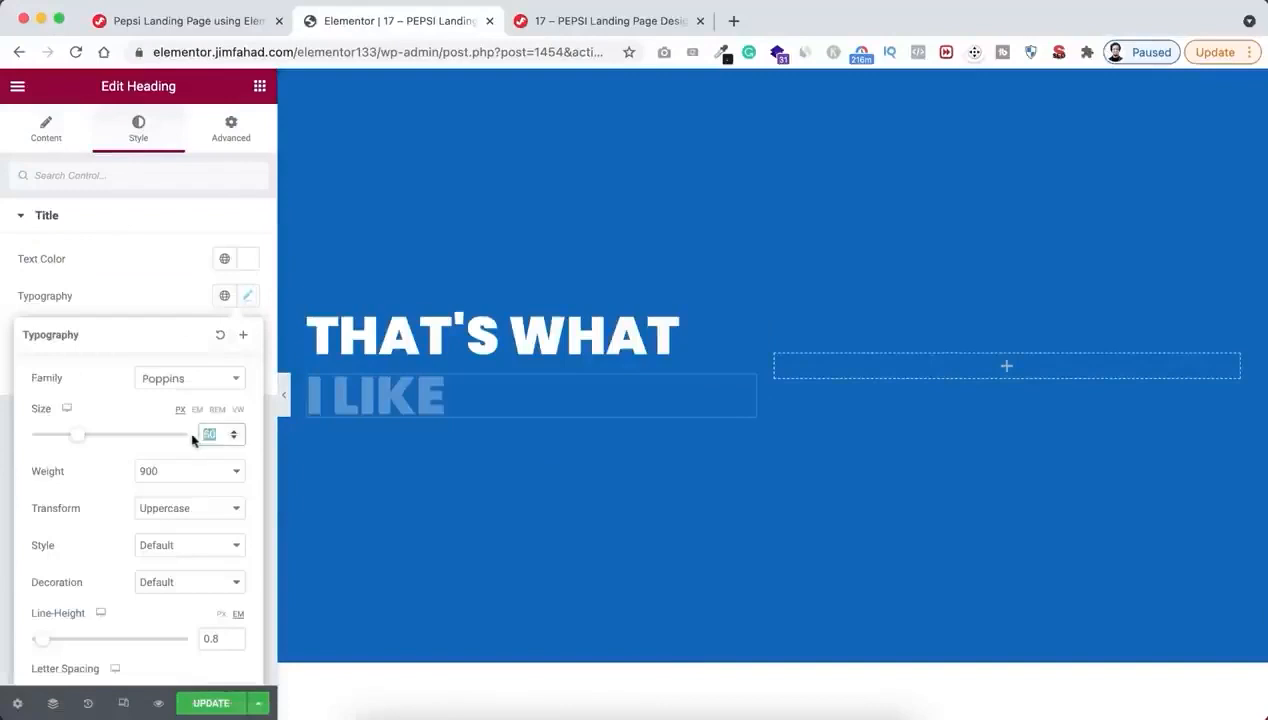
{"action": "type", "text": "126"}
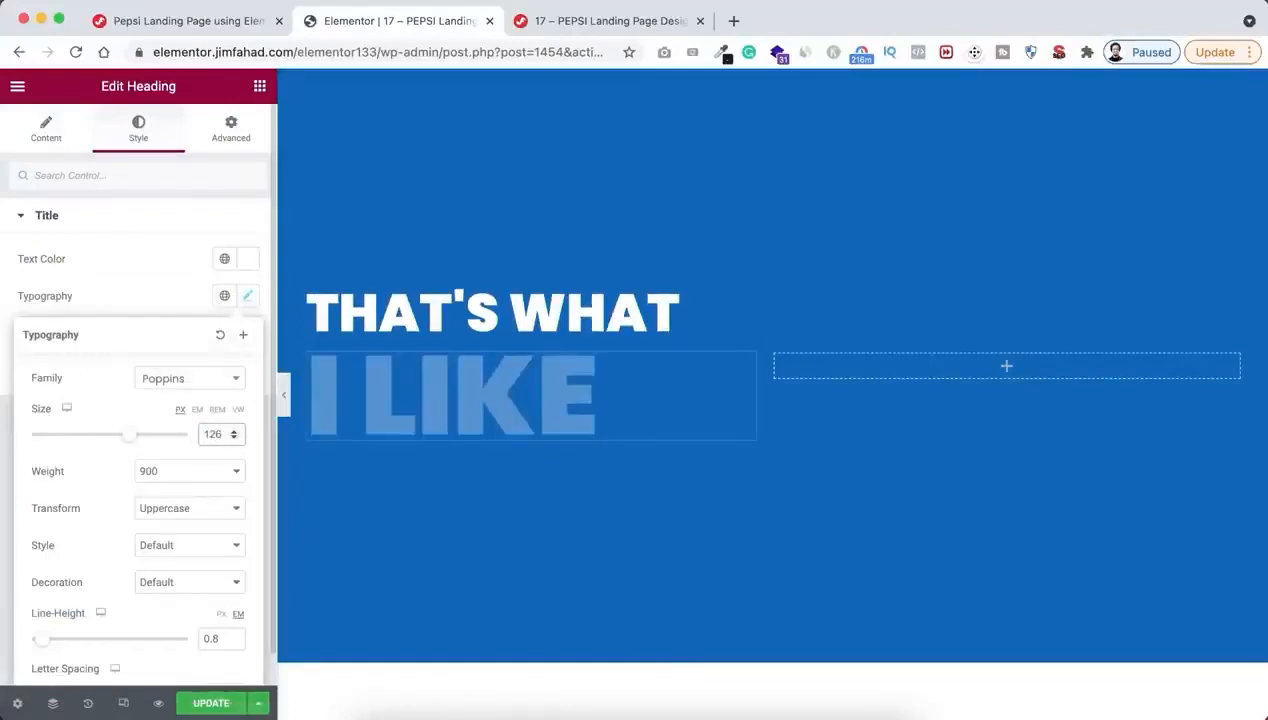
Add a Text Editor widget below the "I like" heading and repeat its lorem ipsum paragraph so it appears twice
{"action": "left_click", "coordinate": [260, 88]}
{"action": "left_click_drag", "start_coordinate": [190, 341], "coordinate": [439, 439]}
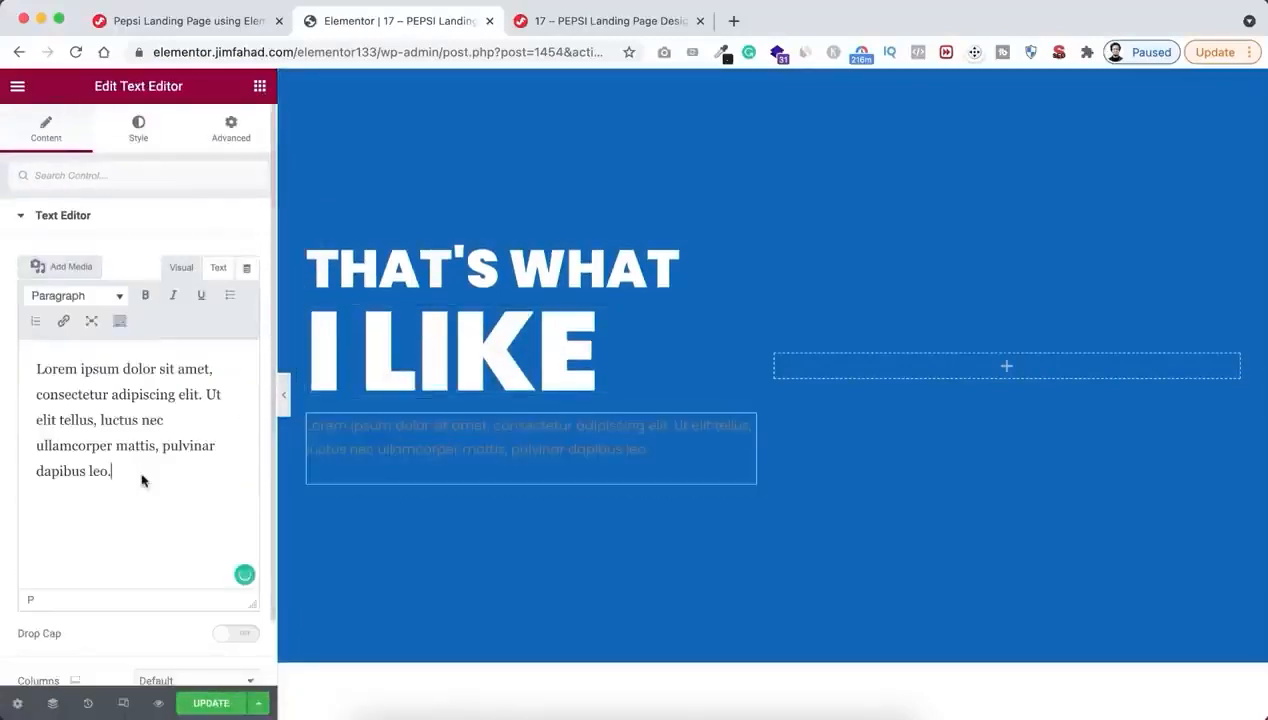
{"action": "key", "text": "super+a"}
{"action": "key", "text": "super+c"}
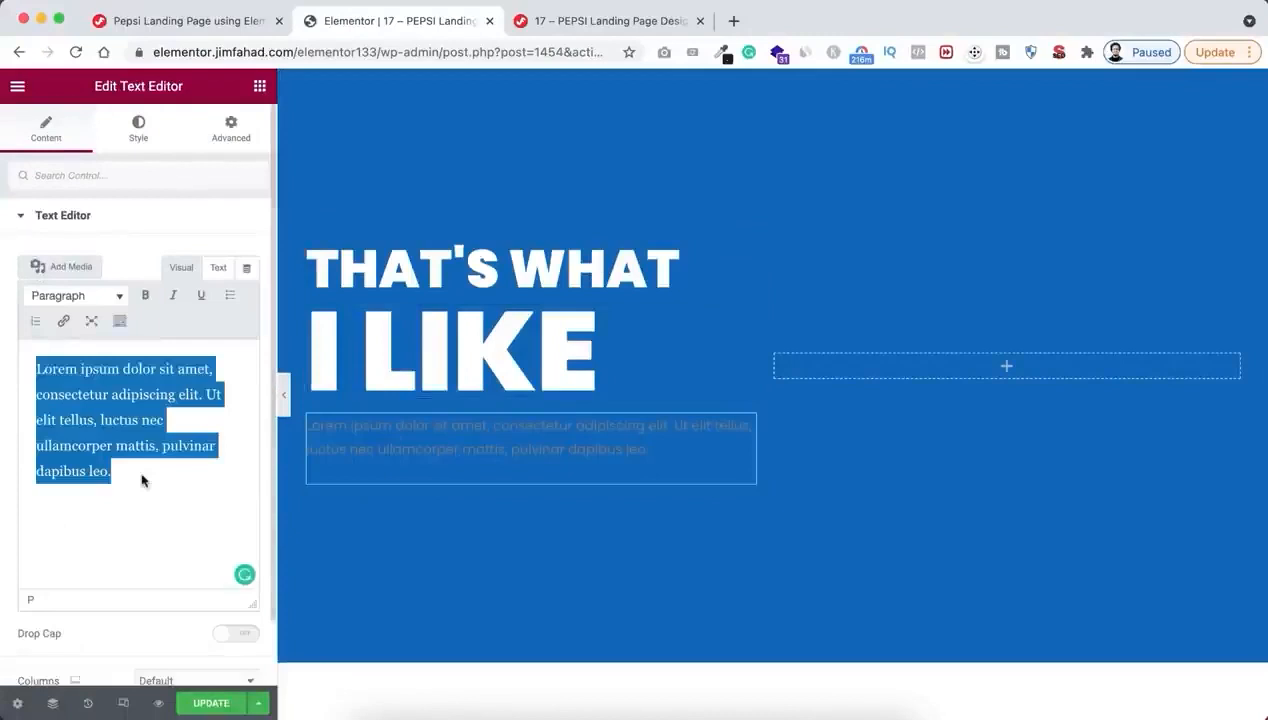
{"action": "left_click", "coordinate": [141, 481]}
{"action": "key", "text": "super+v"}
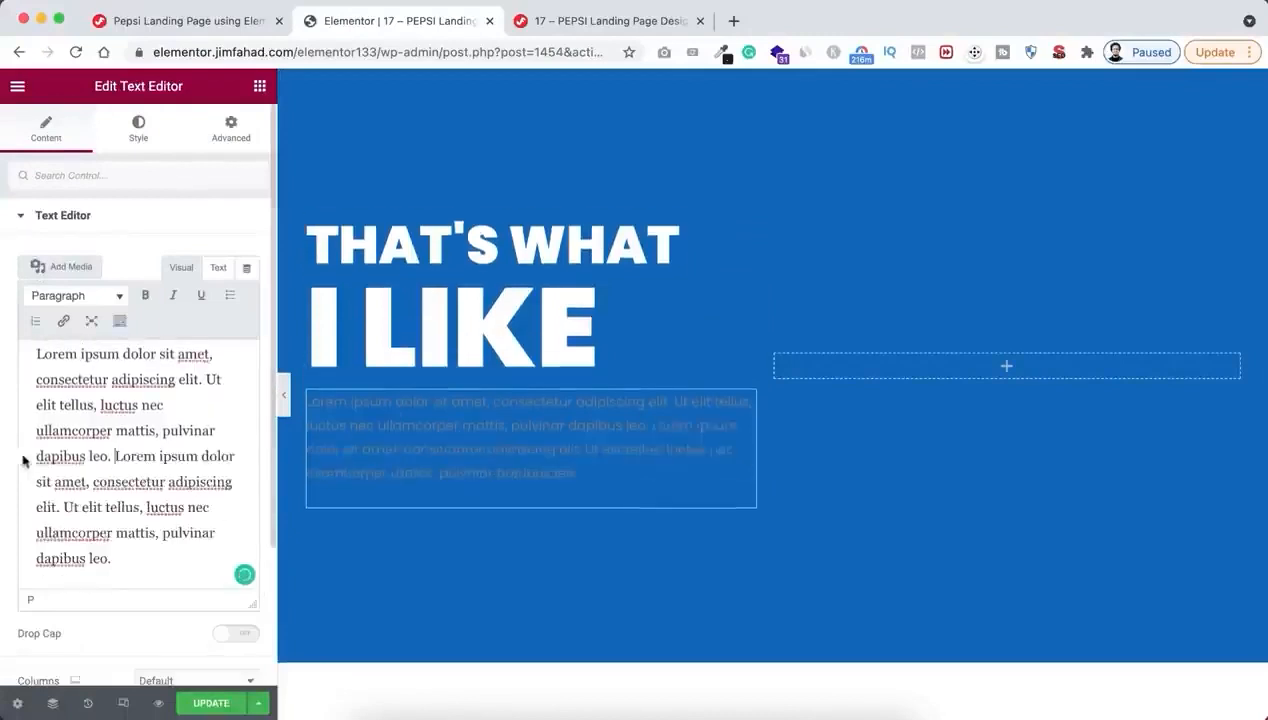
Set the lorem ipsum paragraph's text colour to white (#FFFFFF)
{"action": "left_click", "coordinate": [141, 135]}
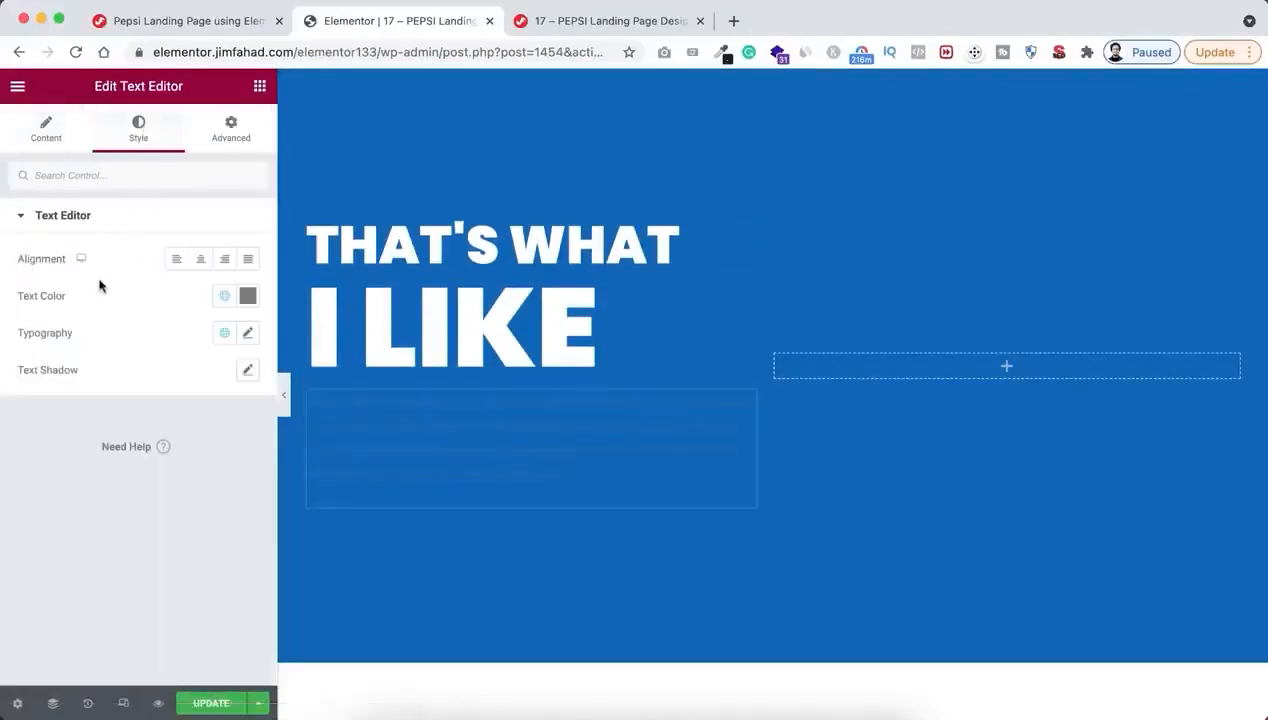
{"action": "left_click", "coordinate": [247, 295]}
{"action": "left_click", "coordinate": [76, 382]}
{"action": "left_click_drag", "start_coordinate": [63, 377], "coordinate": [32, 352]}
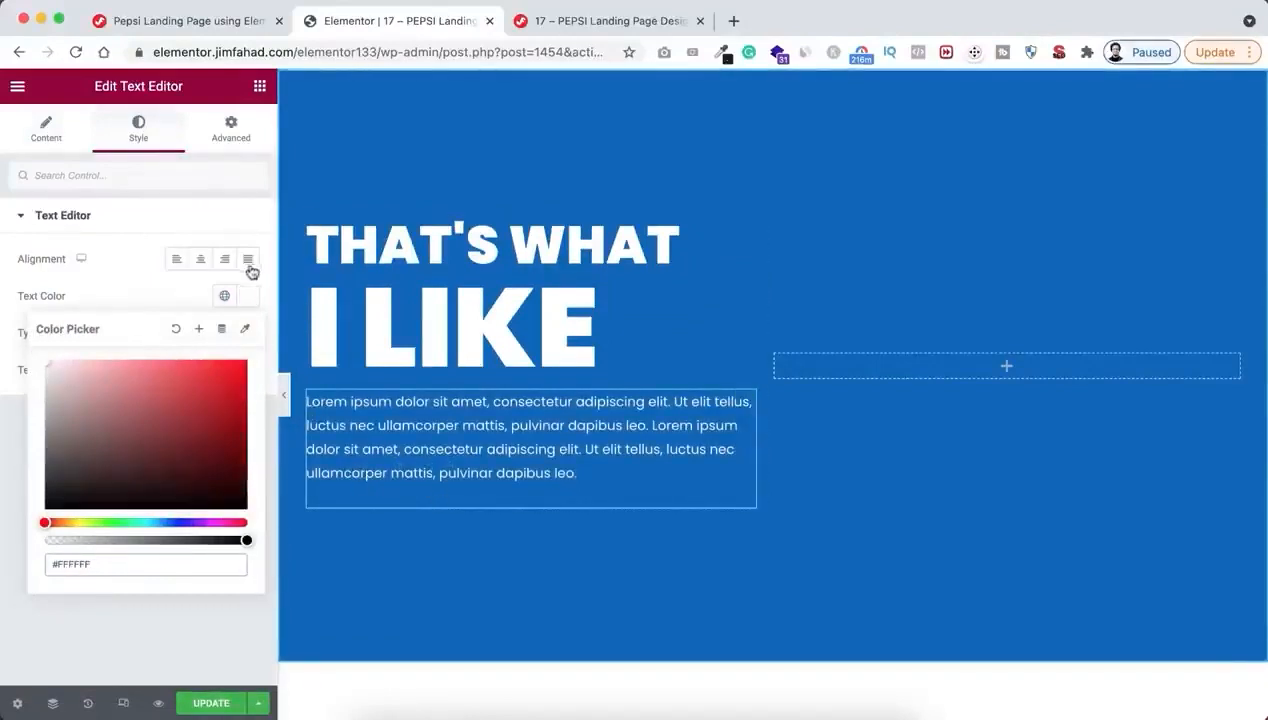
Unlink the paragraph's margin values and set its bottom margin to -20 px
{"action": "left_click", "coordinate": [229, 125]}
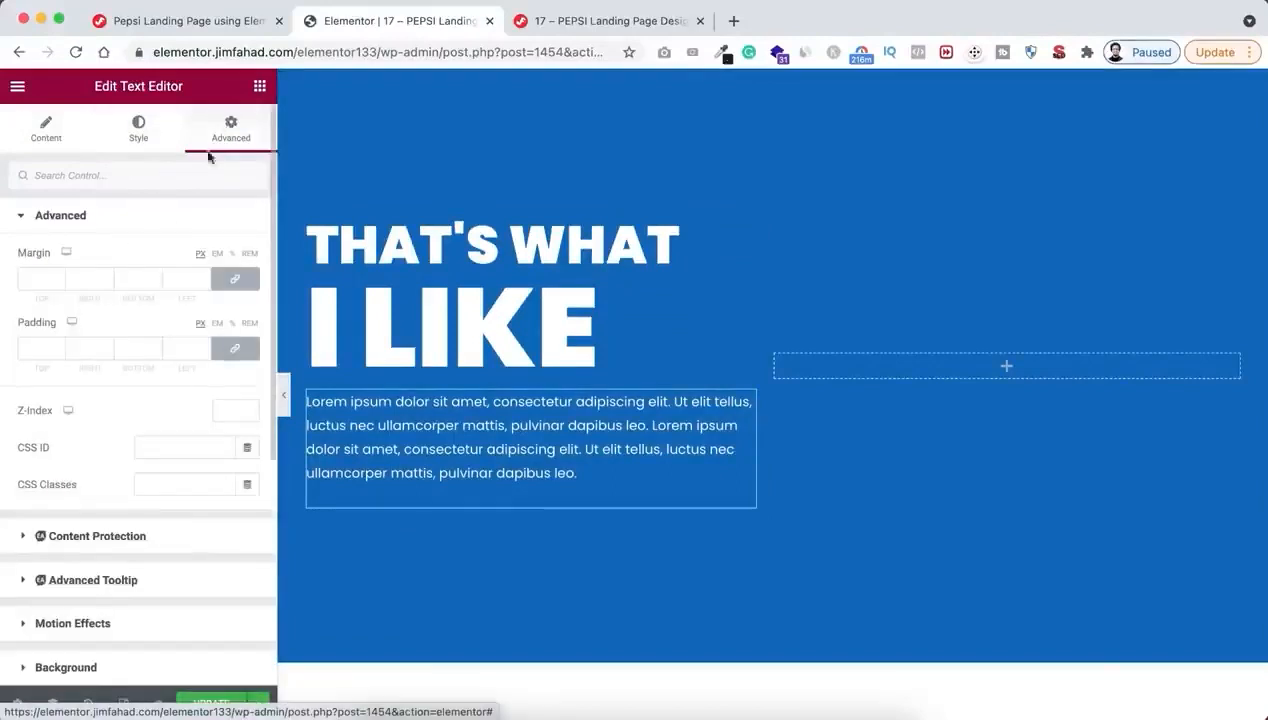
{"action": "left_click", "coordinate": [228, 278]}
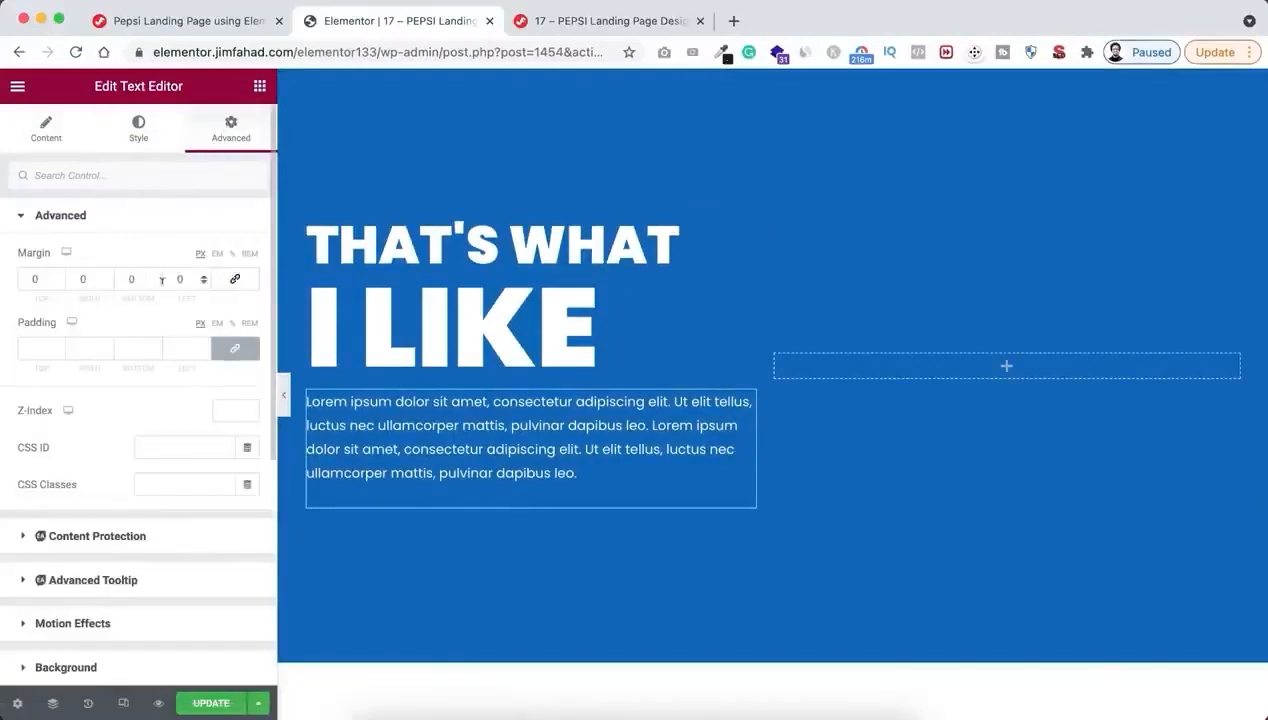
{"action": "left_click", "coordinate": [155, 286]}
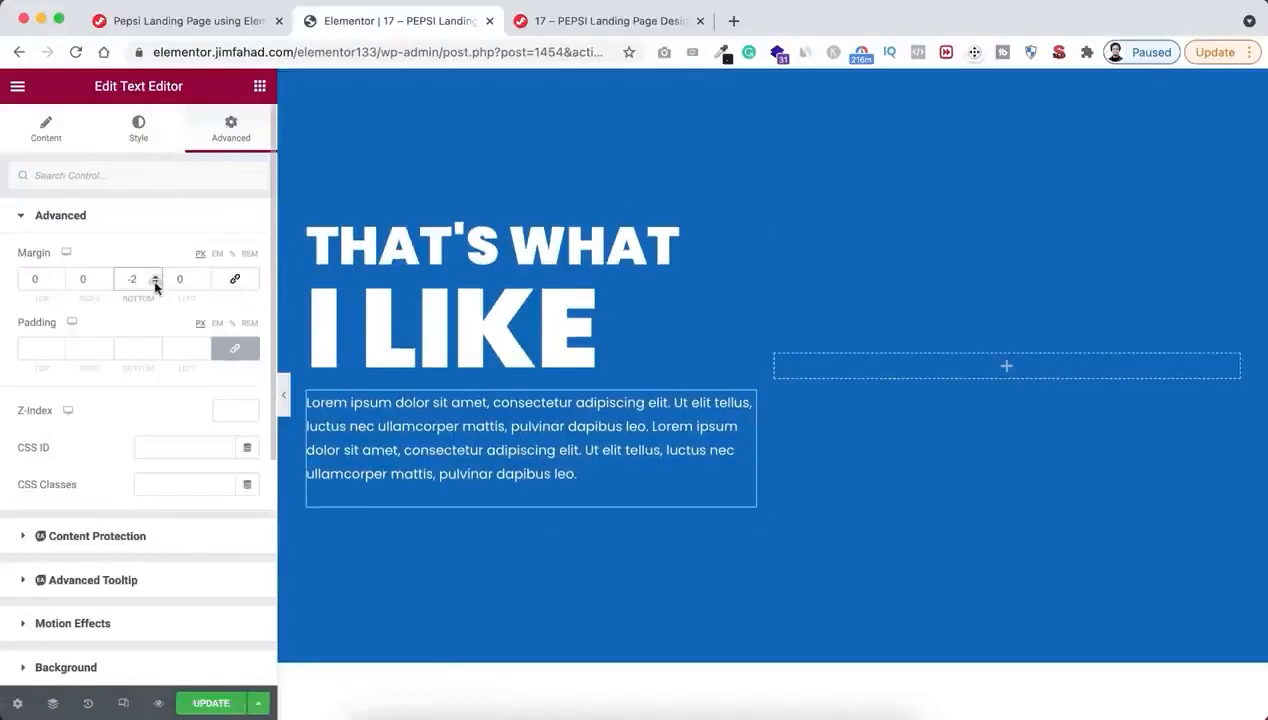
{"action": "type", "text": "0"}
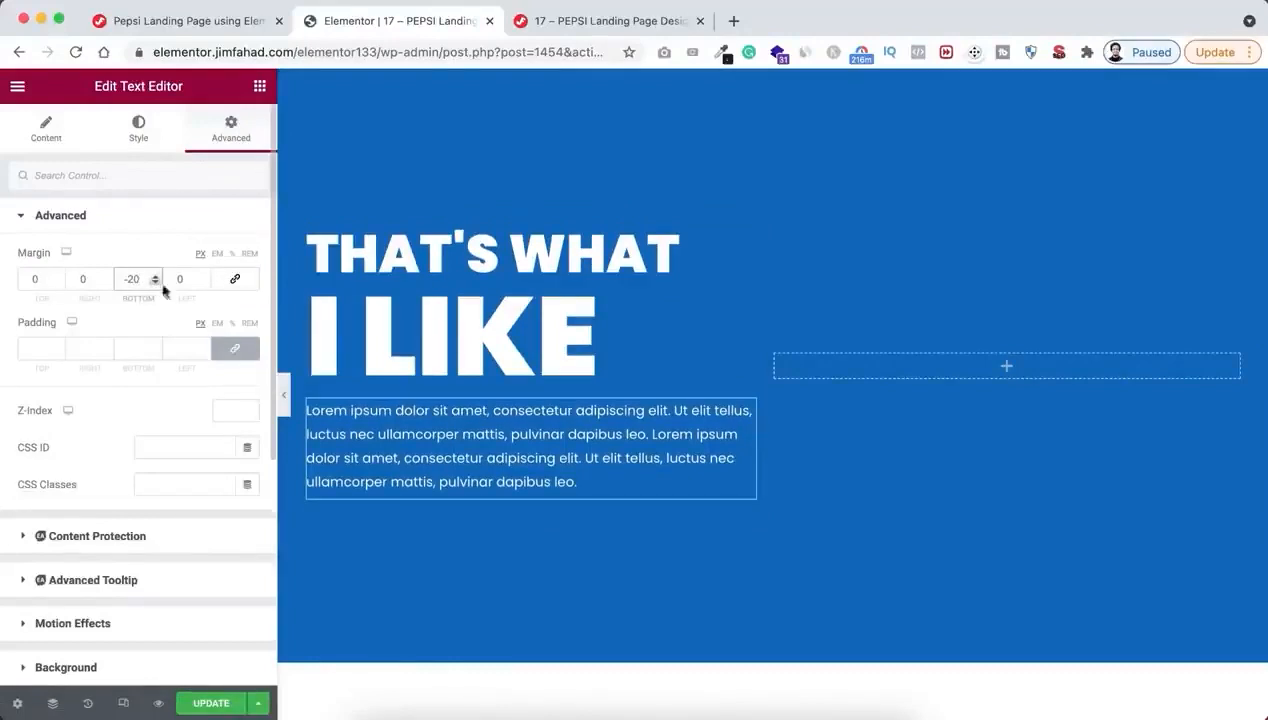
Add a Button widget below the paragraph with the text "View All Products"
{"action": "left_click", "coordinate": [259, 86]}
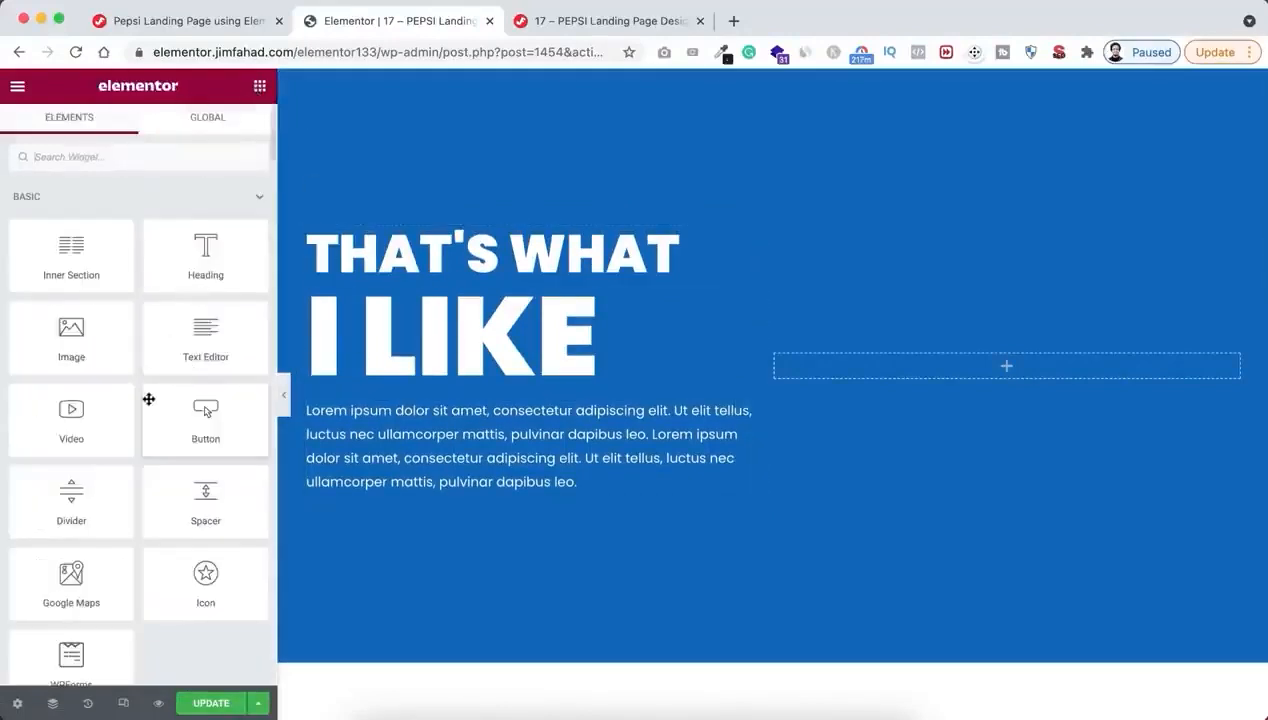
{"action": "left_click_drag", "start_coordinate": [203, 412], "coordinate": [402, 487]}
{"action": "left_click", "coordinate": [192, 293]}
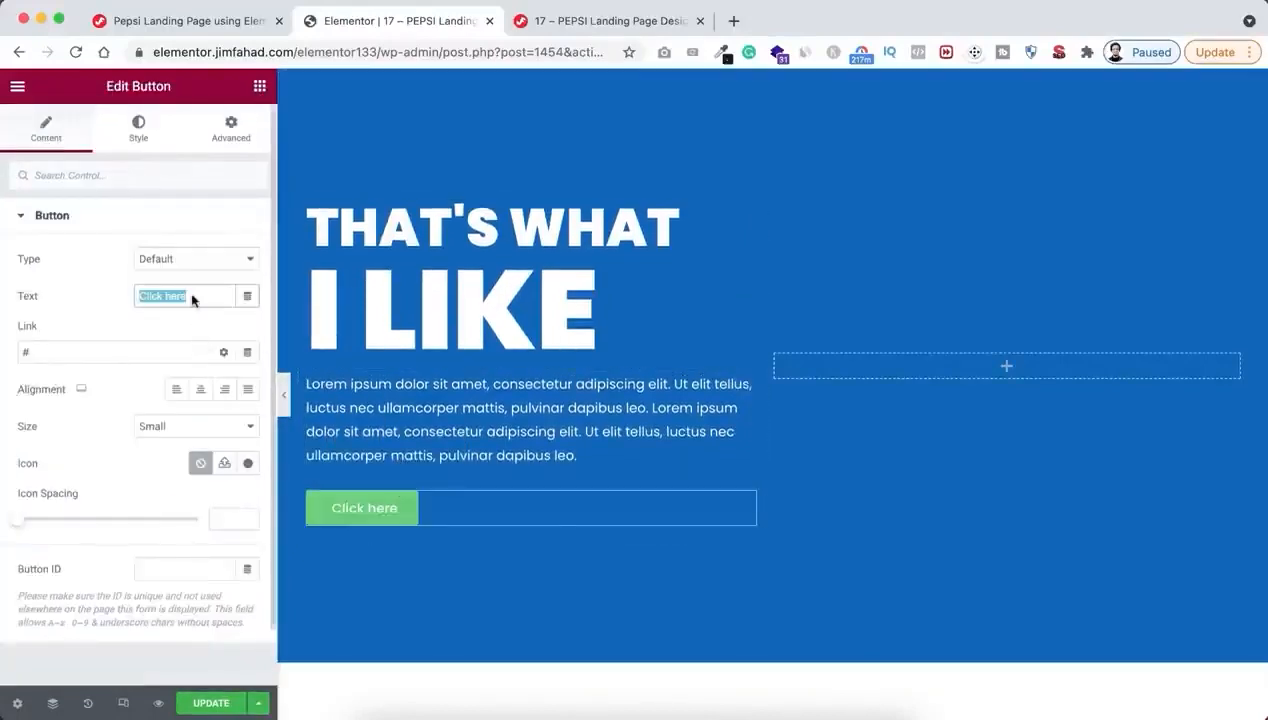
{"action": "type", "text": "View Al"}
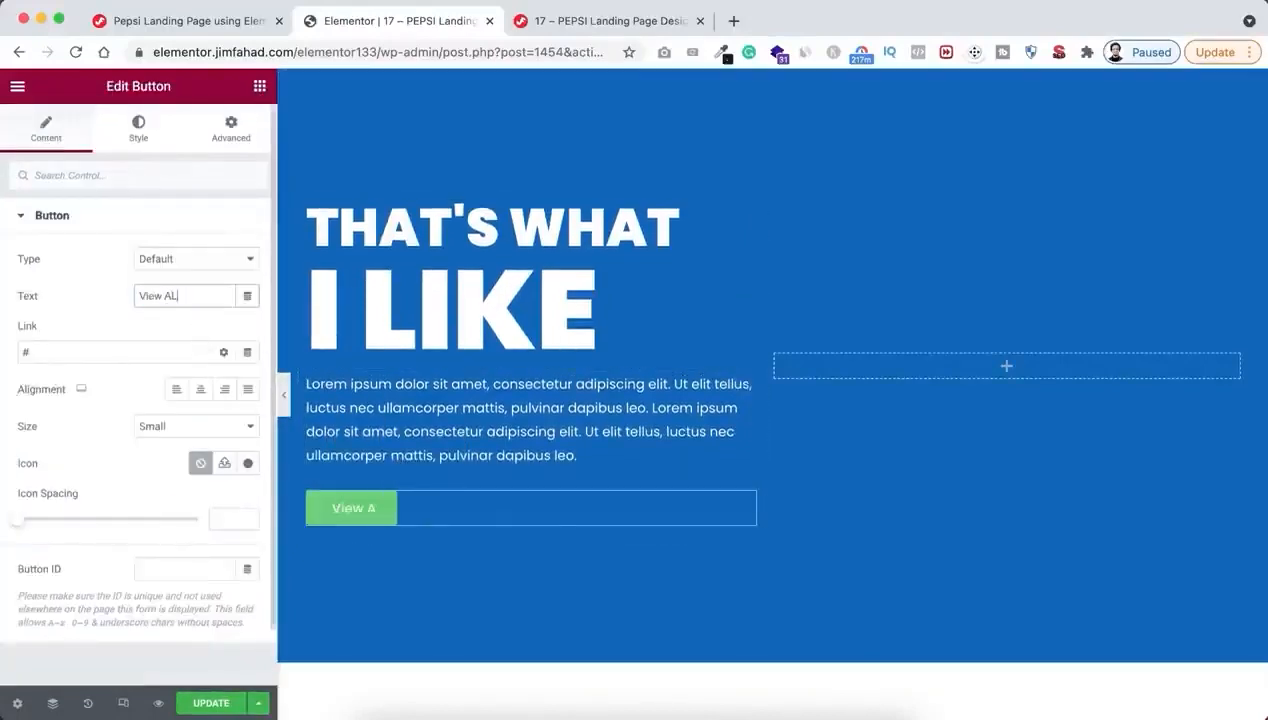
{"action": "type", "text": "l Products"}
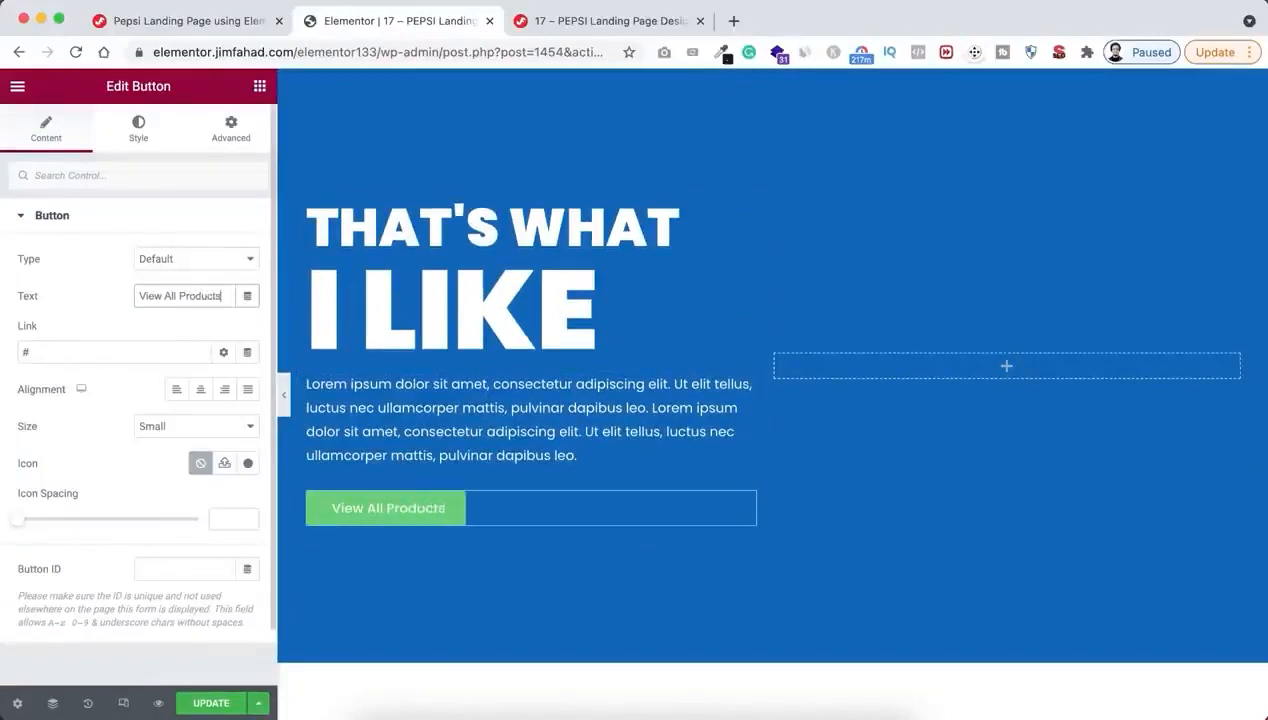
Set the button's typography to weight 600 and uppercase transform
{"action": "left_click", "coordinate": [138, 128]}
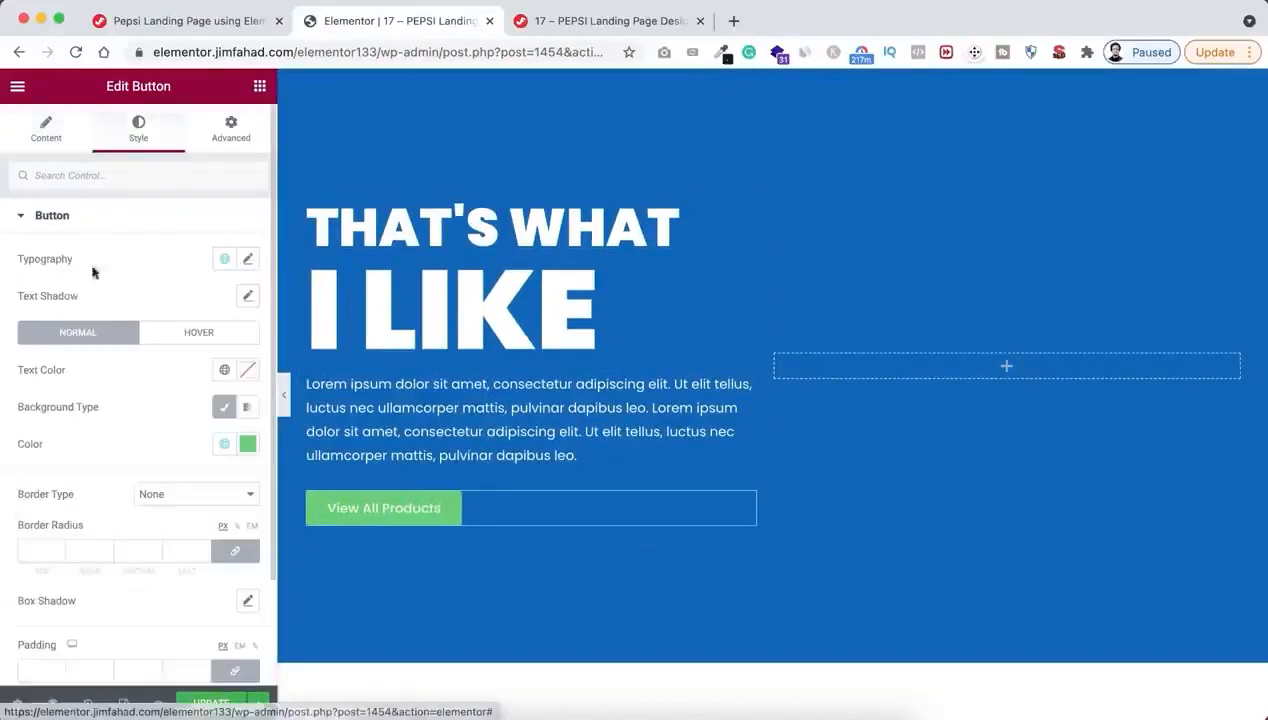
{"action": "left_click", "coordinate": [249, 262]}
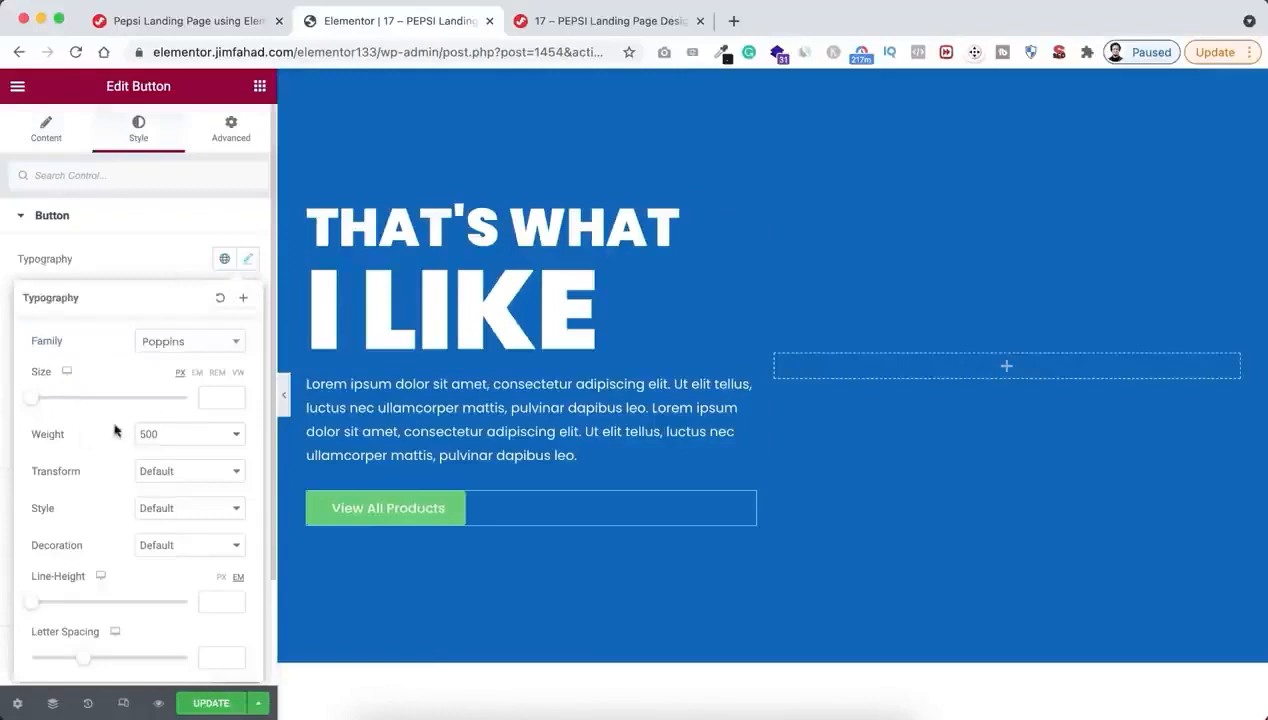
{"action": "left_click", "coordinate": [165, 434]}
{"action": "left_click", "coordinate": [164, 452]}
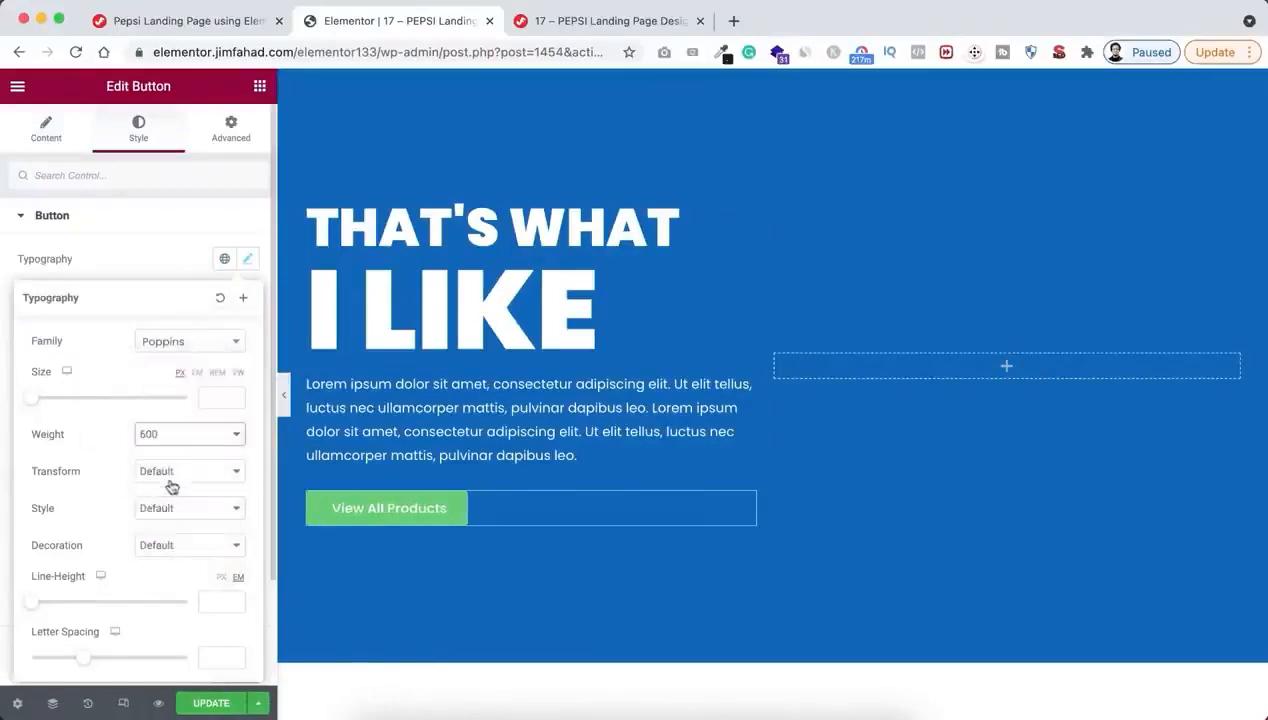
{"action": "left_click", "coordinate": [171, 486]}
{"action": "left_click", "coordinate": [176, 488]}
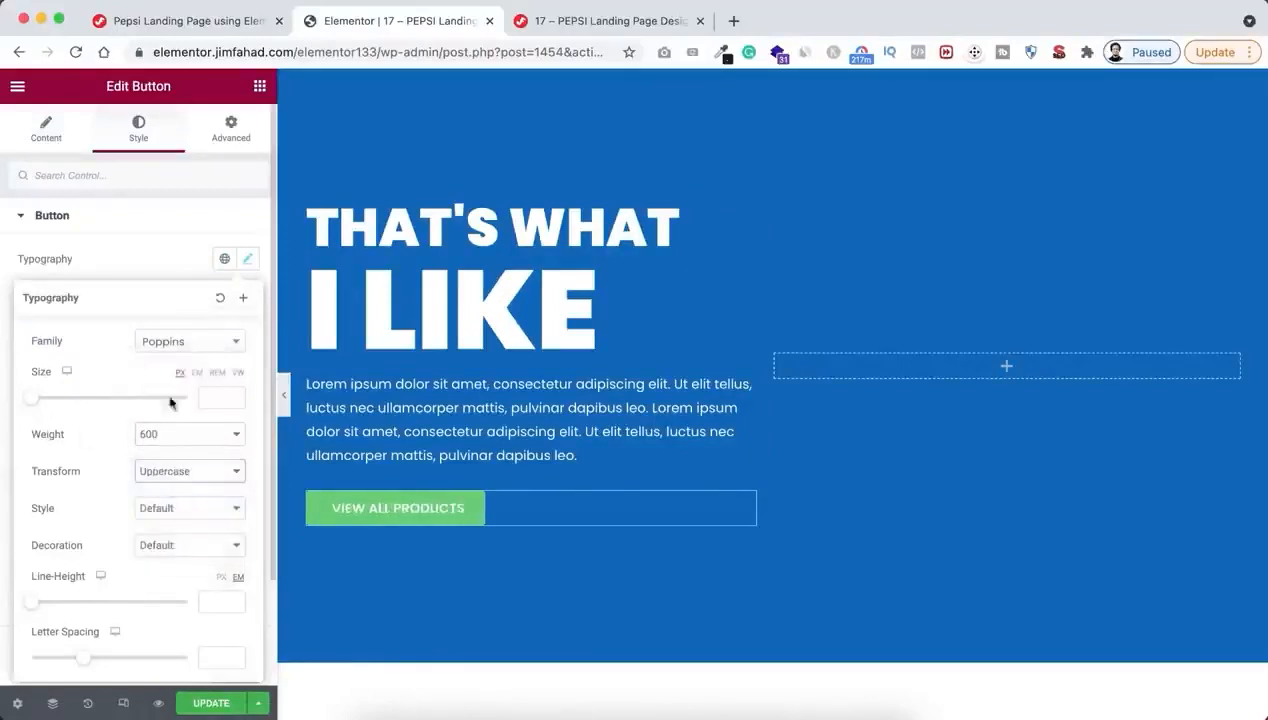
{"action": "left_click", "coordinate": [142, 272]}
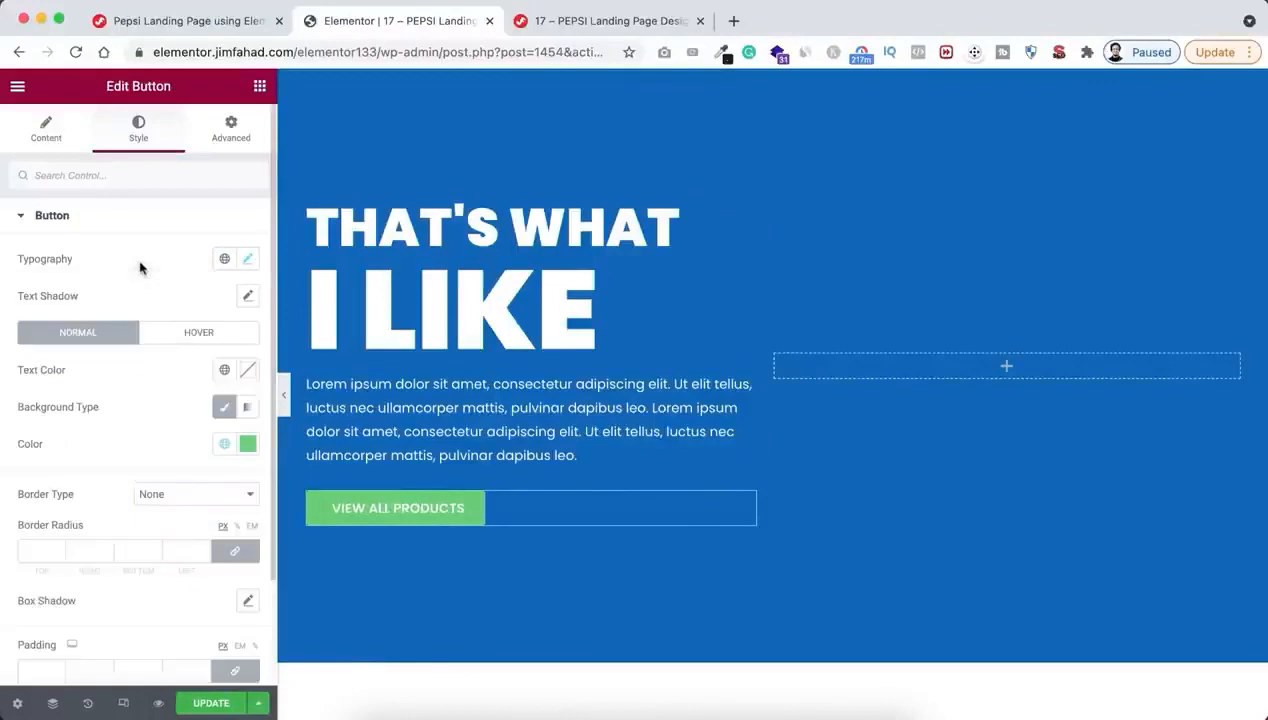
Set the button's text colour to black and its background colour to white
{"action": "left_click", "coordinate": [247, 370]}
{"action": "left_click_drag", "start_coordinate": [135, 487], "coordinate": [135, 607]}
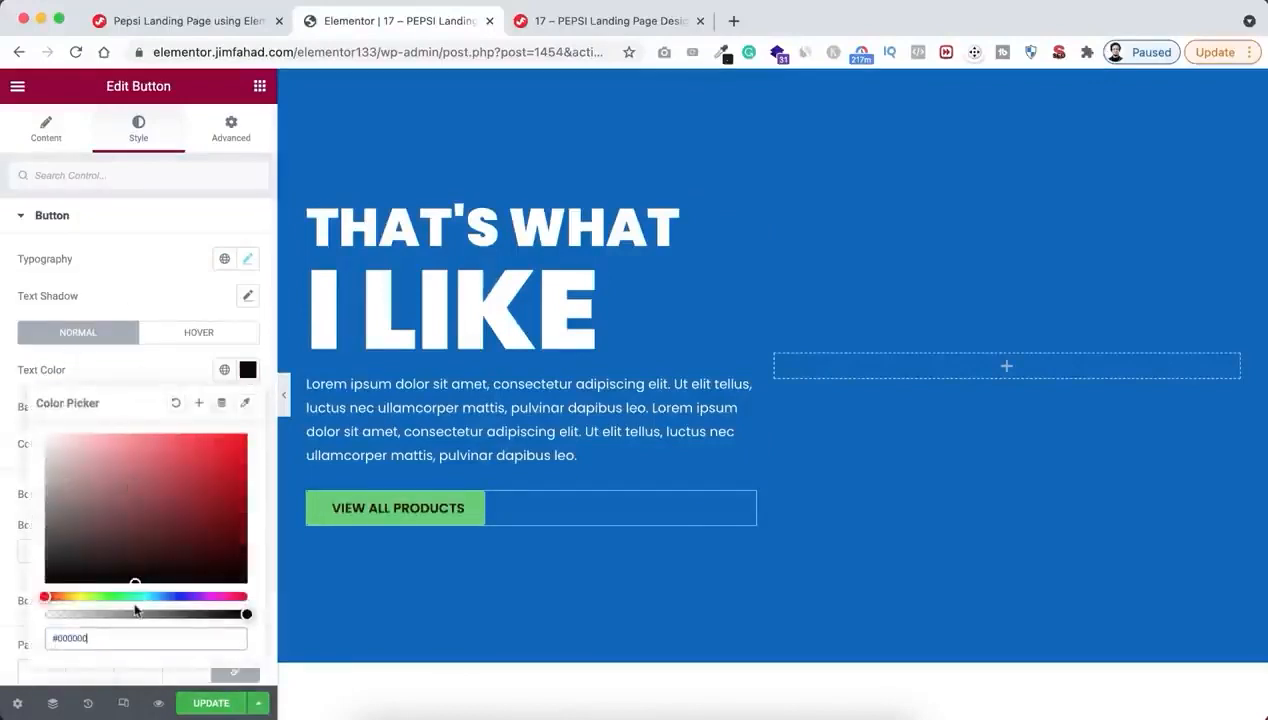
{"action": "left_click", "coordinate": [125, 405]}
{"action": "left_click", "coordinate": [247, 443]}
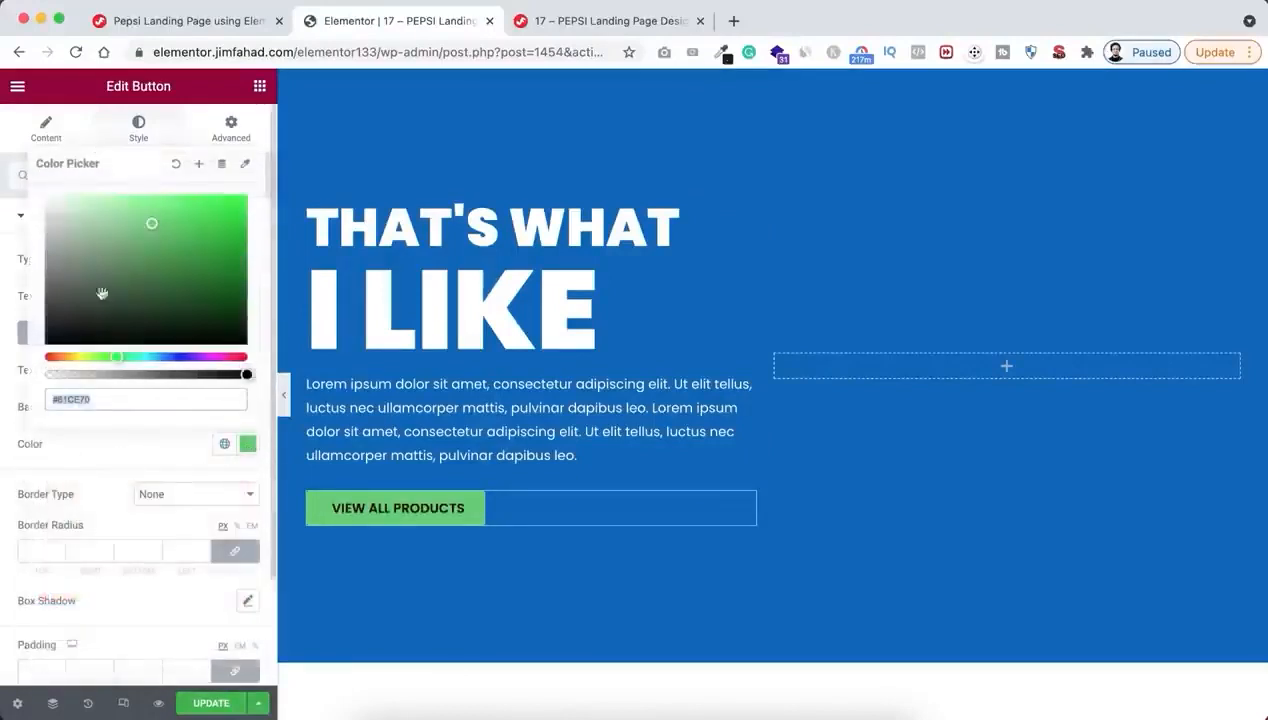
{"action": "mouse_move", "coordinate": [102, 293]}
{"action": "left_mouse_down"}
{"action": "mouse_move", "coordinate": [90, 246]}
{"action": "mouse_move", "coordinate": [28, 198]}
{"action": "left_mouse_up"}
{"action": "left_click", "coordinate": [93, 490]}
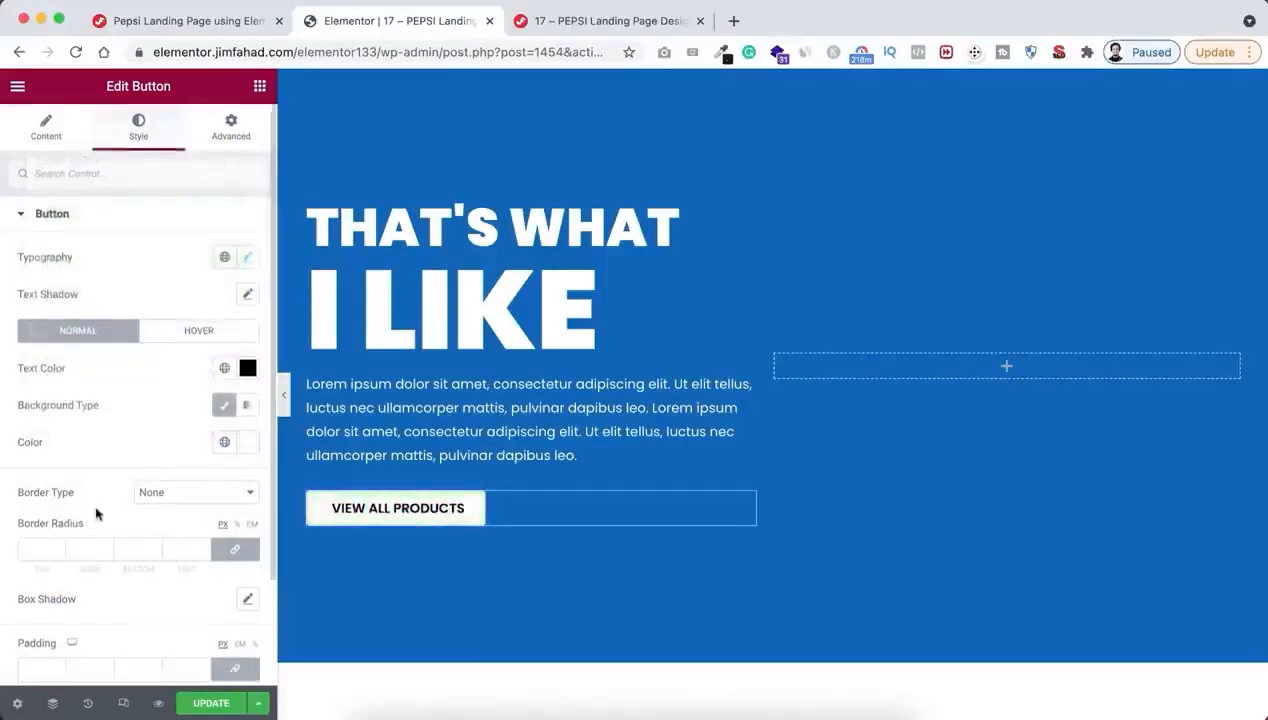
Set the button's border radius to 25 px on all corners
{"action": "scroll", "coordinate": [97, 514], "scroll_direction": "down", "scroll_amount": 1}
{"action": "left_click", "coordinate": [47, 498]}
{"action": "type", "text": "25"}
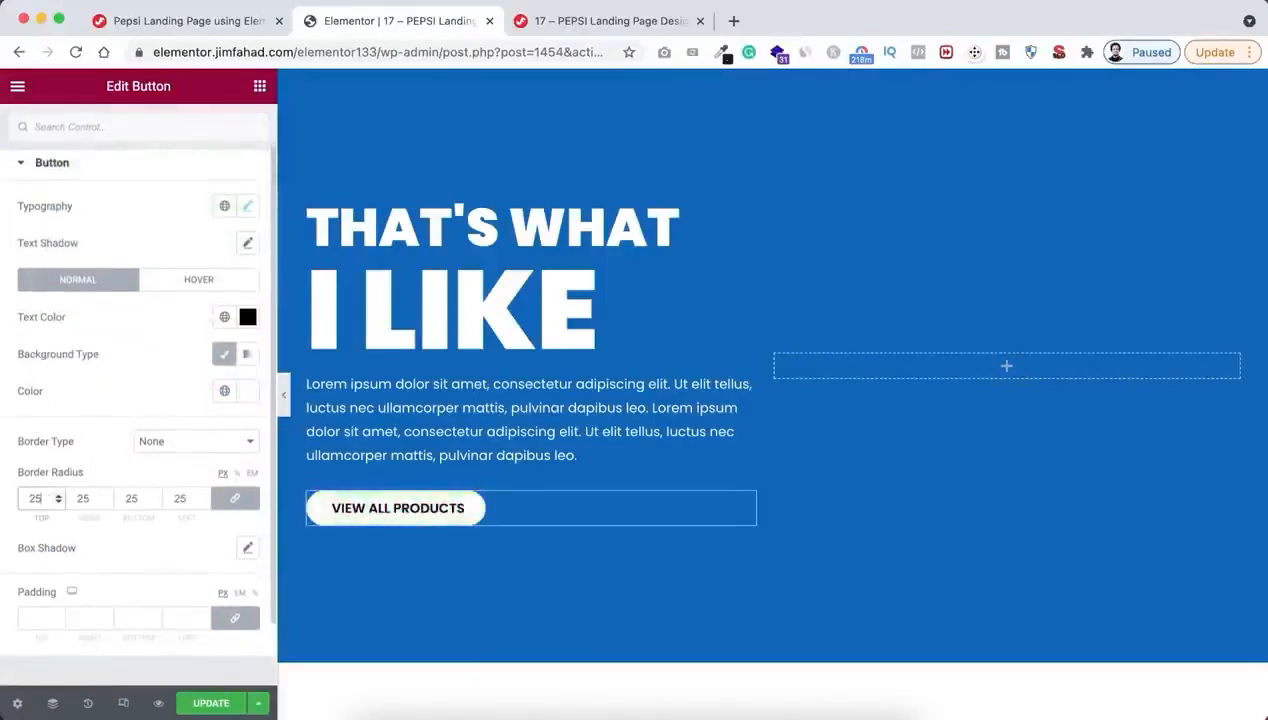
Unlink the button's padding values and set them to 10 px top and bottom, 20 px right and left
{"action": "scroll", "coordinate": [108, 580], "scroll_direction": "down", "scroll_amount": 1}
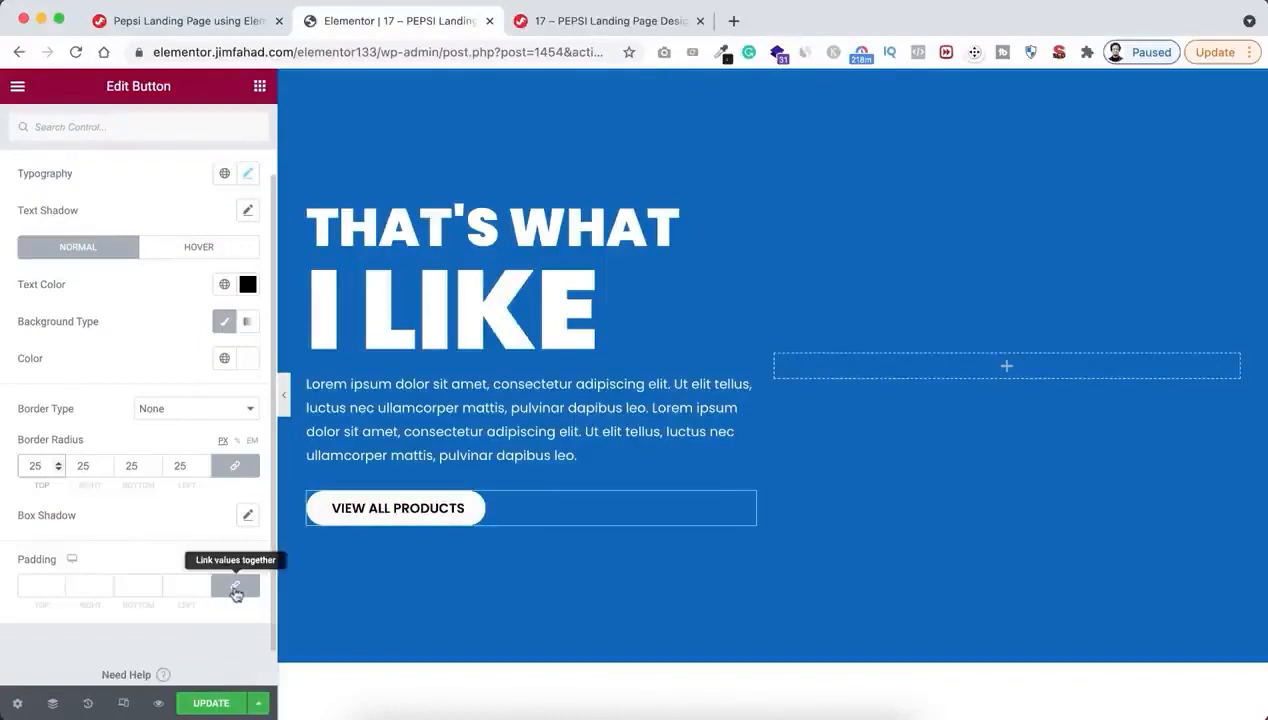
{"action": "left_click", "coordinate": [235, 586]}
{"action": "left_click", "coordinate": [31, 588]}
{"action": "type", "text": "10"}
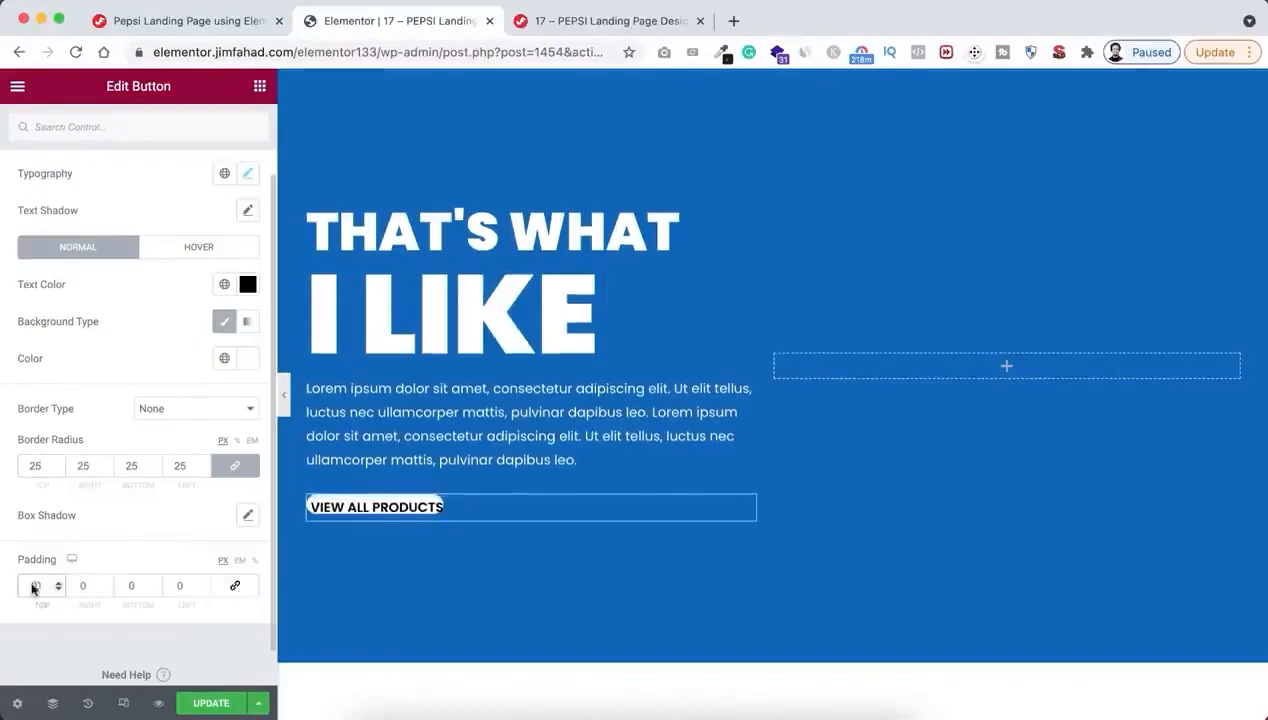
{"action": "left_click", "coordinate": [128, 588]}
{"action": "type", "text": "10"}
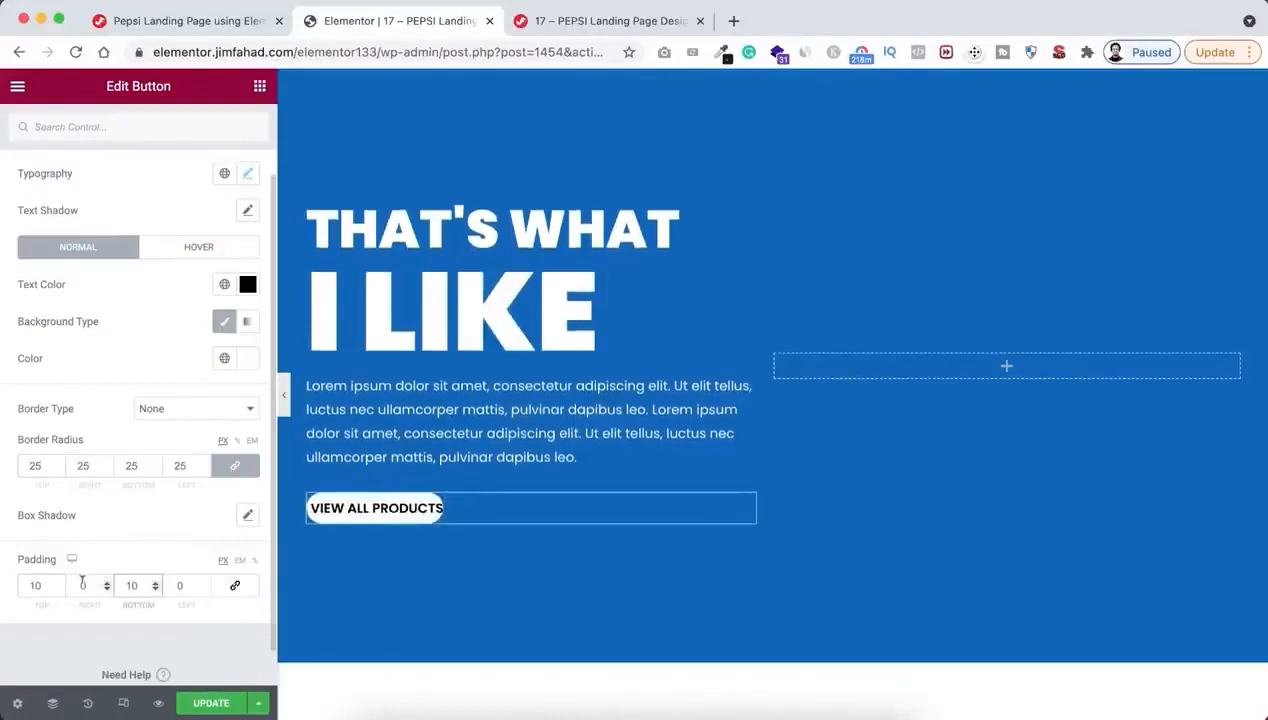
{"action": "left_click", "coordinate": [85, 586]}
{"action": "type", "text": "2020"}
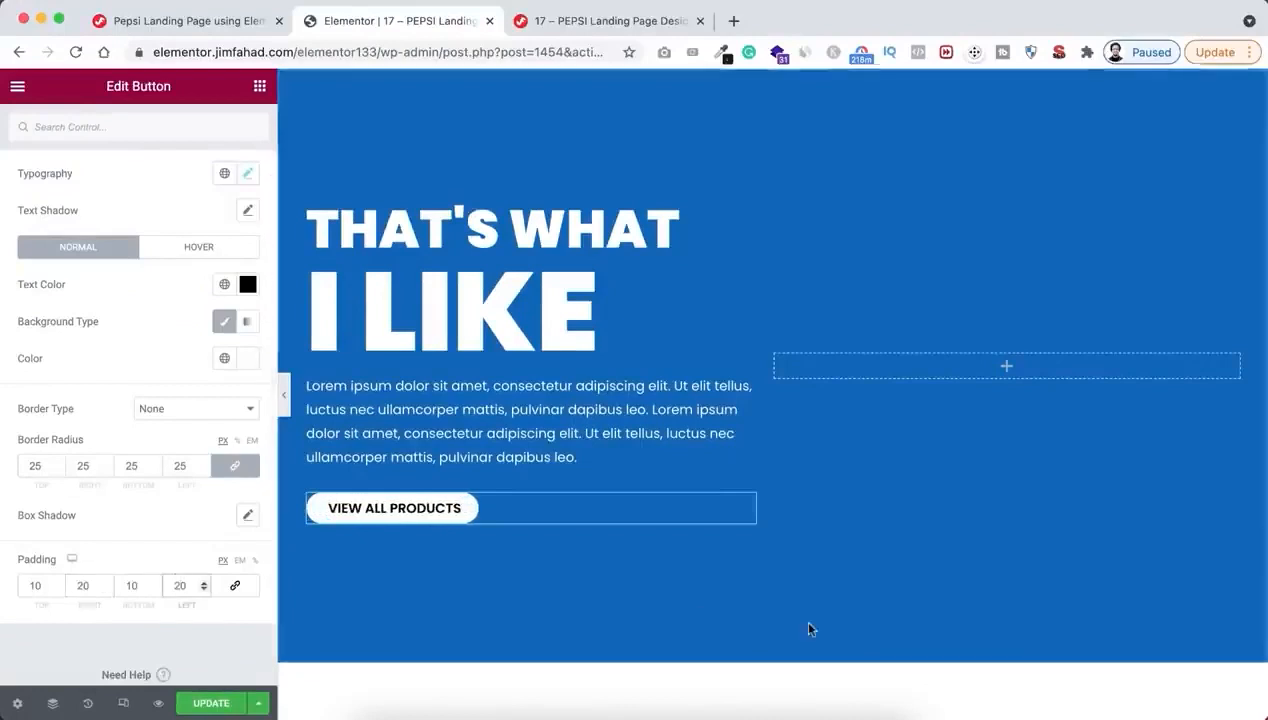
Add an Image widget to the section's empty right column and insert the blue Pepsi can image pepsi001.png from the media library
{"action": "left_click", "coordinate": [1007, 369]}
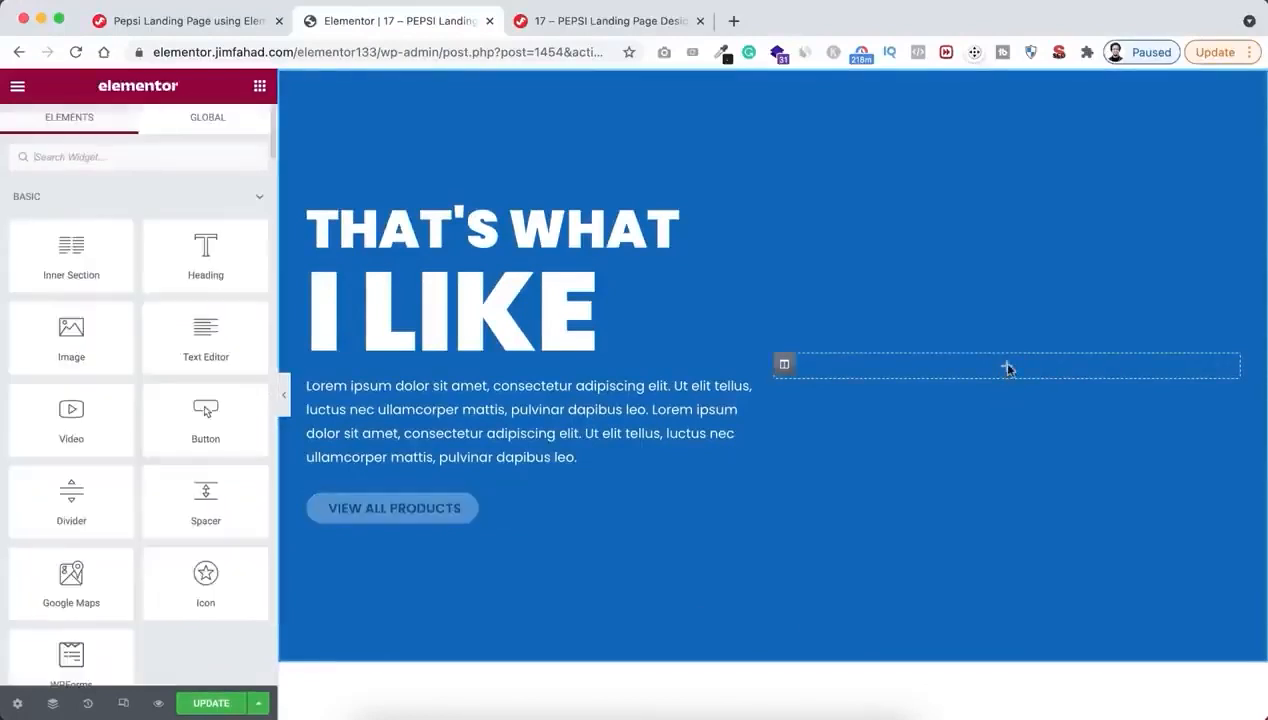
{"action": "left_click_drag", "start_coordinate": [79, 348], "coordinate": [1022, 371]}
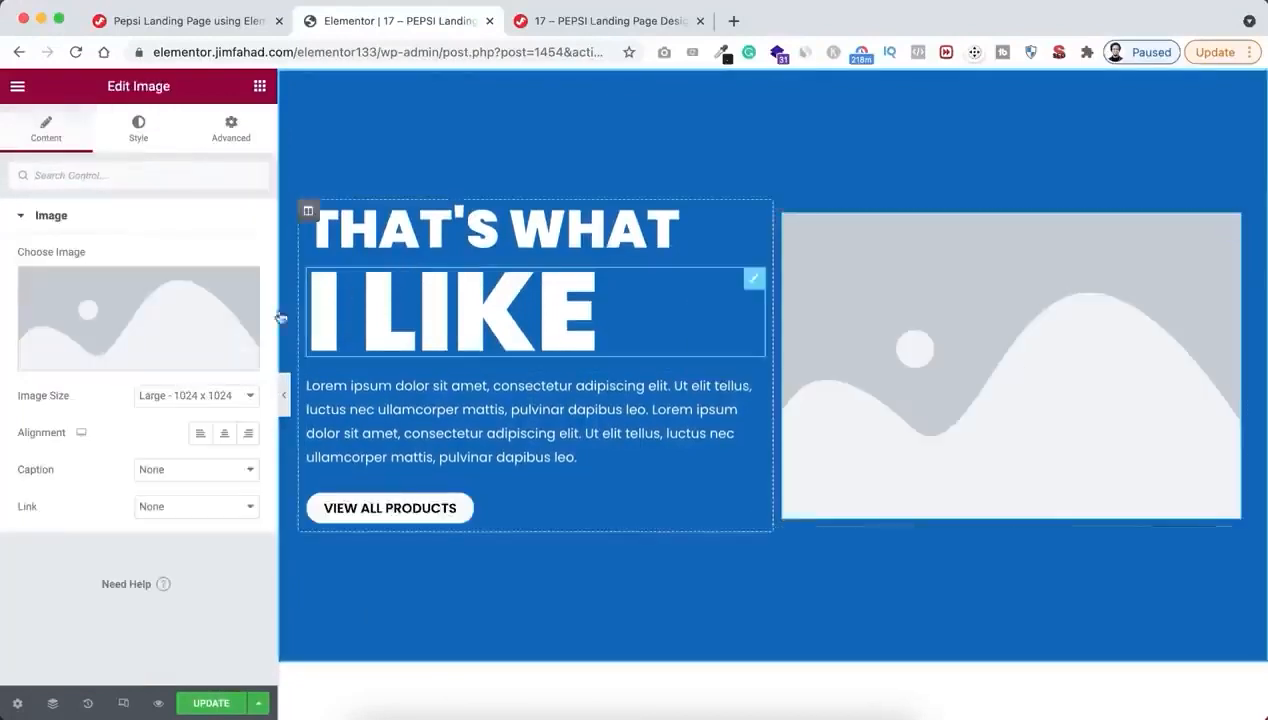
{"action": "left_click", "coordinate": [116, 326]}
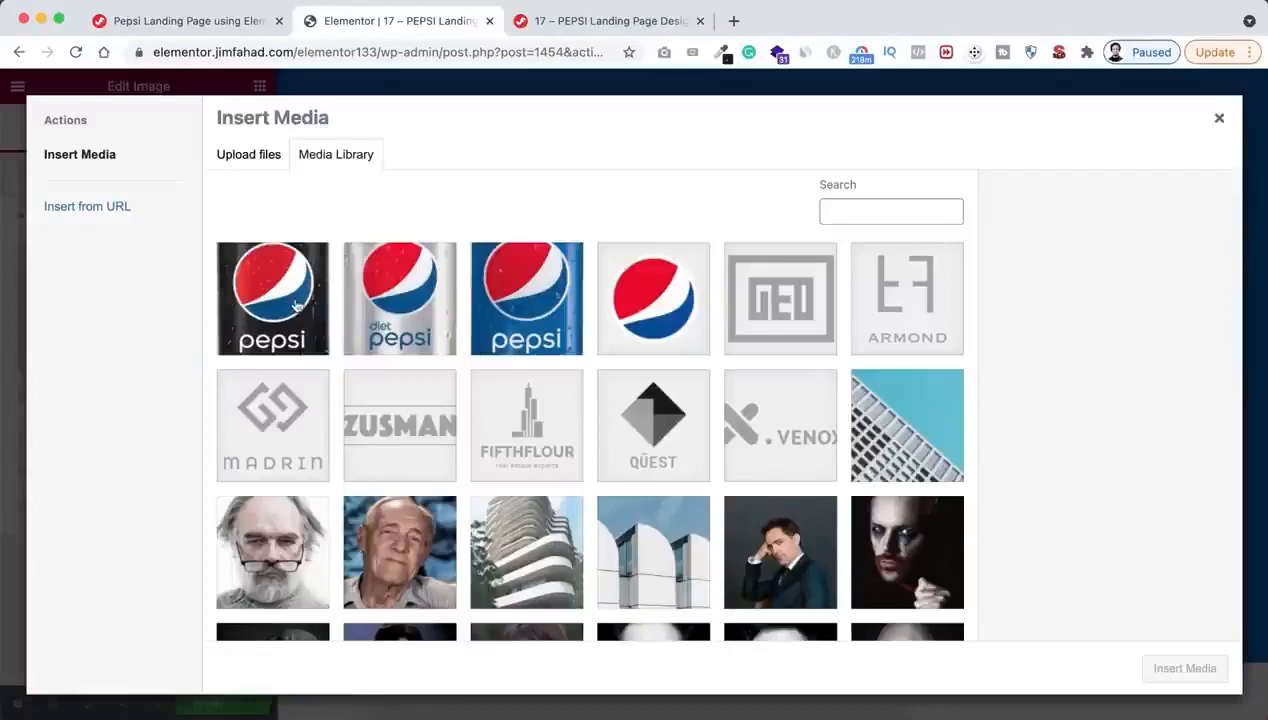
{"action": "left_click", "coordinate": [296, 306]}
{"action": "left_click", "coordinate": [398, 296]}
{"action": "left_click", "coordinate": [526, 298]}
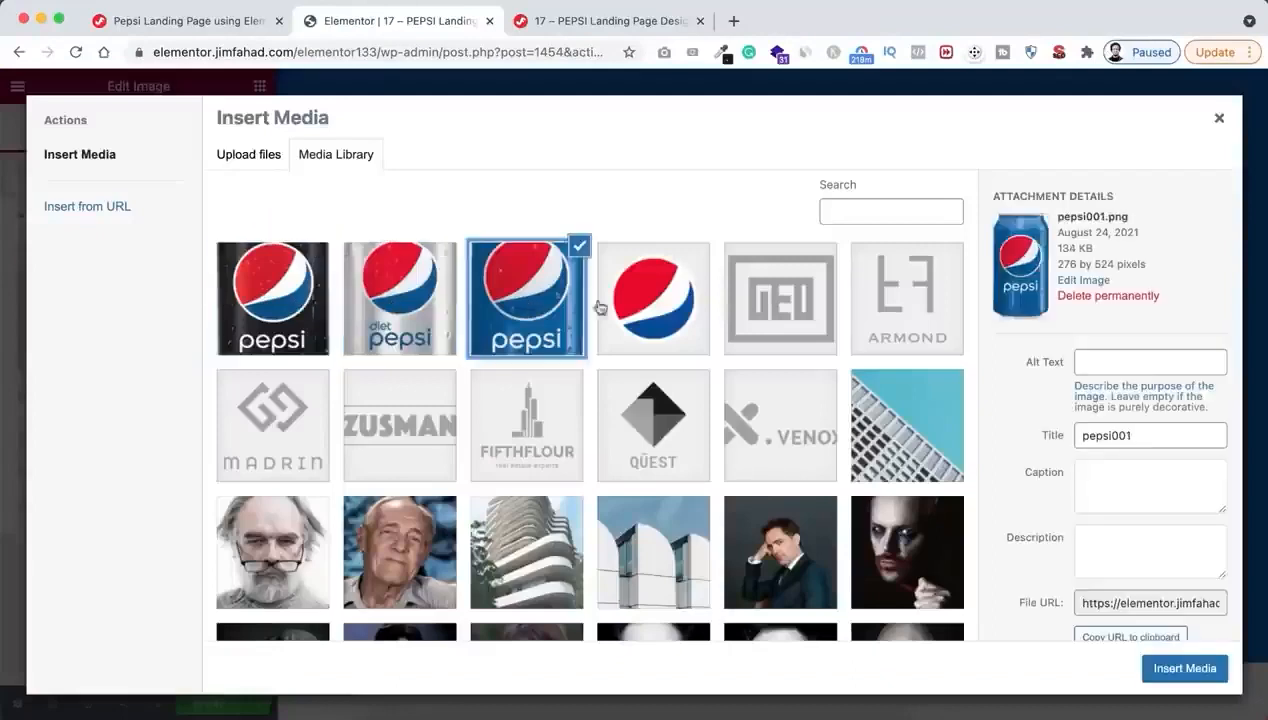
{"action": "left_click", "coordinate": [629, 315]}
{"action": "left_click", "coordinate": [546, 313]}
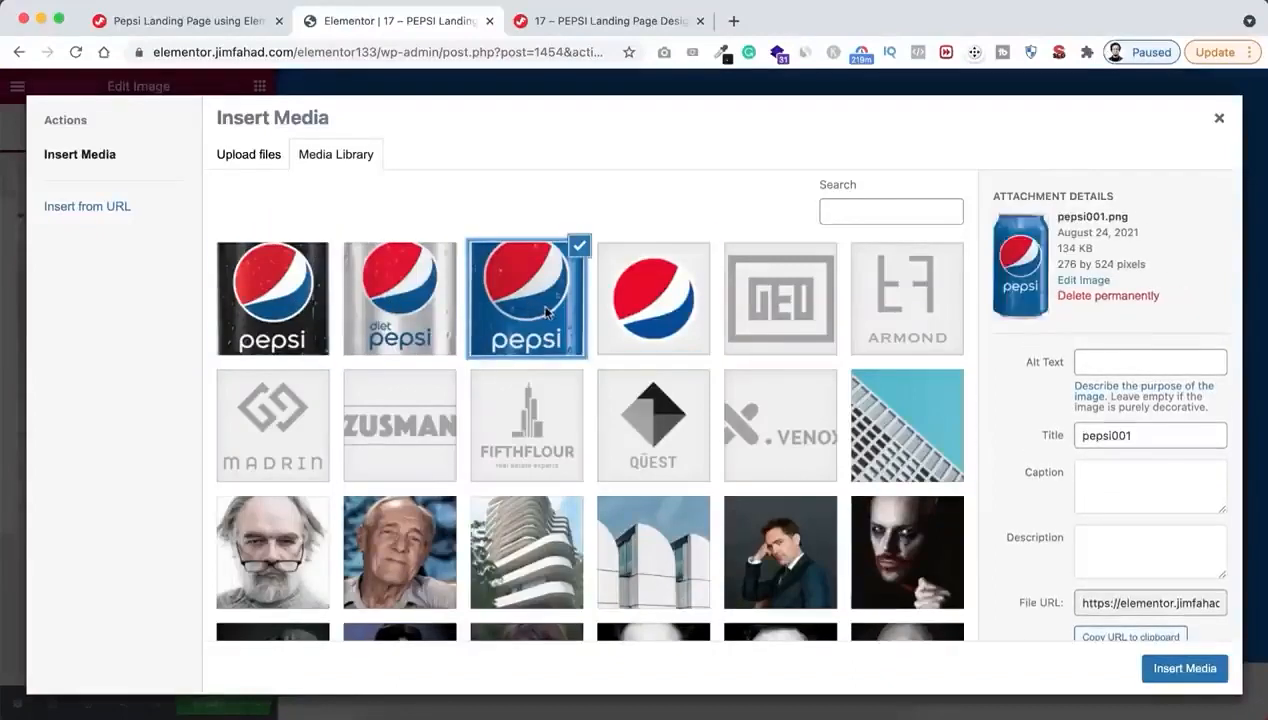
{"action": "left_click", "coordinate": [435, 309]}
{"action": "left_click", "coordinate": [300, 308]}
{"action": "left_click", "coordinate": [1163, 667]}
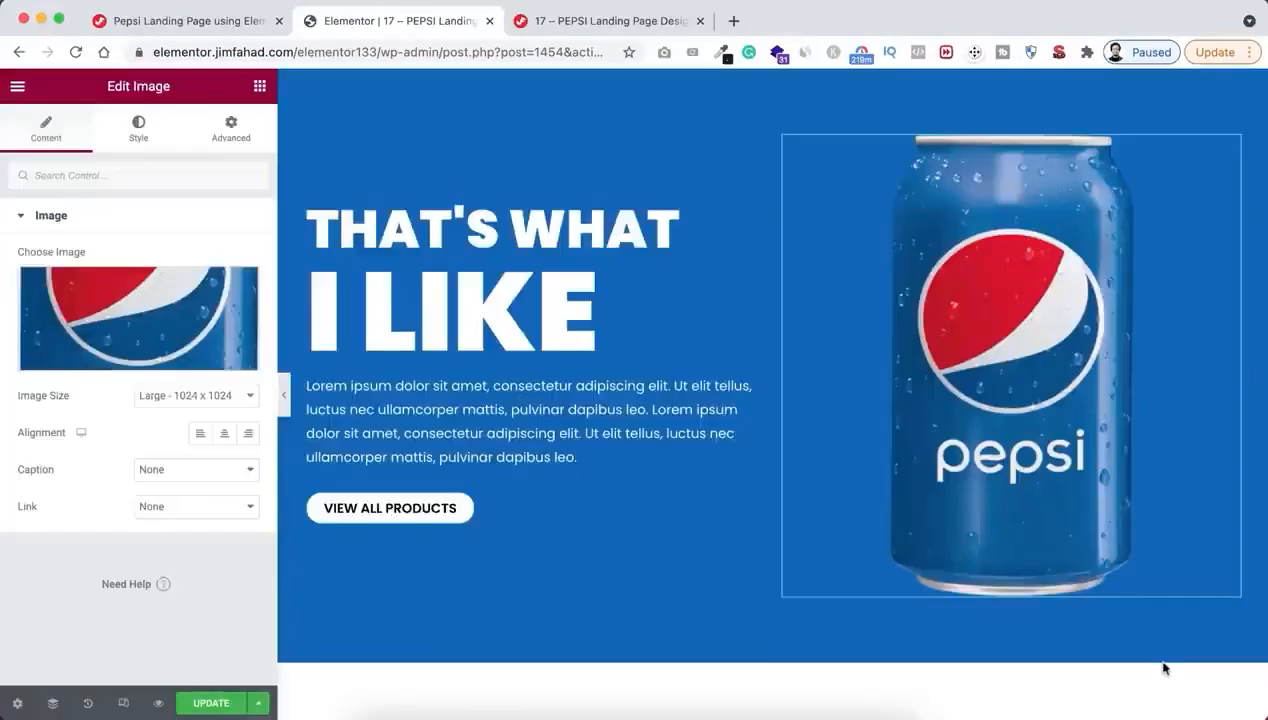
Set the large Pepsi can image's width to 43%
{"action": "left_click", "coordinate": [137, 130]}
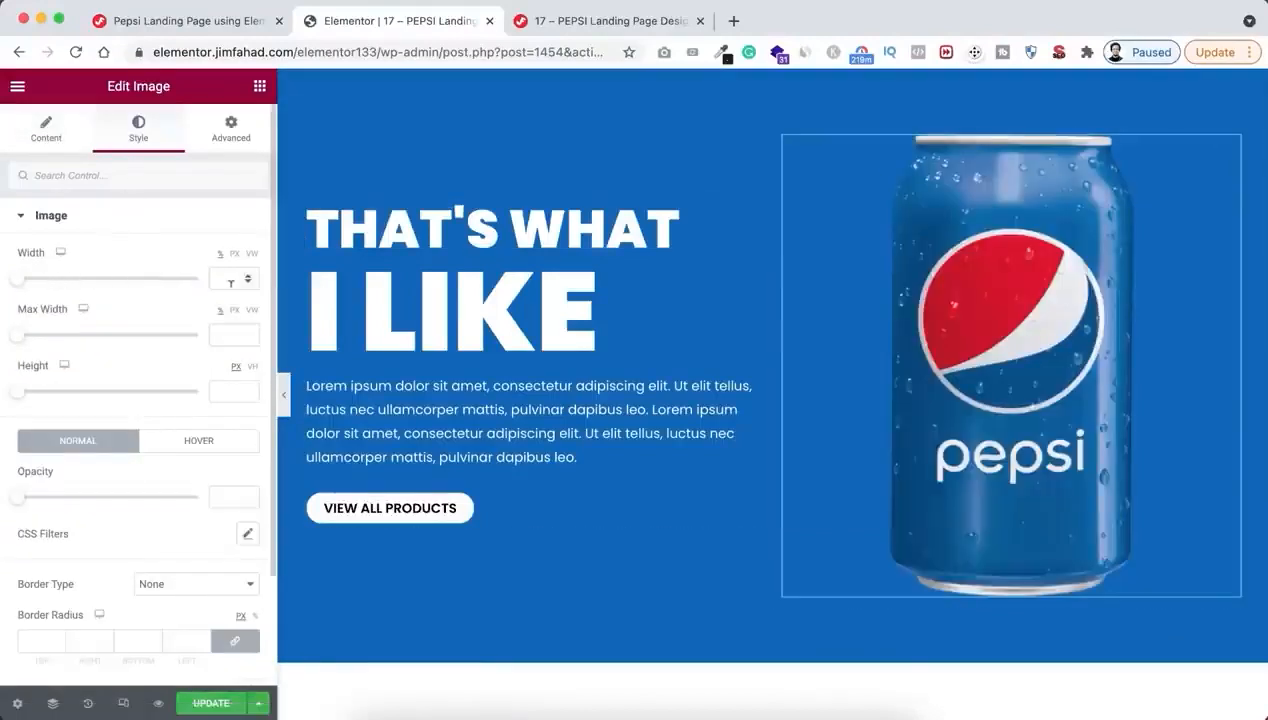
{"action": "left_click", "coordinate": [224, 278]}
{"action": "type", "text": "43"}
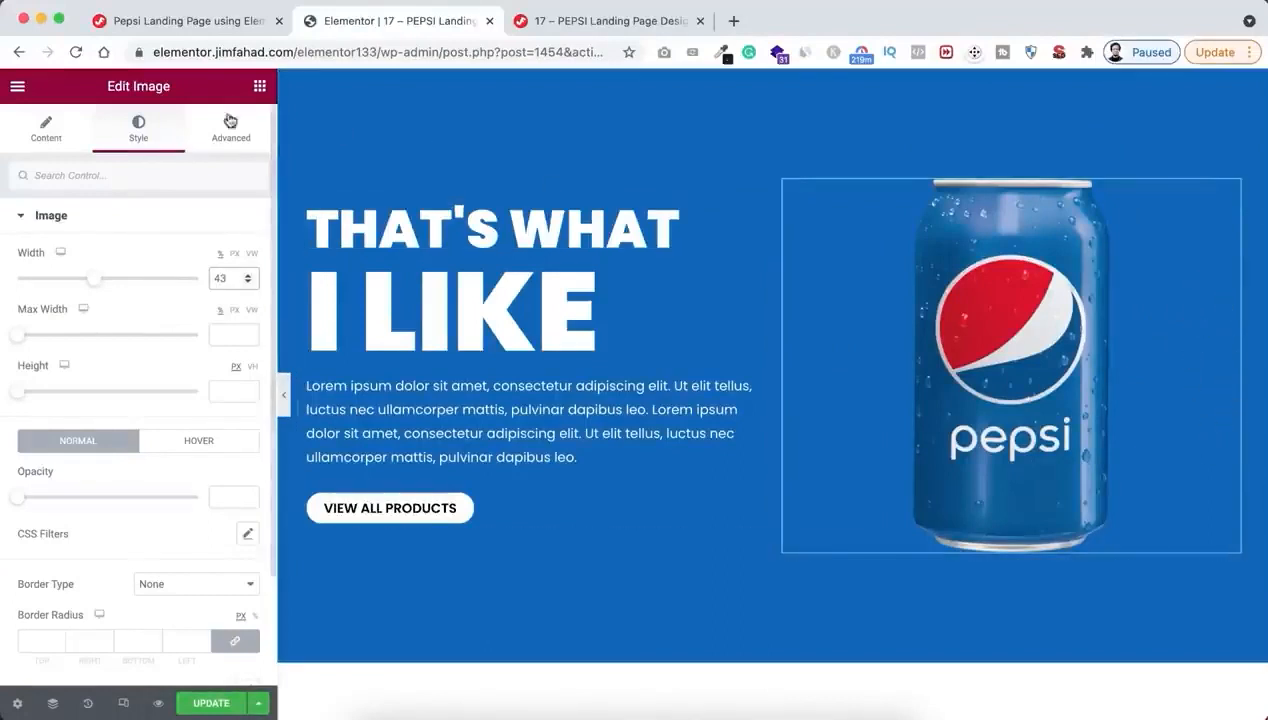
Find the Social Icons widget and add it below the Pepsi can image in the hero's right column
{"action": "left_click", "coordinate": [258, 88]}
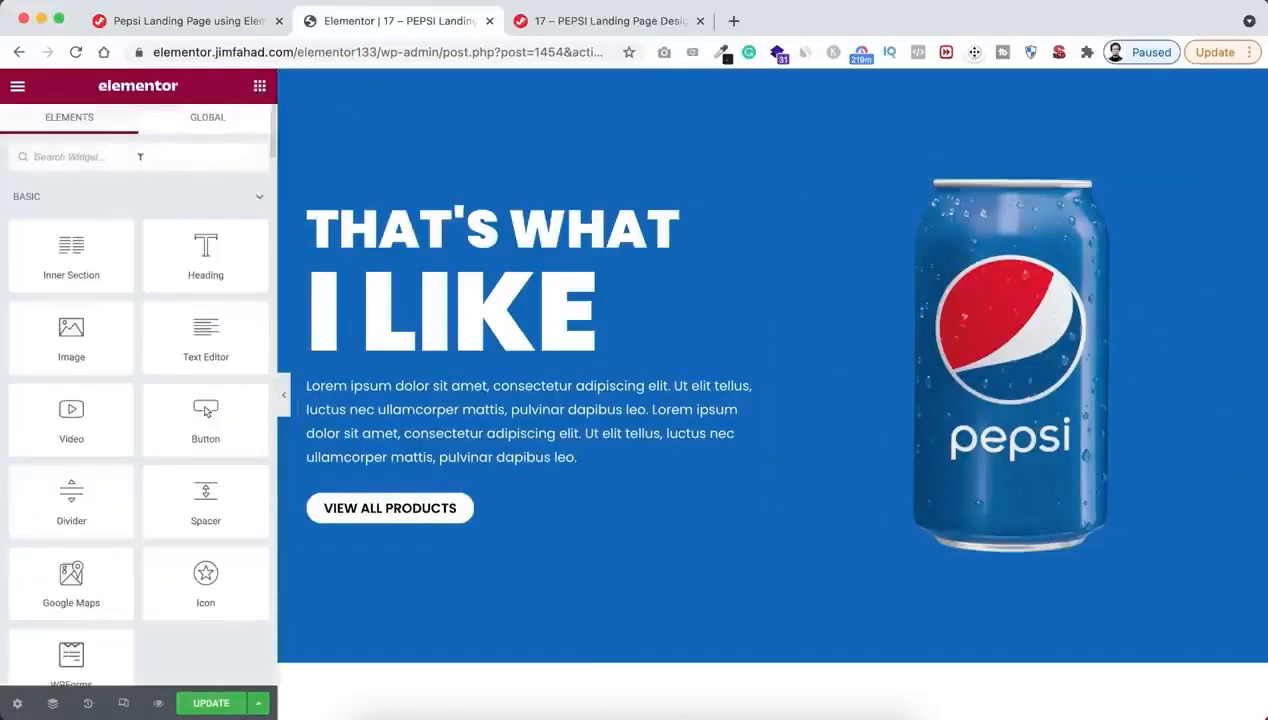
{"action": "type", "text": "social"}
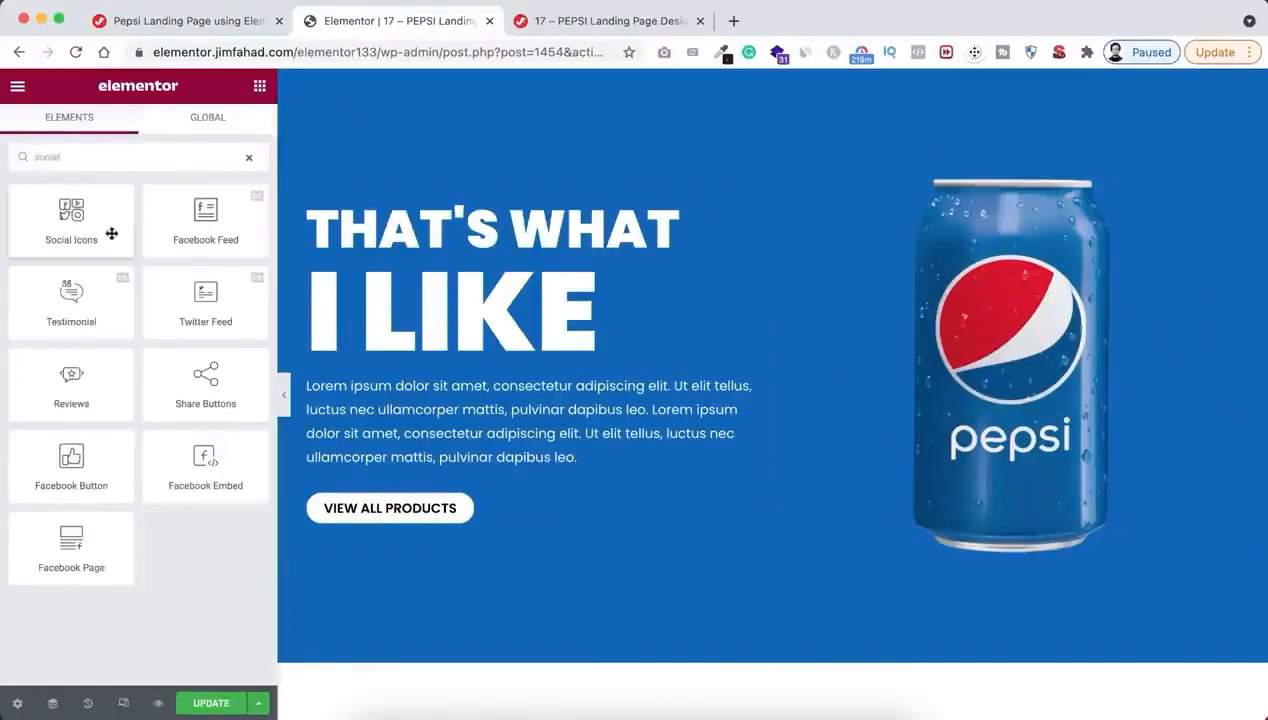
{"action": "left_click_drag", "start_coordinate": [68, 210], "coordinate": [1035, 524]}
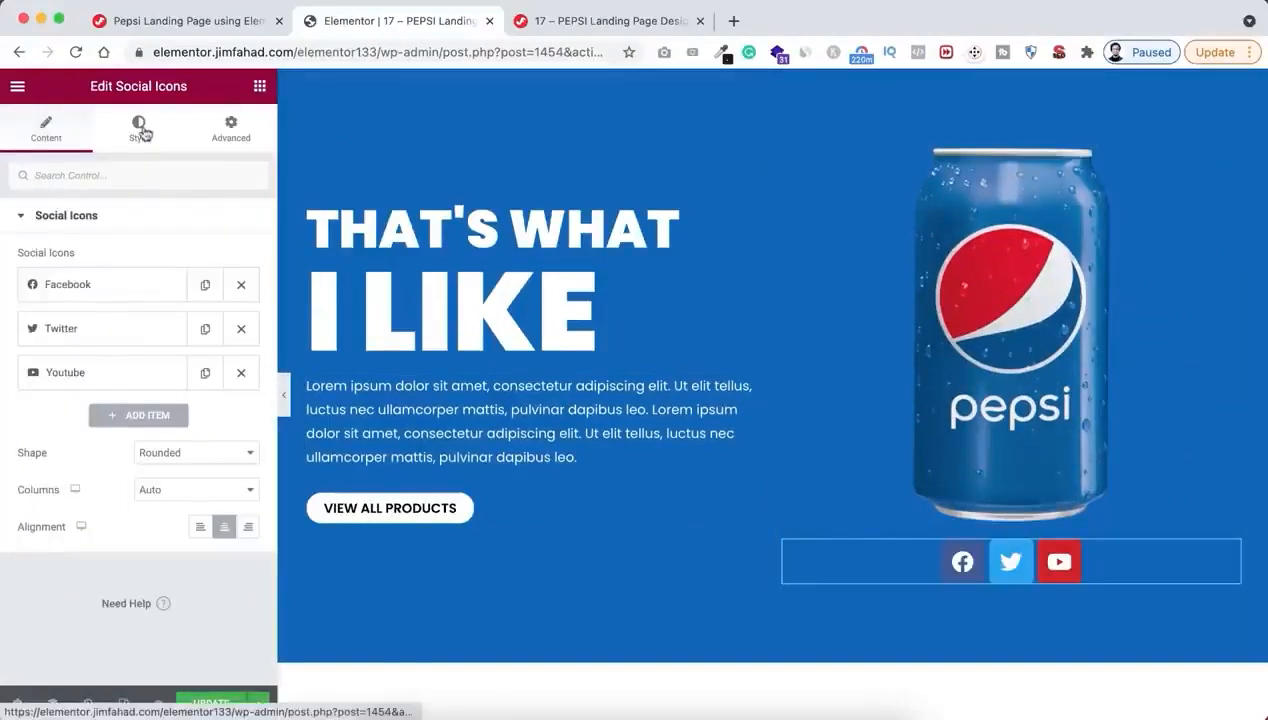
Give the social icons custom colours, with a fully transparent primary colour and a white secondary colour
{"action": "left_click", "coordinate": [138, 128]}
{"action": "left_click", "coordinate": [171, 258]}
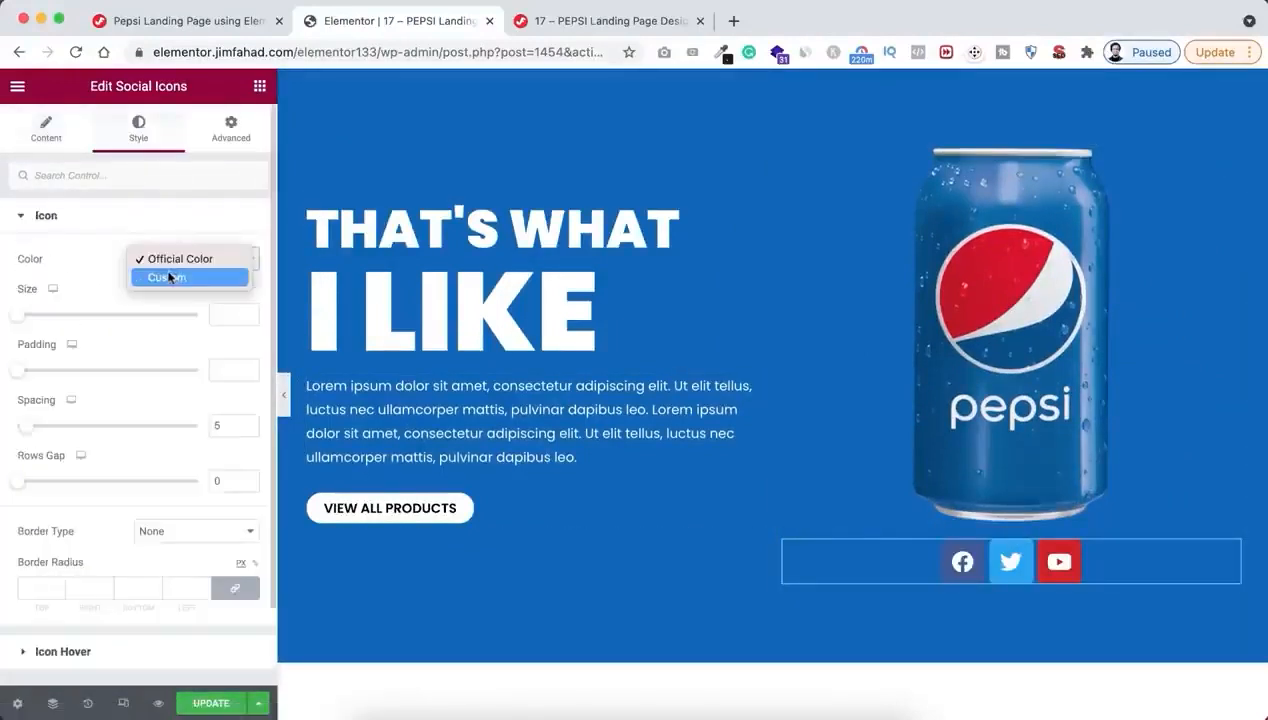
{"action": "left_click", "coordinate": [167, 277]}
{"action": "left_click", "coordinate": [248, 296]}
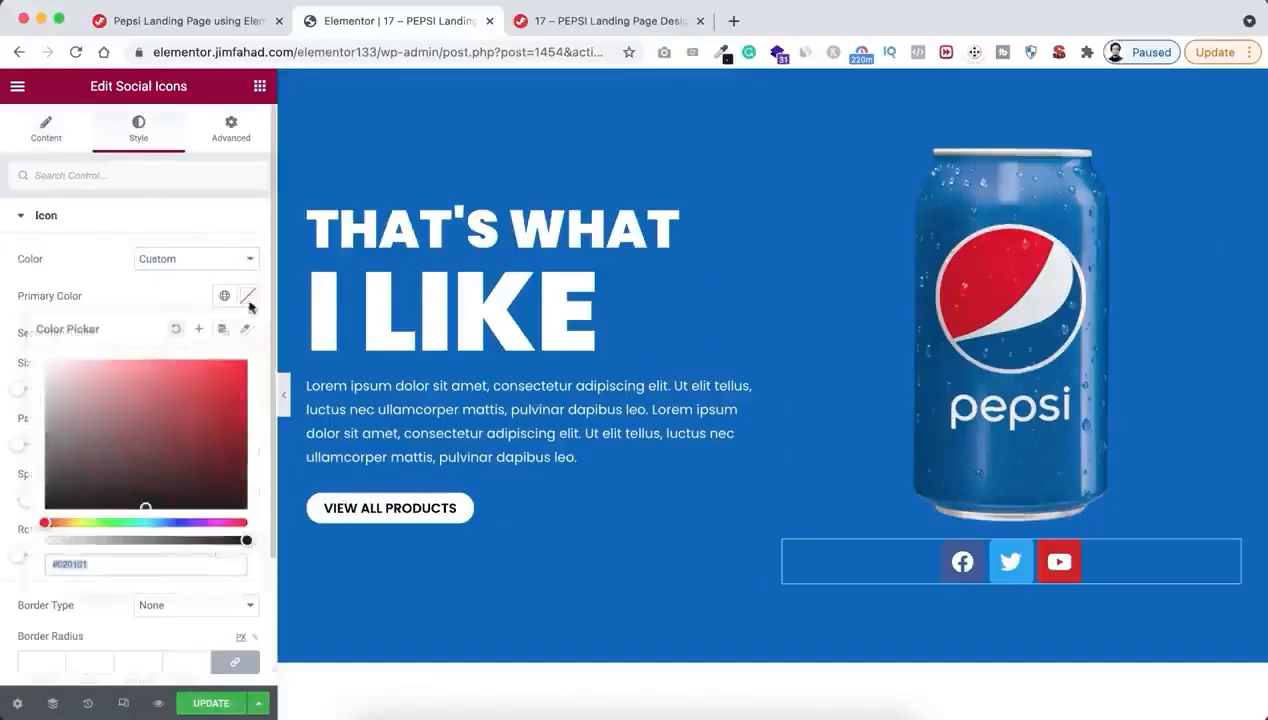
{"action": "left_click_drag", "start_coordinate": [178, 540], "coordinate": [12, 545]}
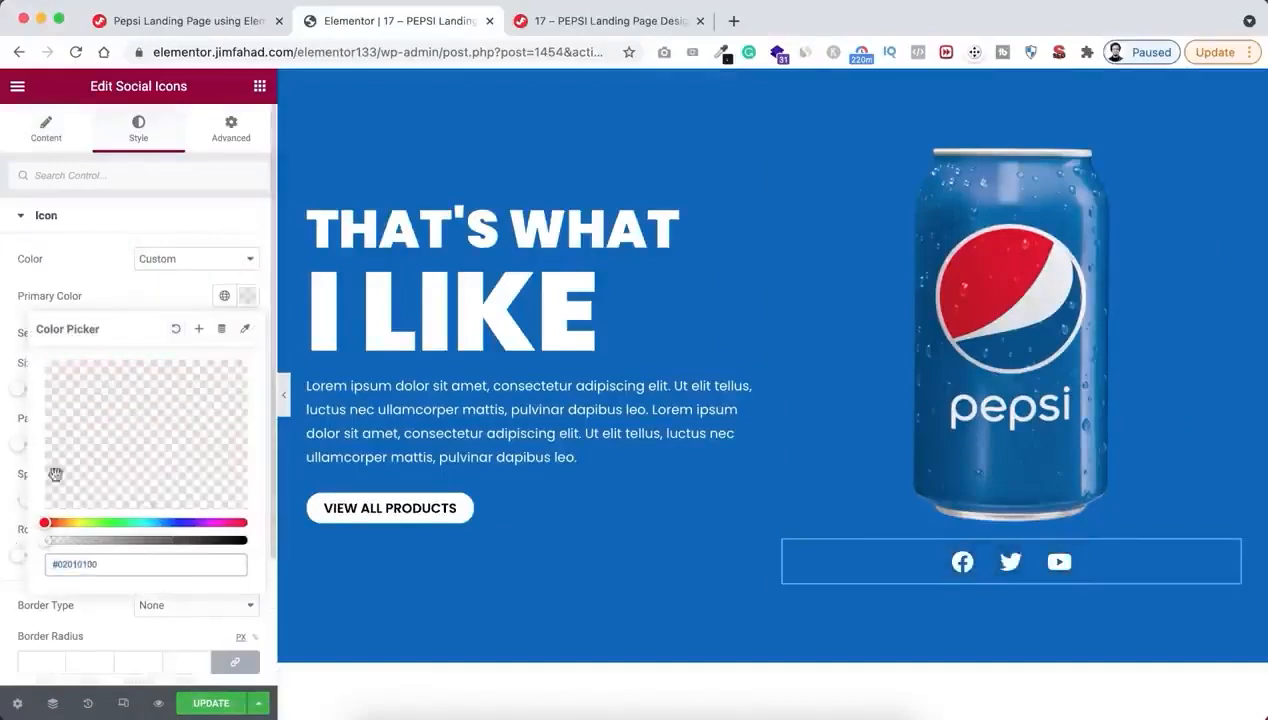
{"action": "left_click", "coordinate": [143, 289]}
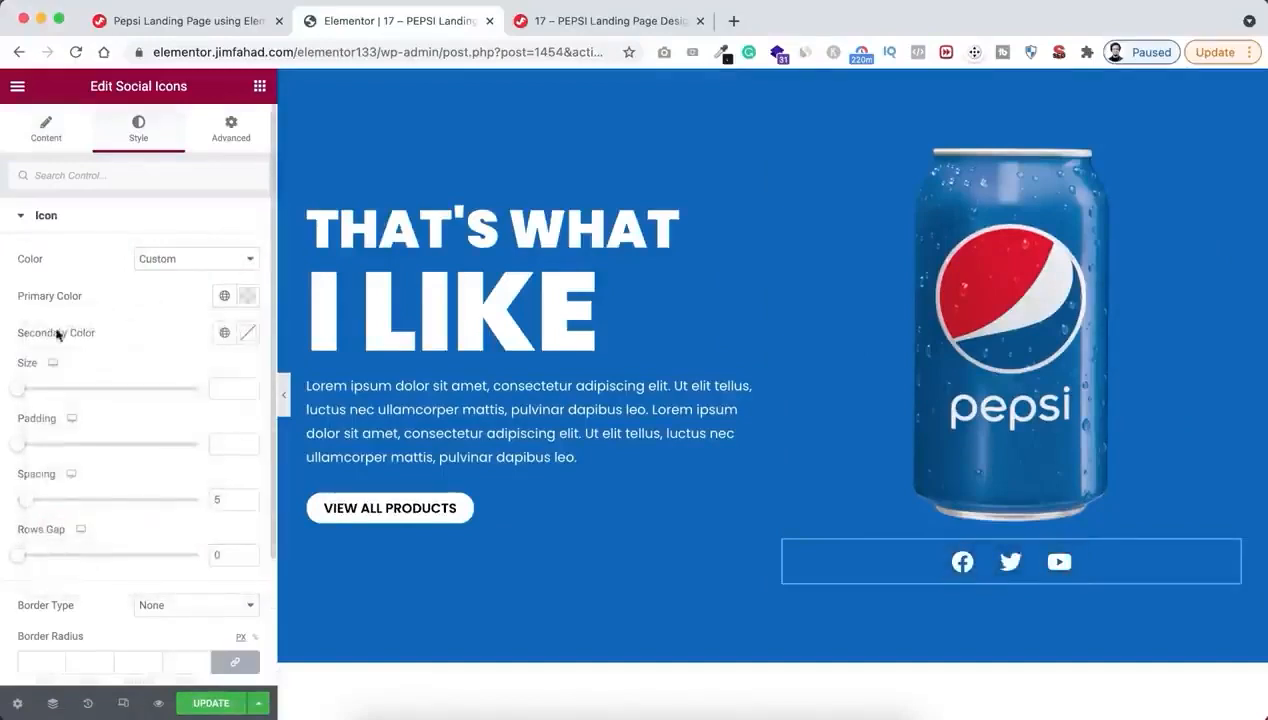
{"action": "left_click", "coordinate": [248, 332]}
{"action": "left_click", "coordinate": [36, 388]}
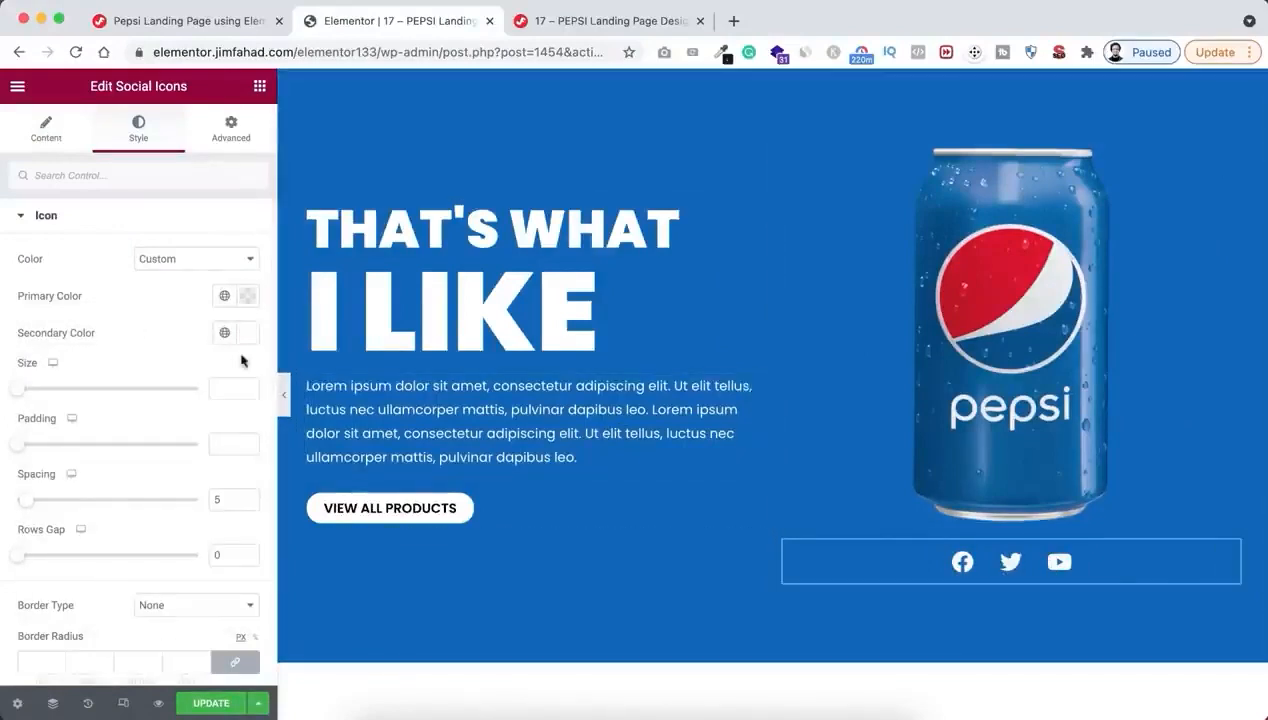
Give the Social Icons widget a custom width of 48 px so the icons stack vertically
{"action": "left_click", "coordinate": [232, 130]}
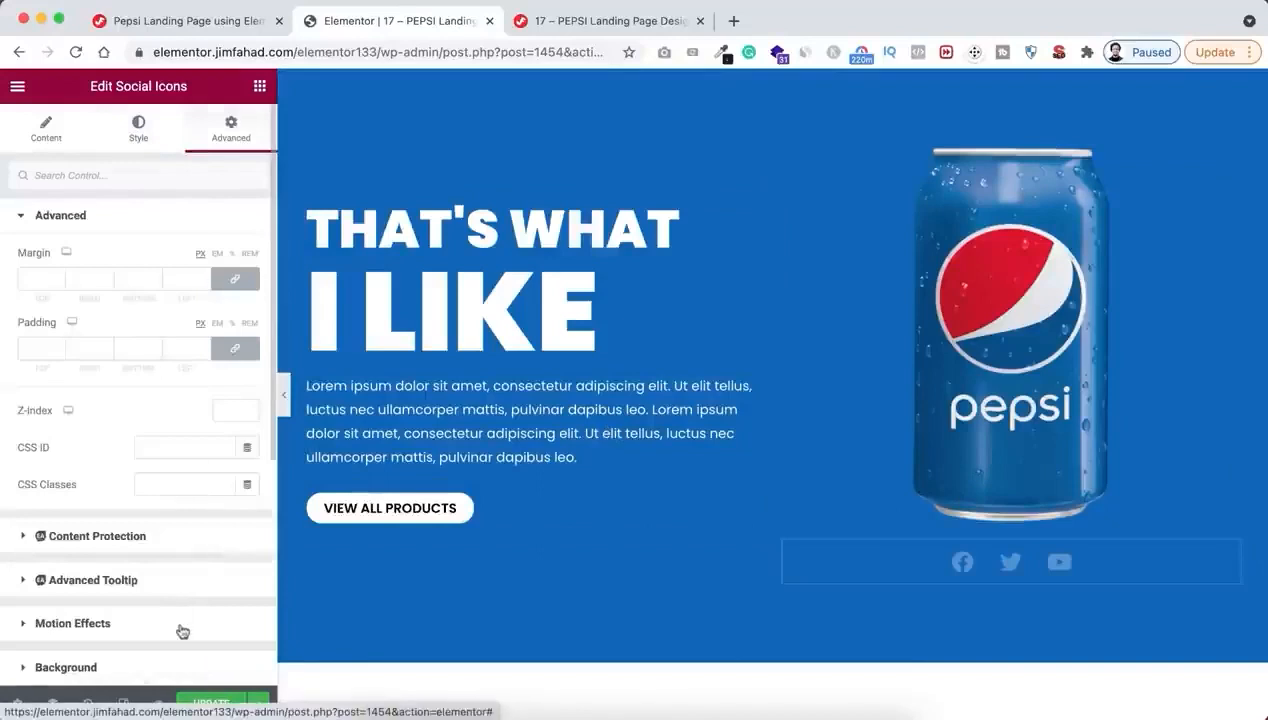
{"action": "scroll", "coordinate": [178, 628], "scroll_direction": "down", "scroll_amount": 5}
{"action": "left_click", "coordinate": [105, 513]}
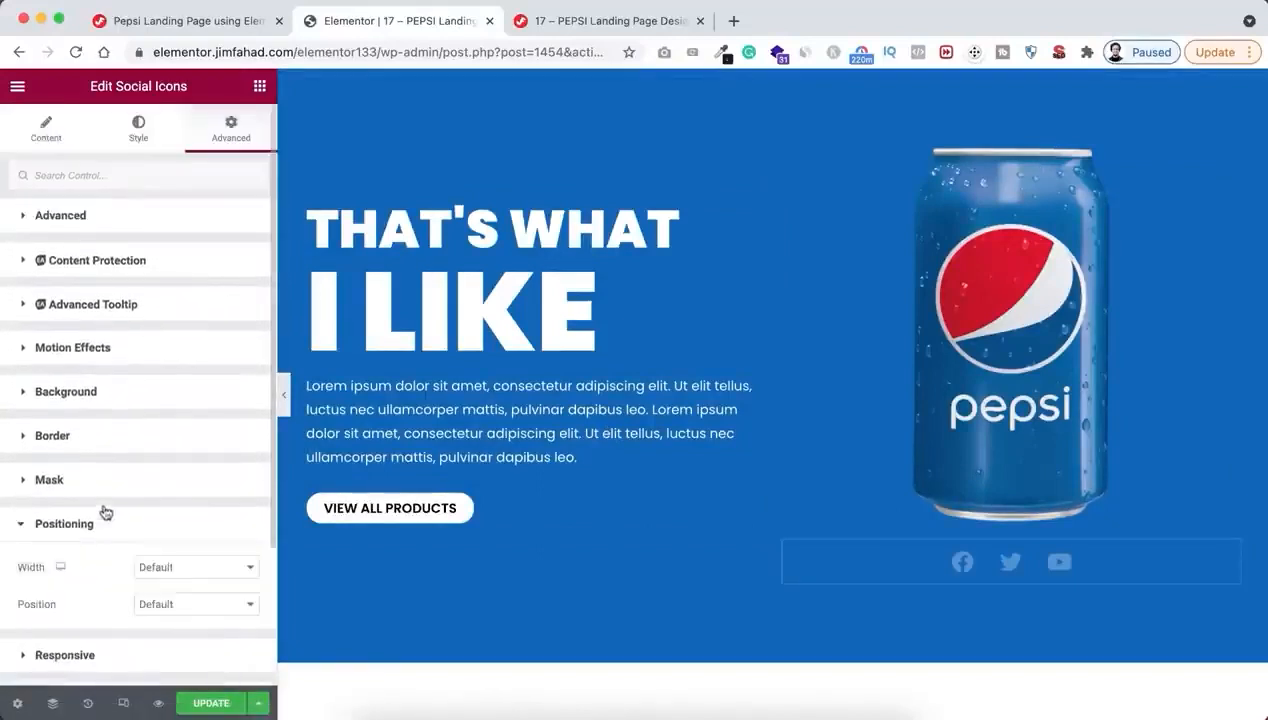
{"action": "left_click", "coordinate": [175, 486]}
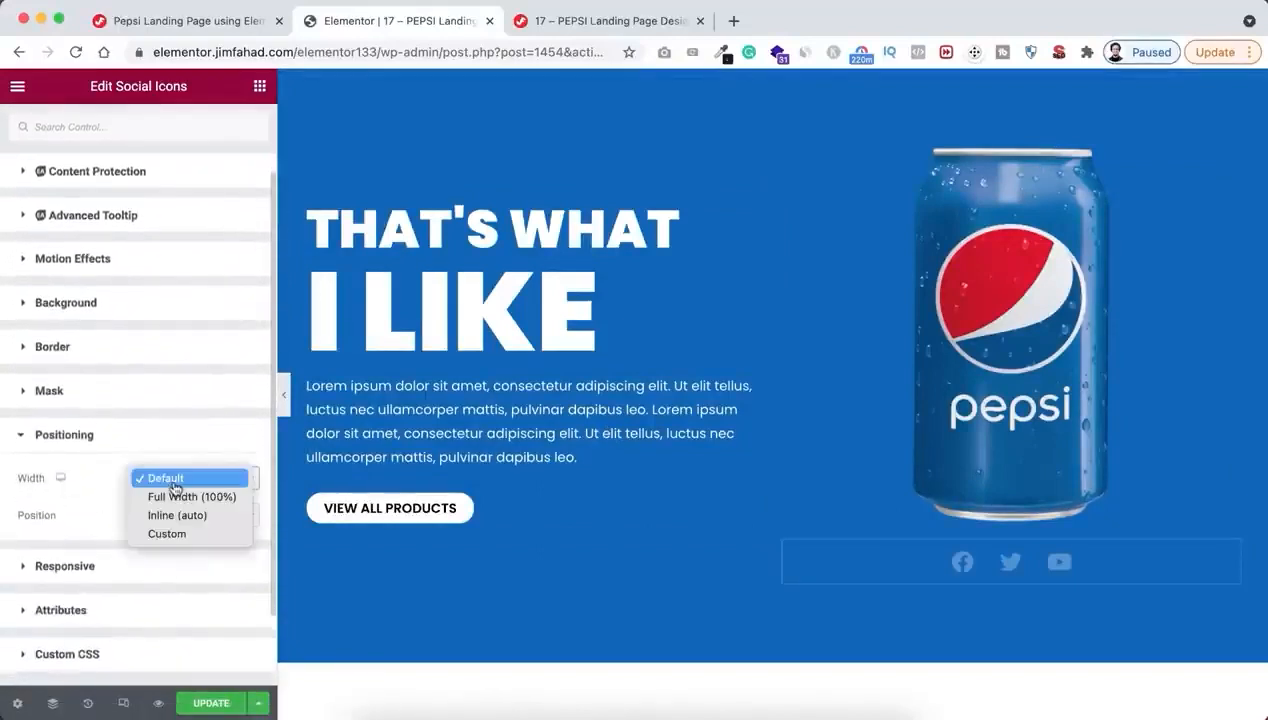
{"action": "left_click", "coordinate": [172, 535]}
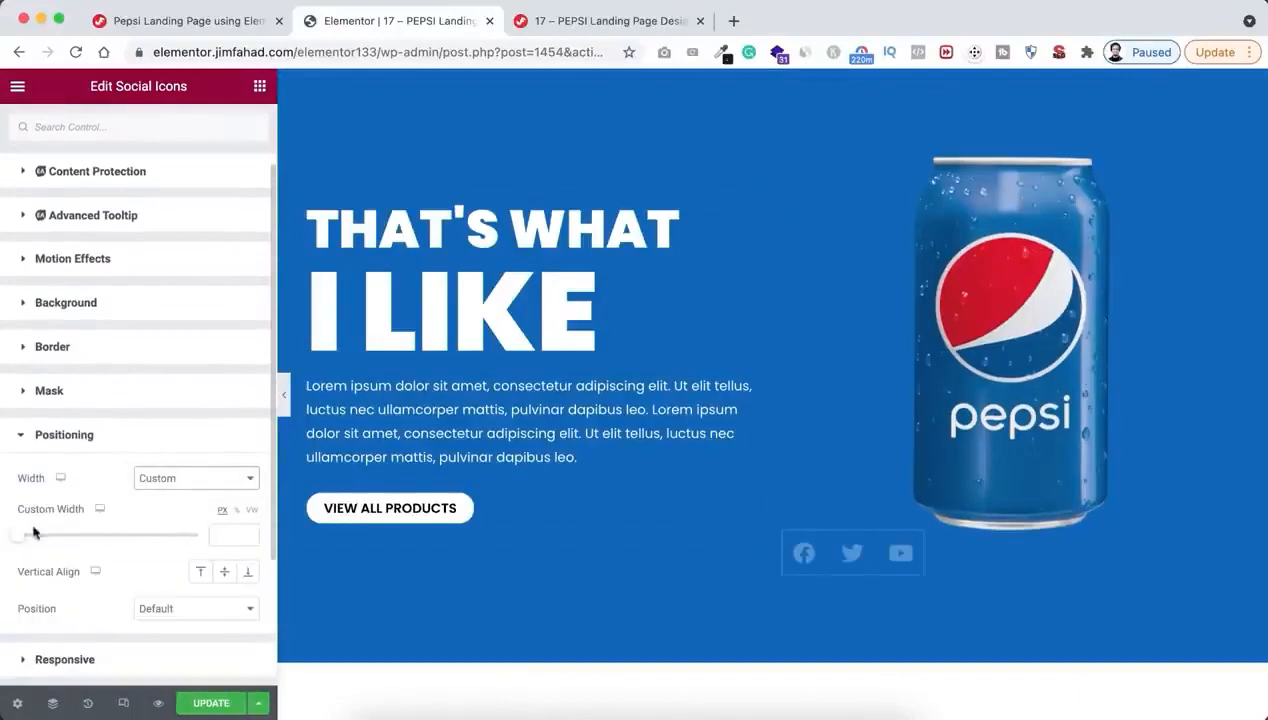
{"action": "left_click", "coordinate": [220, 534]}
{"action": "type", "text": "48"}
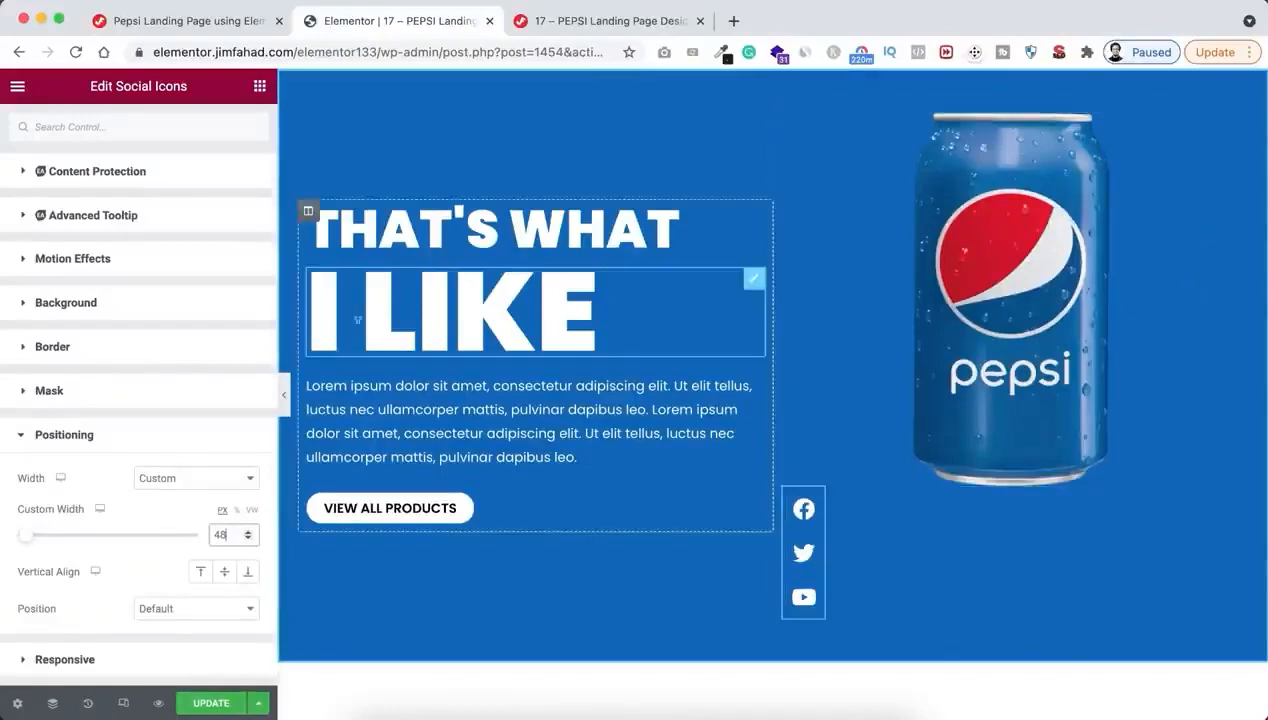
Set the Social Icons widget's position to Absolute with right horizontal orientation and a 20 px horizontal offset
{"action": "scroll", "coordinate": [52, 637], "scroll_direction": "down", "scroll_amount": 1}
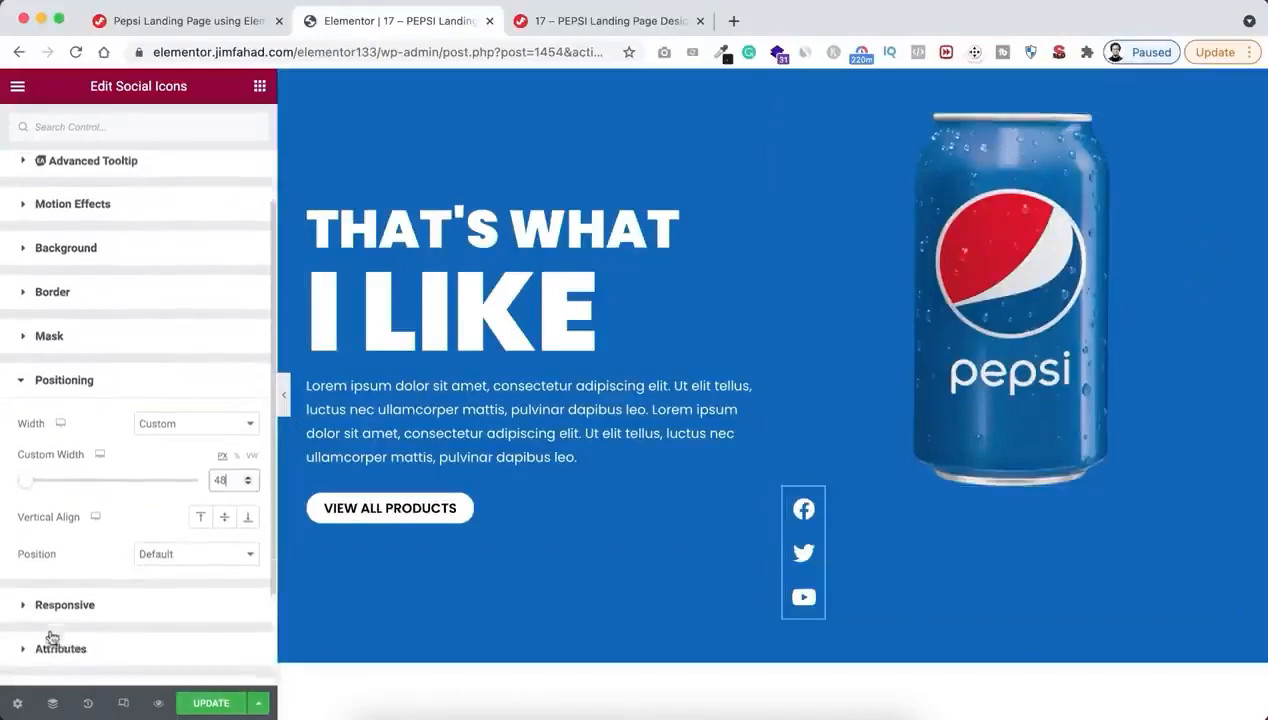
{"action": "left_click", "coordinate": [189, 545]}
{"action": "left_click", "coordinate": [183, 565]}
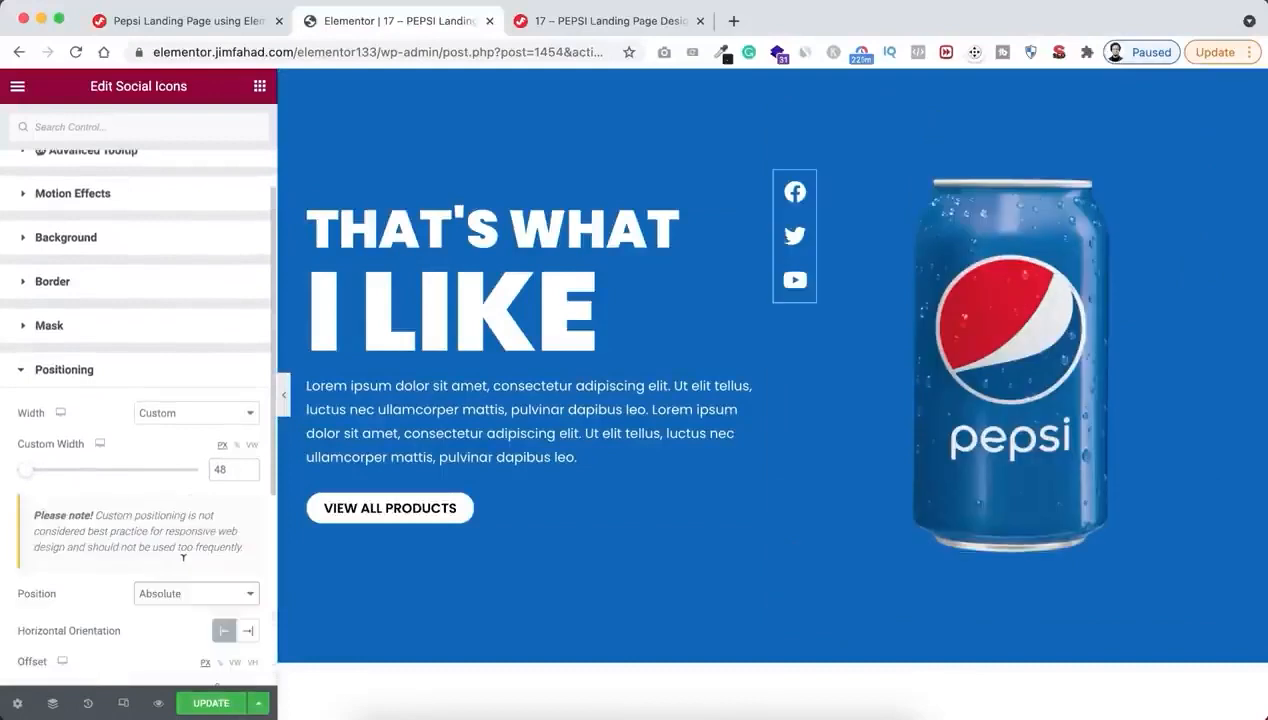
{"action": "scroll", "coordinate": [183, 565], "scroll_direction": "down", "scroll_amount": 2}
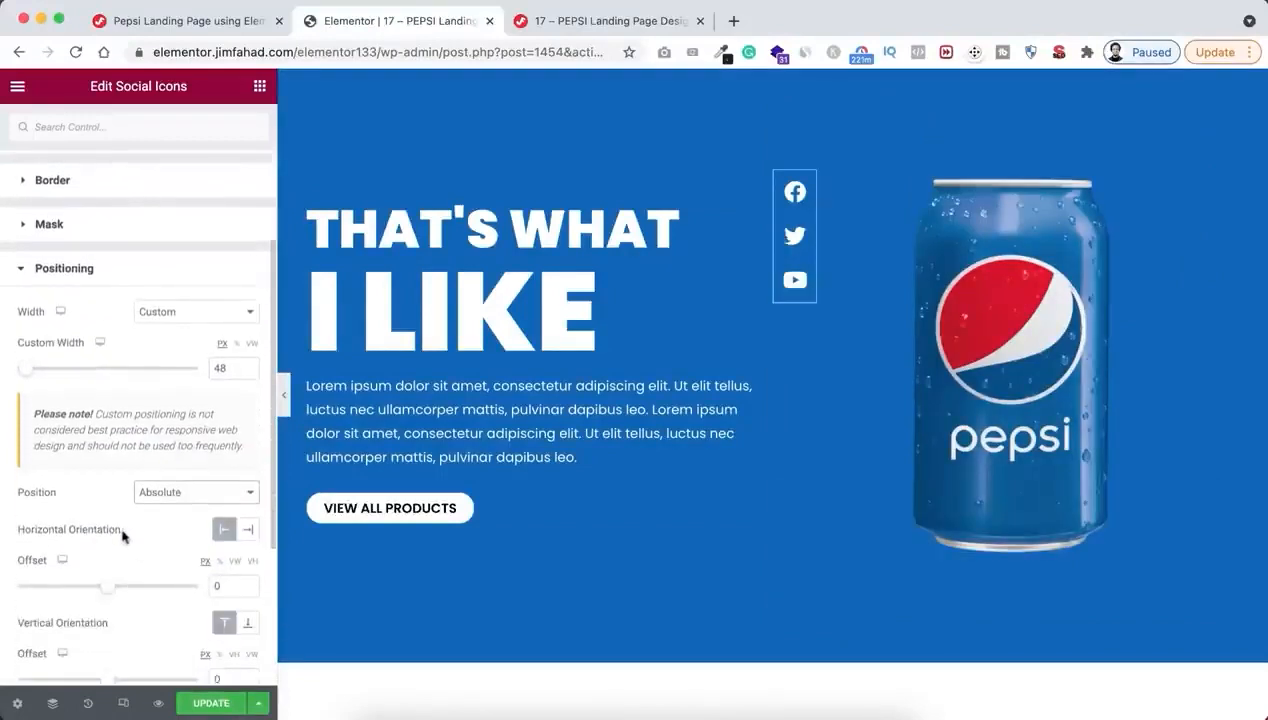
{"action": "left_click", "coordinate": [253, 533]}
{"action": "scroll", "coordinate": [250, 528], "scroll_direction": "down", "scroll_amount": 1}
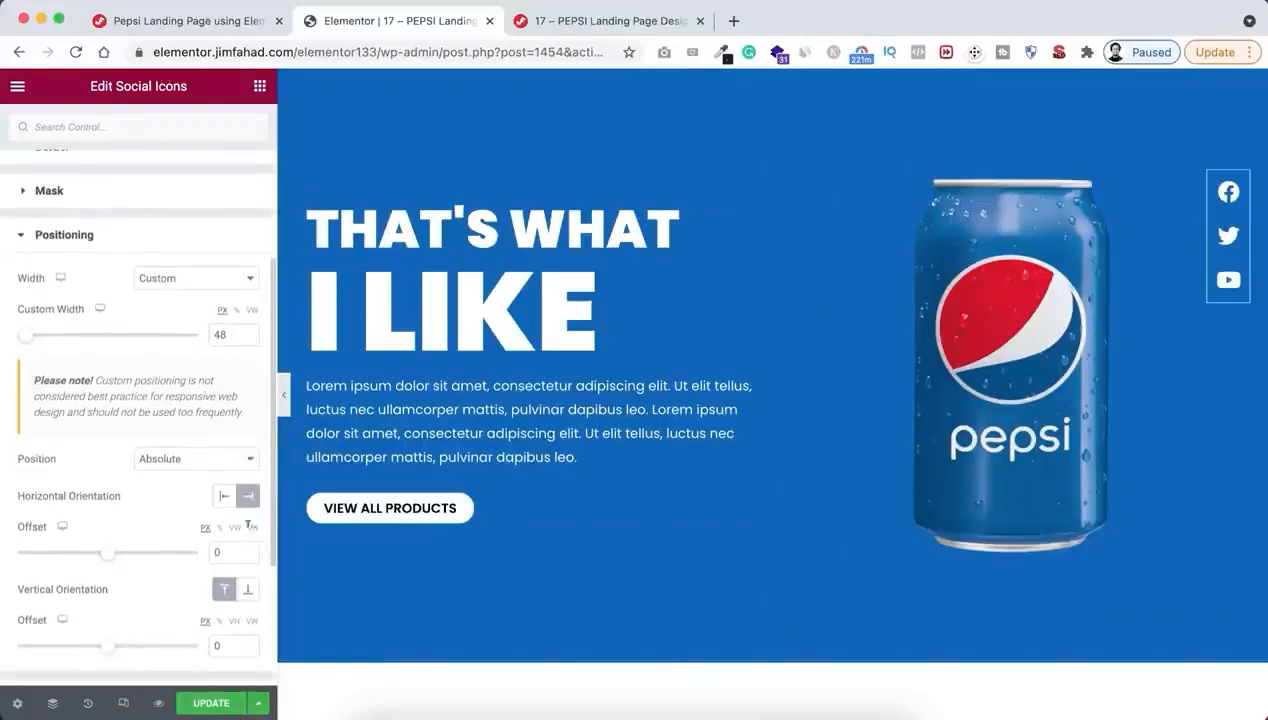
{"action": "type", "text": "2"}
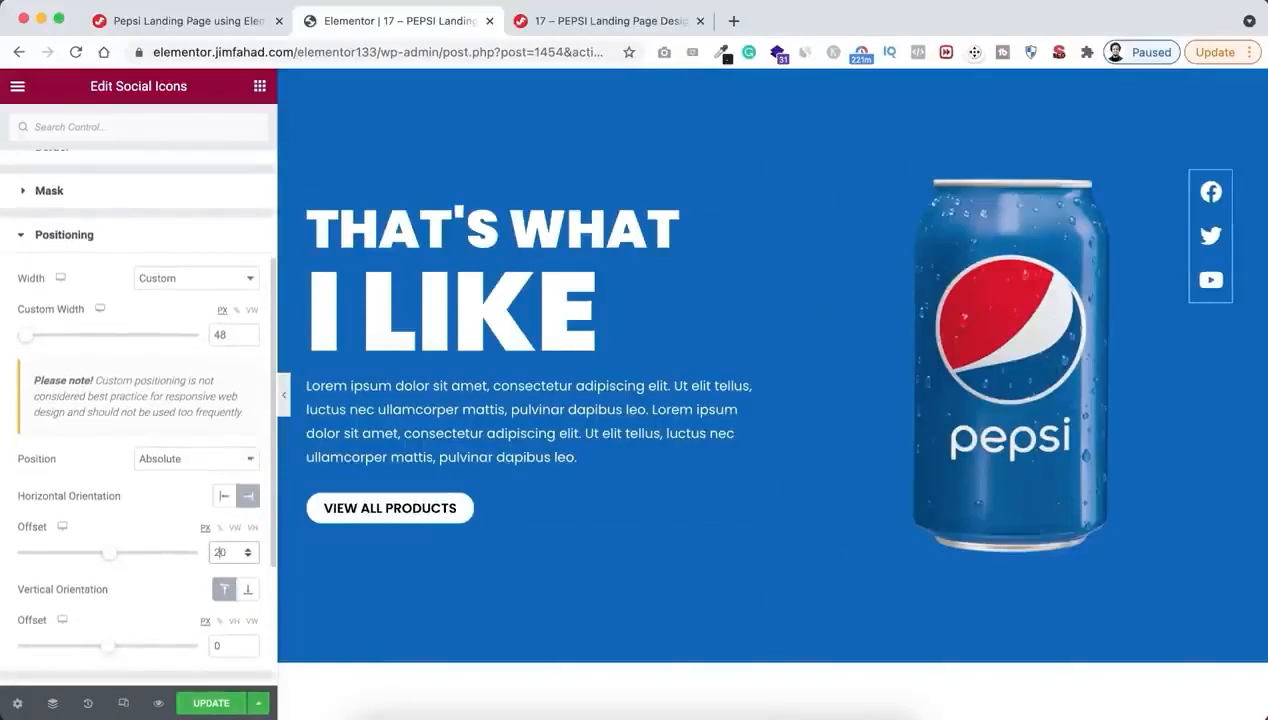
Set the Social Icons widget's vertical offset to 35%
{"action": "scroll", "coordinate": [163, 598], "scroll_direction": "down", "scroll_amount": 2}
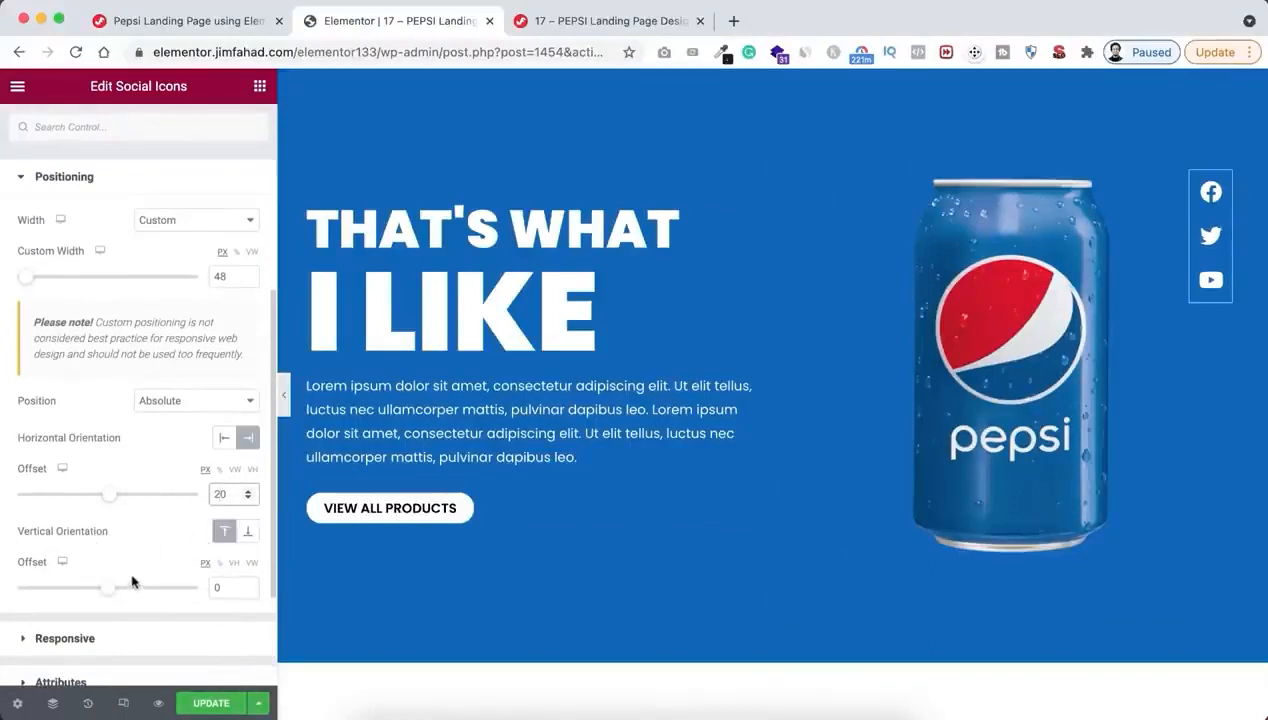
{"action": "left_click", "coordinate": [220, 564]}
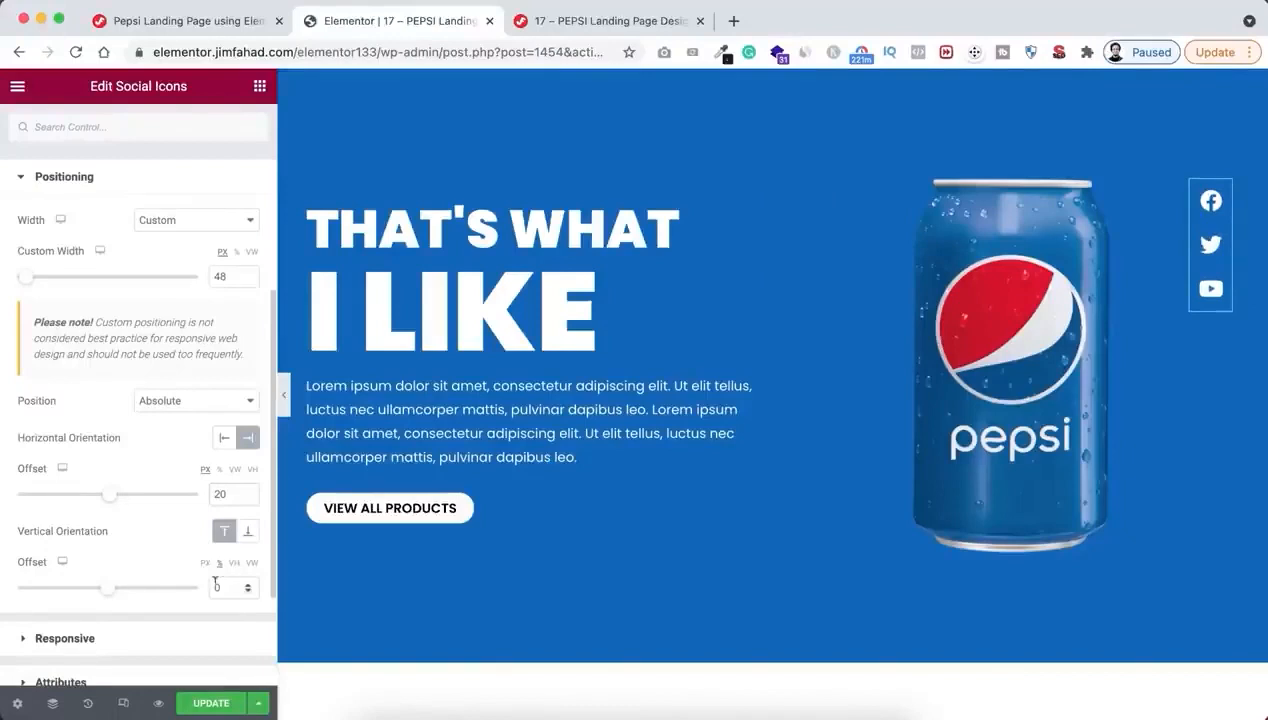
{"action": "left_click", "coordinate": [243, 588]}
{"action": "type", "text": "35"}
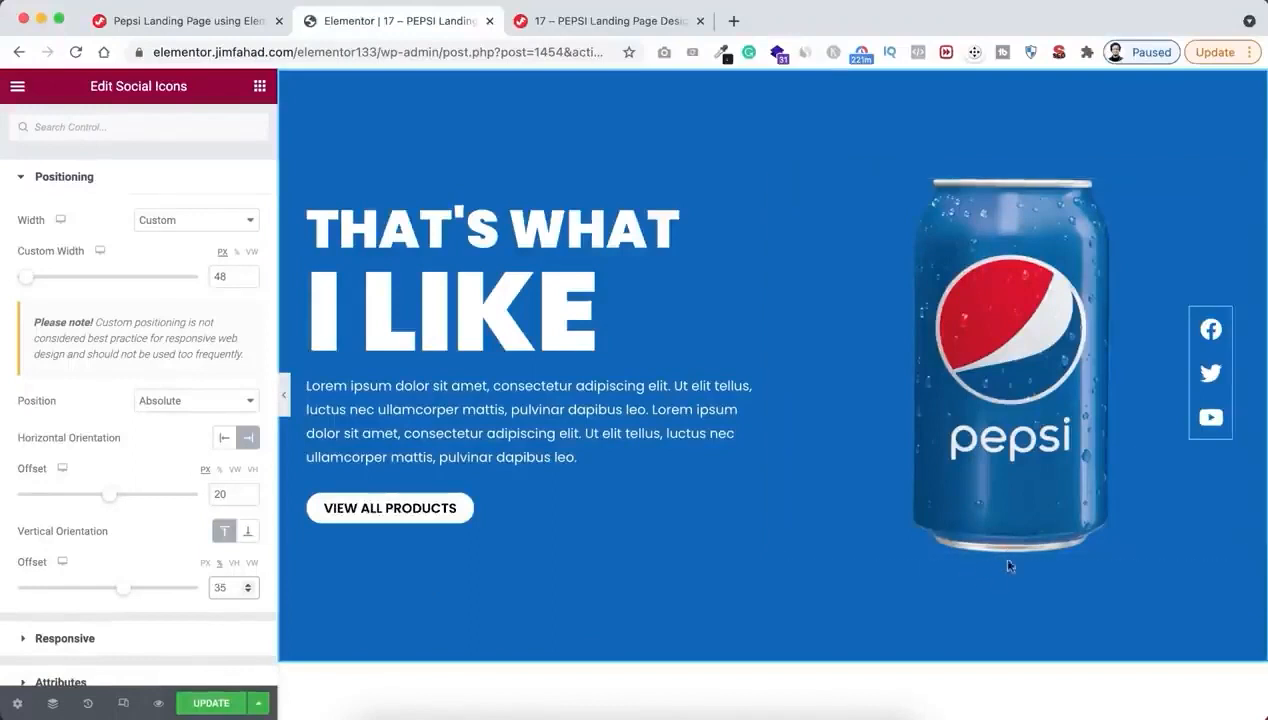
Add an Inner Section below the large Pepsi can and set its boxed content width to 180
{"action": "left_click", "coordinate": [259, 86]}
{"action": "left_click_drag", "start_coordinate": [72, 250], "coordinate": [988, 524]}
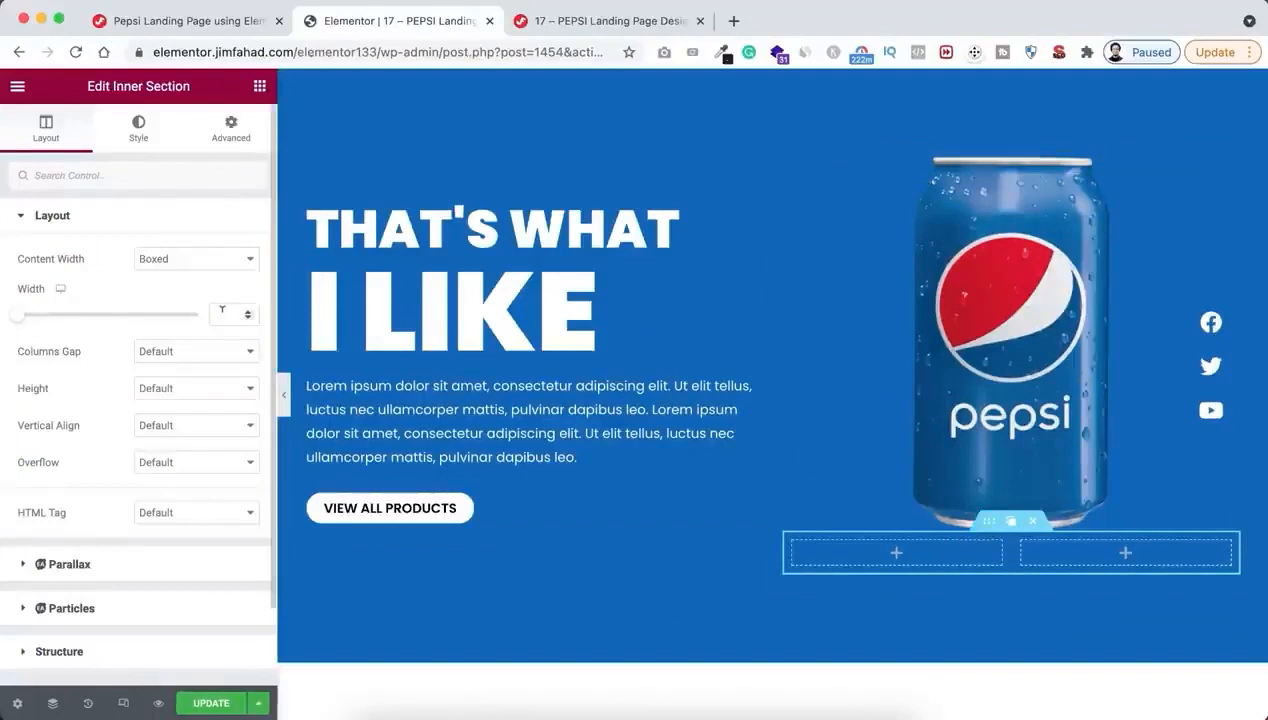
{"action": "type", "text": "18"}
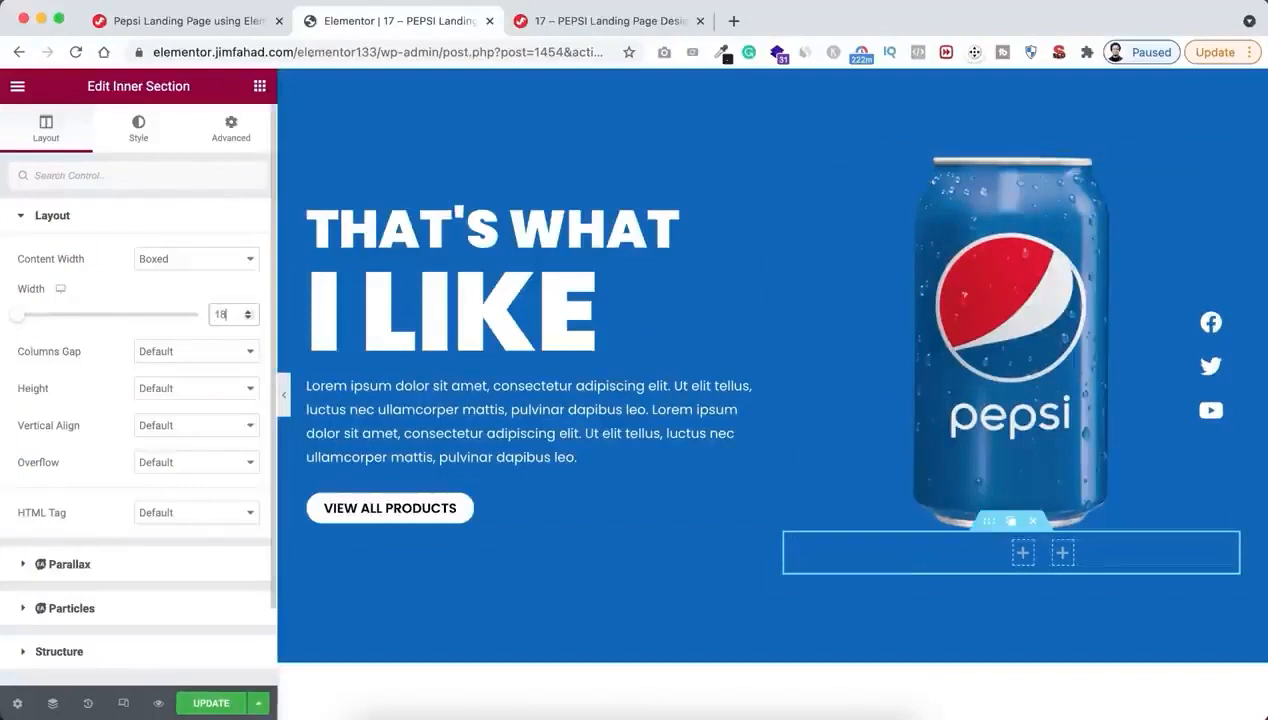
{"action": "type", "text": "0"}
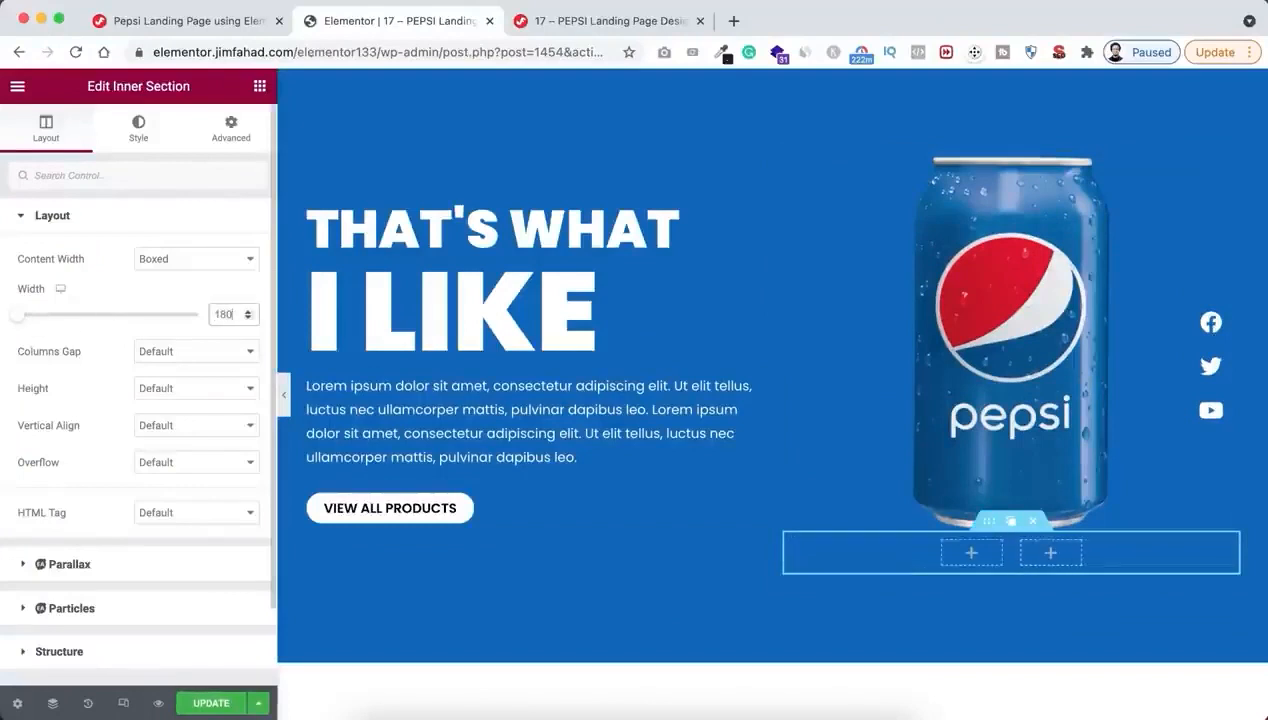
Add an Image widget to the inner section's left column and insert the blue Pepsi can from the media library
{"action": "left_click", "coordinate": [973, 556]}
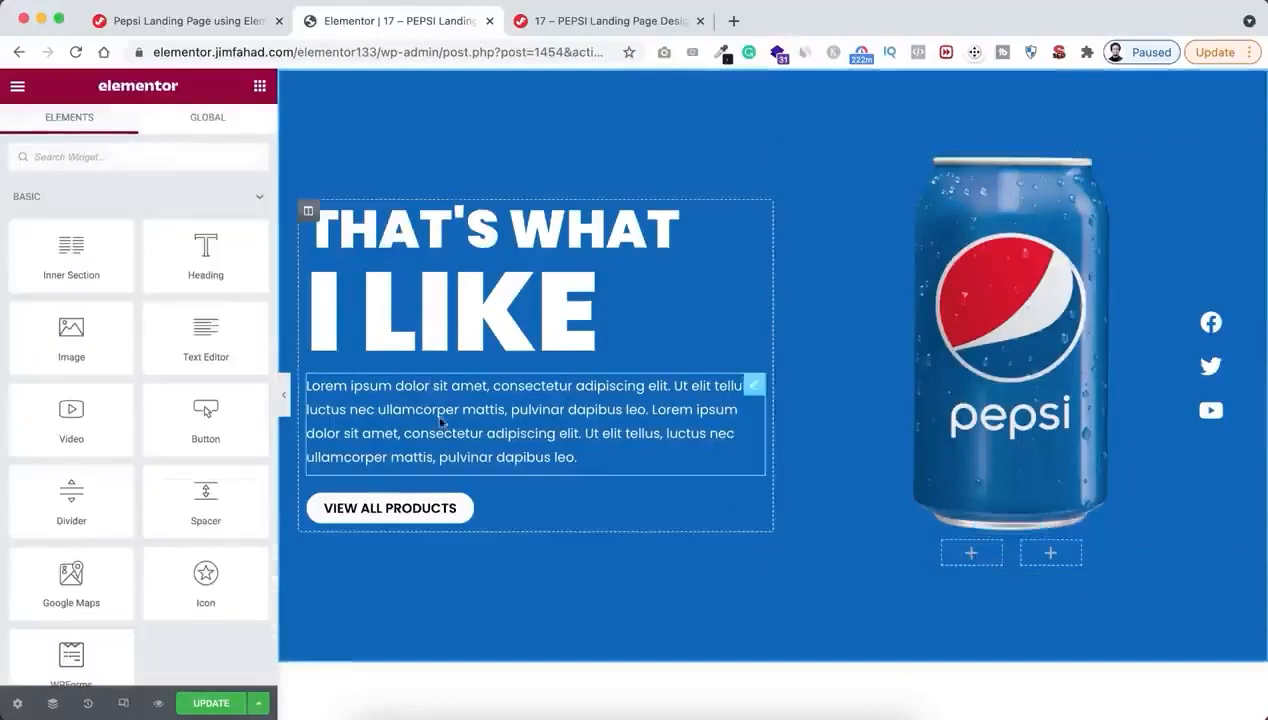
{"action": "left_click_drag", "start_coordinate": [71, 335], "coordinate": [970, 555]}
{"action": "left_click", "coordinate": [141, 312]}
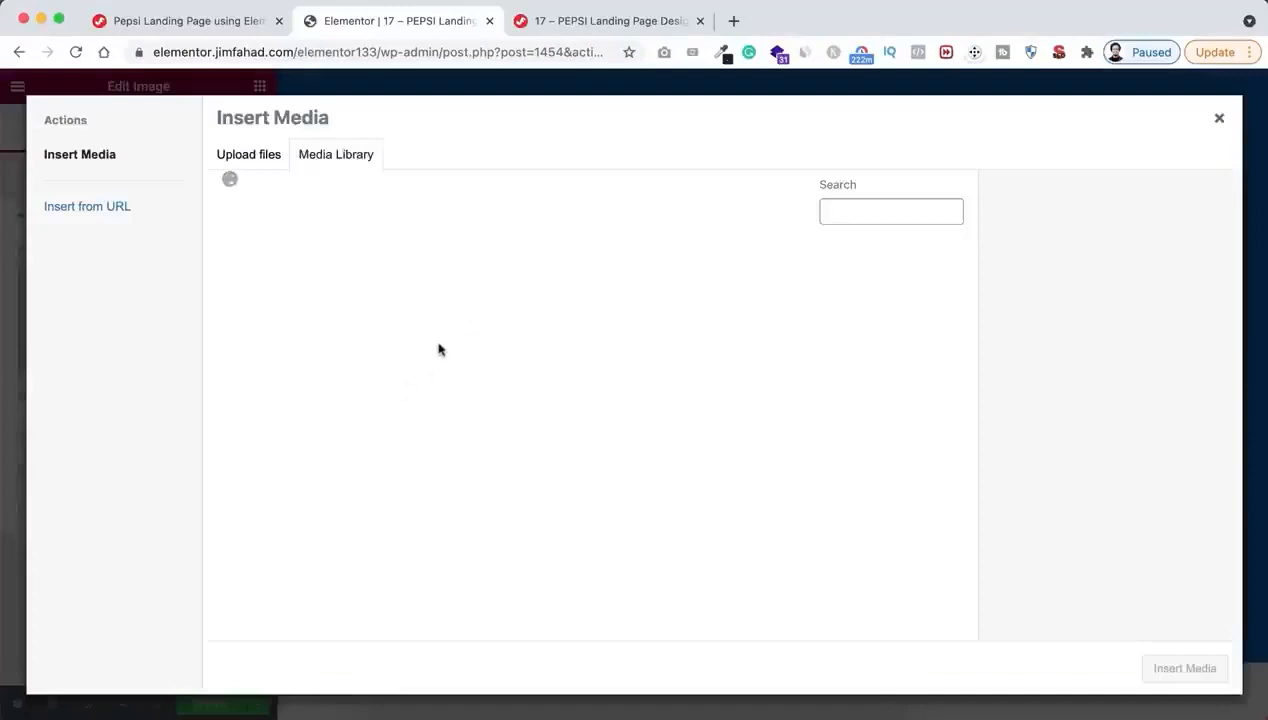
{"action": "left_click", "coordinate": [531, 320]}
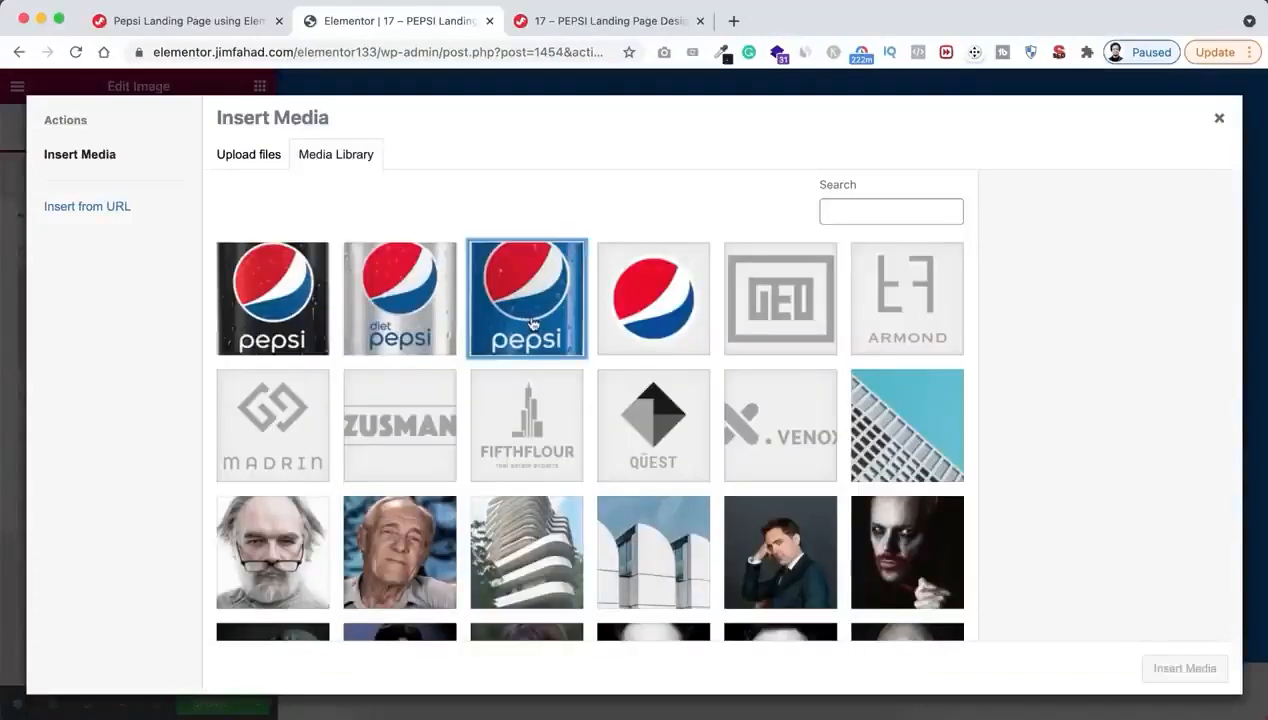
{"action": "left_click", "coordinate": [1182, 670]}
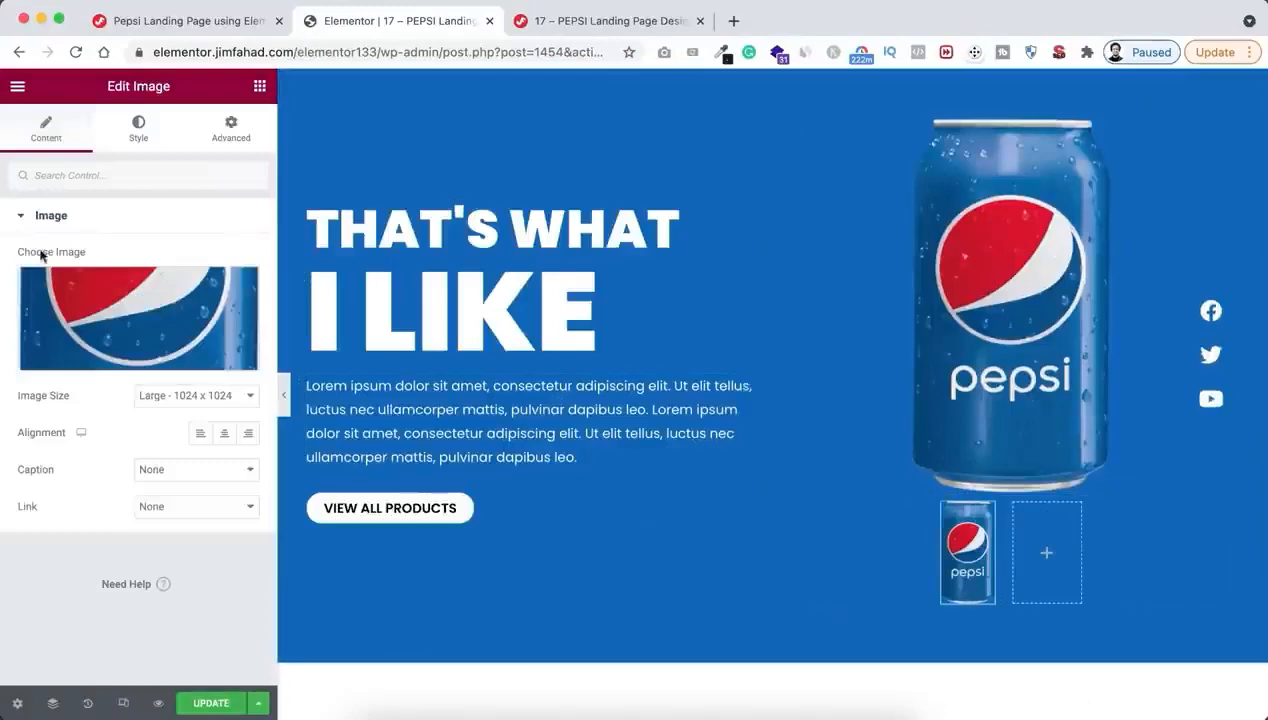
Set the small can image's height to 65 px and its object fit to Contain
{"action": "left_click", "coordinate": [139, 130]}
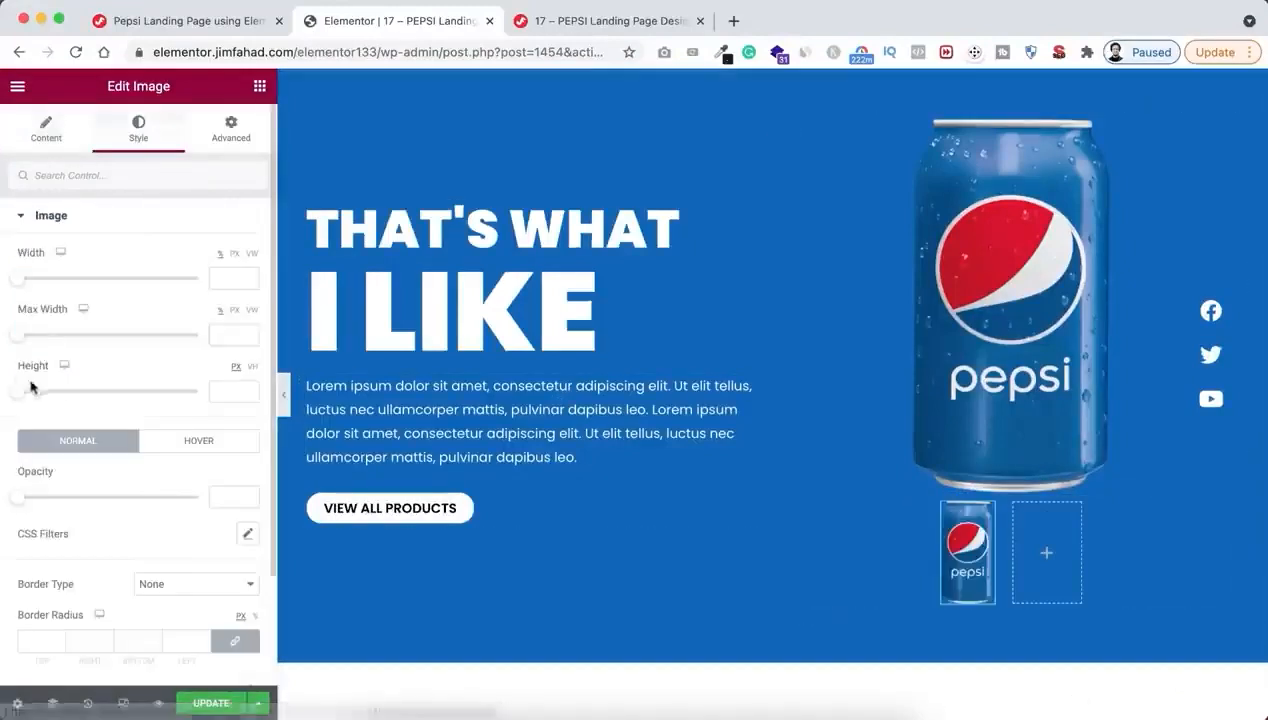
{"action": "left_click", "coordinate": [220, 389]}
{"action": "type", "text": "65"}
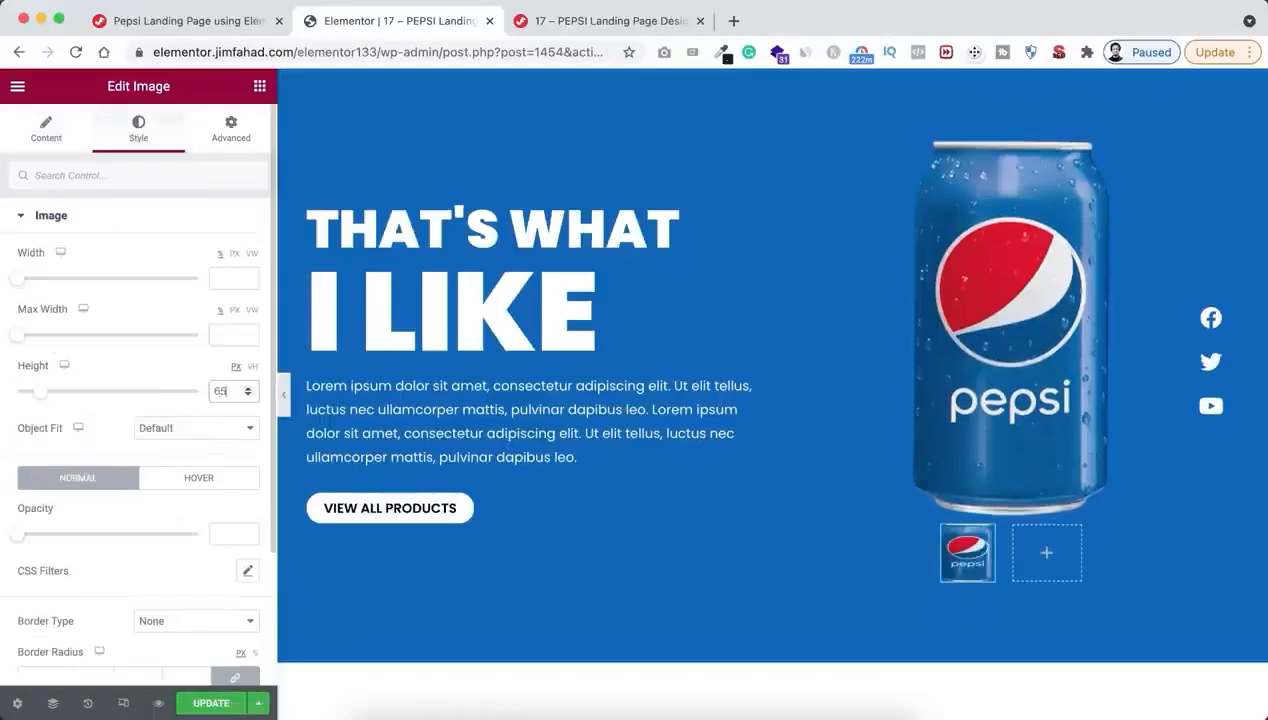
{"action": "left_click", "coordinate": [150, 428]}
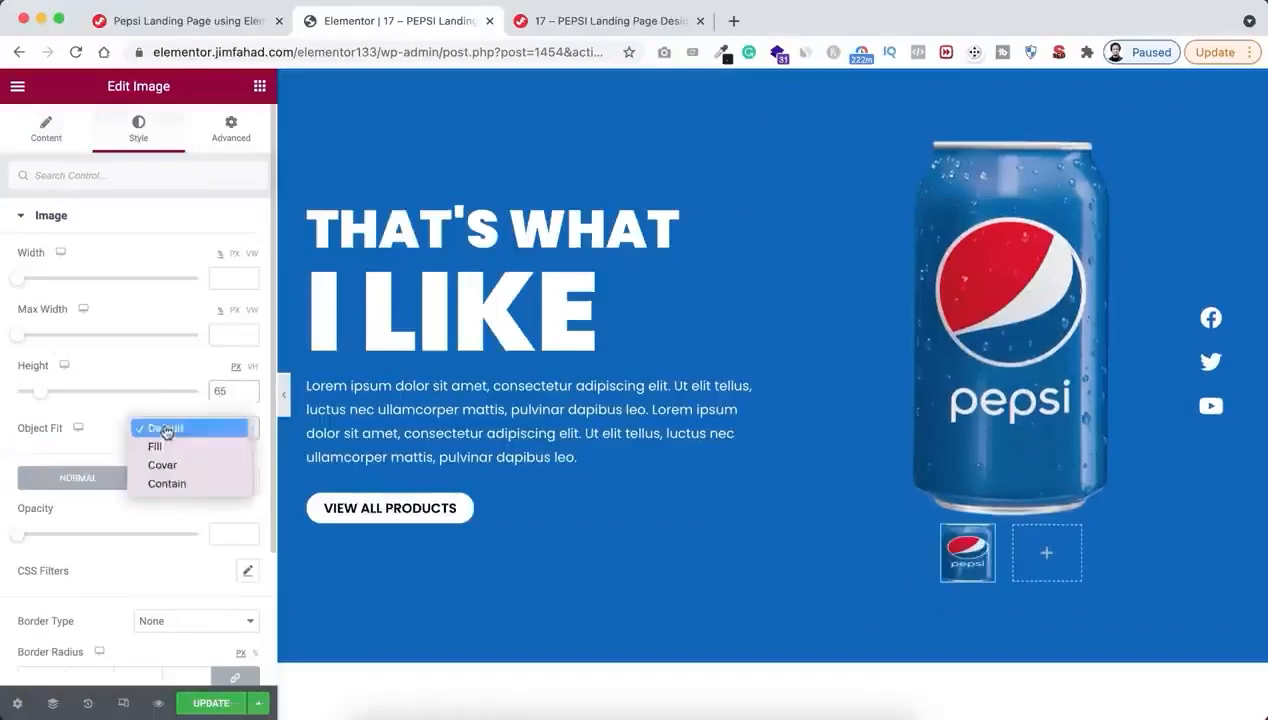
{"action": "left_click", "coordinate": [167, 484]}
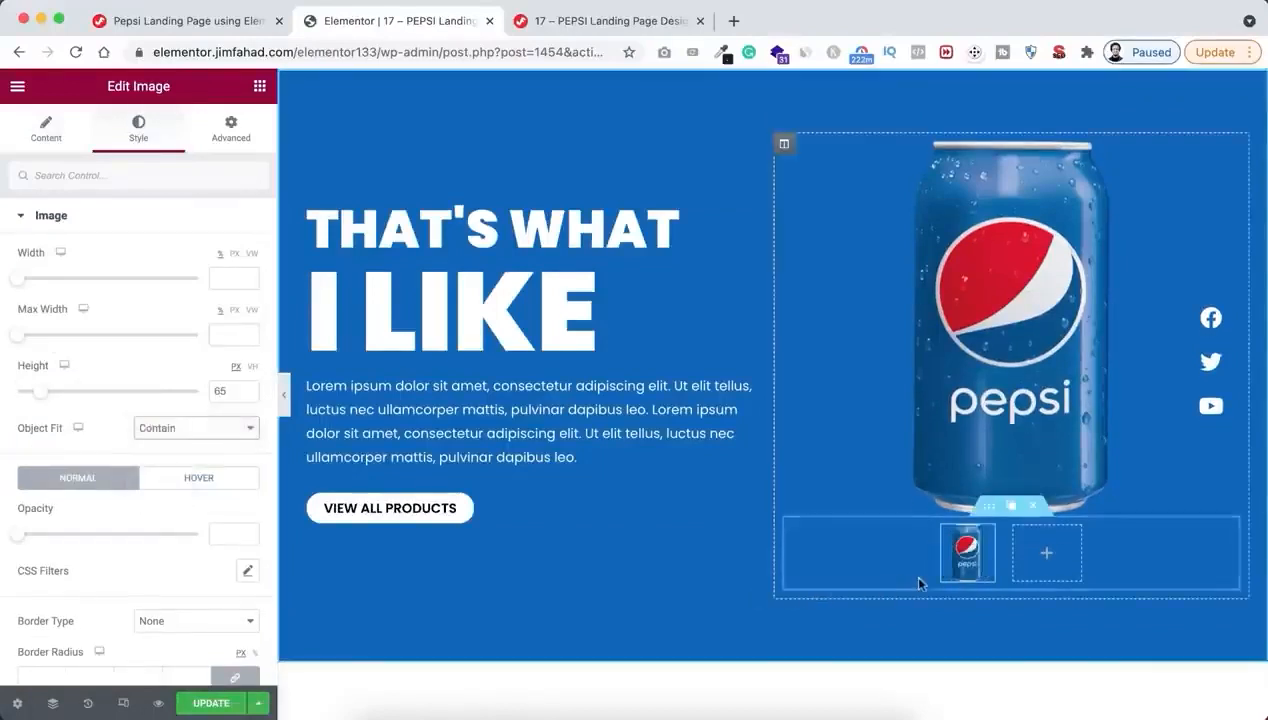
{"action": "mouse_move", "coordinate": [954, 536]}
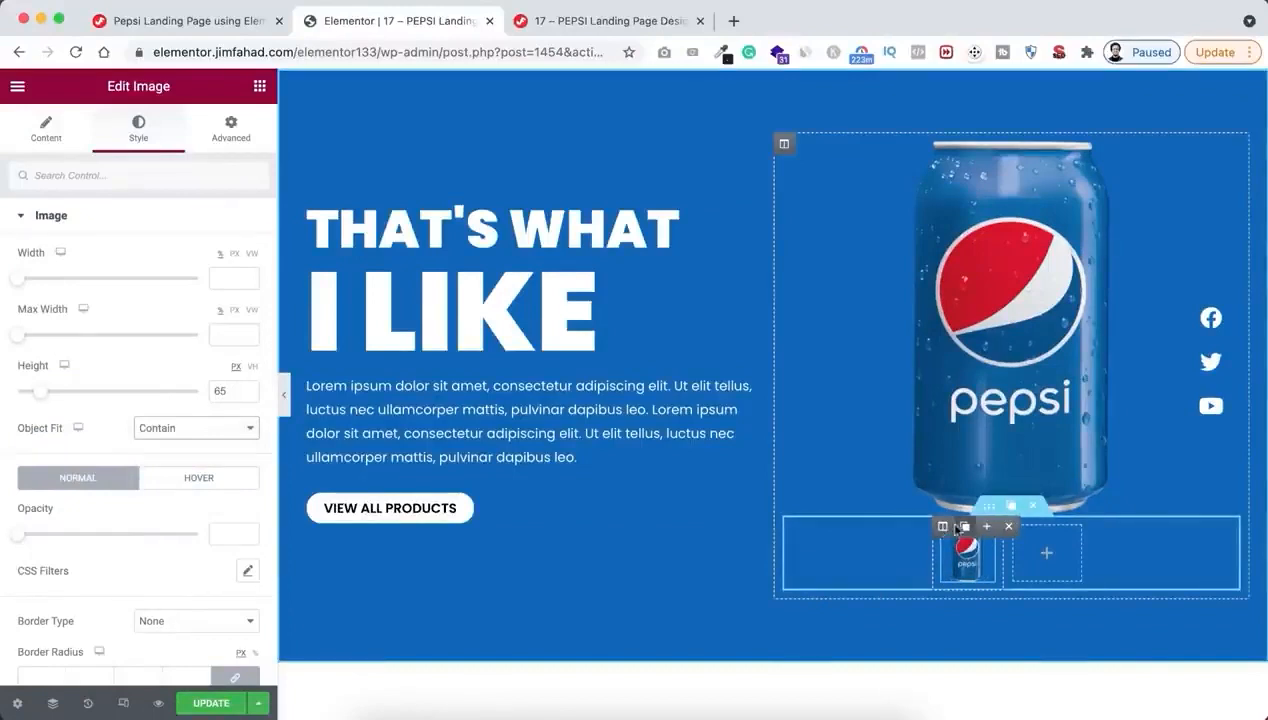
Duplicate the inner section's small can column twice and delete the empty column
{"action": "left_click", "coordinate": [965, 527]}
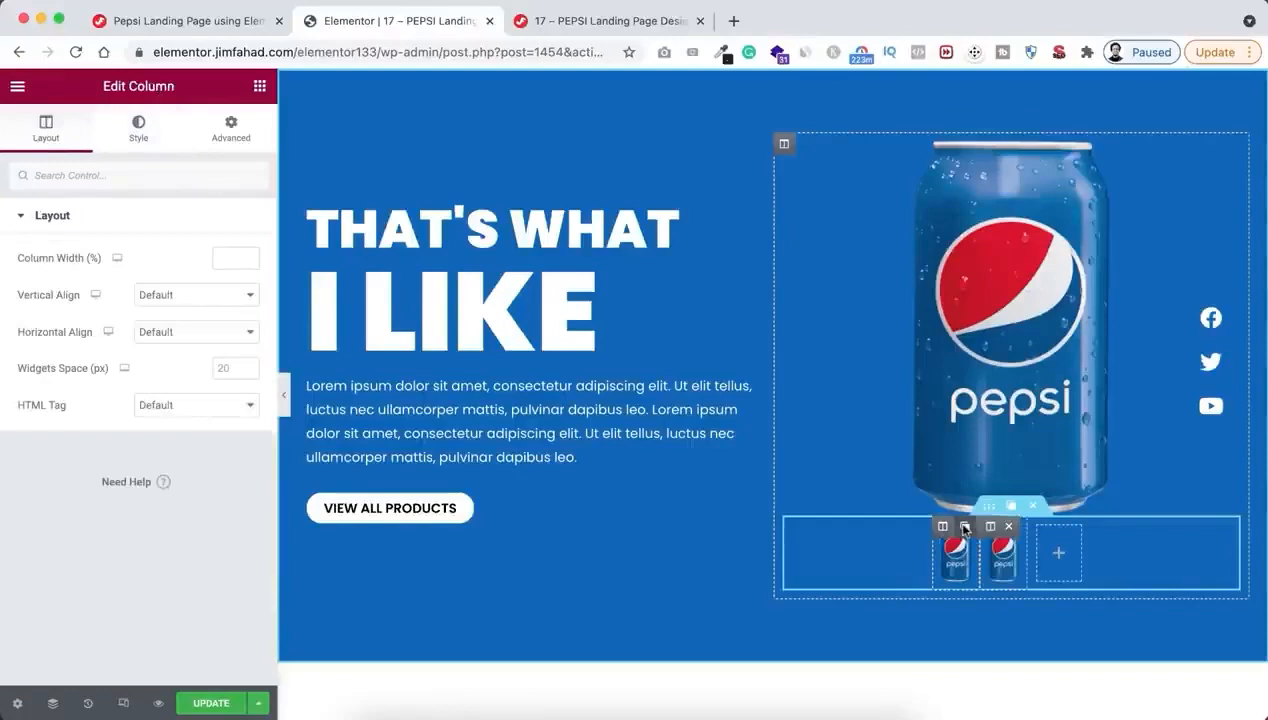
{"action": "left_click", "coordinate": [965, 527]}
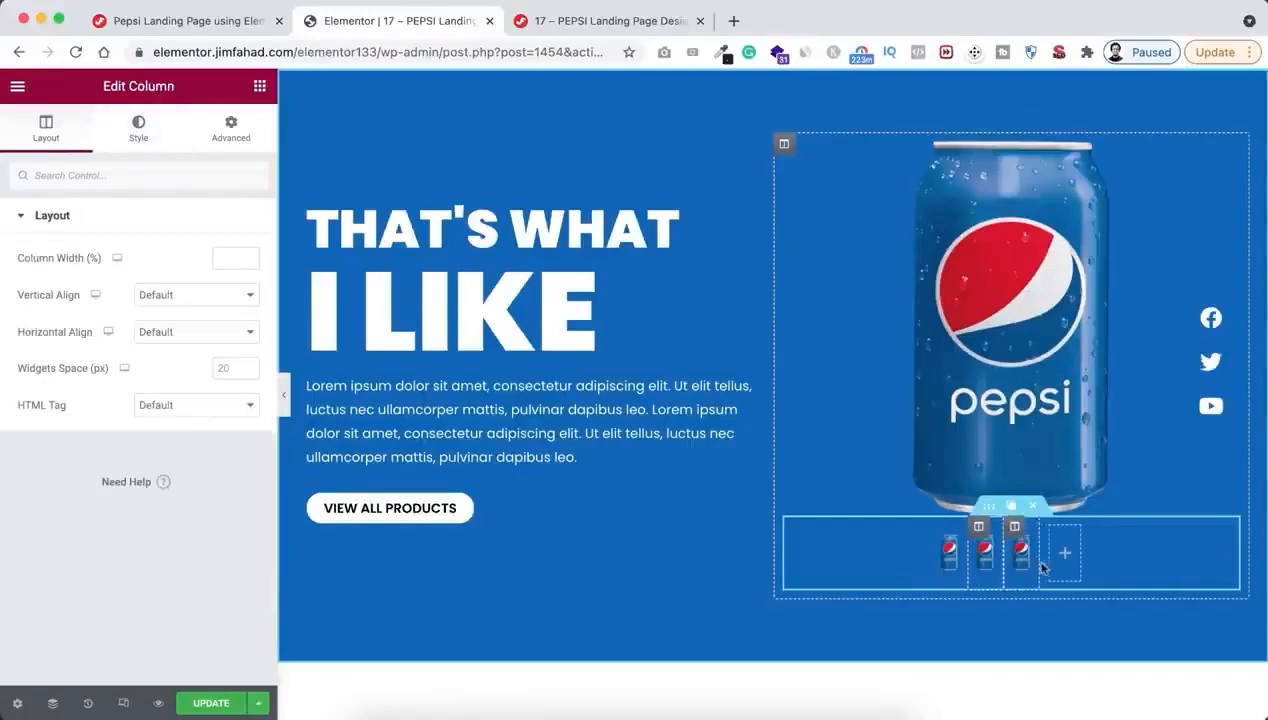
{"action": "mouse_move", "coordinate": [1060, 537]}
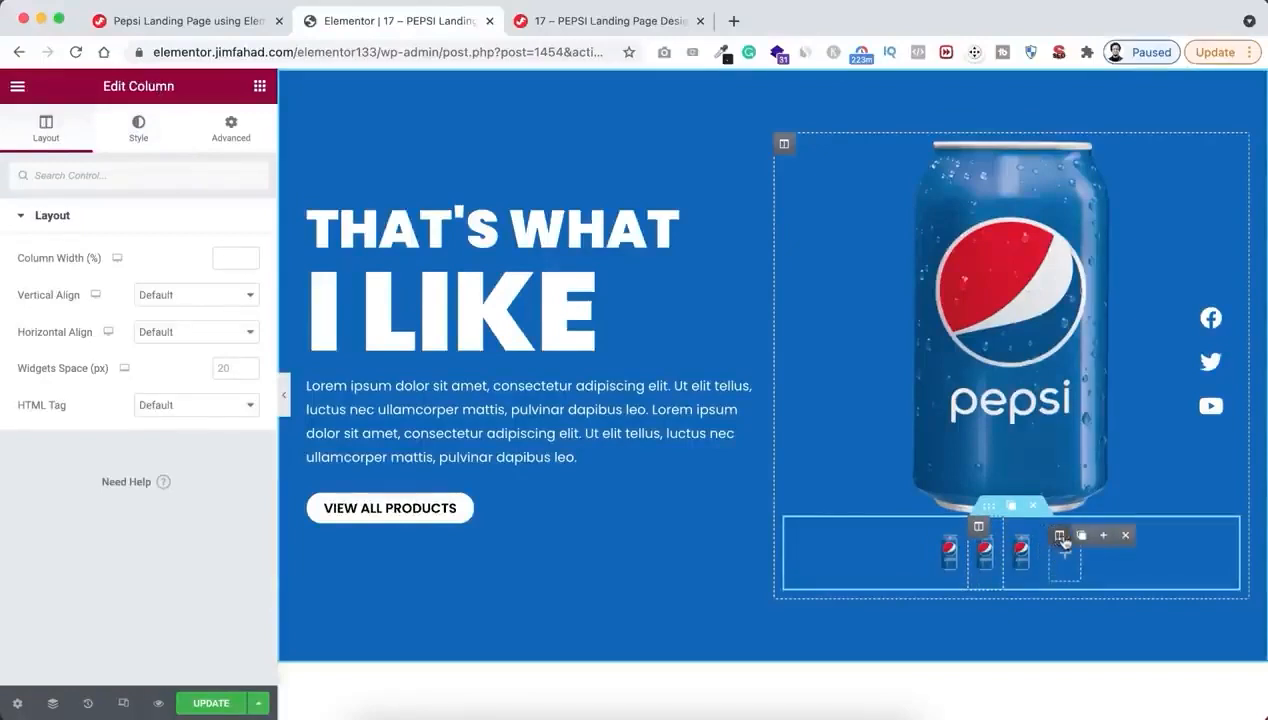
{"action": "left_click", "coordinate": [1125, 535]}
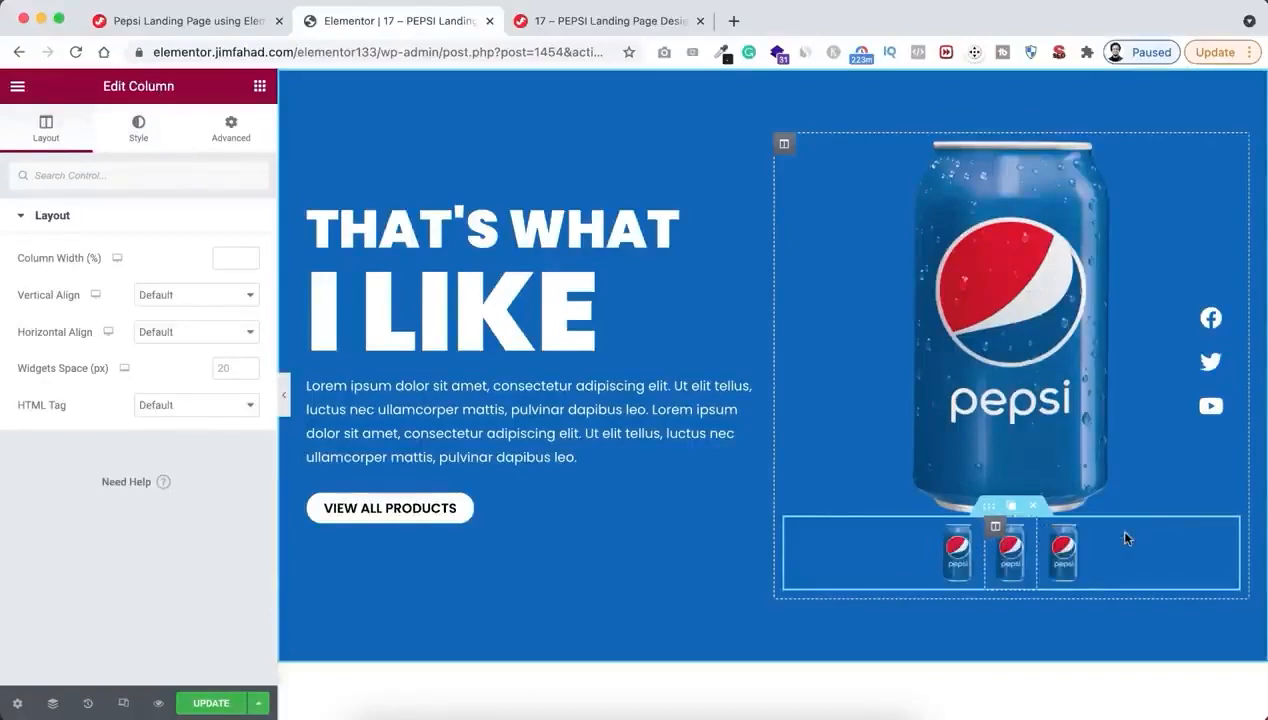
Replace the middle thumbnail's image with the silver Diet Pepsi can, pepsi002.png, from the media library
{"action": "left_click", "coordinate": [1013, 565]}
{"action": "left_click", "coordinate": [208, 328]}
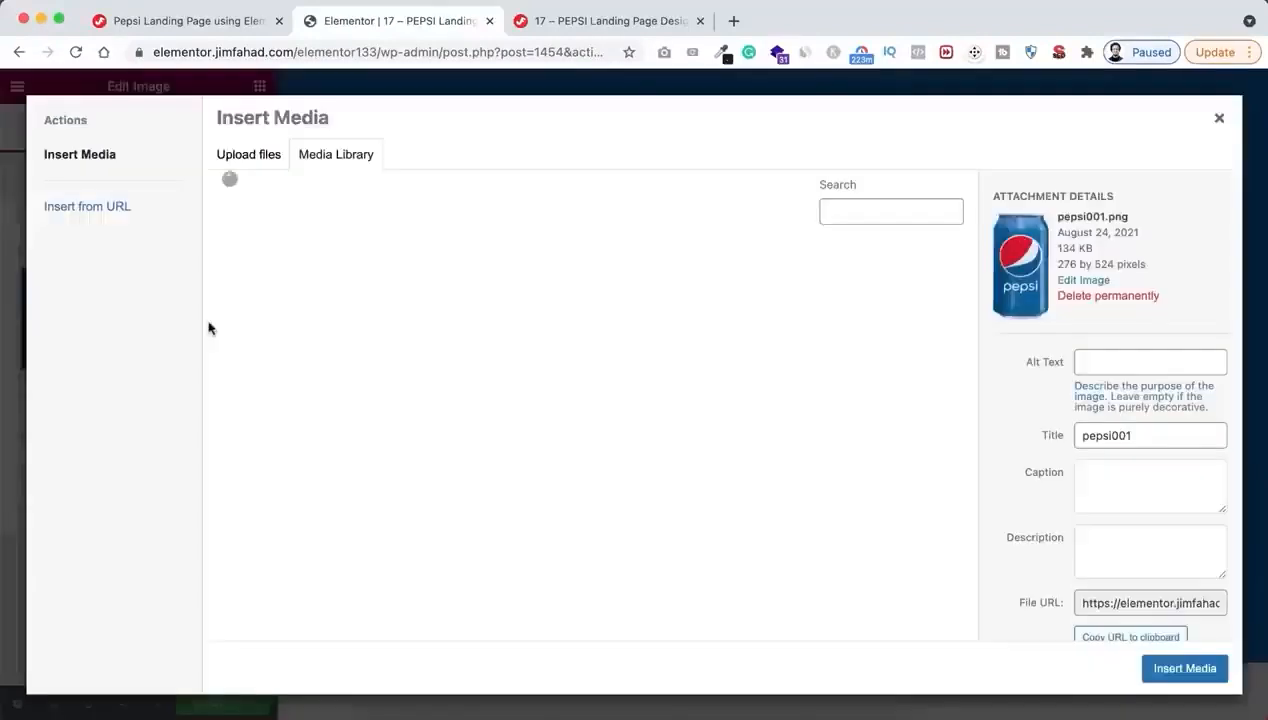
{"action": "left_click", "coordinate": [372, 318]}
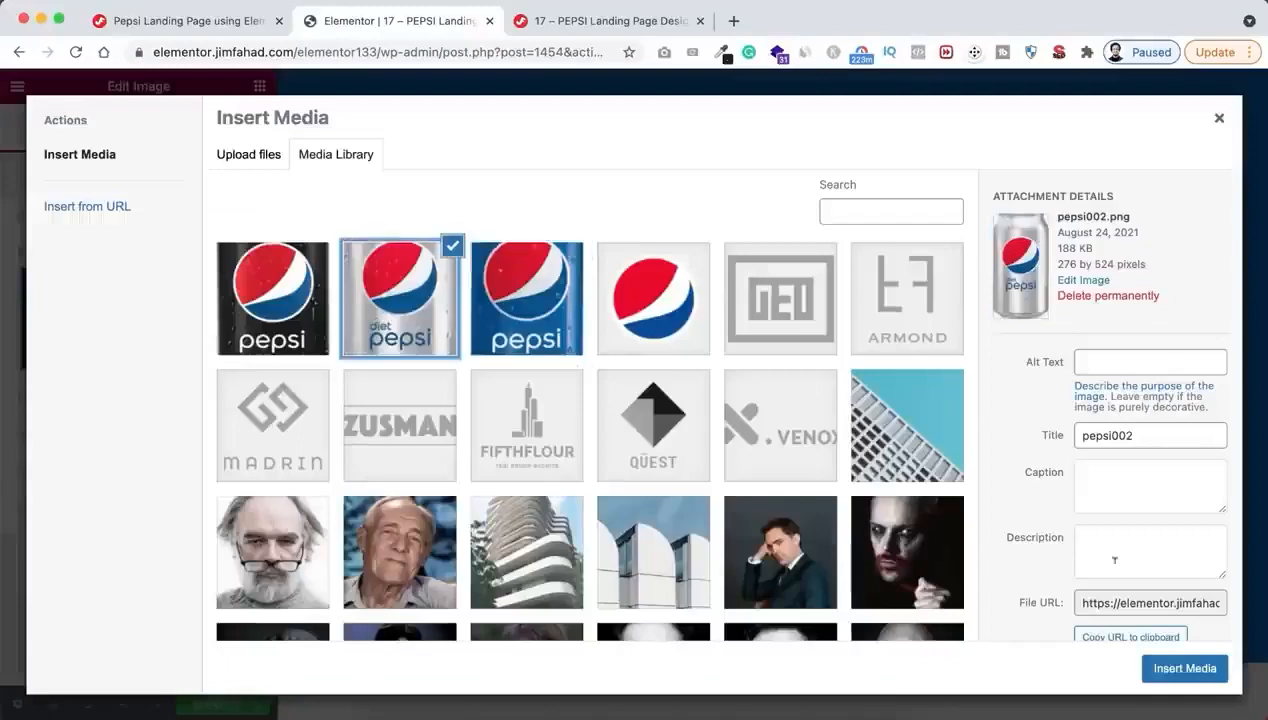
{"action": "left_click", "coordinate": [1185, 668]}
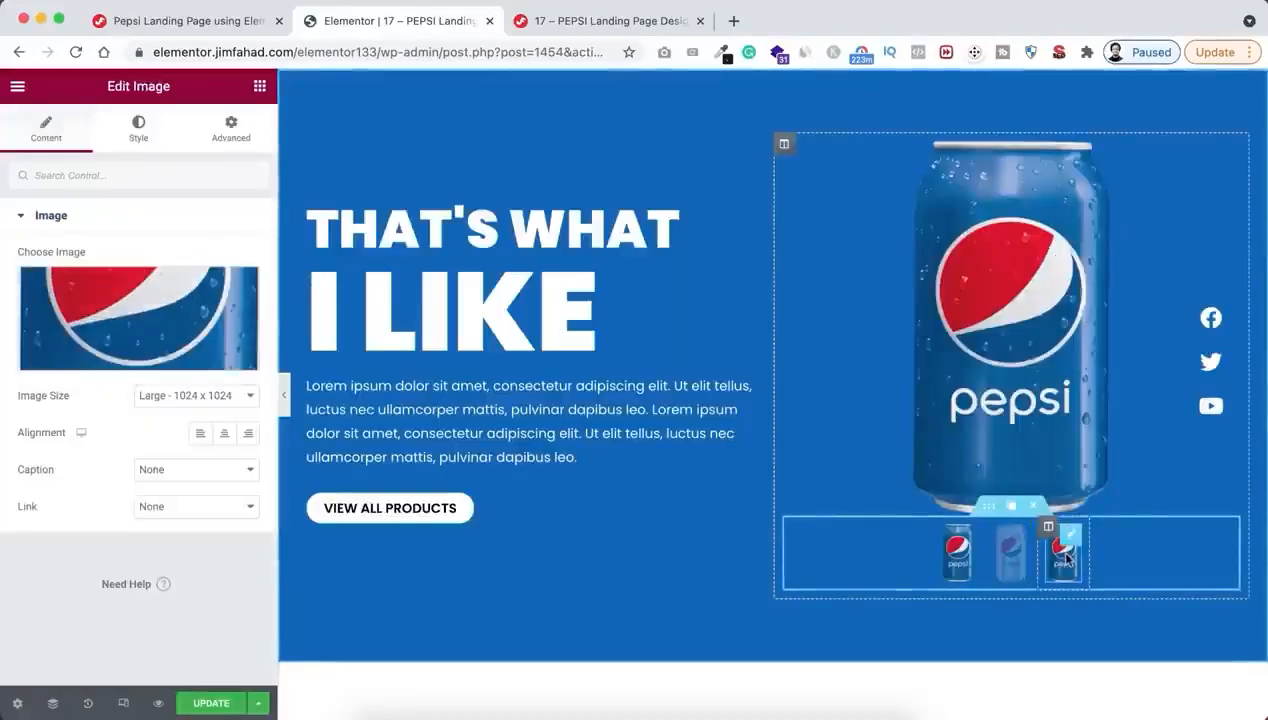
Replace the third thumbnail's image with the black Pepsi Zero Sugar can, pepsi003.png, from the media library
{"action": "left_click", "coordinate": [108, 300]}
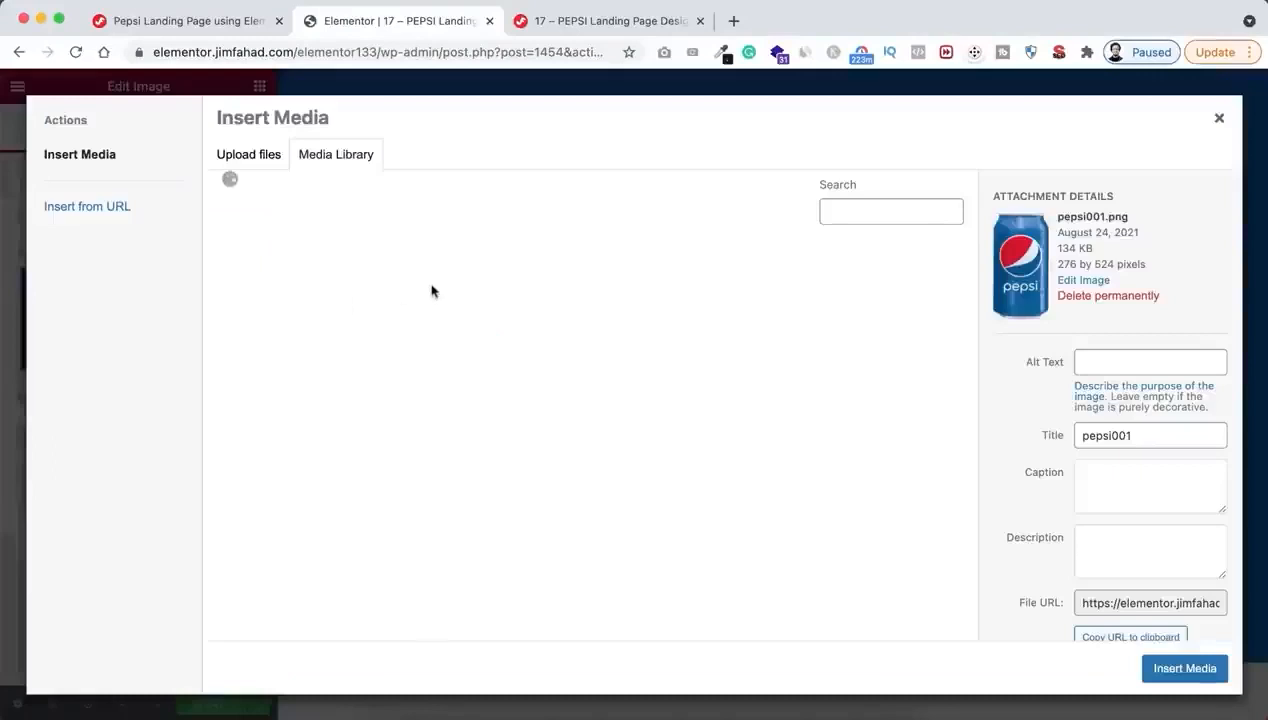
{"action": "left_click", "coordinate": [262, 292]}
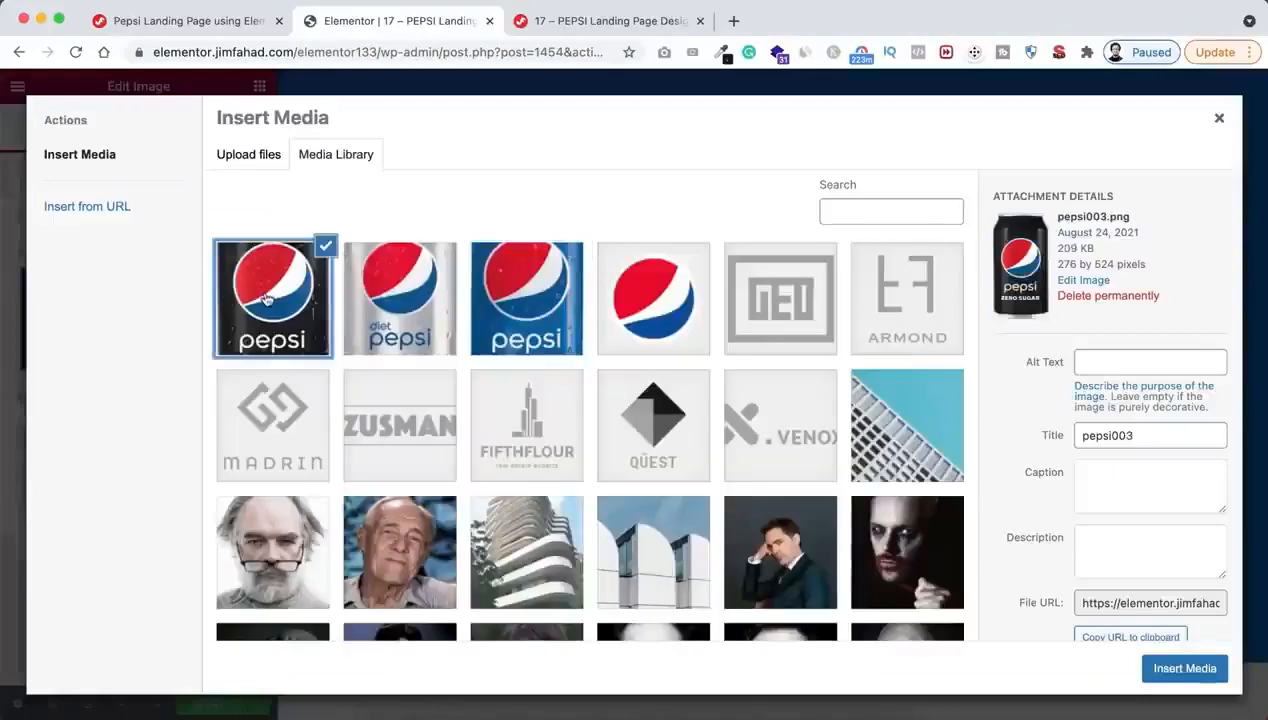
{"action": "left_click", "coordinate": [1183, 669]}
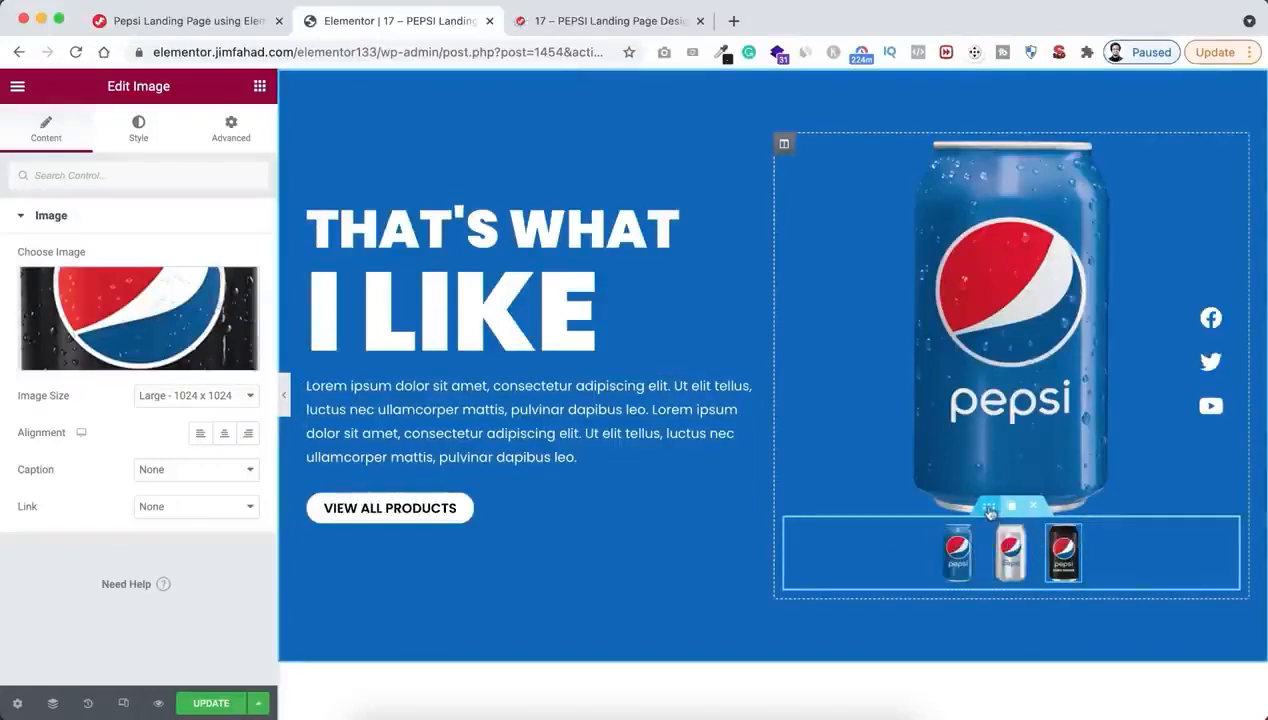
Copy the Thumbnails Centered CSS from the Pepsi tutorial web page into the thumbnail inner section's custom CSS
{"action": "left_click", "coordinate": [989, 511]}
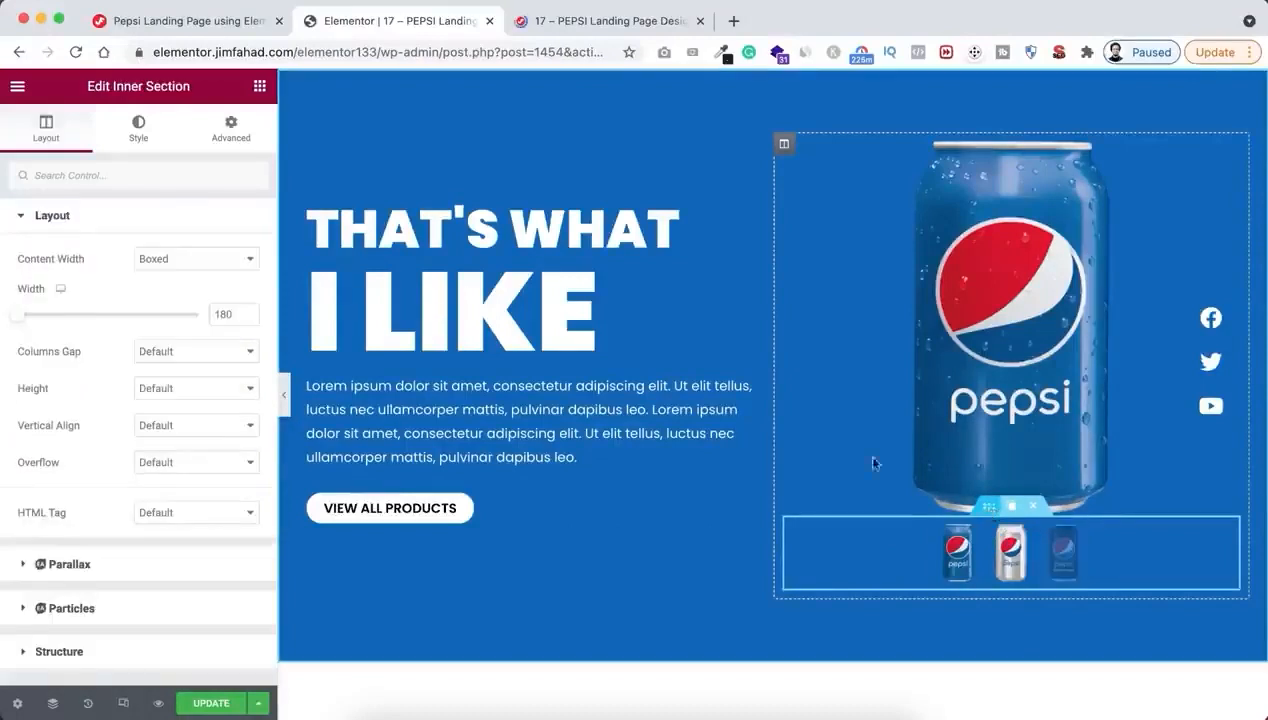
{"action": "left_click", "coordinate": [230, 135]}
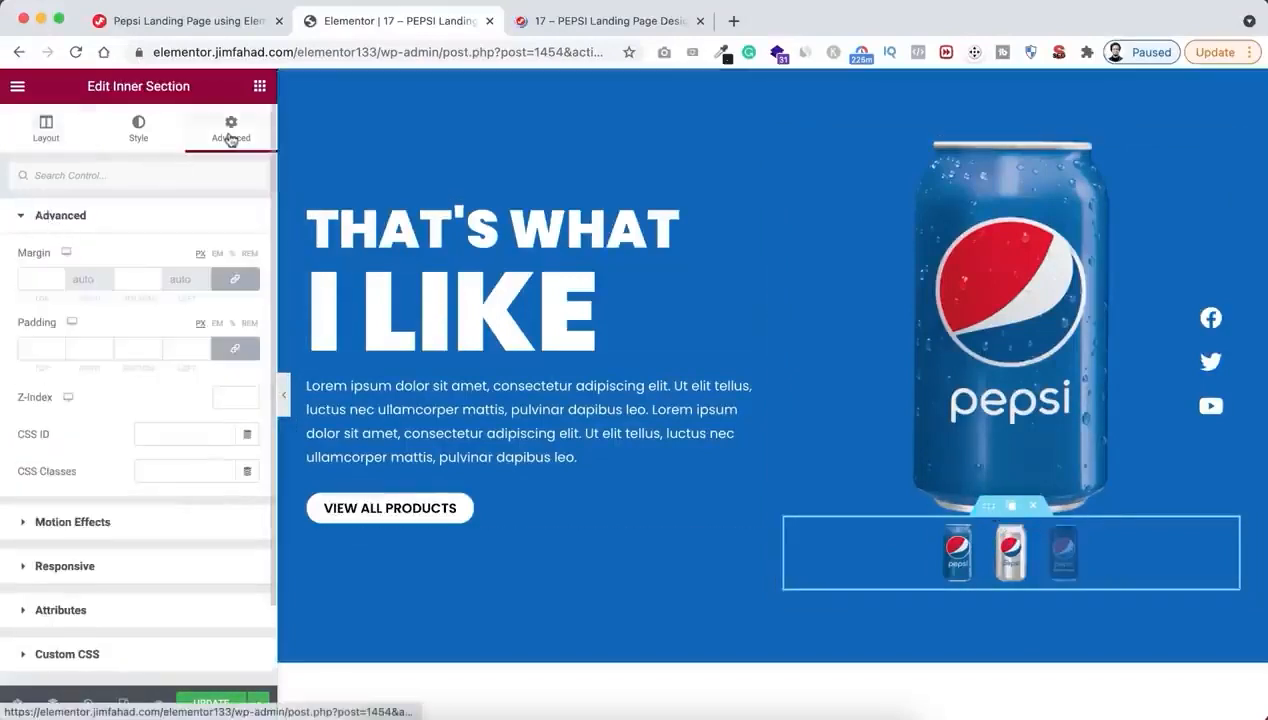
{"action": "scroll", "coordinate": [125, 515], "scroll_direction": "down", "scroll_amount": 3}
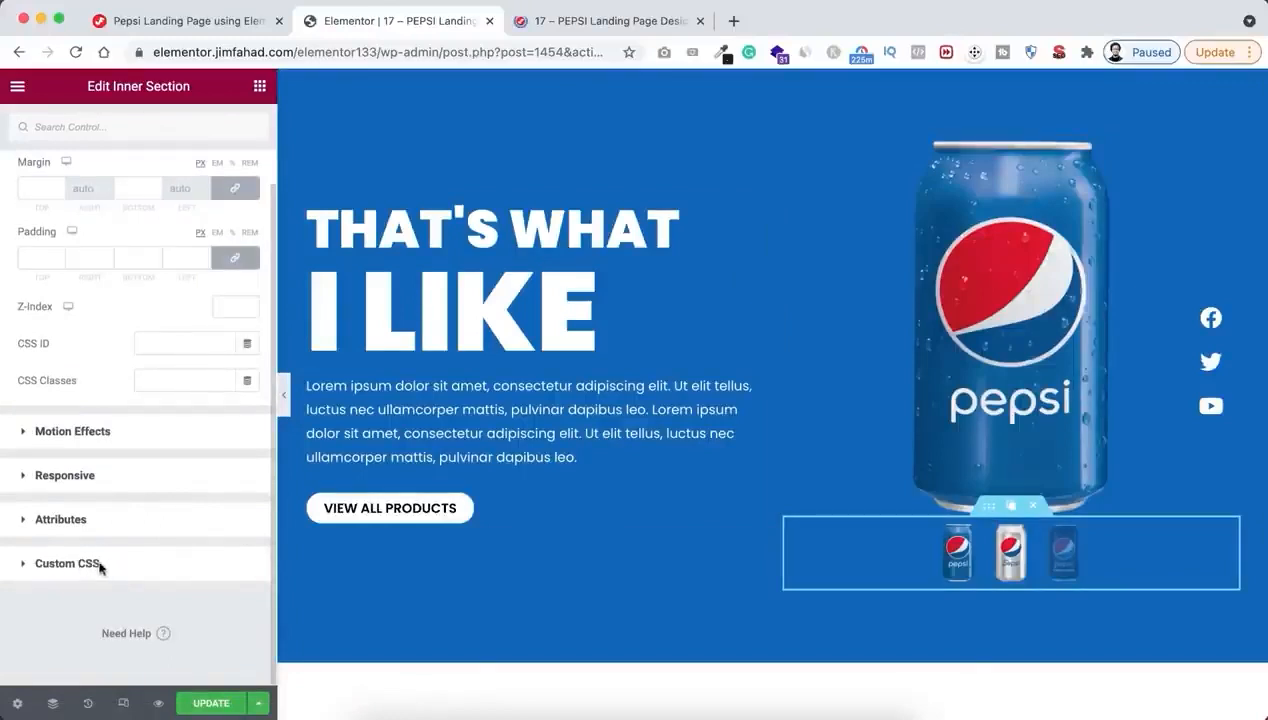
{"action": "left_click", "coordinate": [68, 564]}
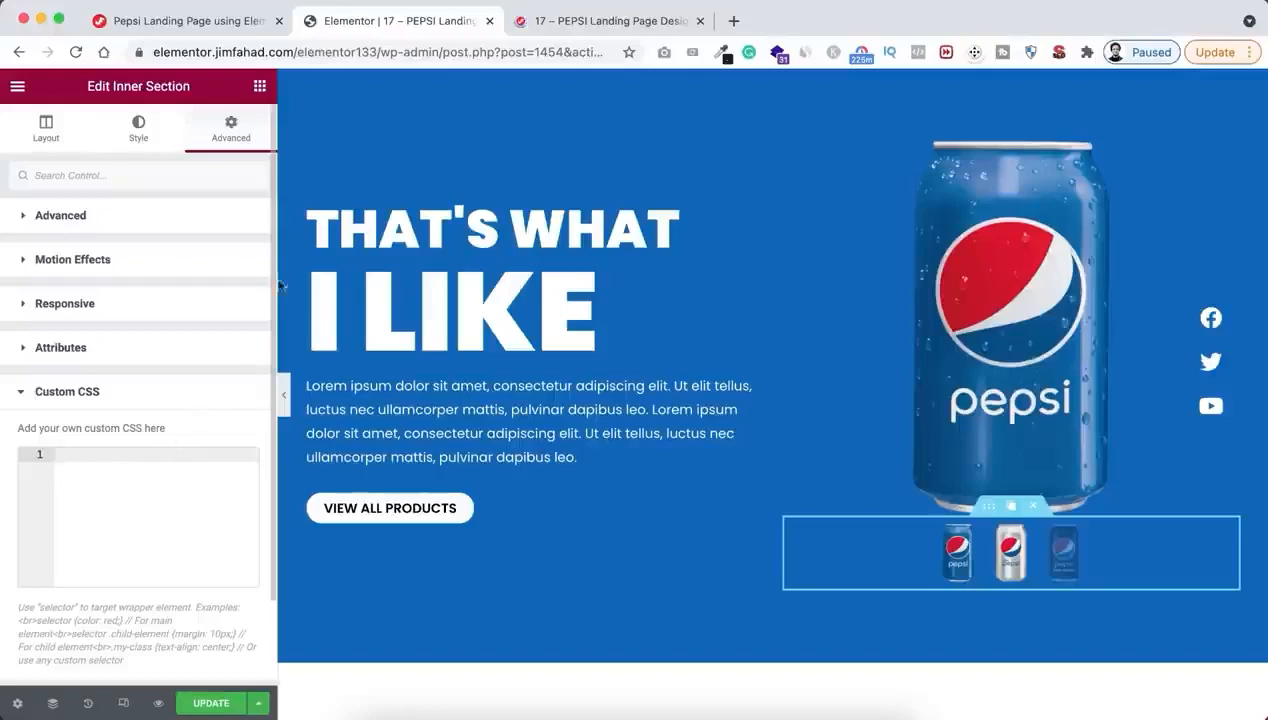
{"action": "left_click", "coordinate": [200, 22]}
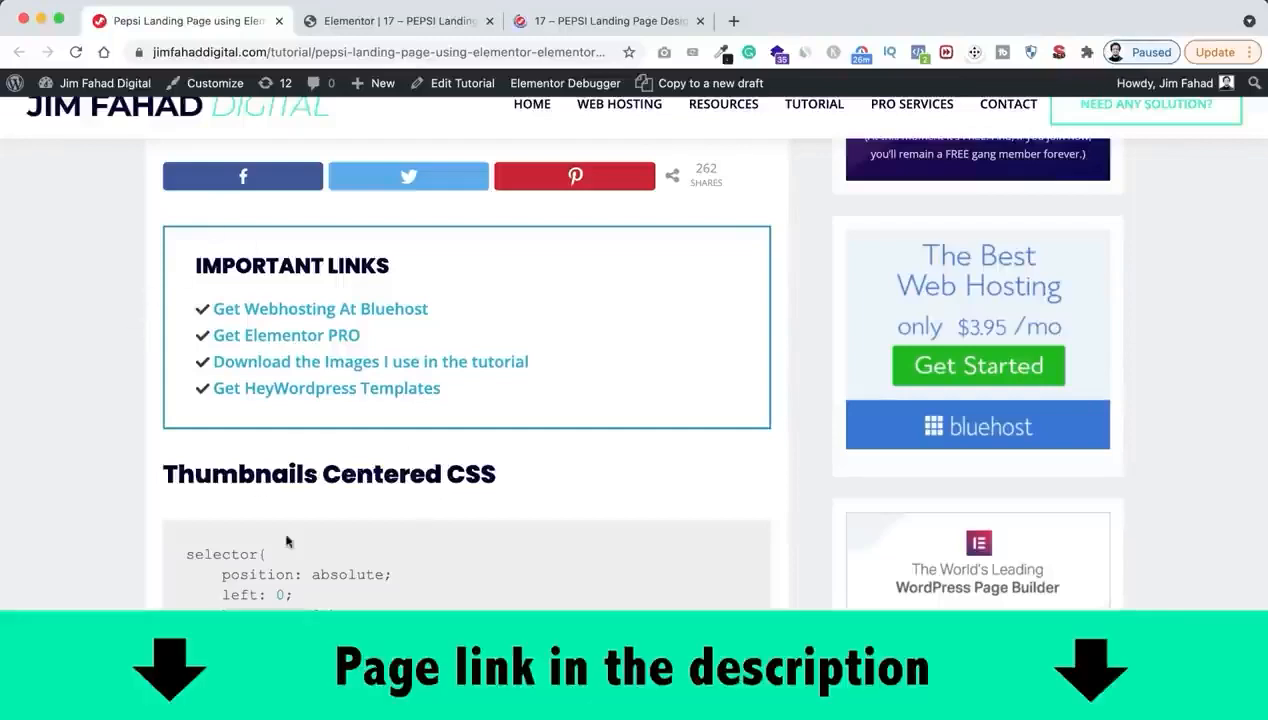
{"action": "scroll", "coordinate": [297, 545], "scroll_direction": "down", "scroll_amount": 5}
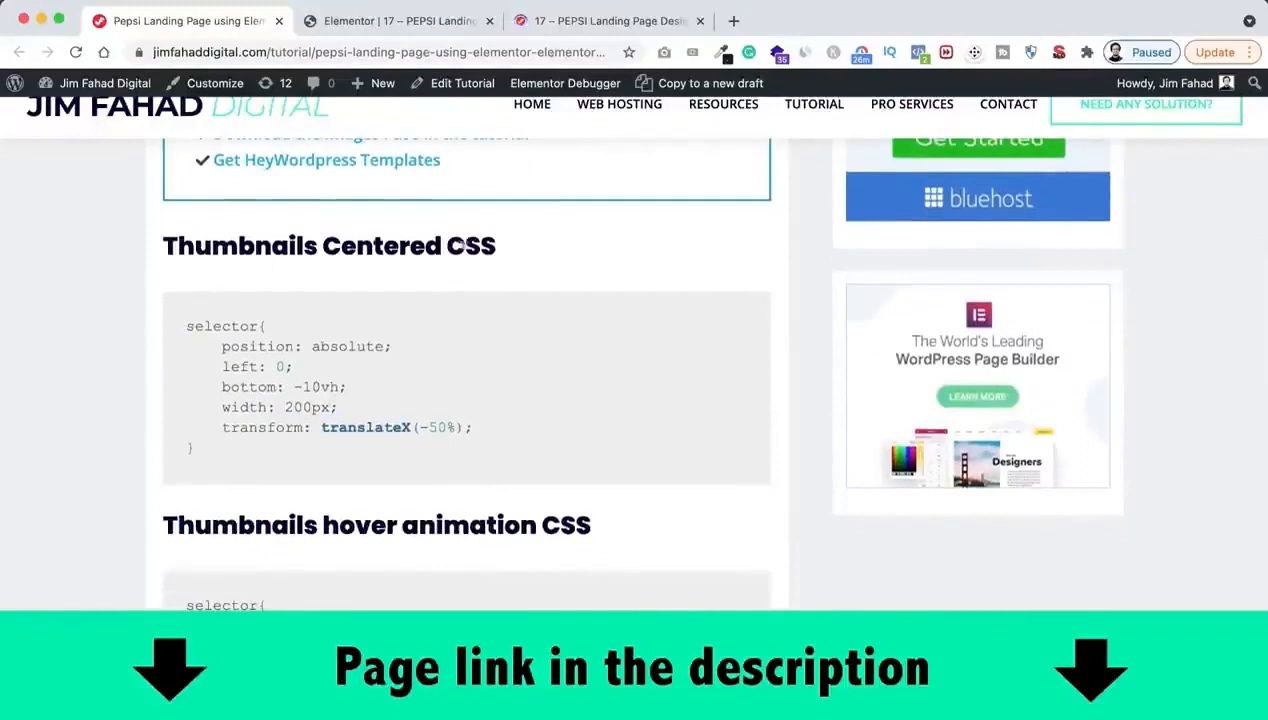
{"action": "left_click_drag", "start_coordinate": [189, 322], "coordinate": [223, 459]}
{"action": "key", "text": "super+c"}
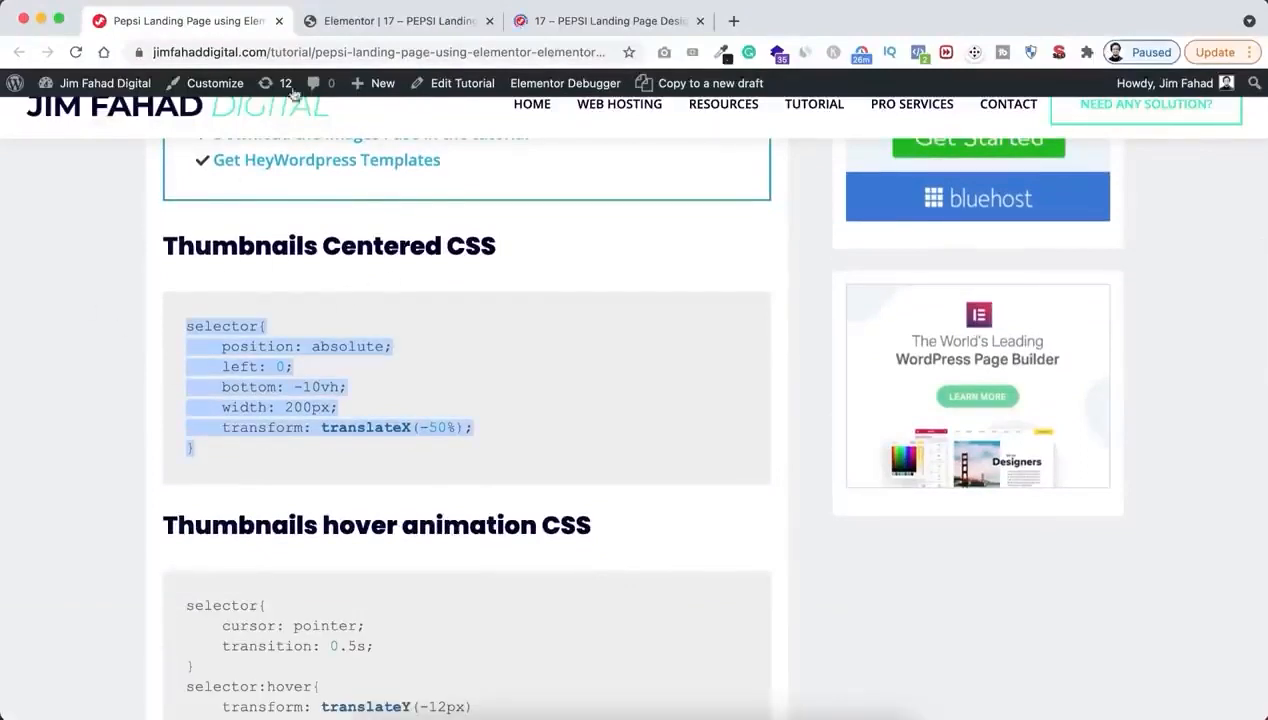
{"action": "left_click", "coordinate": [355, 25]}
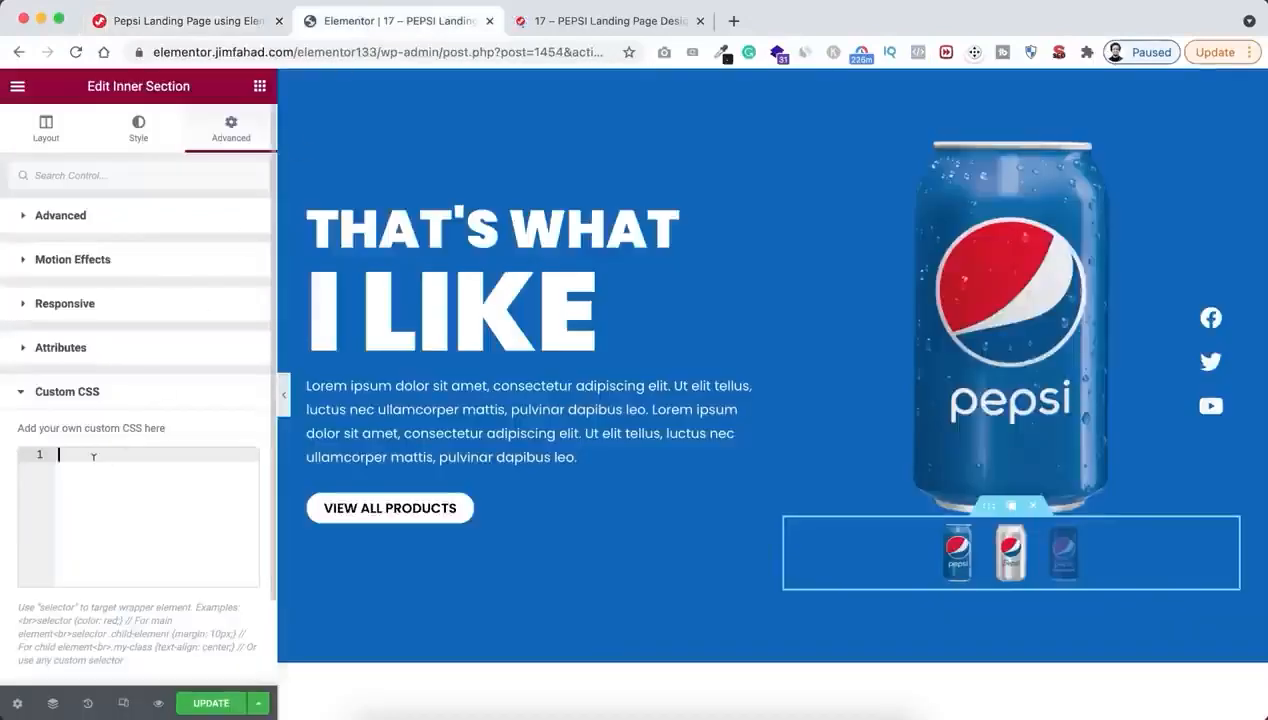
{"action": "key", "text": "super+v"}
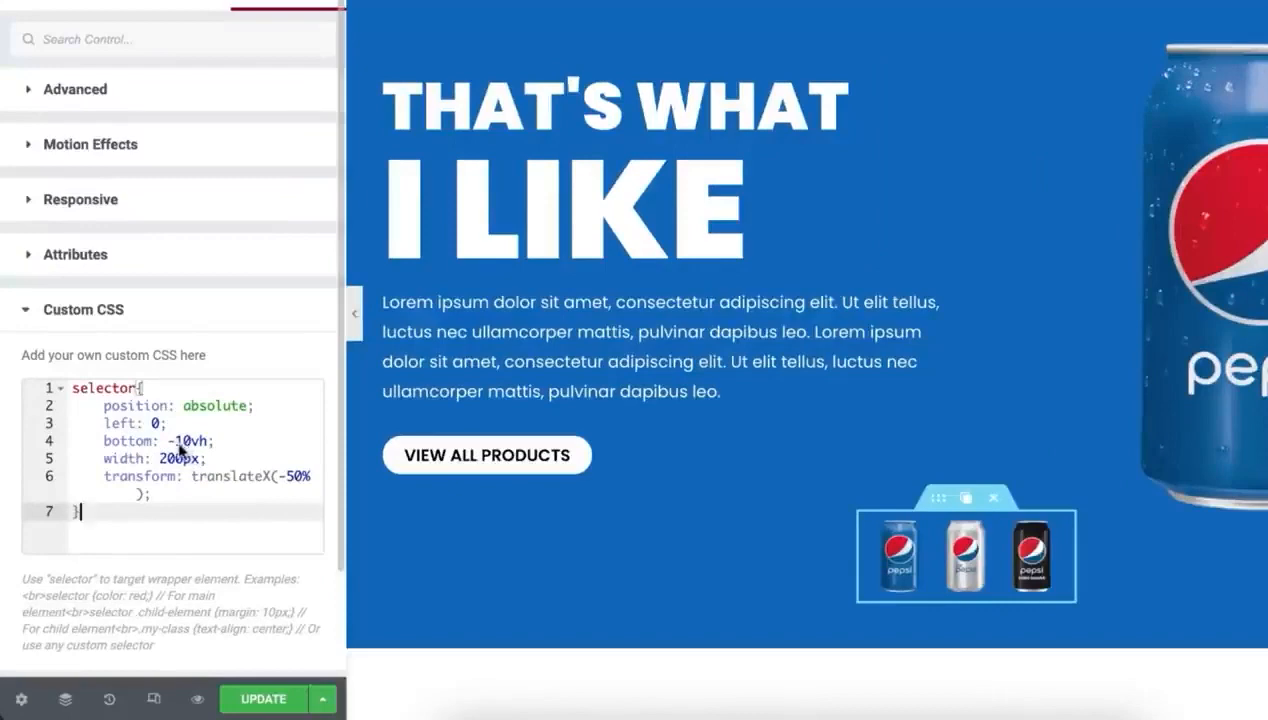
Try a bottom offset of -5vh in the inner section's custom CSS and set it back to -10vh
{"action": "left_click", "coordinate": [189, 441]}
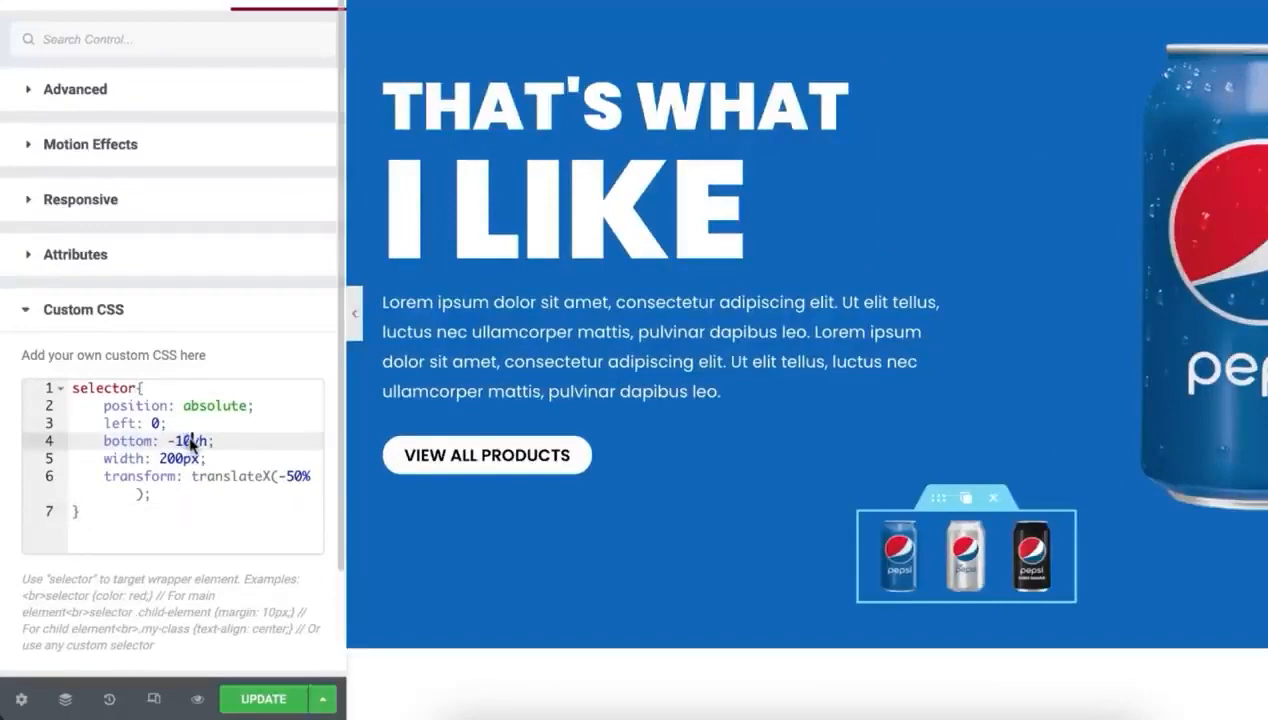
{"action": "key", "text": "BackSpace"}
{"action": "type", "text": "5"}
{"action": "left_click_drag", "start_coordinate": [176, 440], "coordinate": [183, 440]}
{"action": "key", "text": "BackSpace"}
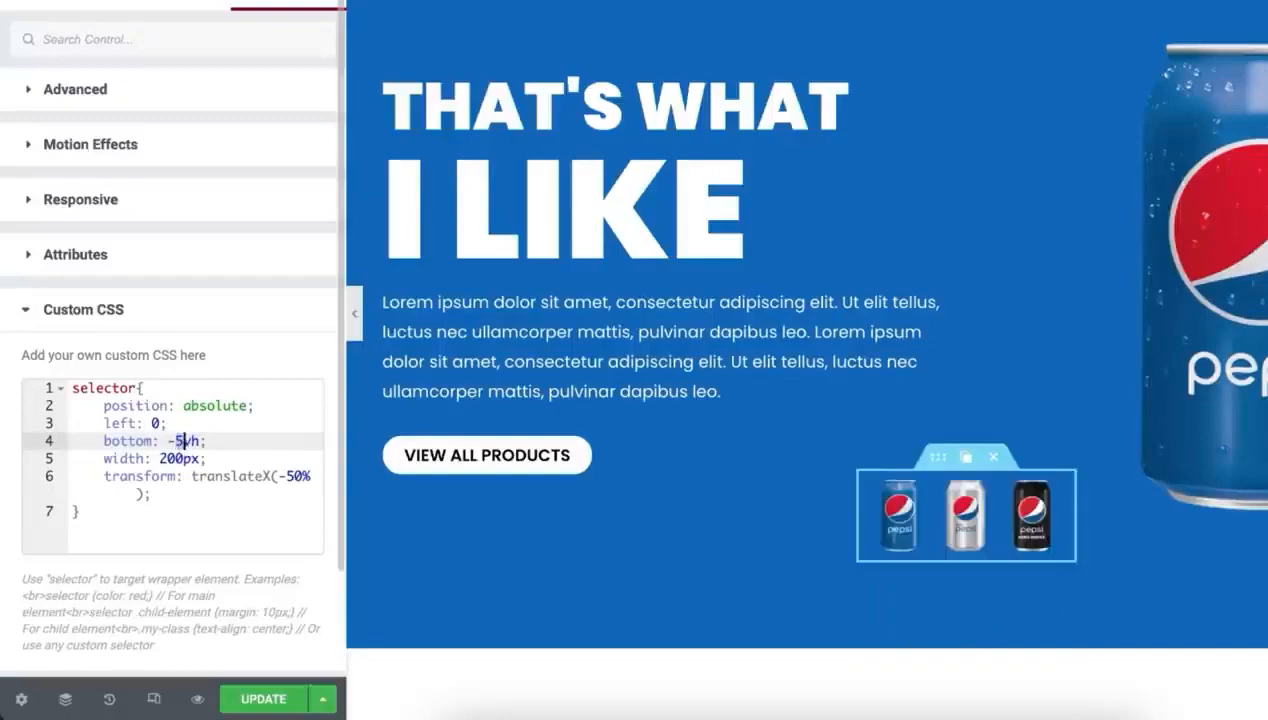
{"action": "key", "text": "BackSpace"}
{"action": "type", "text": "10"}
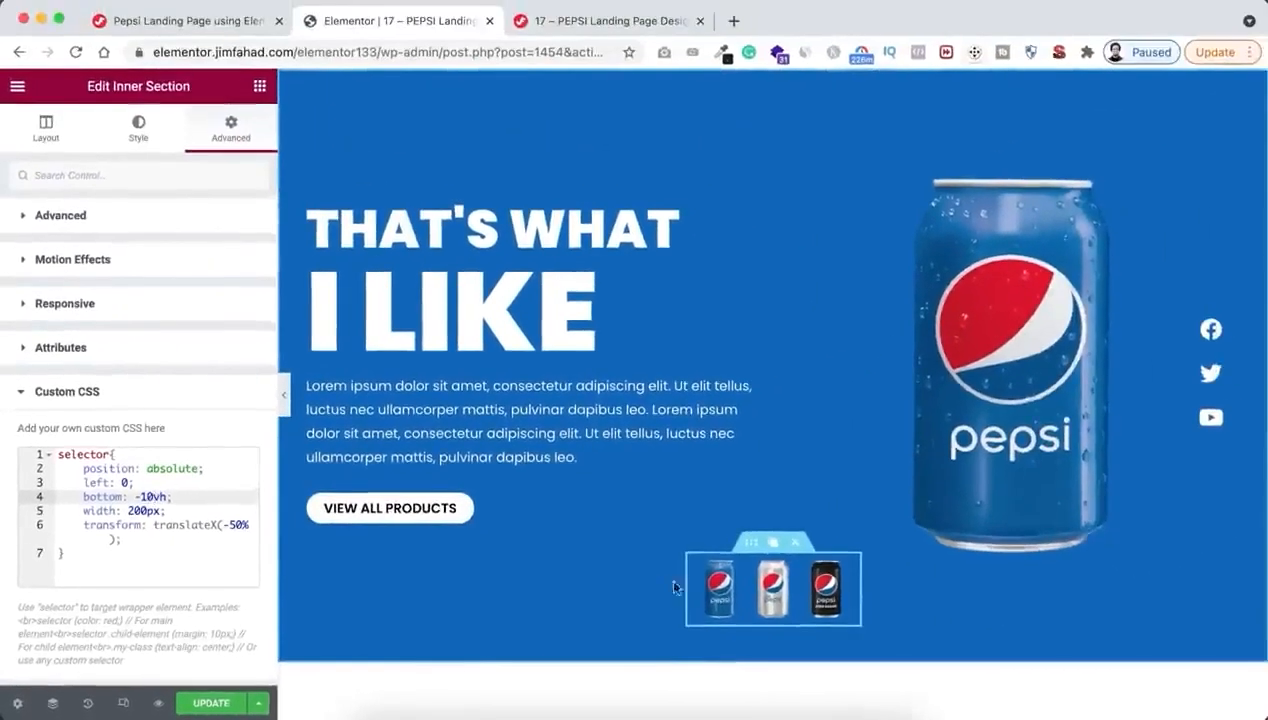
Copy the Thumbnails hover animation CSS from the tutorial web page into the blue can thumbnail's custom CSS
{"action": "left_click", "coordinate": [722, 602]}
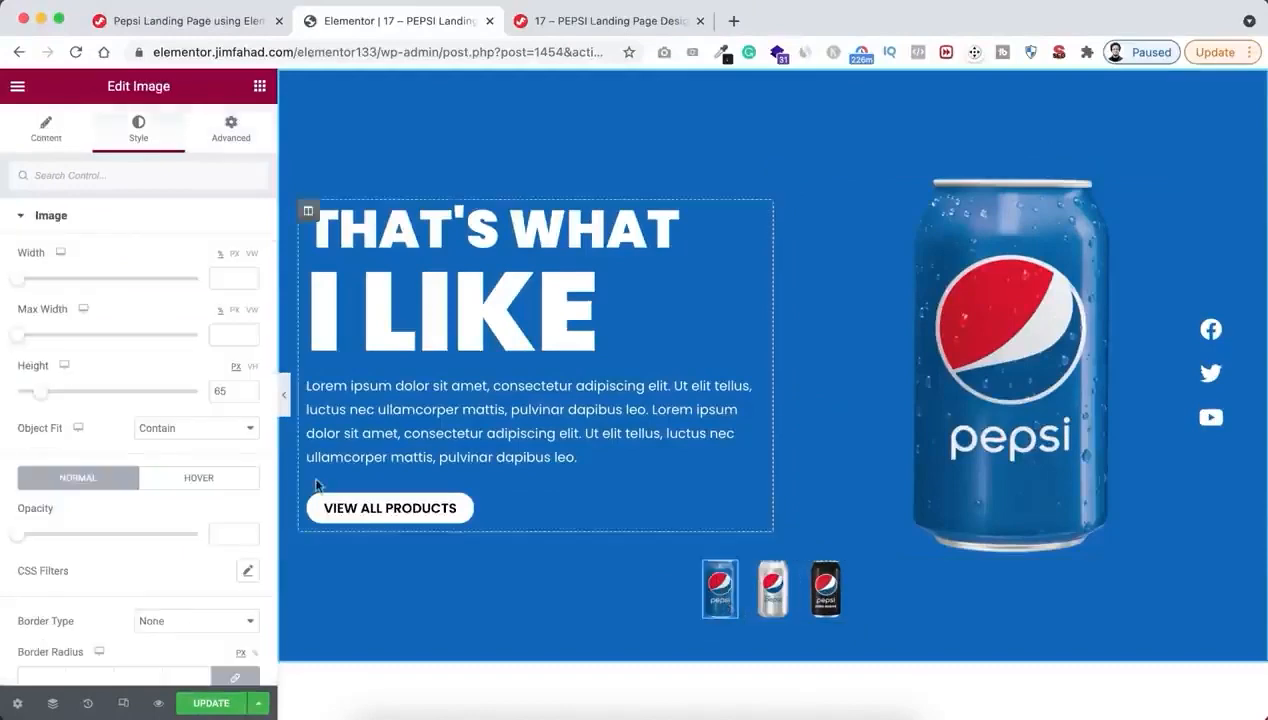
{"action": "left_click", "coordinate": [230, 132]}
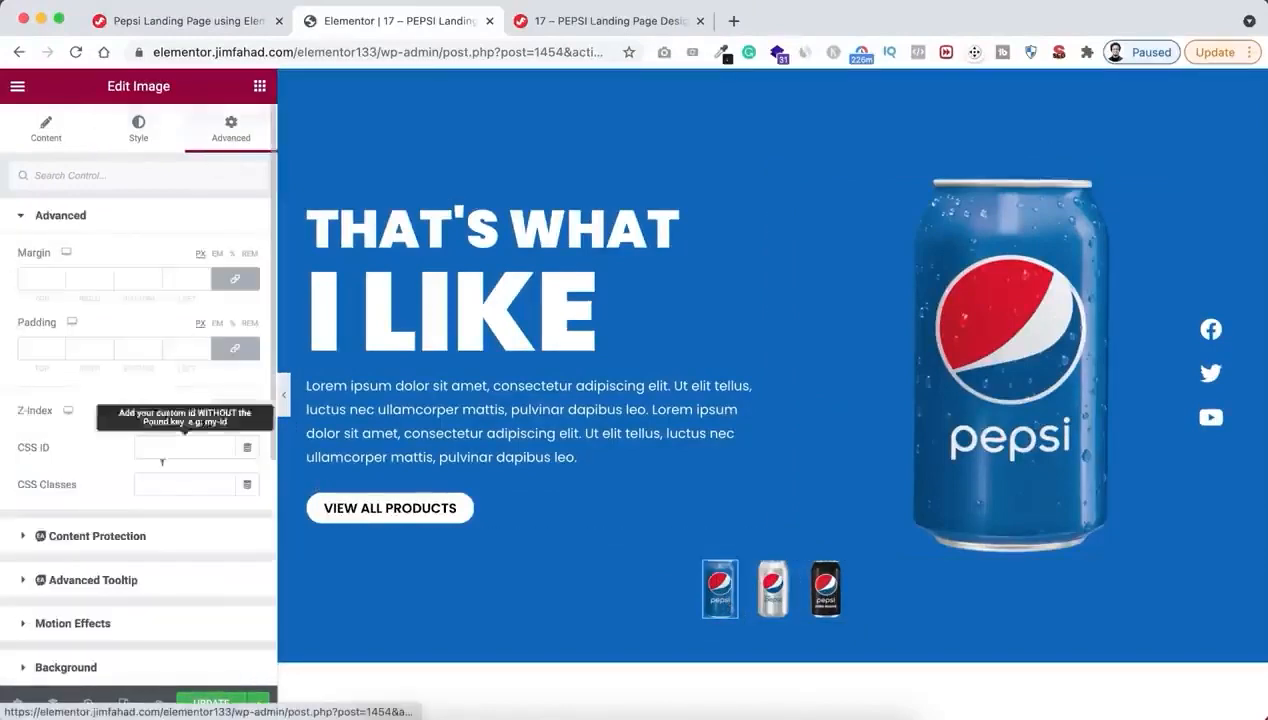
{"action": "scroll", "coordinate": [161, 487], "scroll_direction": "down", "scroll_amount": 6}
{"action": "left_click", "coordinate": [110, 563]}
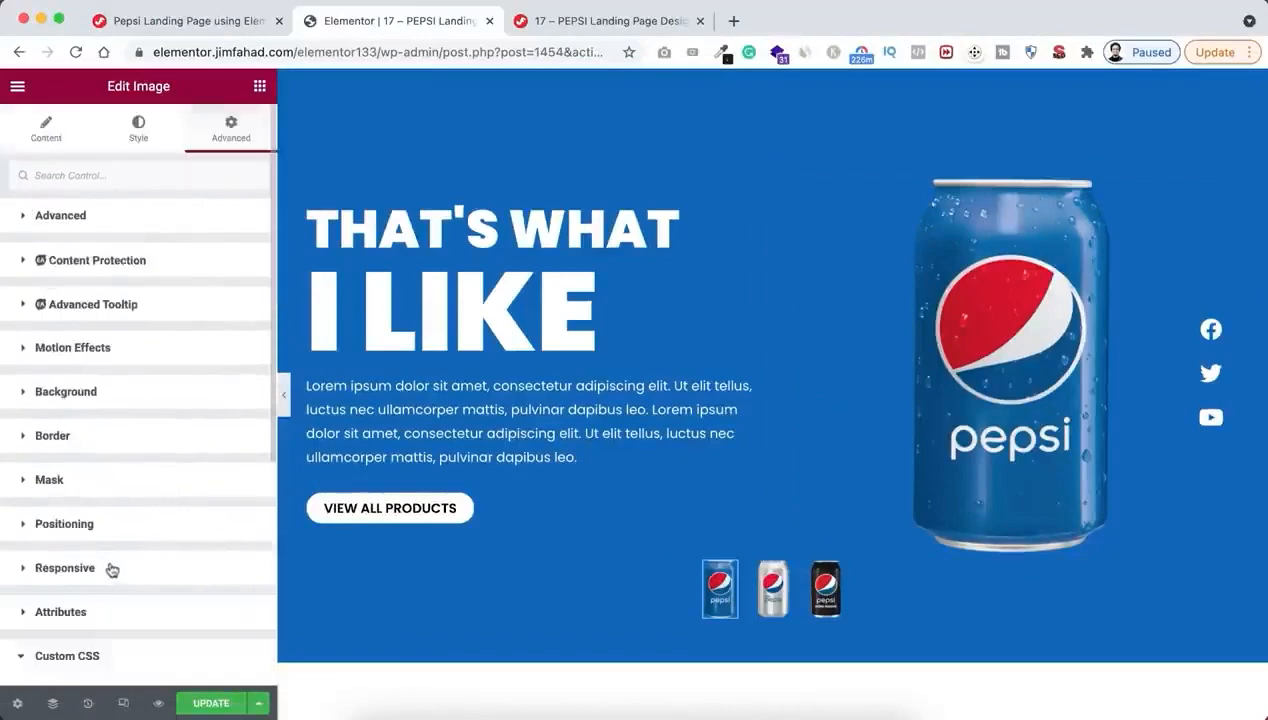
{"action": "scroll", "coordinate": [112, 560], "scroll_direction": "down", "scroll_amount": 5}
{"action": "left_click", "coordinate": [126, 461]}
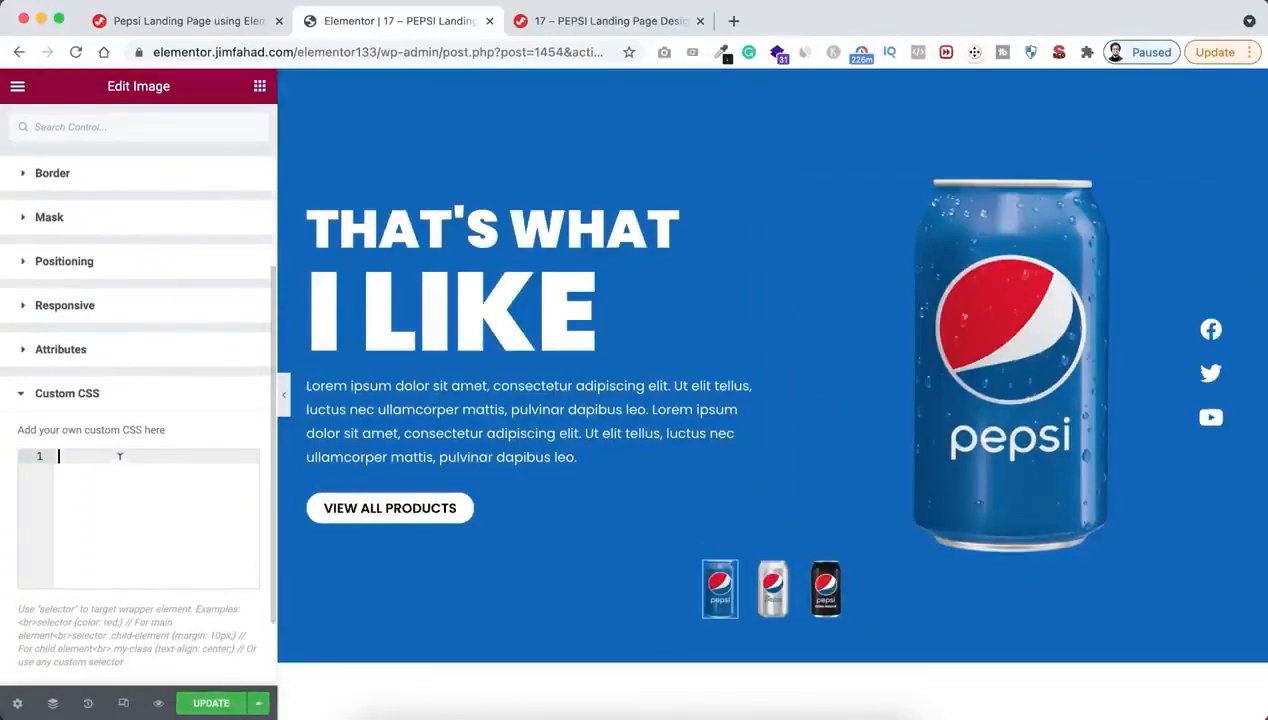
{"action": "left_click", "coordinate": [192, 25]}
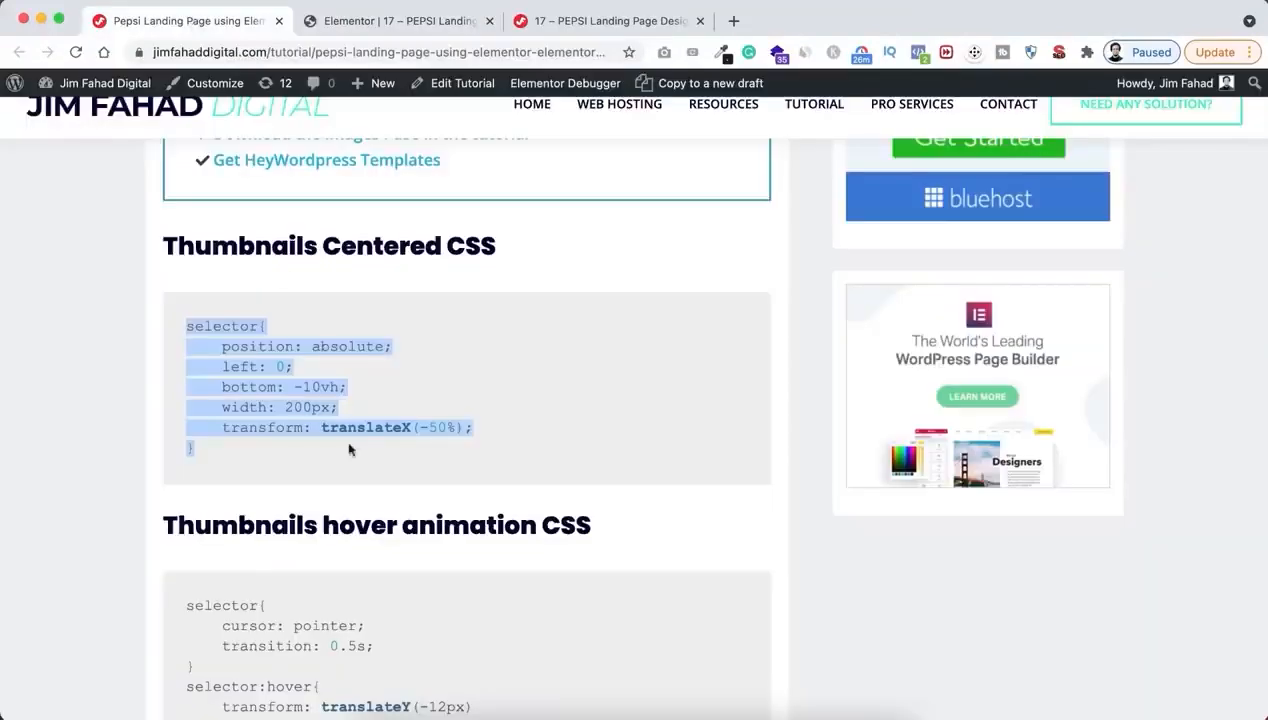
{"action": "scroll", "coordinate": [363, 515], "scroll_direction": "down", "scroll_amount": 3}
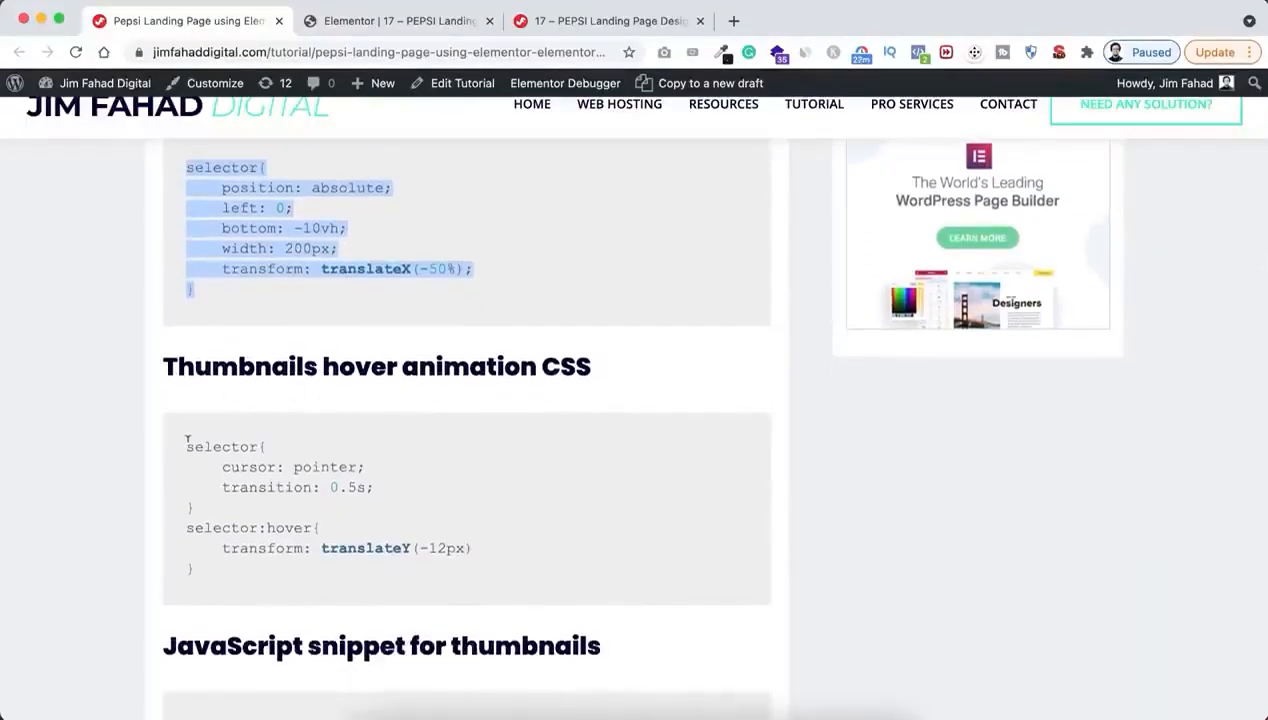
{"action": "left_click_drag", "start_coordinate": [187, 441], "coordinate": [218, 576]}
{"action": "key", "text": "super+c"}
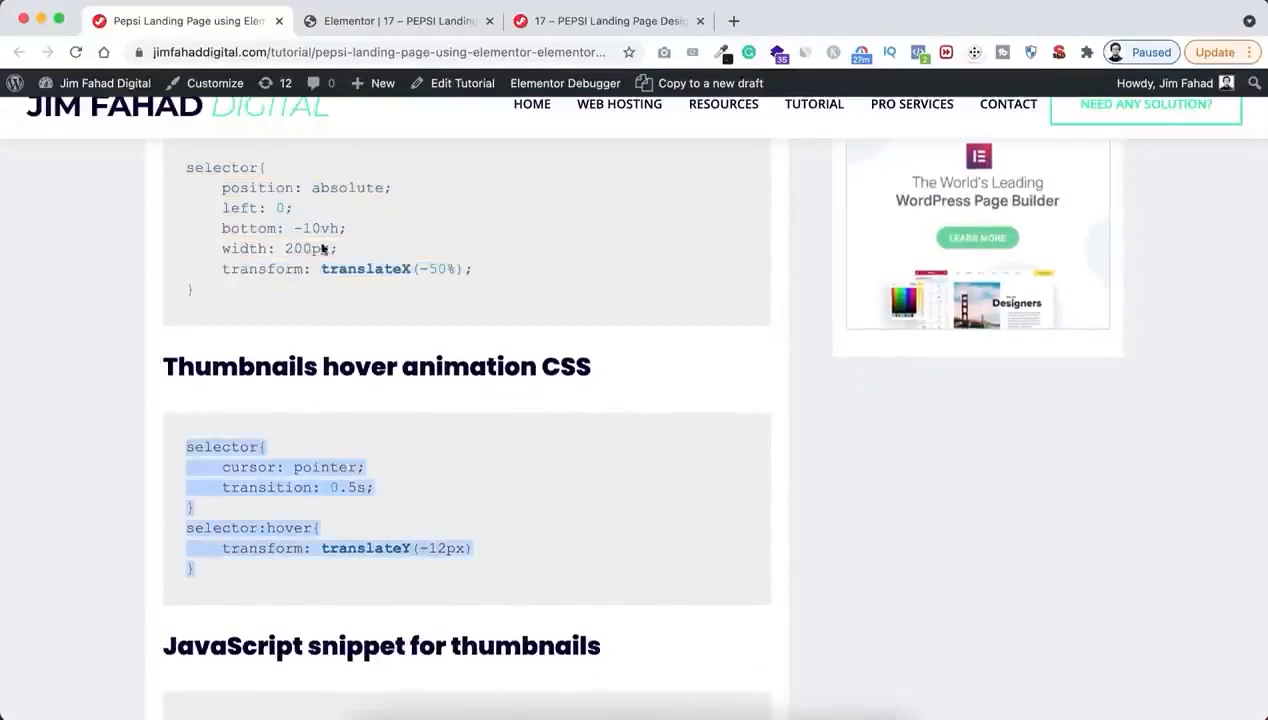
{"action": "left_click", "coordinate": [378, 24]}
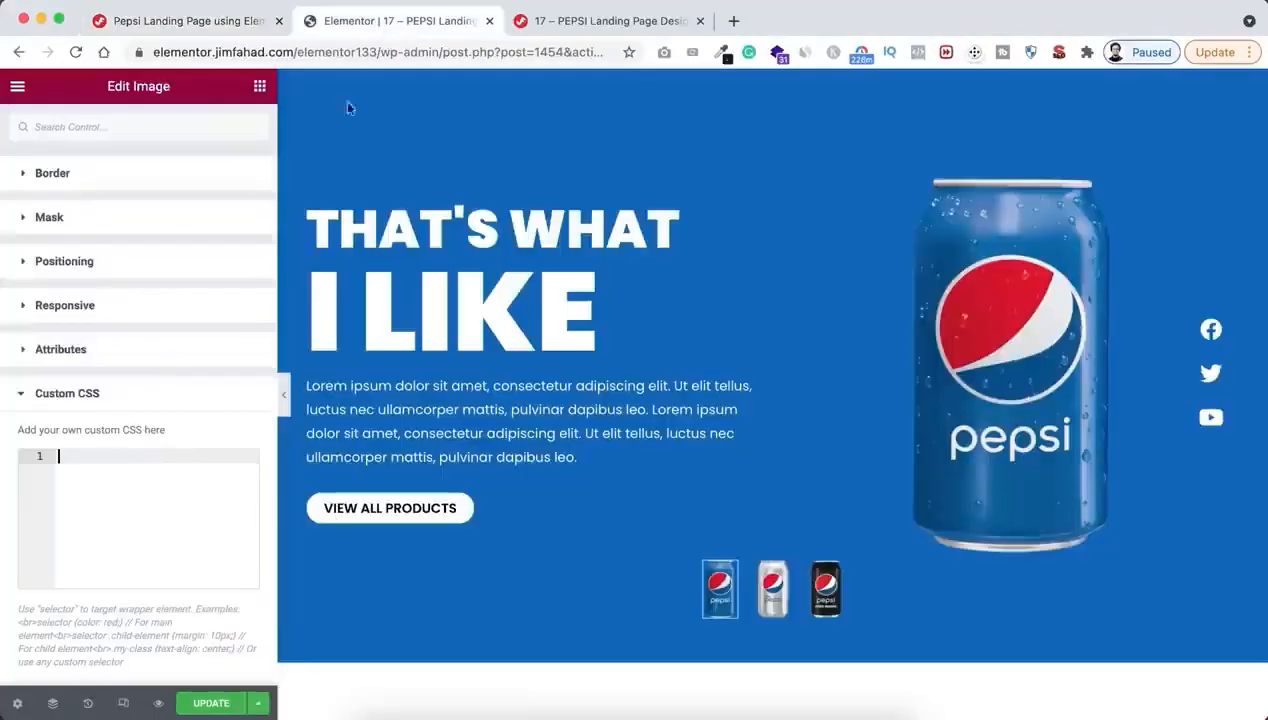
{"action": "left_click", "coordinate": [108, 472]}
{"action": "key", "text": "super+v"}
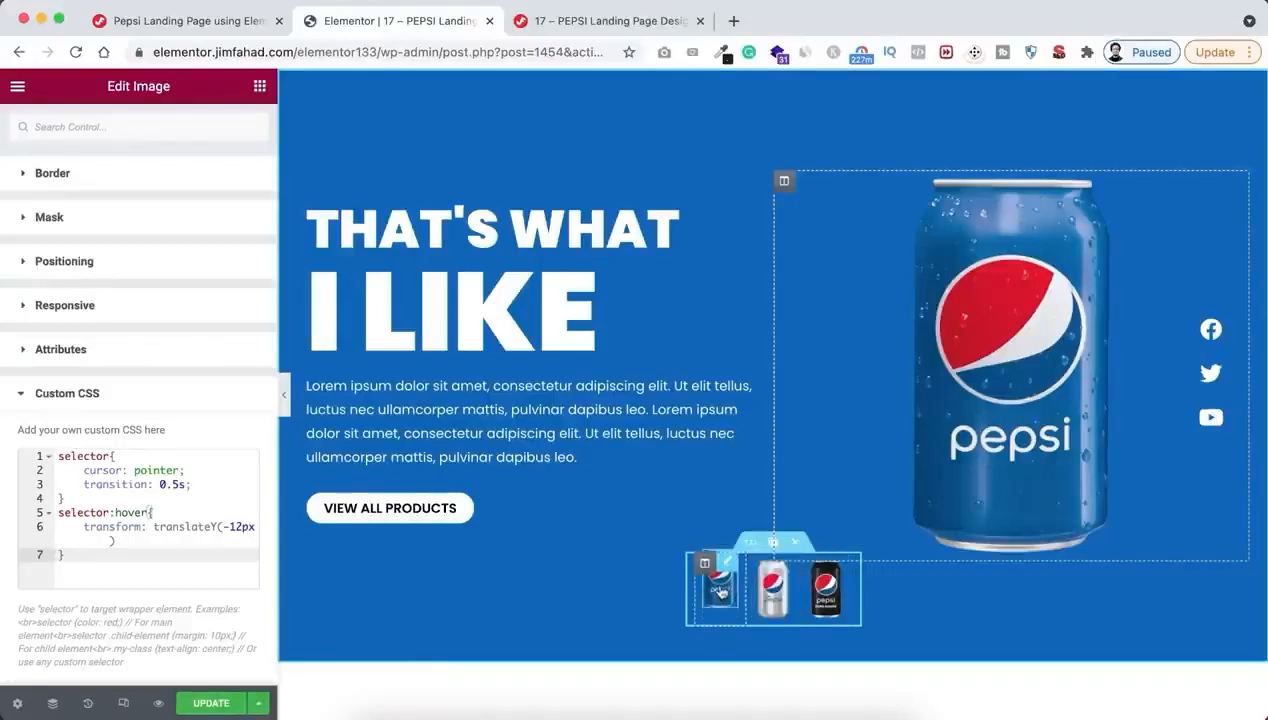
Copy the blue can thumbnail's style, including its hover animation, to the silver and black can thumbnails
{"action": "right_click", "coordinate": [720, 592]}
{"action": "left_click", "coordinate": [770, 488]}
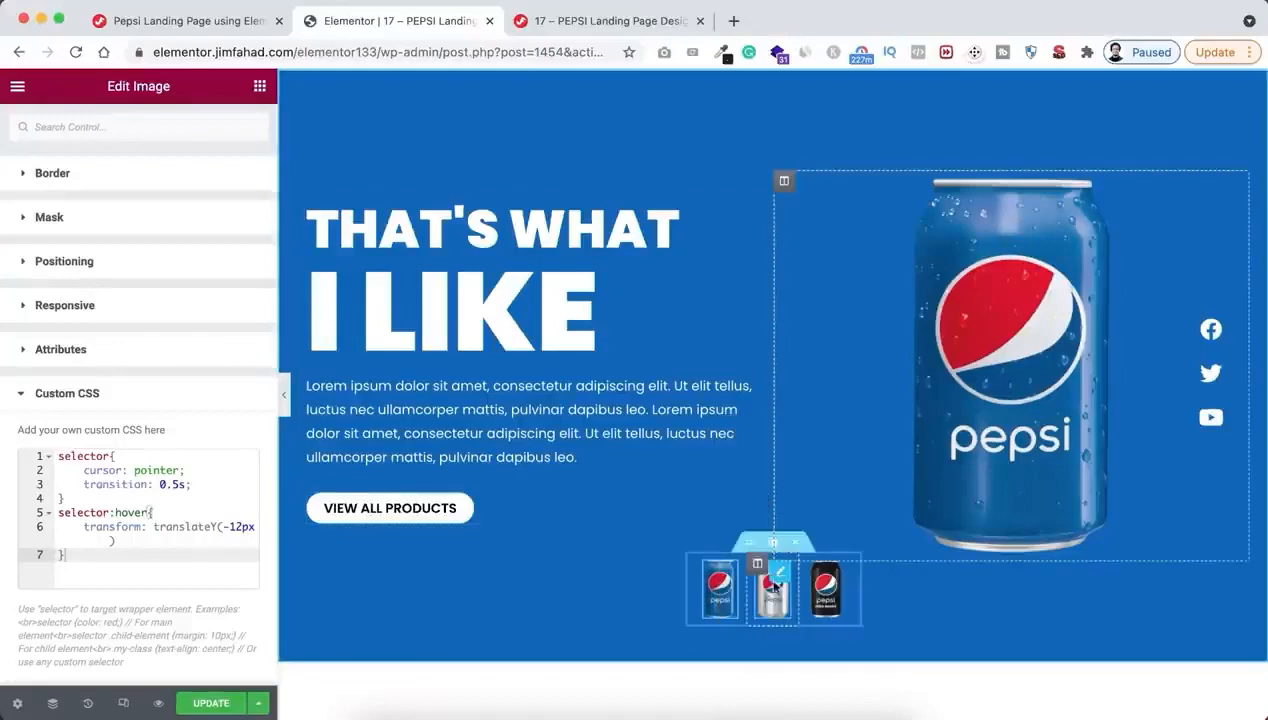
{"action": "right_click", "coordinate": [776, 604]}
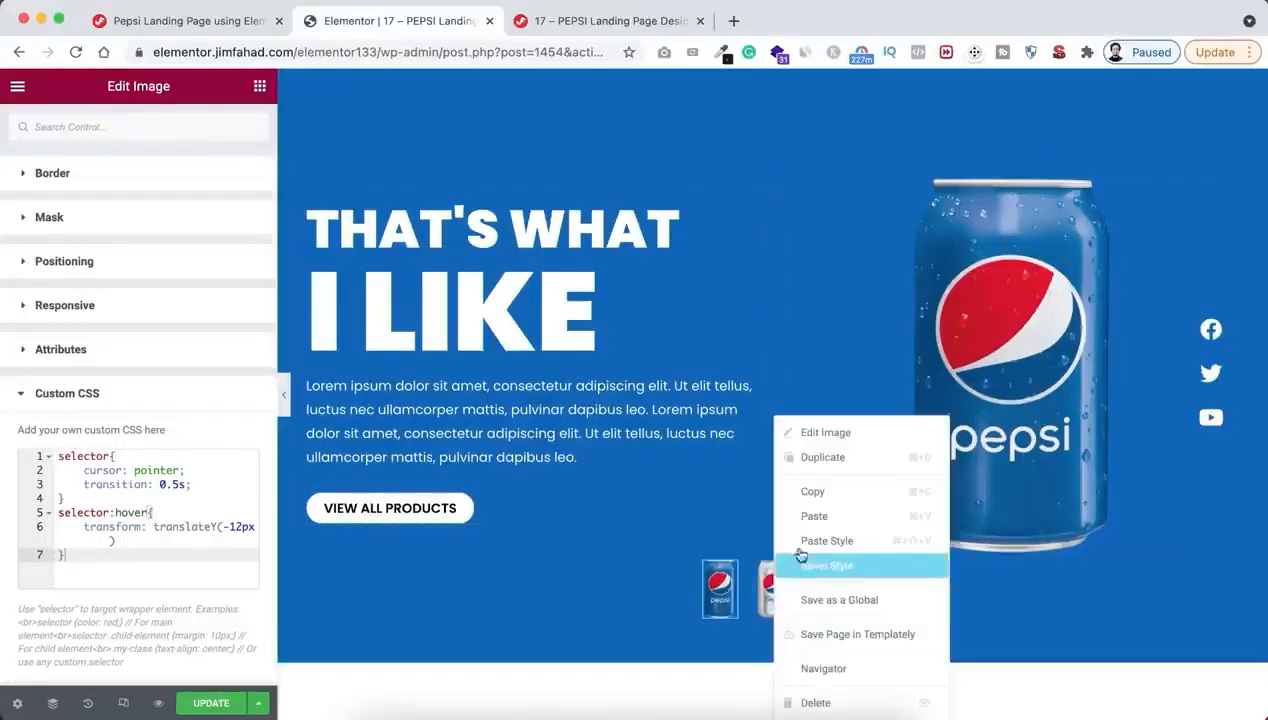
{"action": "left_click", "coordinate": [799, 537]}
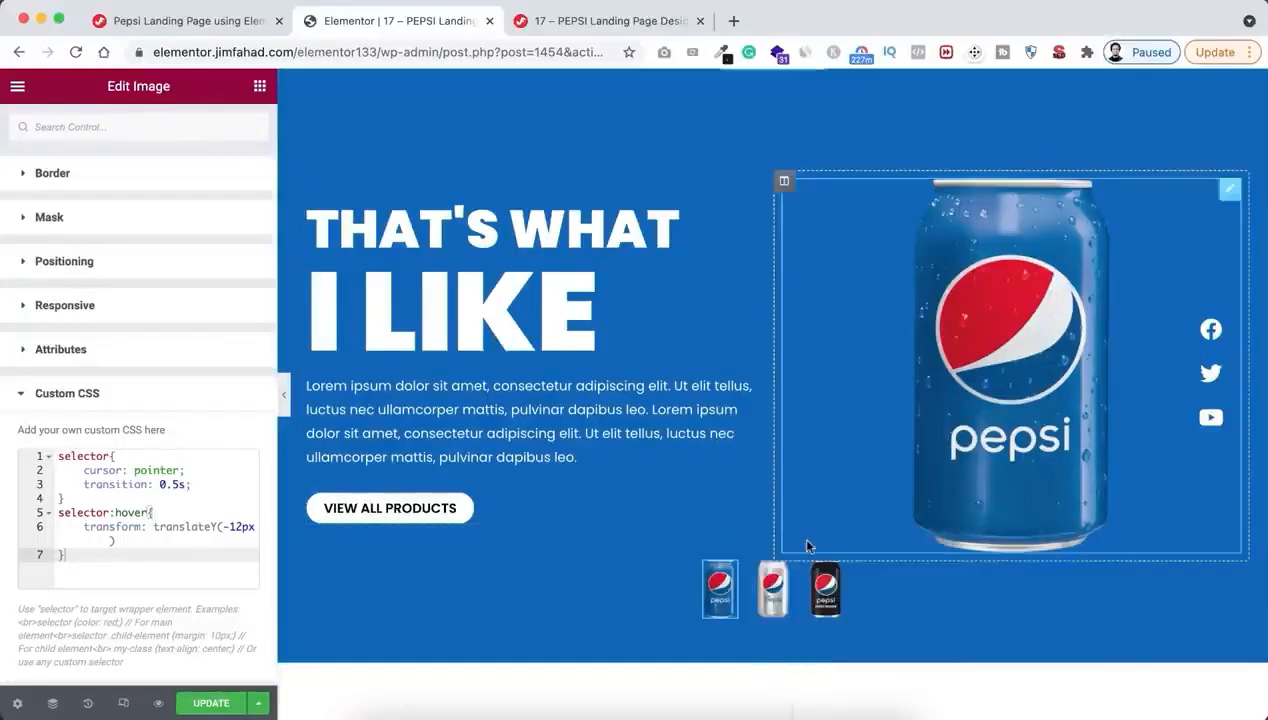
{"action": "right_click", "coordinate": [828, 600]}
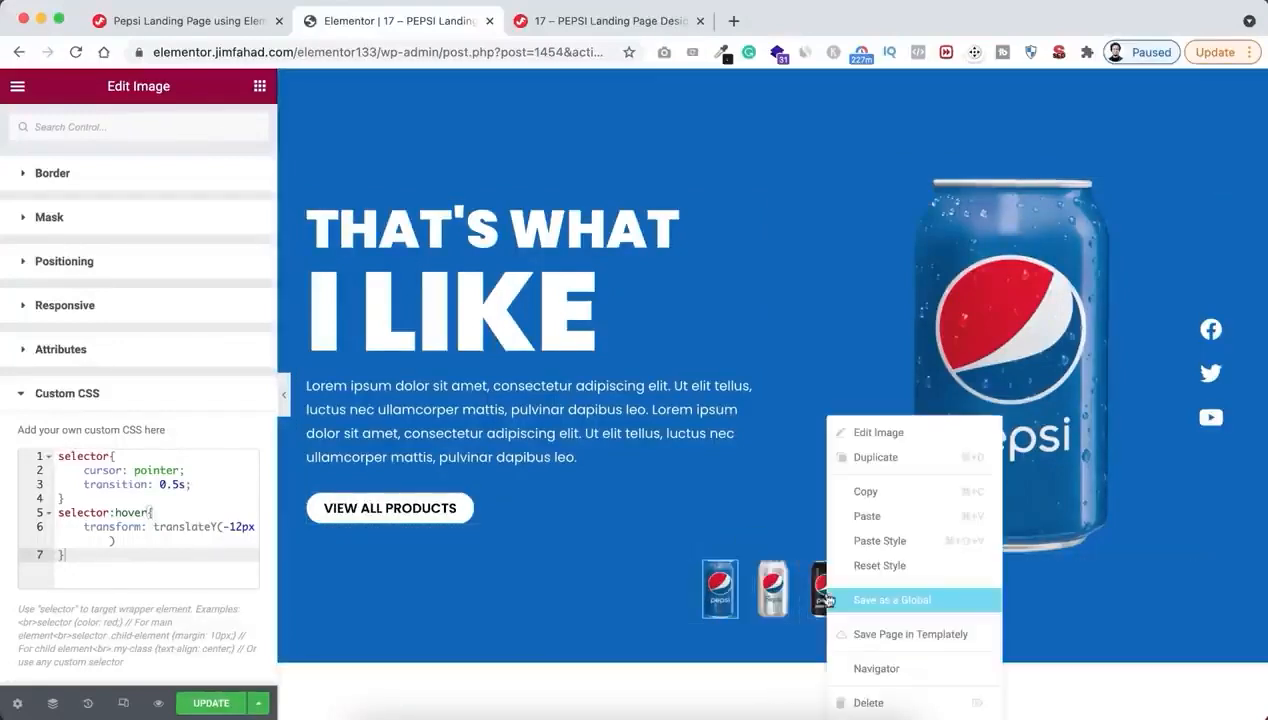
{"action": "left_click", "coordinate": [880, 545]}
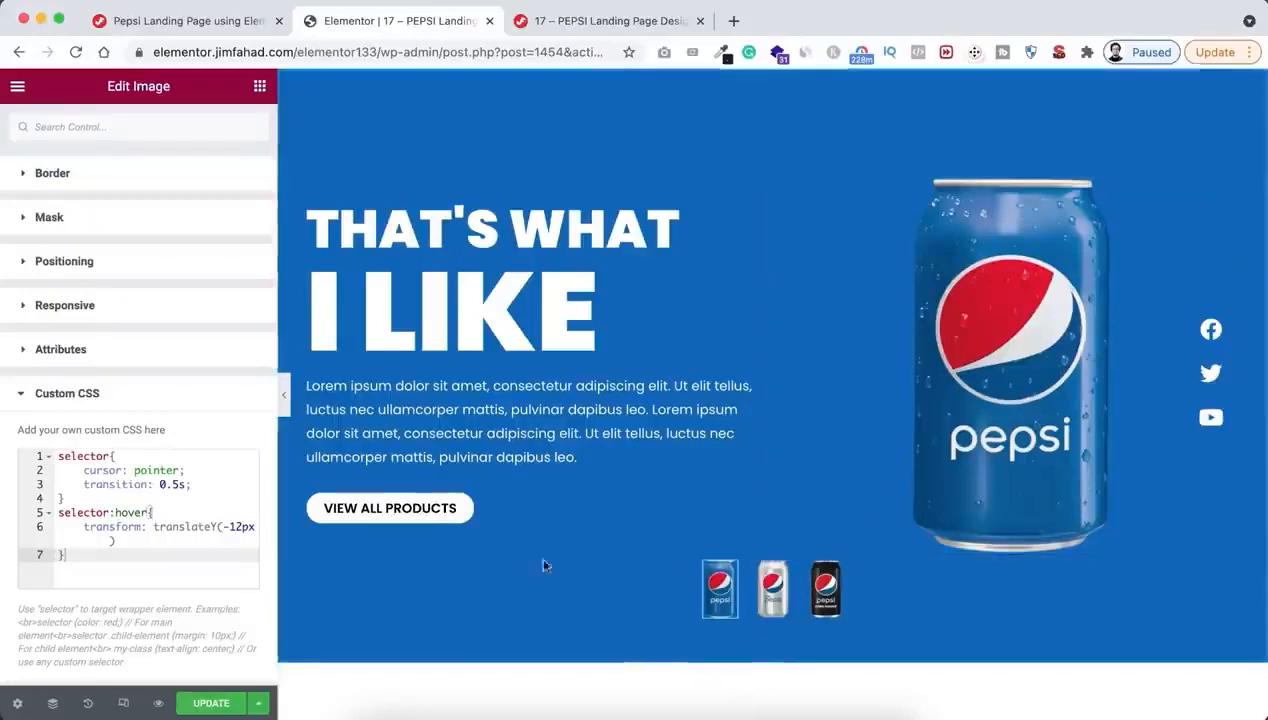
Find the HTML widget and add it in a new section below the blue hero section
{"action": "left_click", "coordinate": [259, 88]}
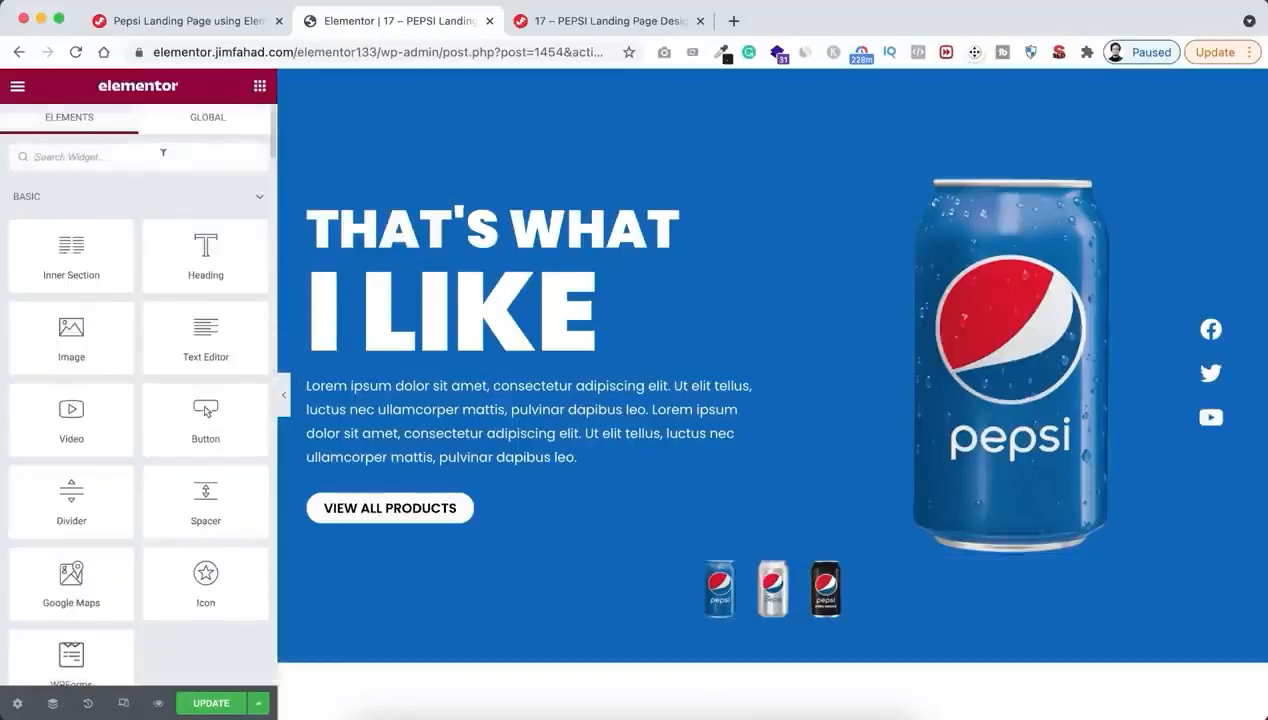
{"action": "left_click", "coordinate": [162, 155]}
{"action": "type", "text": "html"}
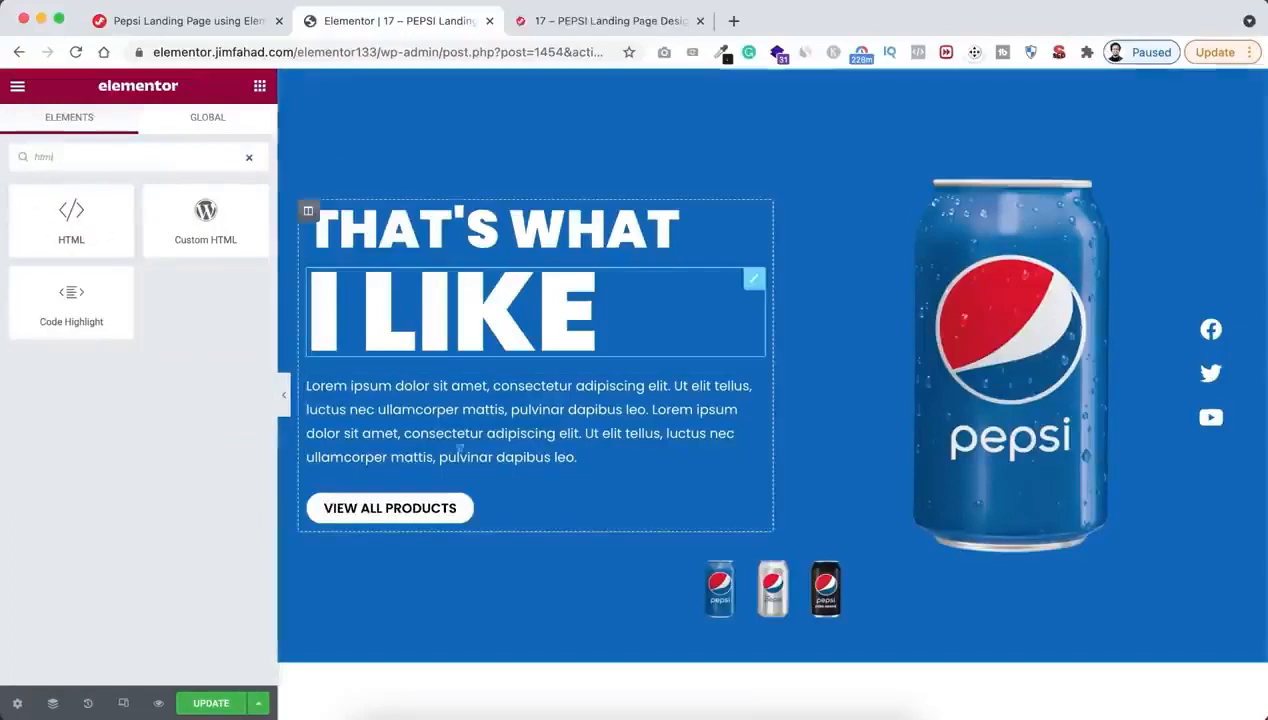
{"action": "scroll", "coordinate": [598, 594], "scroll_direction": "down", "scroll_amount": 2}
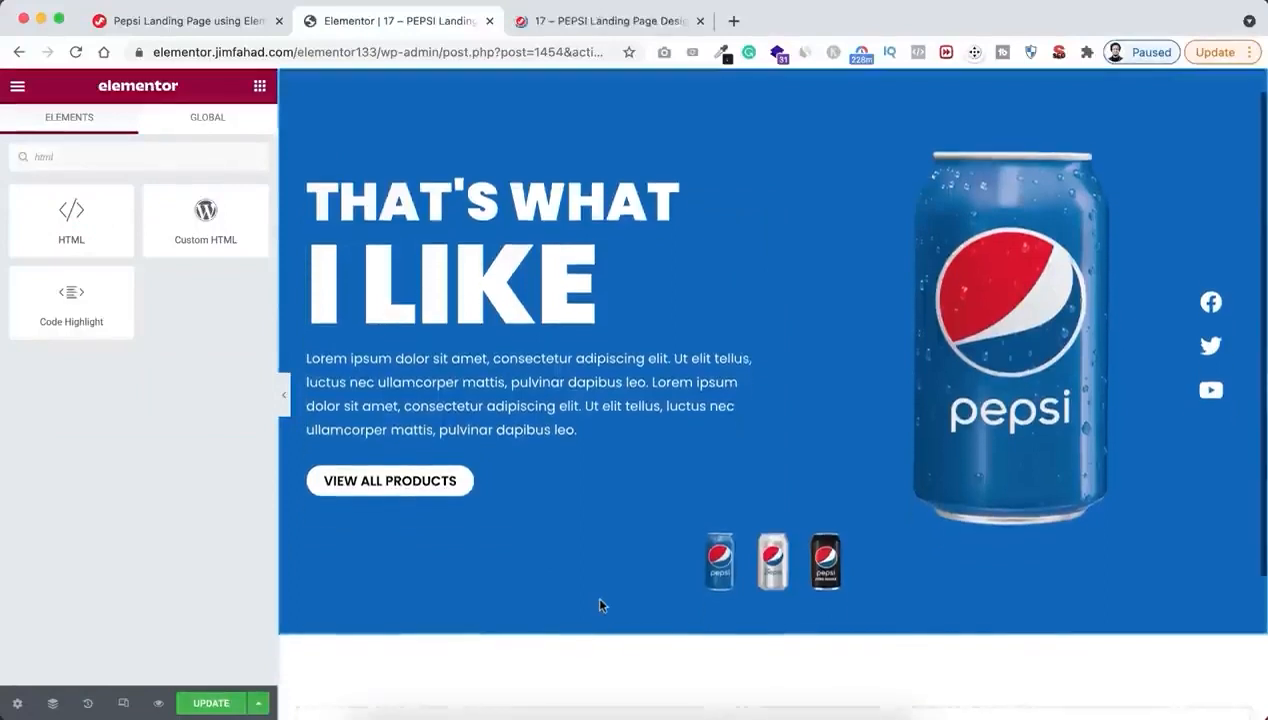
{"action": "scroll", "coordinate": [600, 605], "scroll_direction": "down", "scroll_amount": 3}
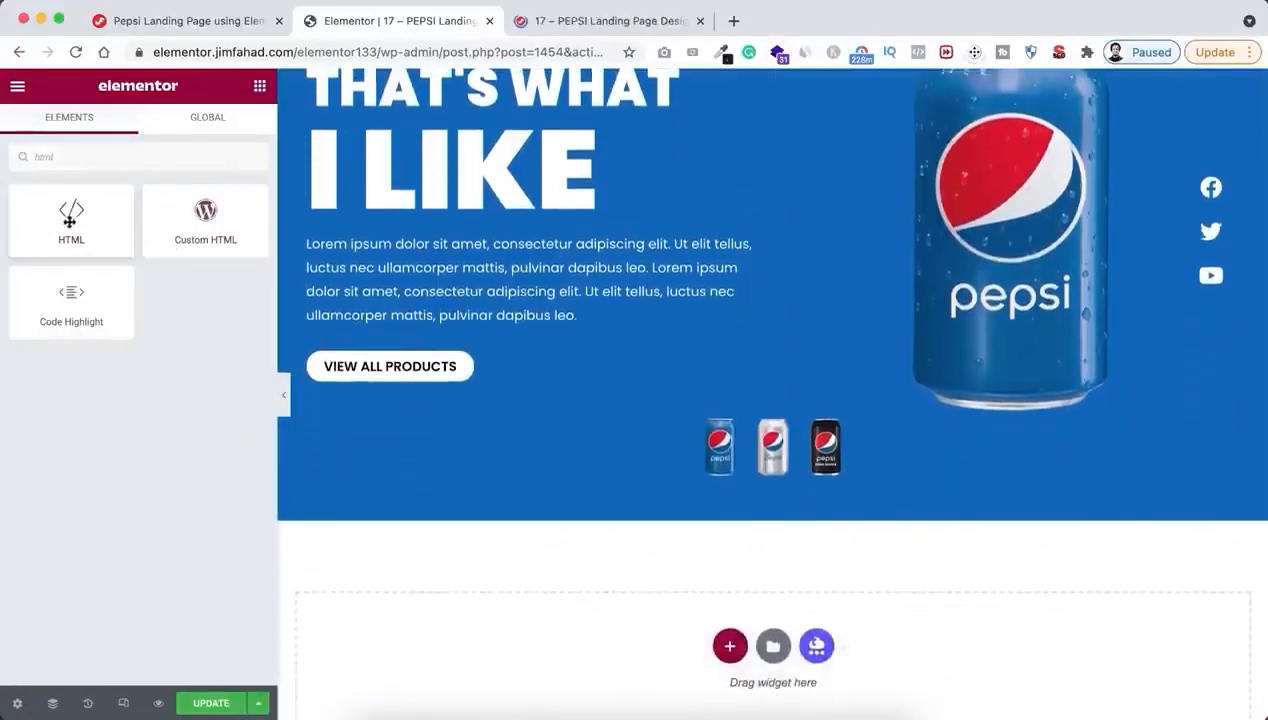
{"action": "left_click_drag", "start_coordinate": [63, 220], "coordinate": [609, 622]}
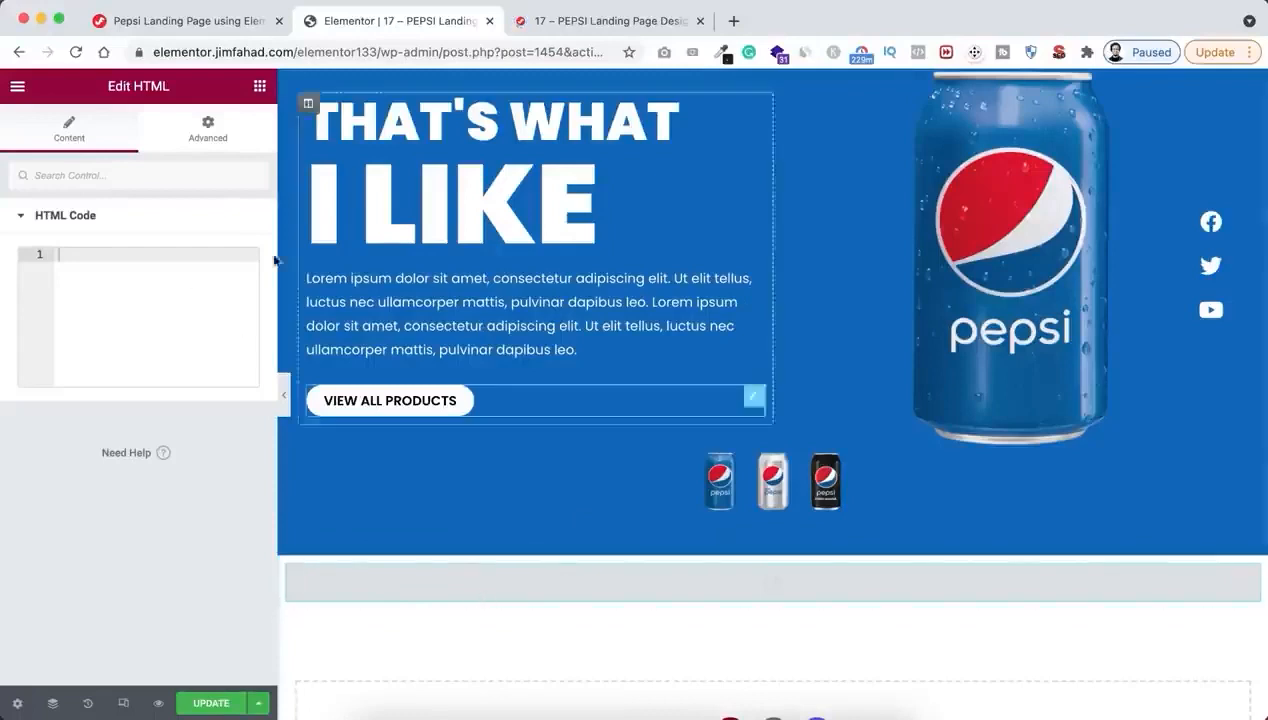
Copy the JavaScript snippet for thumbnails from the Pepsi tutorial web page into the HTML widget's code
{"action": "left_click", "coordinate": [208, 22]}
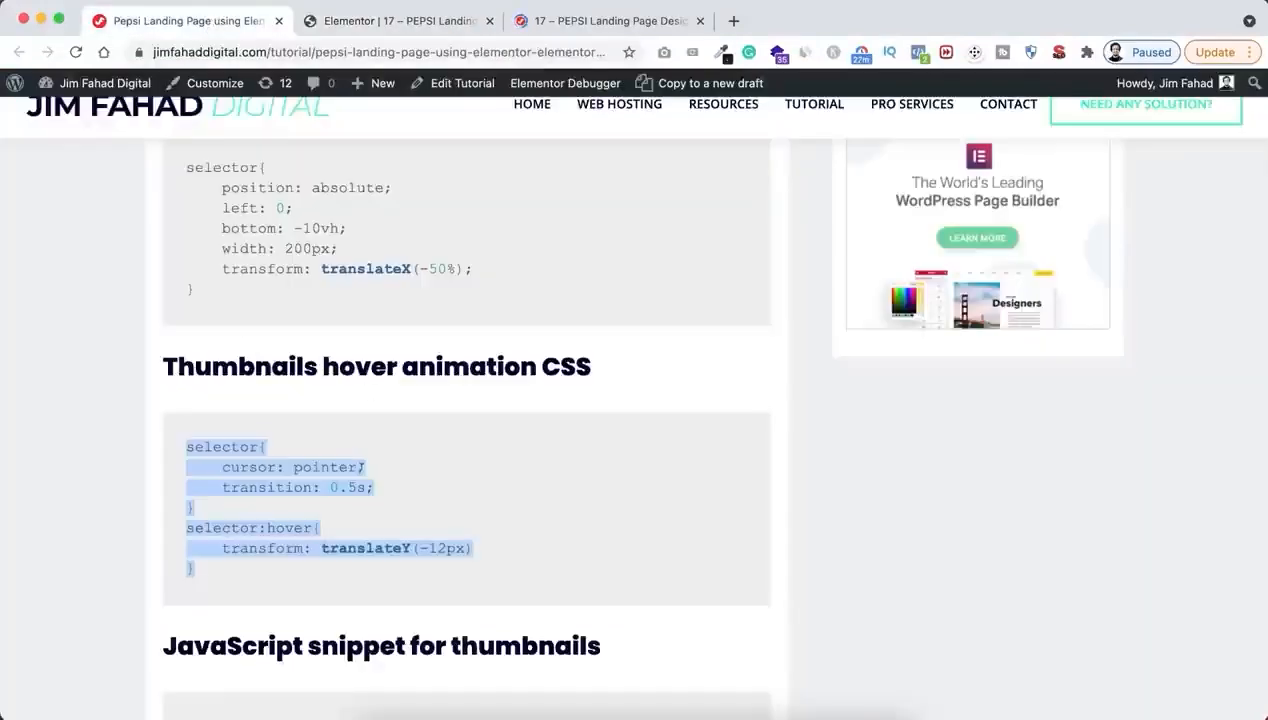
{"action": "scroll", "coordinate": [498, 612], "scroll_direction": "down", "scroll_amount": 7}
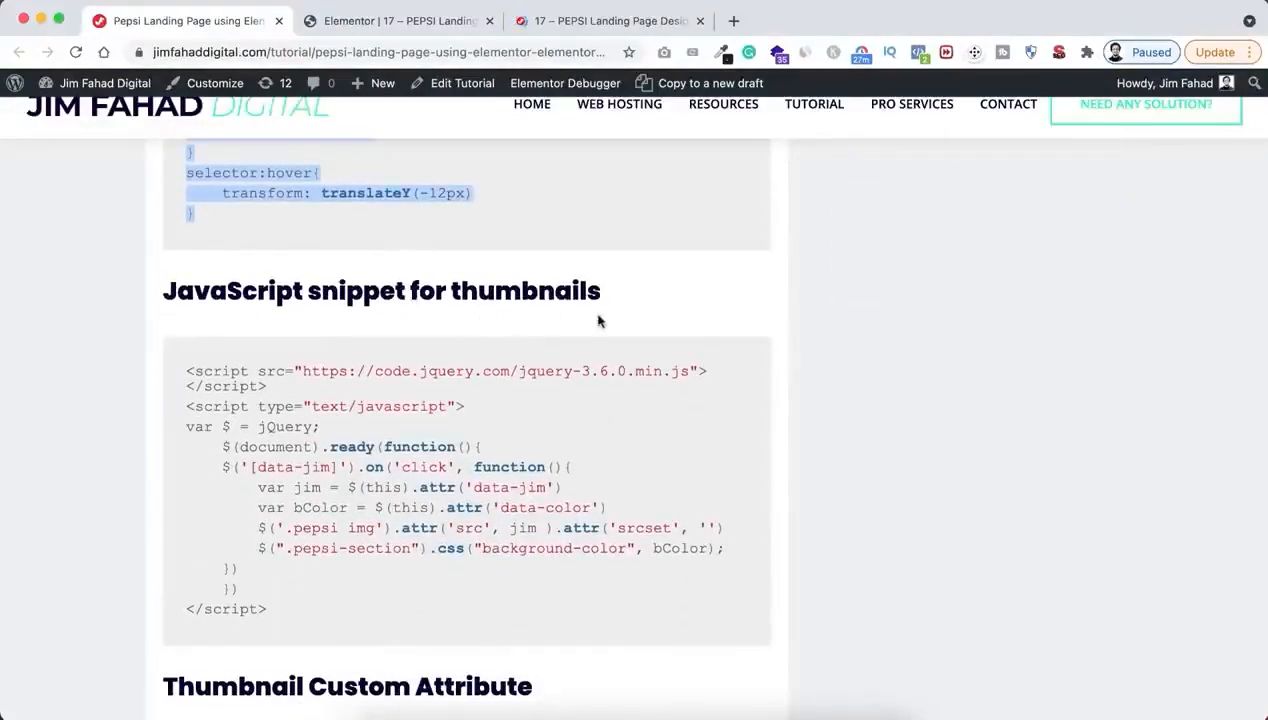
{"action": "left_click_drag", "start_coordinate": [195, 369], "coordinate": [285, 610]}
{"action": "key", "text": "super+c"}
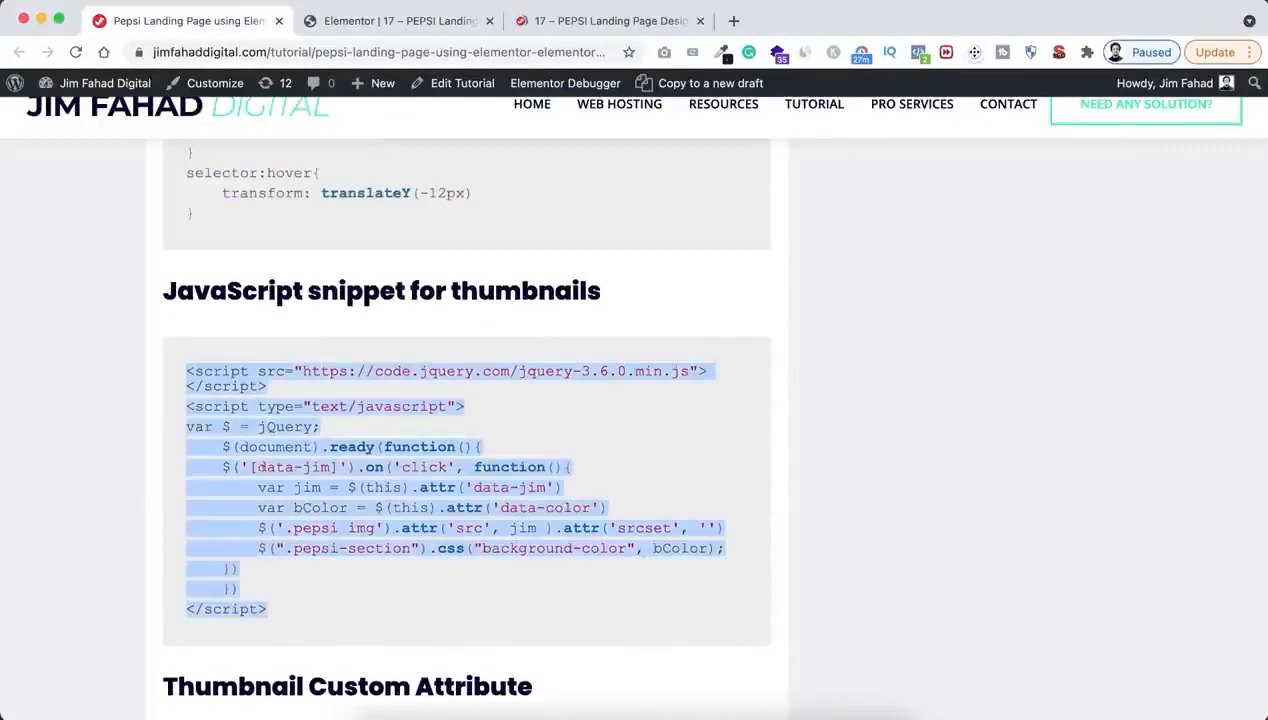
{"action": "left_click", "coordinate": [407, 22]}
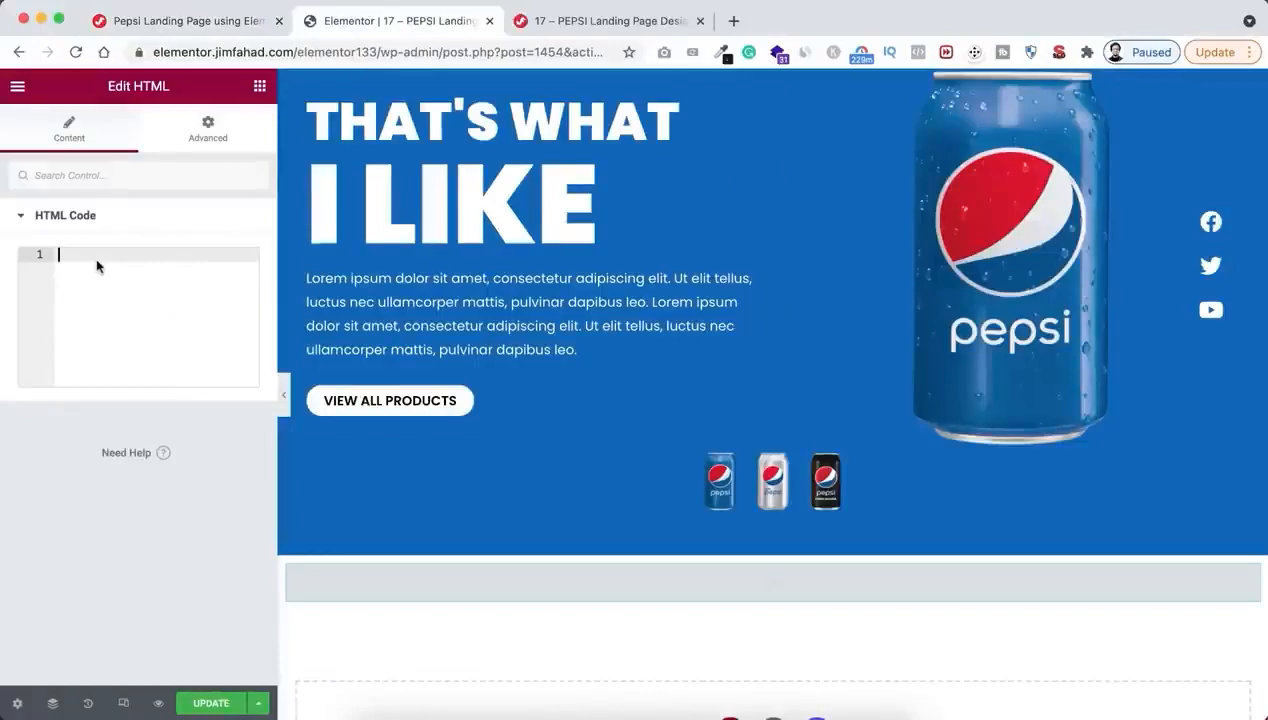
{"action": "key", "text": "super+v"}
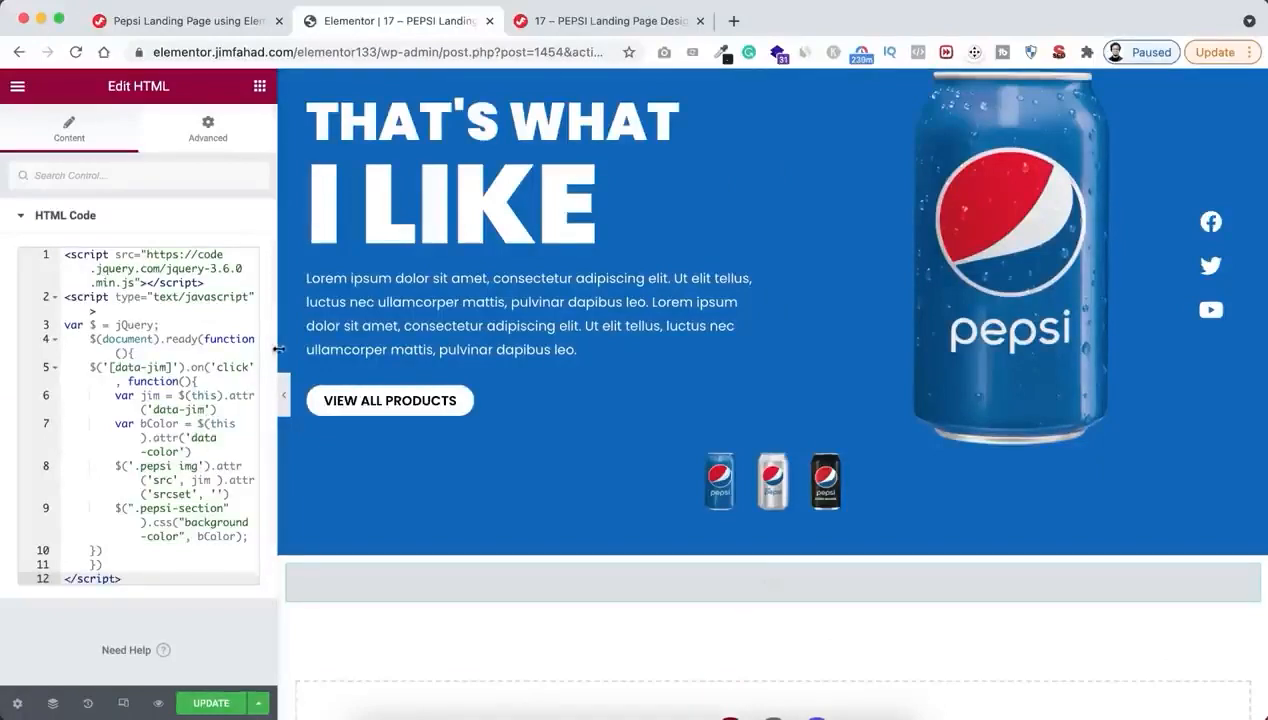
{"action": "left_click_drag", "start_coordinate": [297, 349], "coordinate": [623, 349]}
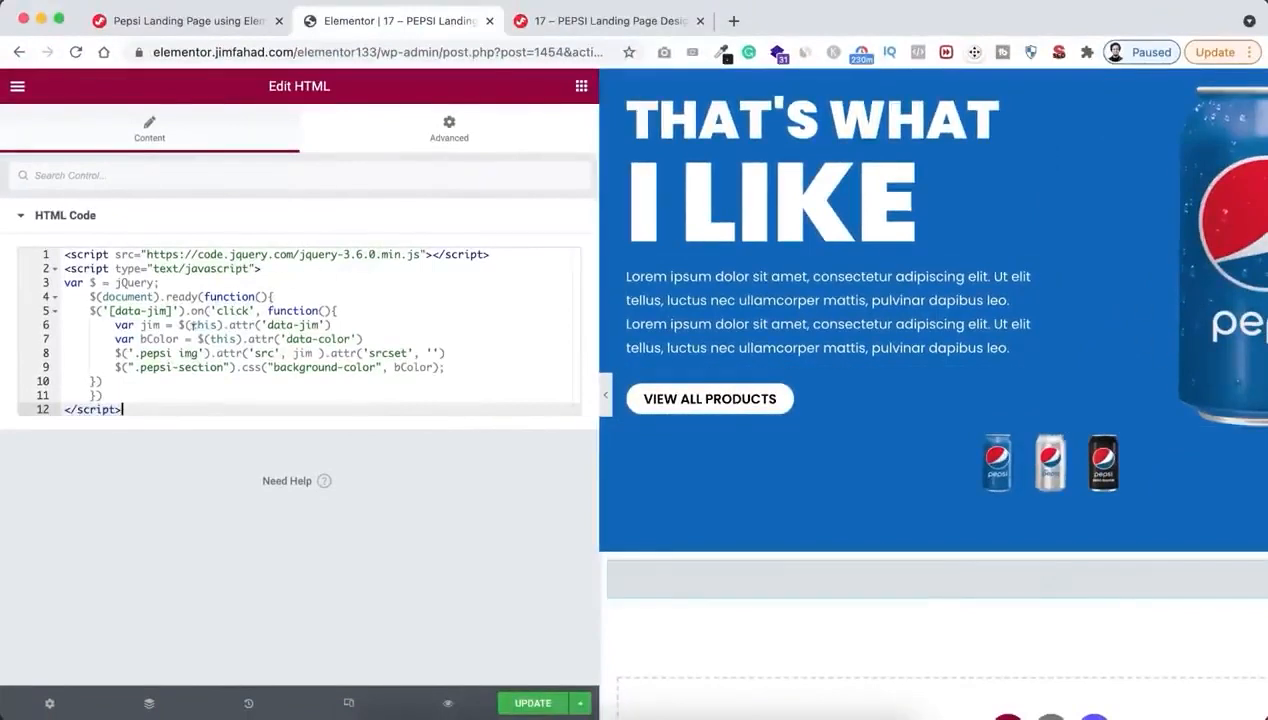
{"action": "left_click", "coordinate": [995, 466]}
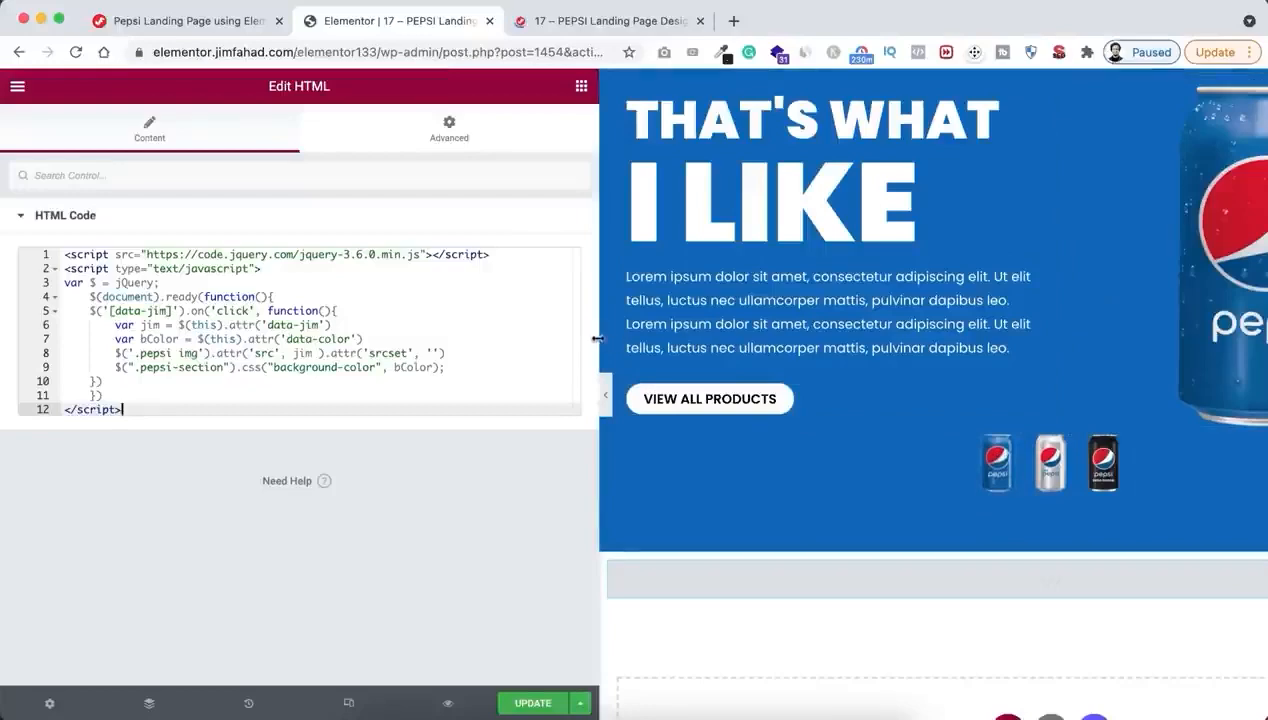
{"action": "left_click_drag", "start_coordinate": [597, 340], "coordinate": [270, 372]}
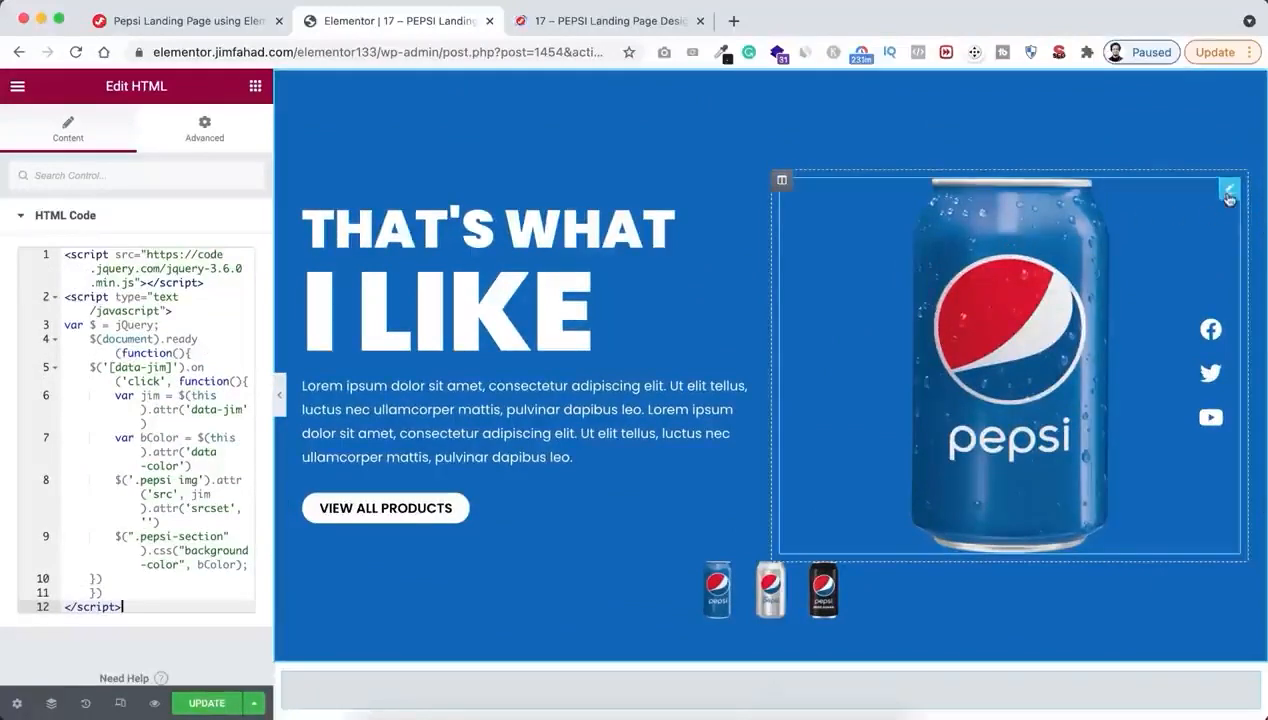
Assign the CSS class pepsi to the large can image in the hero
{"action": "left_click", "coordinate": [1229, 196]}
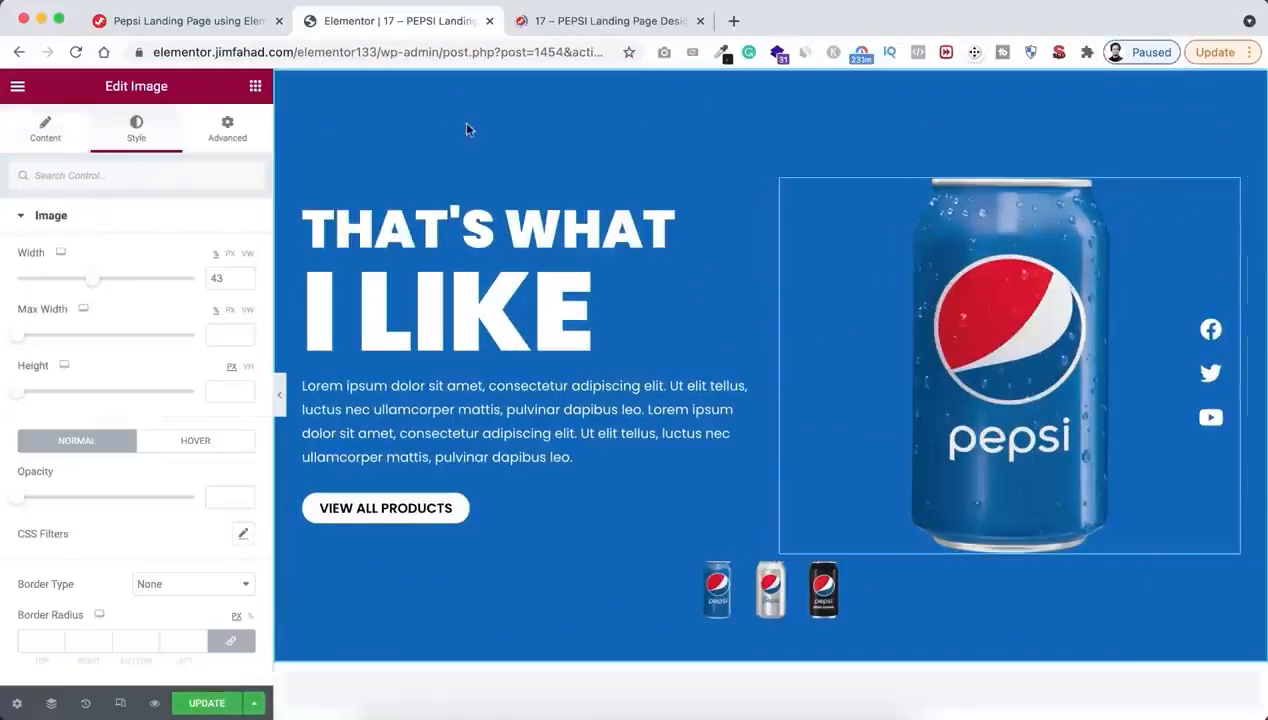
{"action": "left_click", "coordinate": [227, 130]}
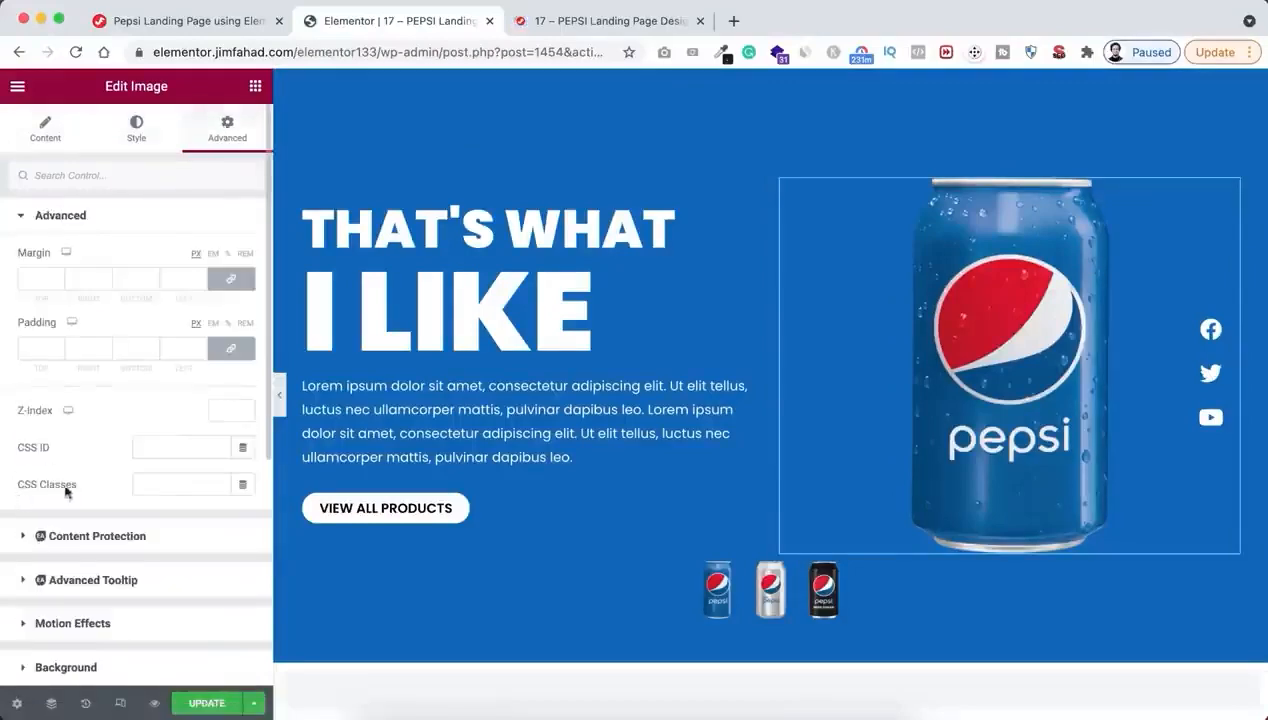
{"action": "left_click", "coordinate": [170, 482]}
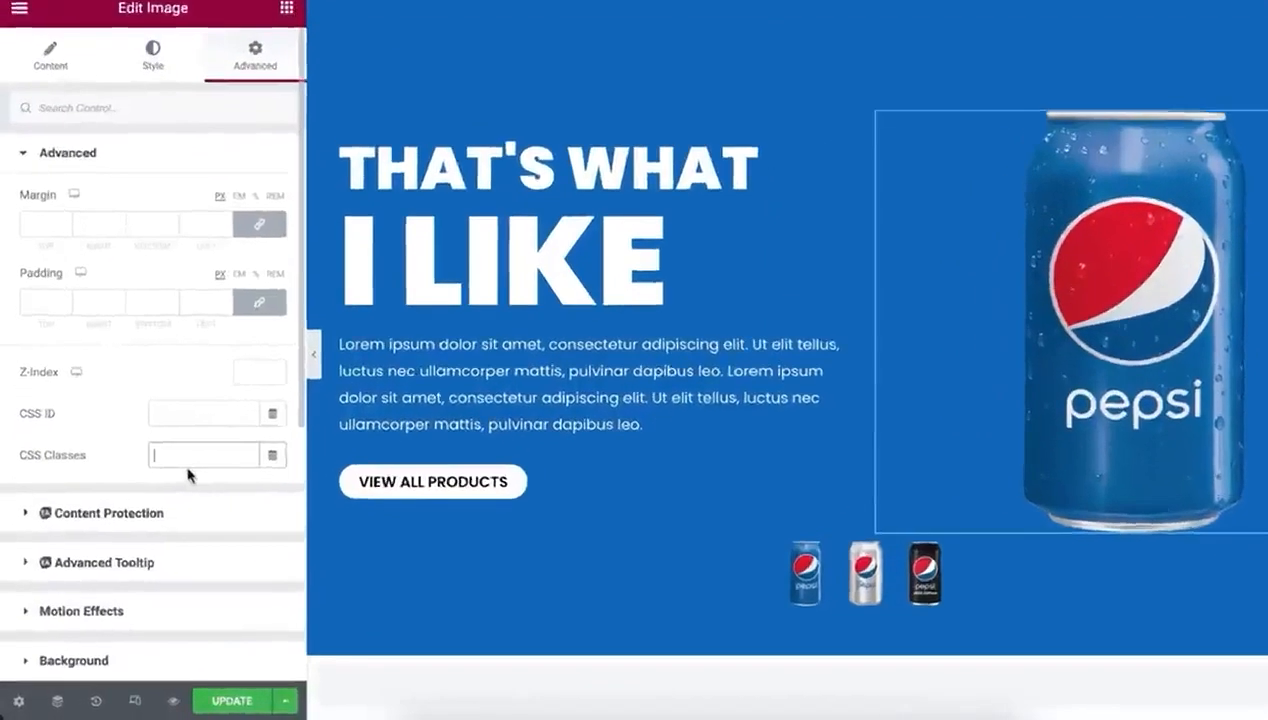
{"action": "type", "text": "pepsi"}
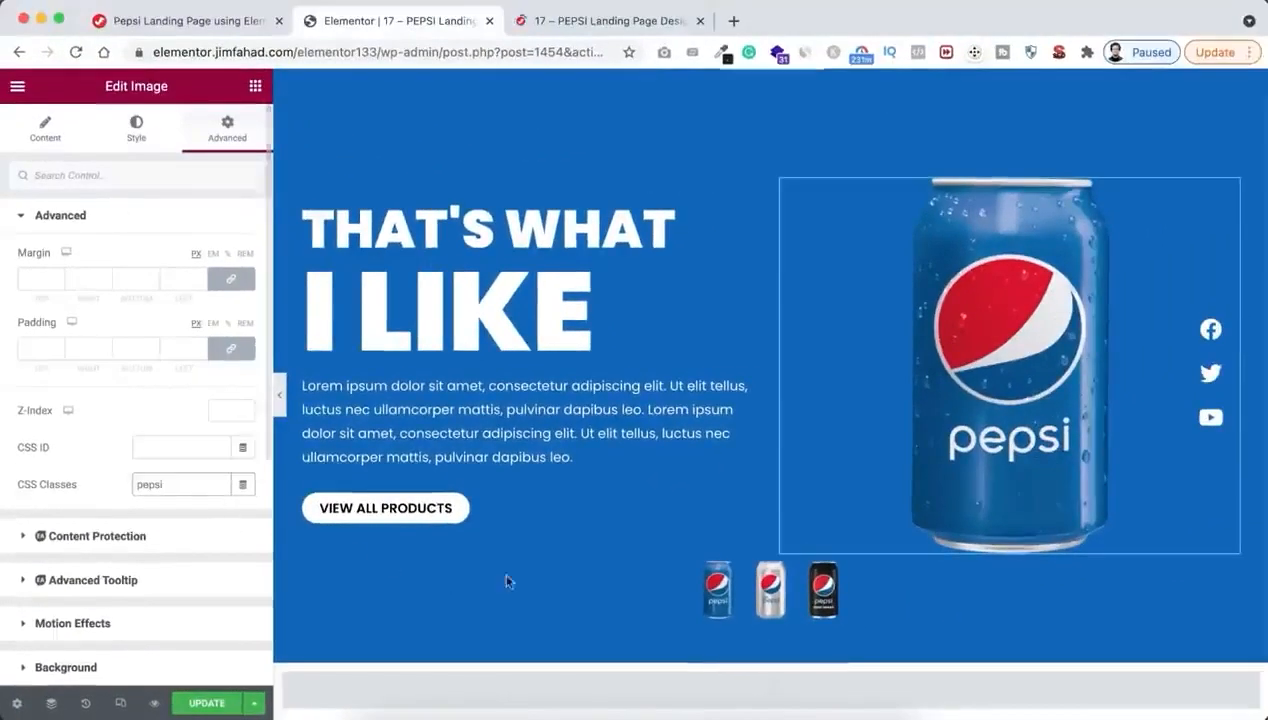
Copy the Thumbnail Custom Attribute data-jim|image_url from the tutorial web page into the blue can thumbnail's custom attributes
{"action": "left_click", "coordinate": [721, 595]}
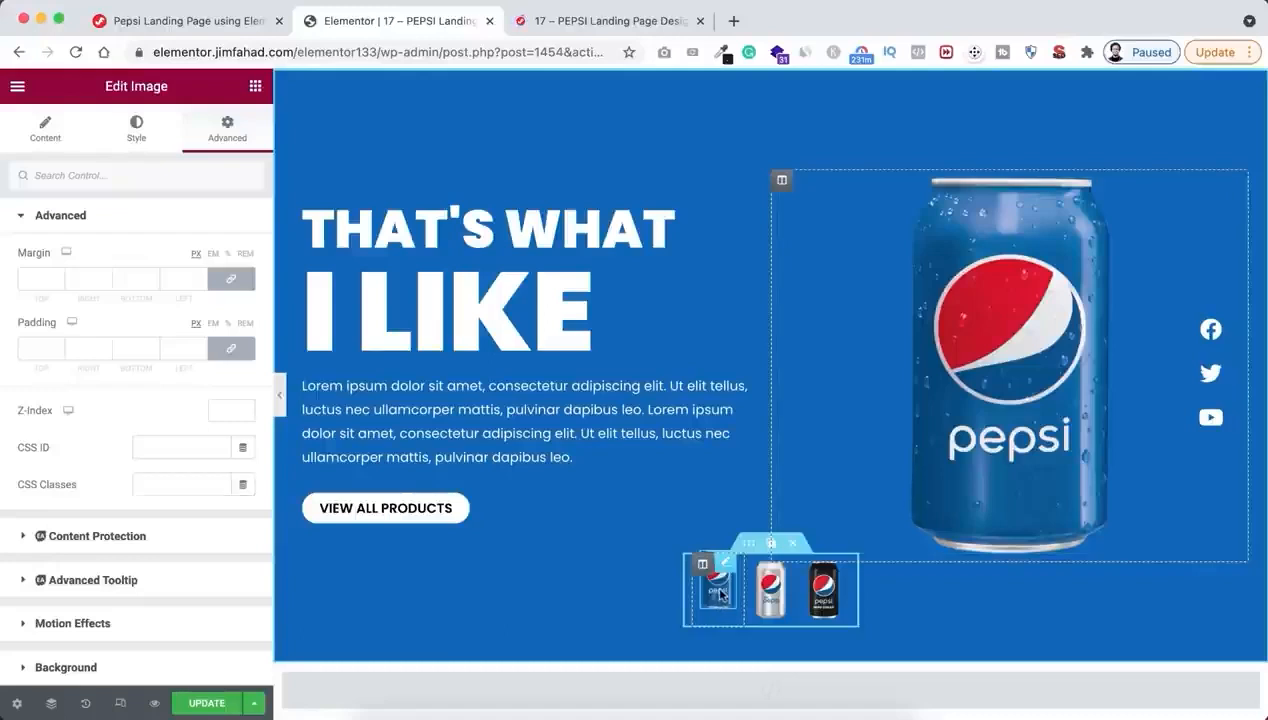
{"action": "scroll", "coordinate": [161, 564], "scroll_direction": "down", "scroll_amount": 8}
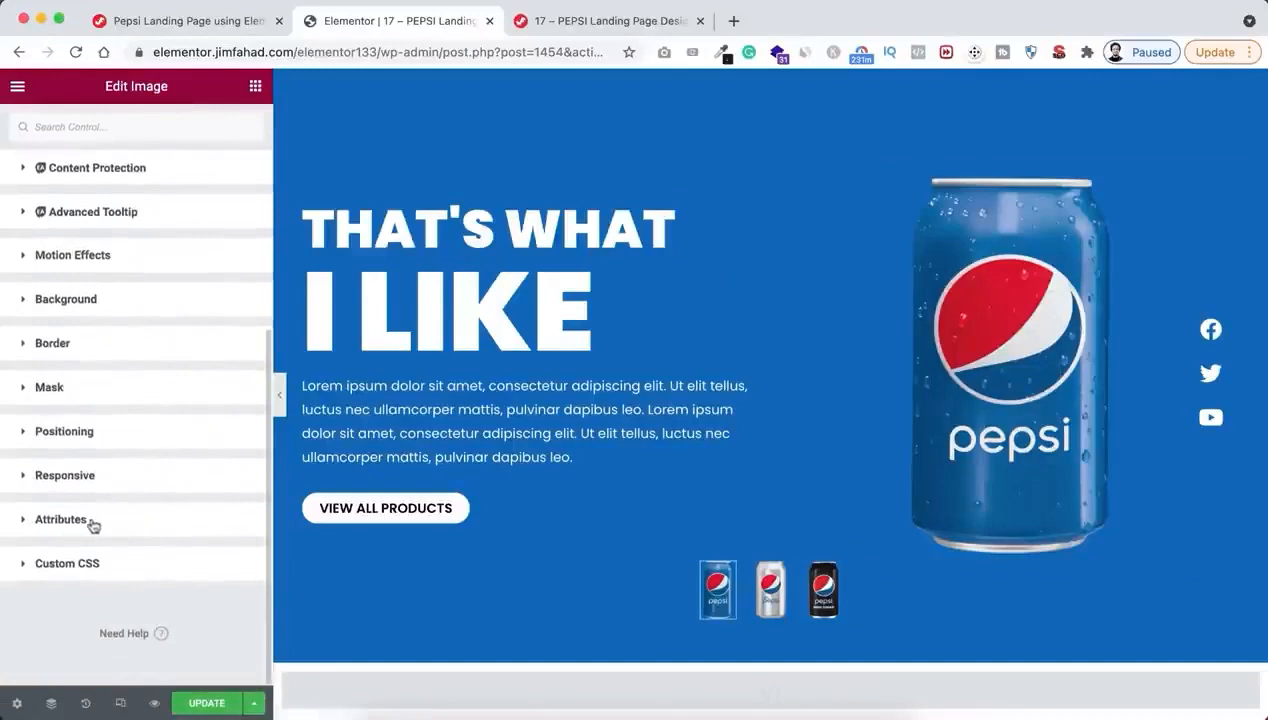
{"action": "left_click", "coordinate": [95, 520]}
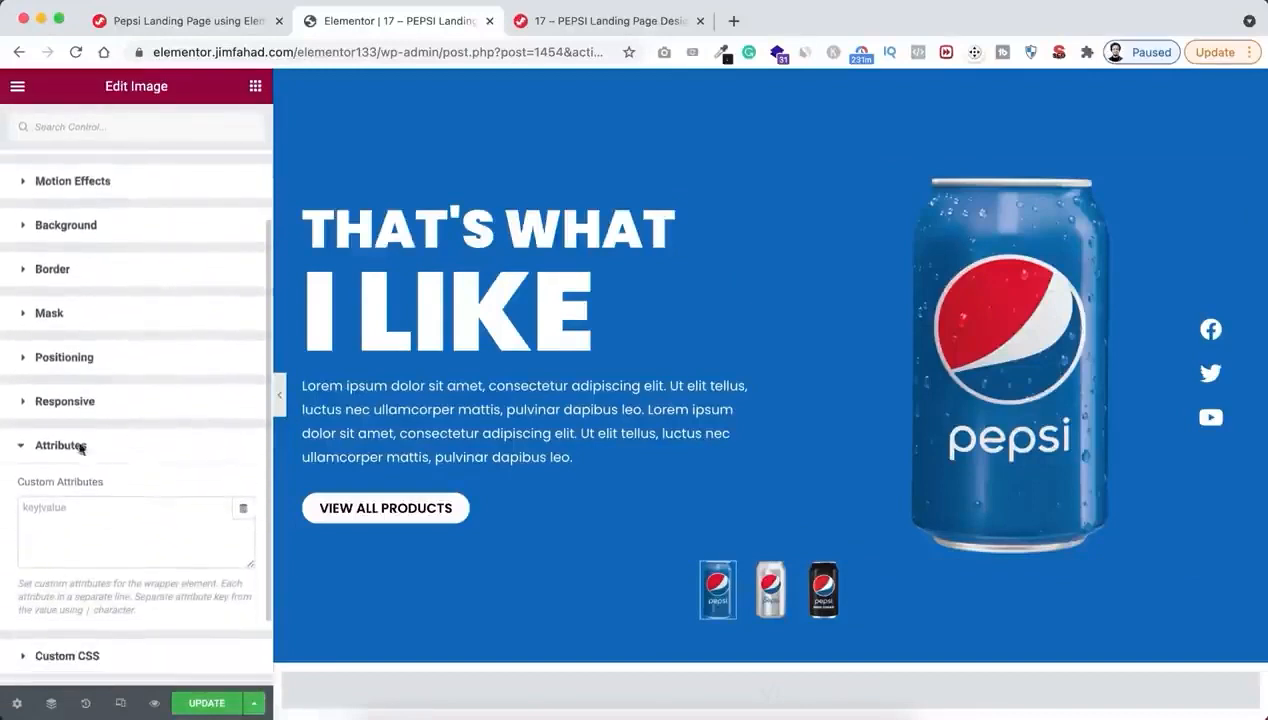
{"action": "left_click", "coordinate": [89, 509]}
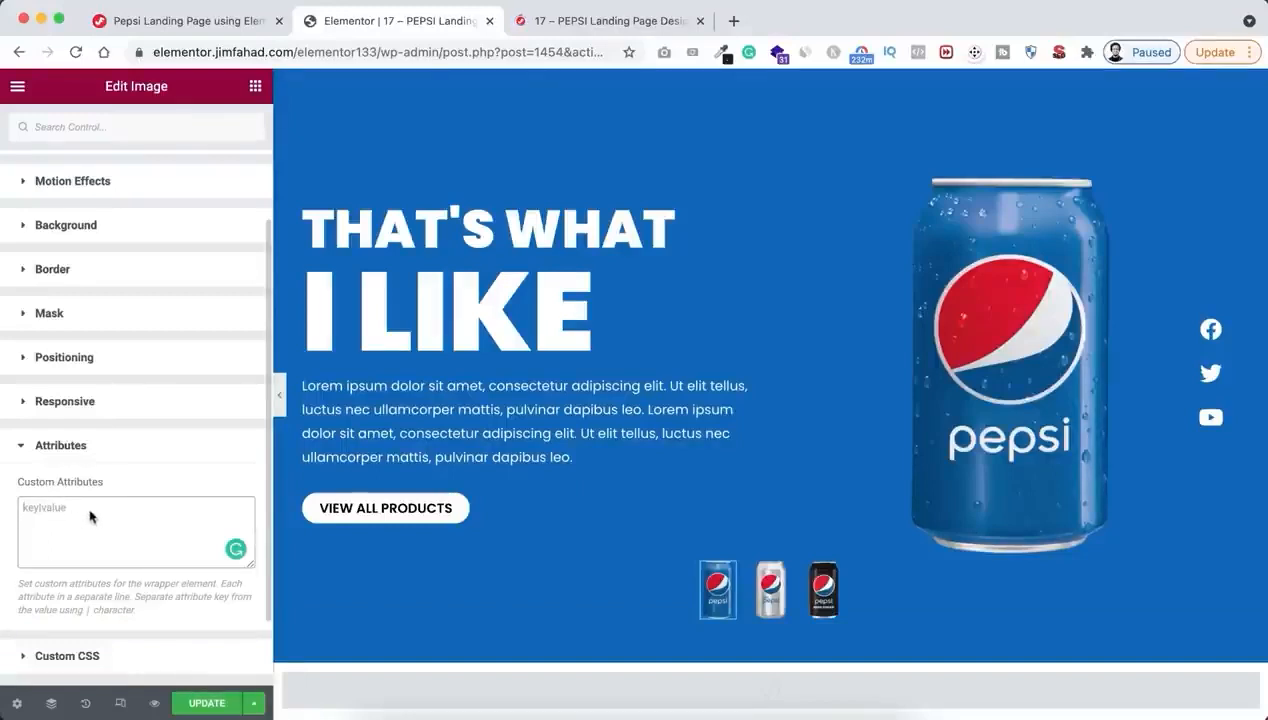
{"action": "left_click", "coordinate": [206, 22]}
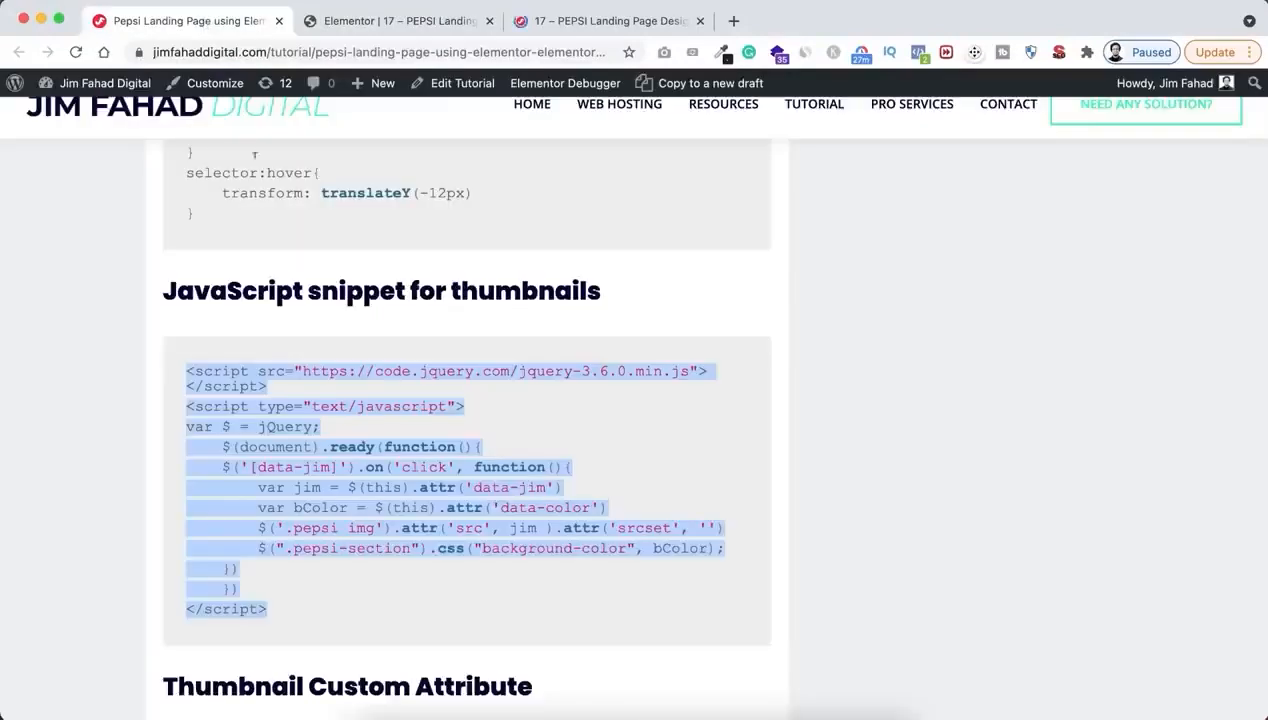
{"action": "scroll", "coordinate": [345, 483], "scroll_direction": "down", "scroll_amount": 5}
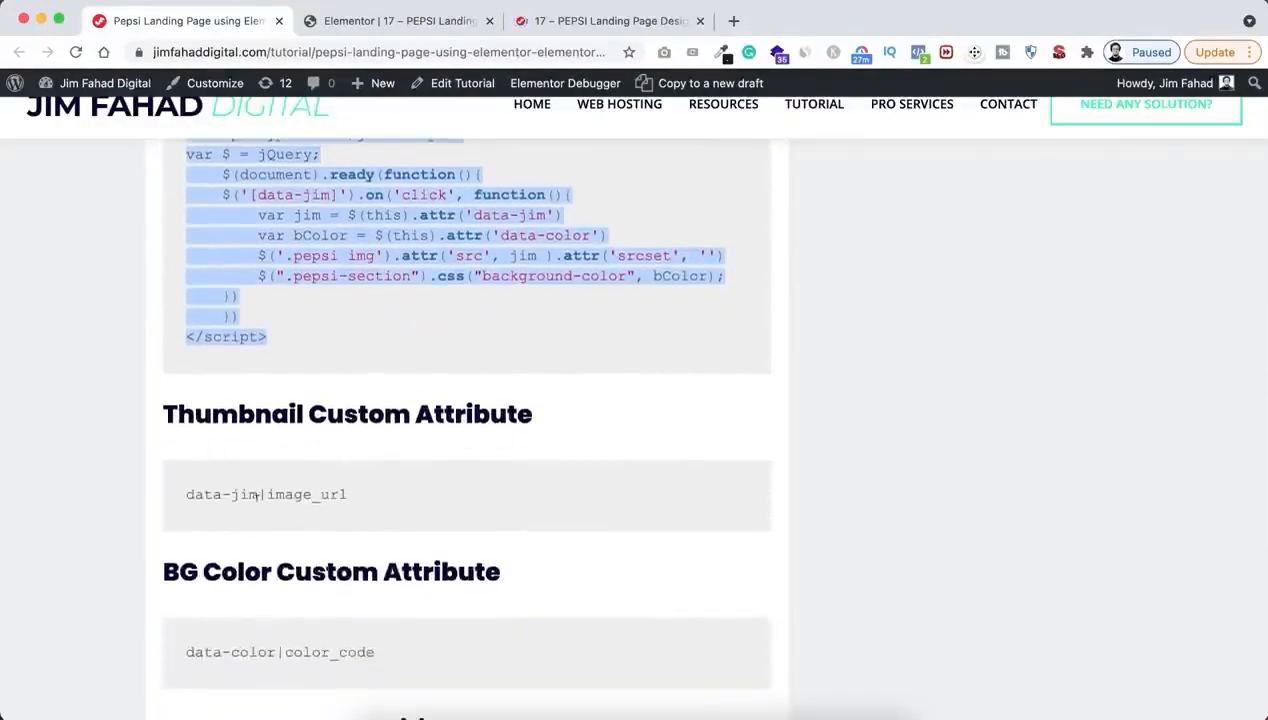
{"action": "left_click_drag", "start_coordinate": [187, 494], "coordinate": [352, 502]}
{"action": "key", "text": "super+c"}
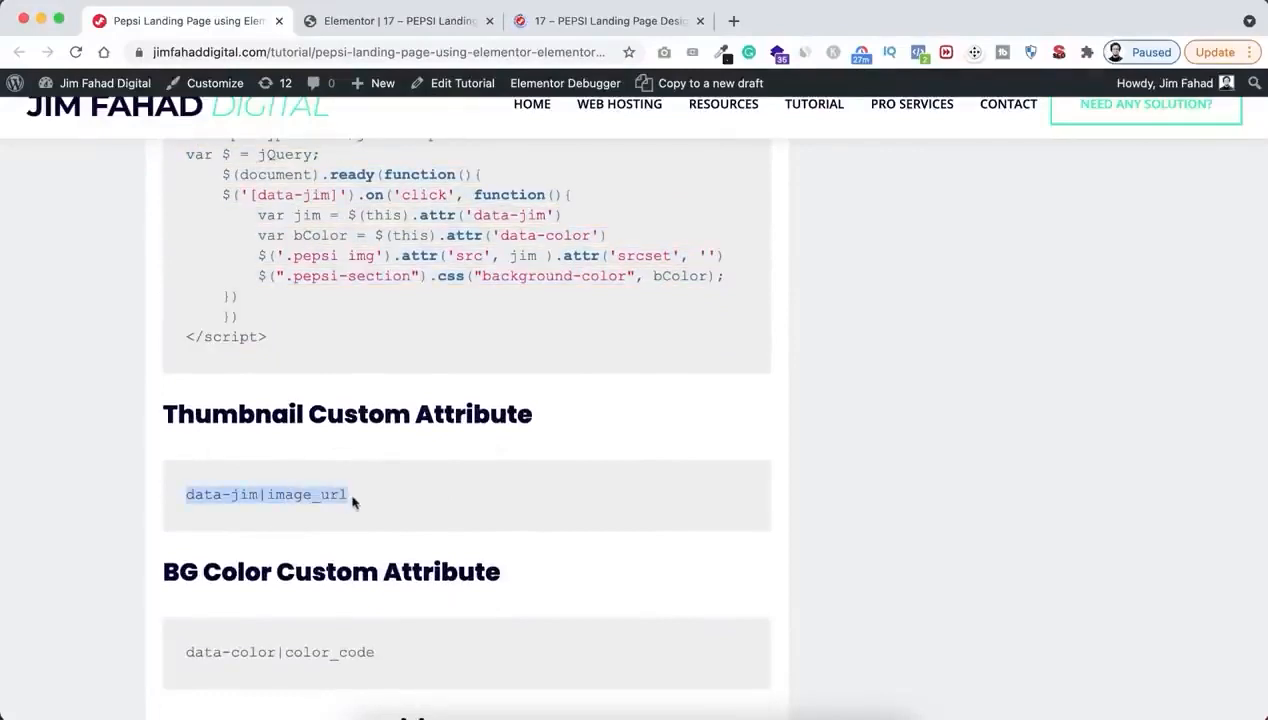
{"action": "left_click", "coordinate": [381, 20]}
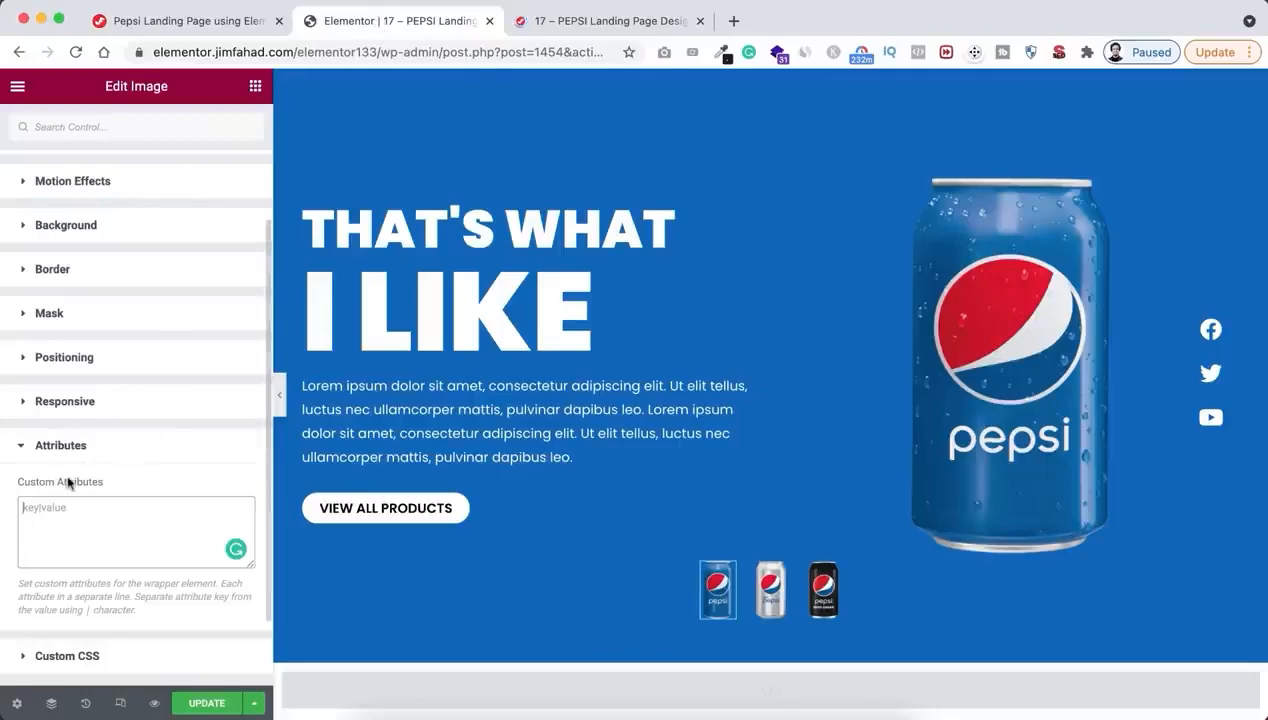
{"action": "left_click", "coordinate": [57, 508]}
{"action": "key", "text": "super+v"}
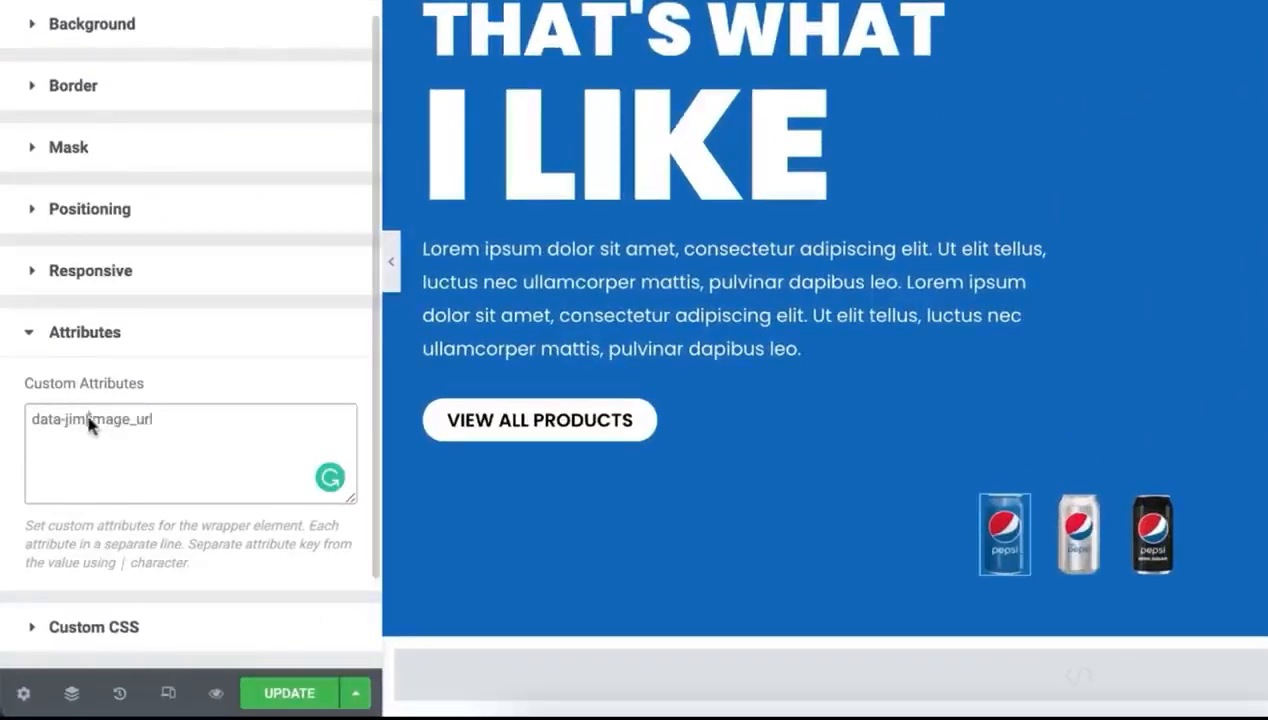
Copy the file URL of pepsi001.png from the media library for the blue can thumbnail
{"action": "left_click_drag", "start_coordinate": [90, 423], "coordinate": [144, 424]}
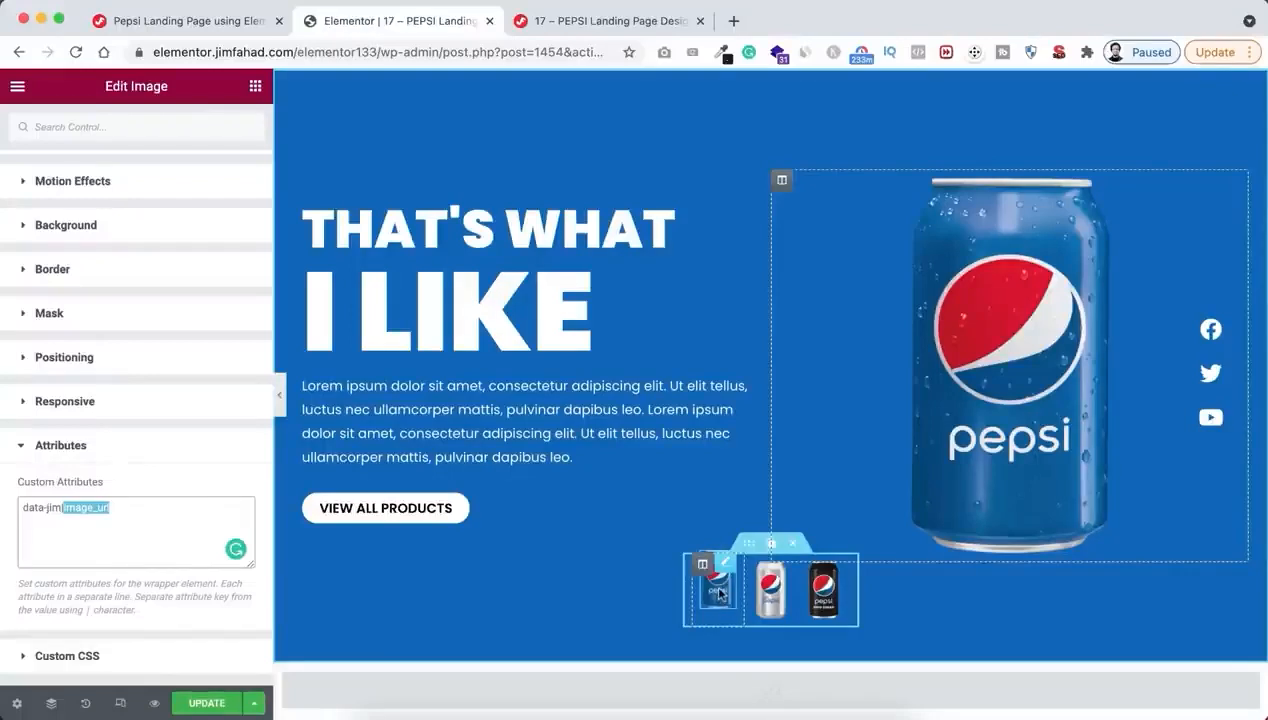
{"action": "scroll", "coordinate": [158, 322], "scroll_direction": "up", "scroll_amount": 5}
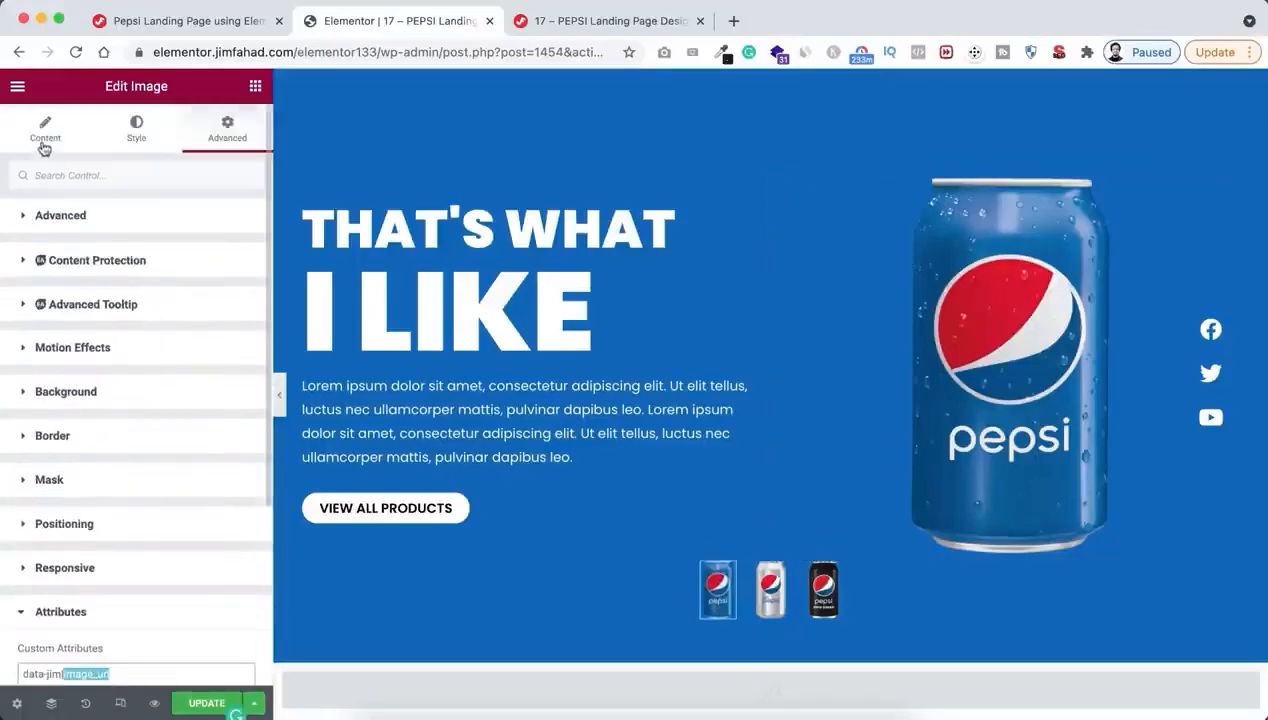
{"action": "left_click", "coordinate": [44, 141]}
{"action": "left_click", "coordinate": [116, 318]}
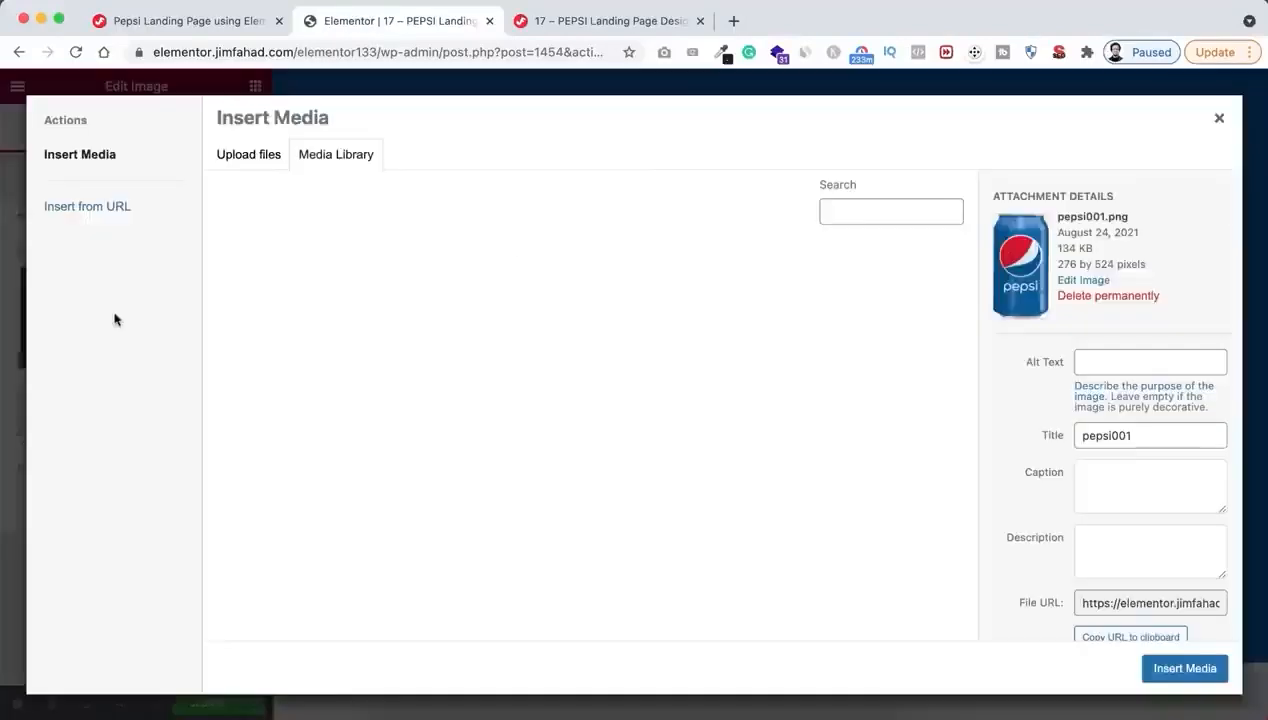
{"action": "scroll", "coordinate": [1124, 453], "scroll_direction": "down", "scroll_amount": 2}
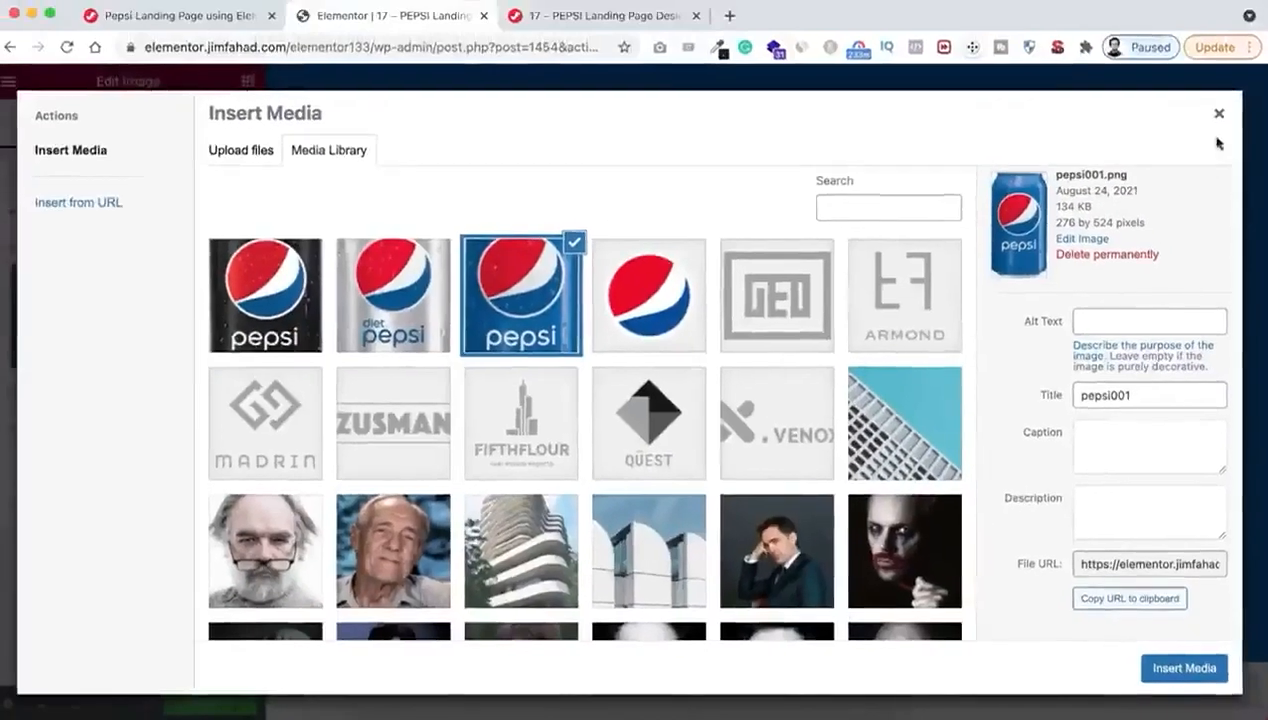
{"action": "left_click", "coordinate": [1219, 113]}
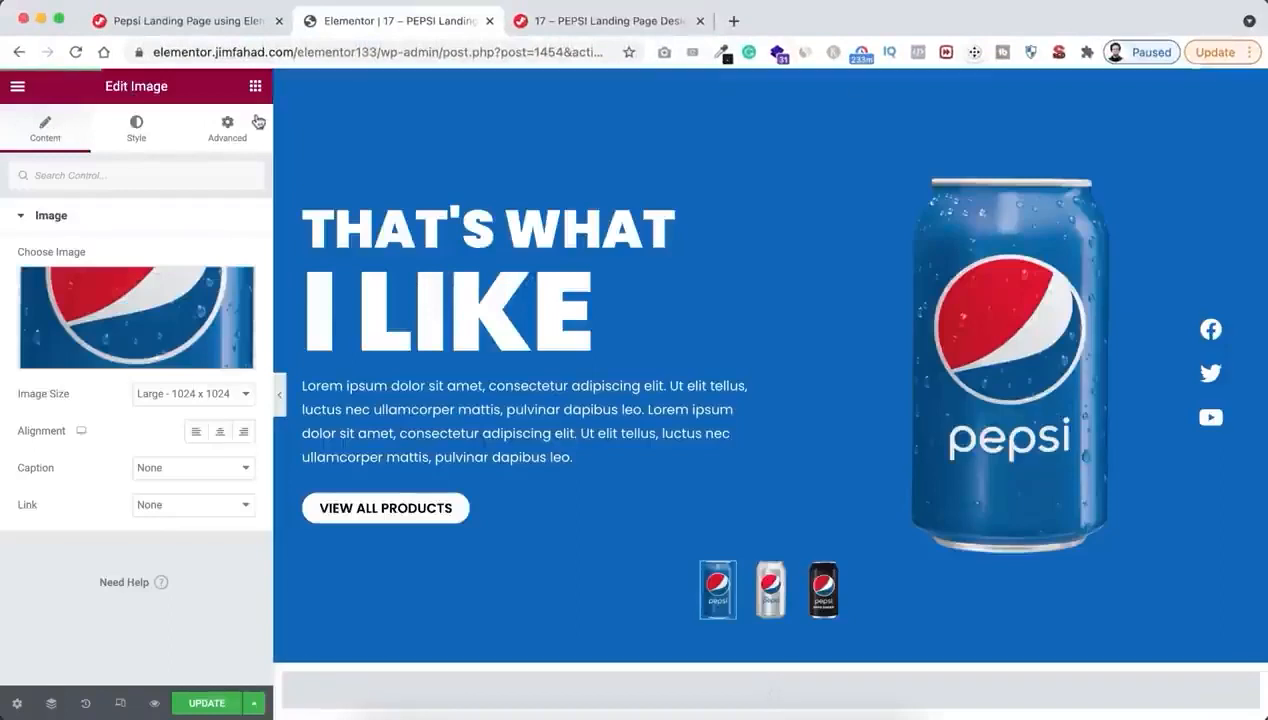
Replace the image_url placeholder in the blue can thumbnail's custom attributes with the copied pepsi001.png URL
{"action": "left_click", "coordinate": [222, 130]}
{"action": "scroll", "coordinate": [133, 453], "scroll_direction": "down", "scroll_amount": 5}
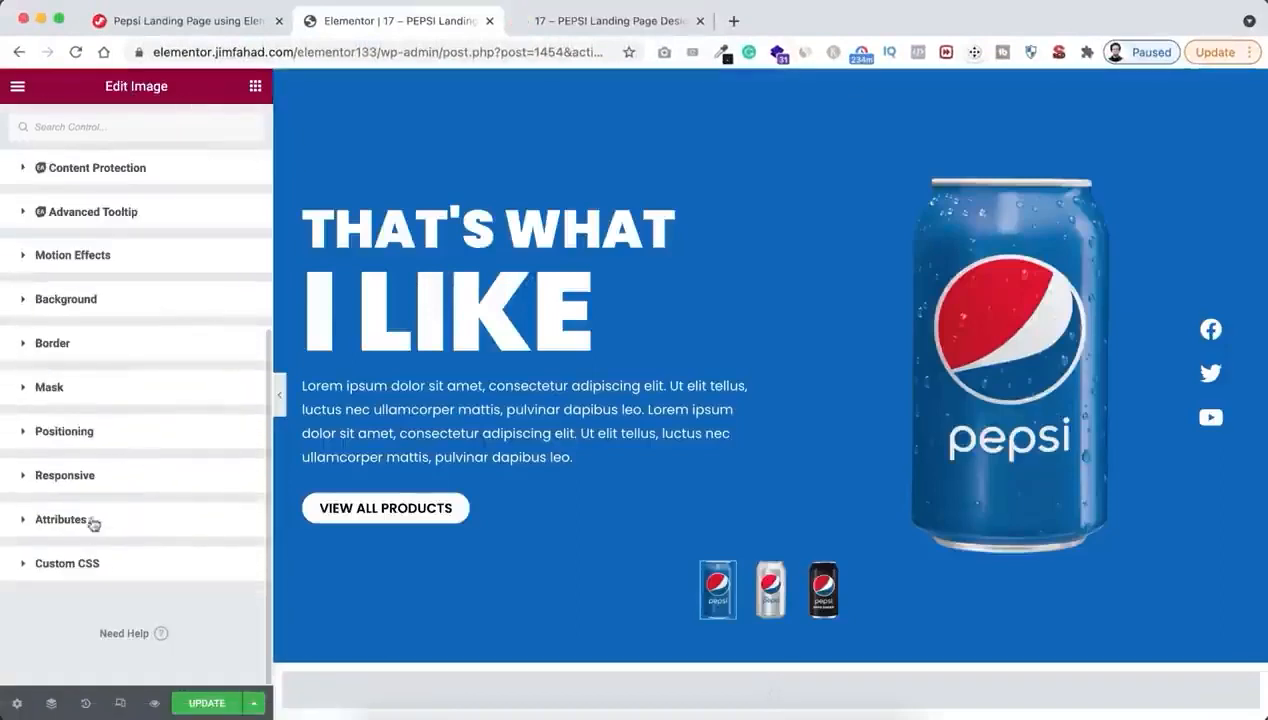
{"action": "left_click", "coordinate": [88, 525]}
{"action": "scroll", "coordinate": [85, 510], "scroll_direction": "down", "scroll_amount": 4}
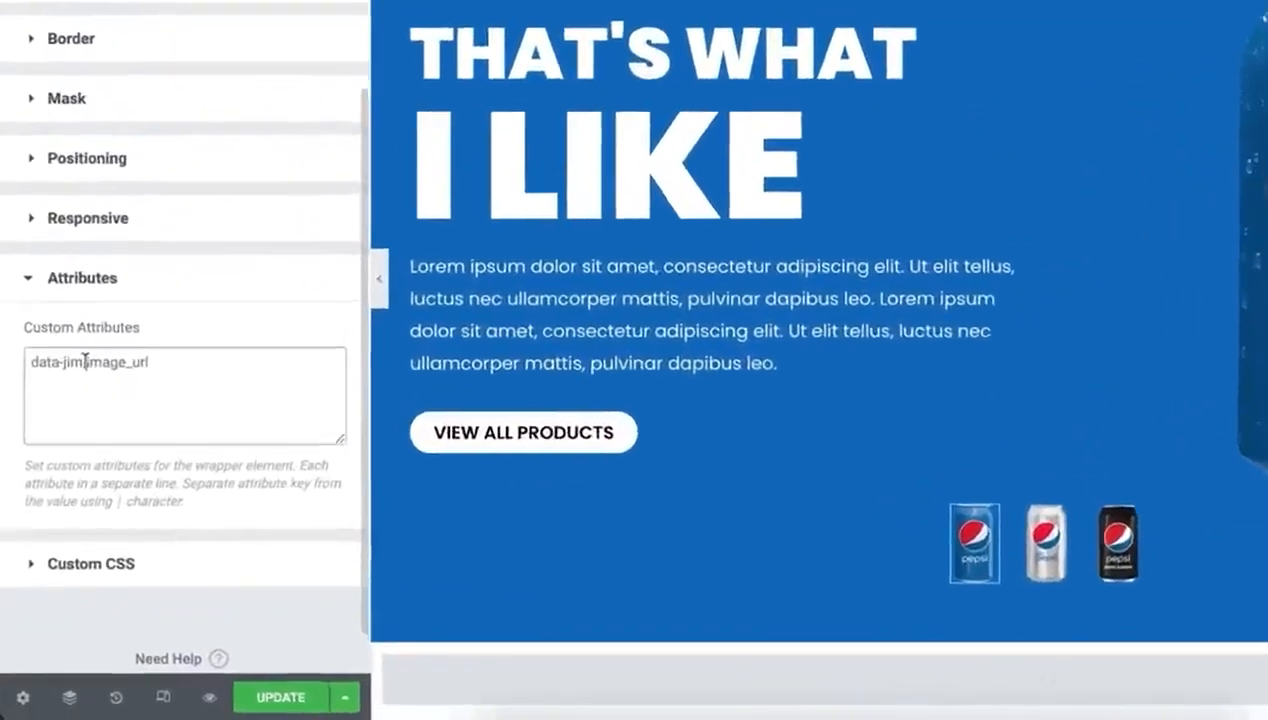
{"action": "left_click_drag", "start_coordinate": [64, 456], "coordinate": [129, 455]}
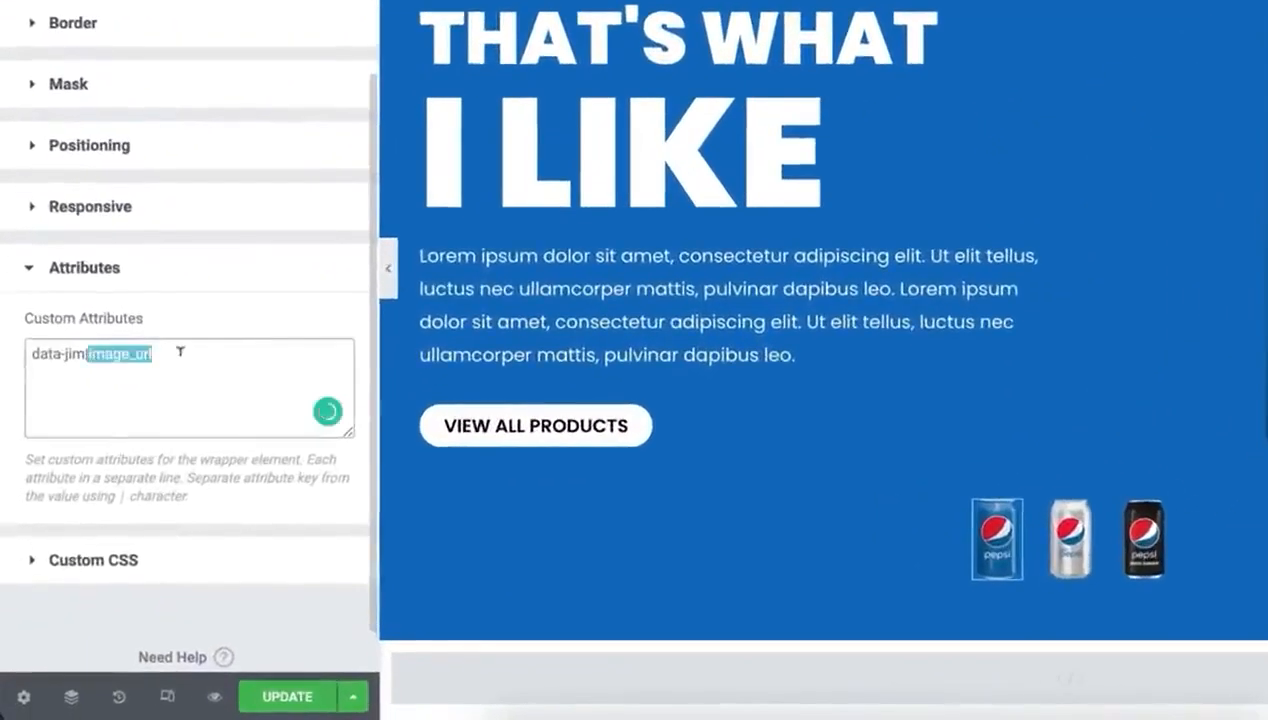
{"action": "key", "text": "BackSpace"}
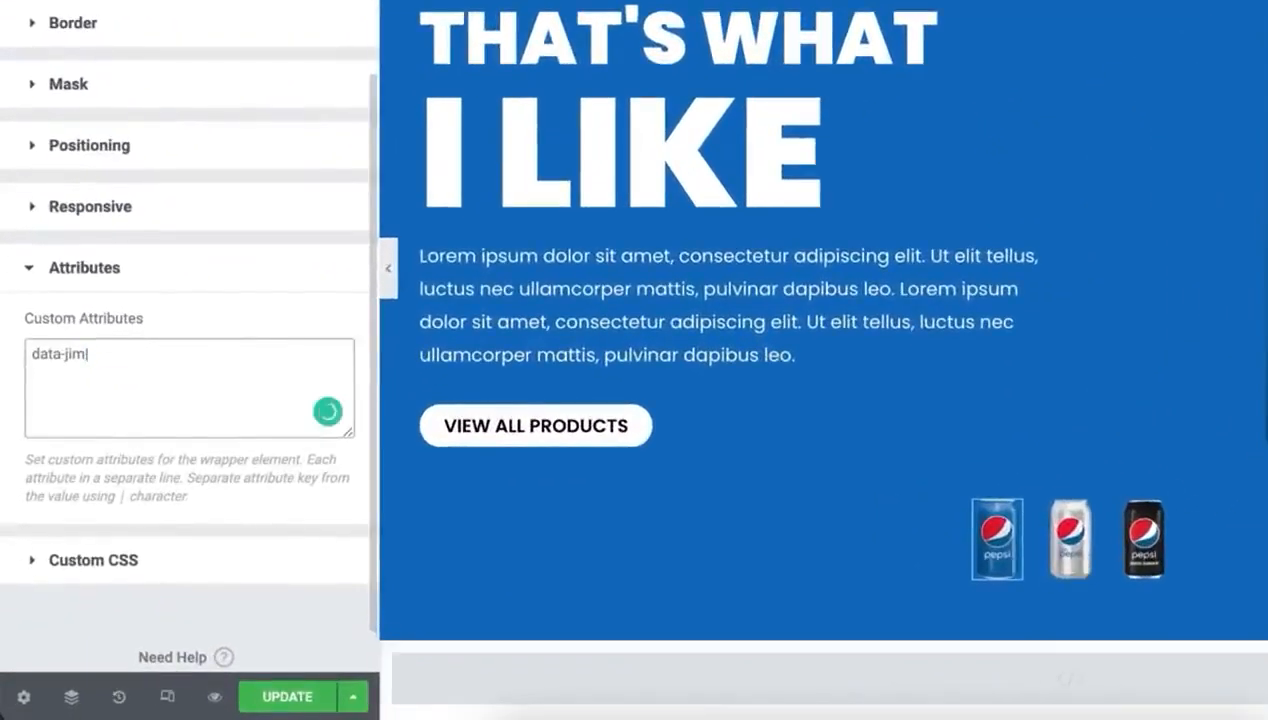
{"action": "type", "text": "https://elementor.jimfahad.com/elementor133/wp-content/uploads/2021/08/pepsi001.png"}
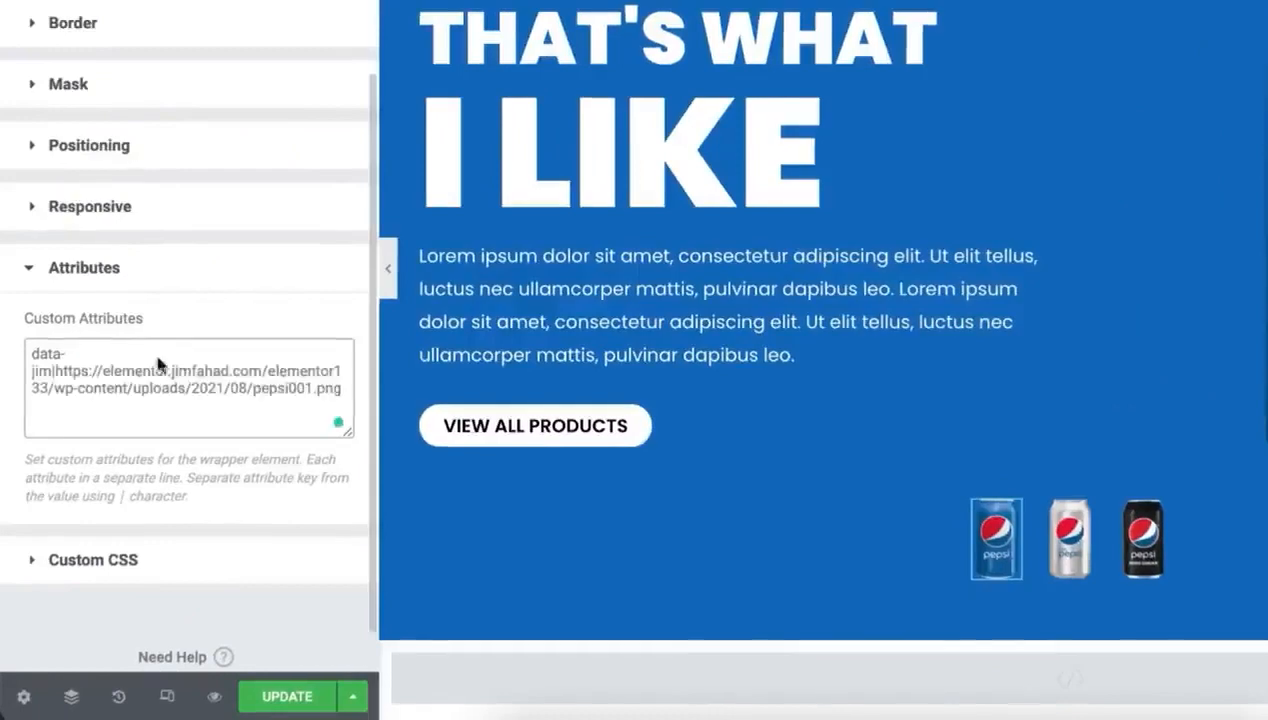
Copy the blue can's custom attribute to the silver can thumbnail and change its image file to pepsi002.png
{"action": "key", "text": "super+a"}
{"action": "key", "text": "super+c"}
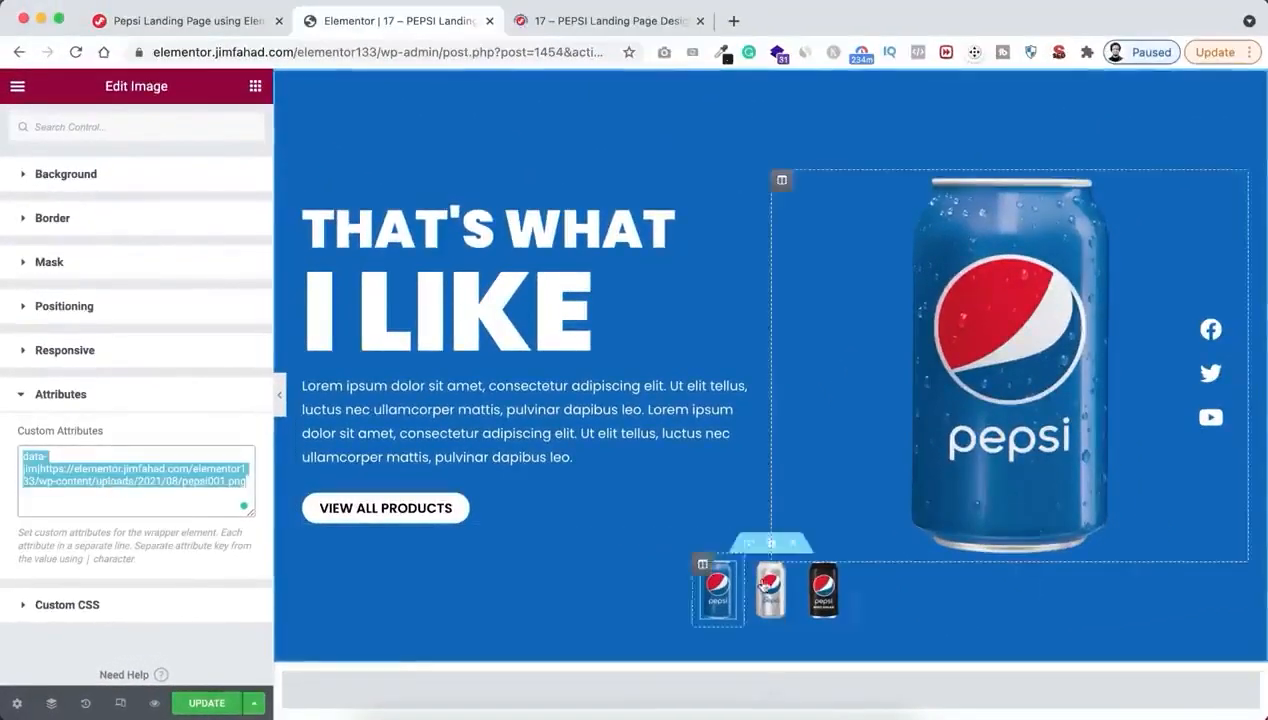
{"action": "left_click", "coordinate": [771, 596]}
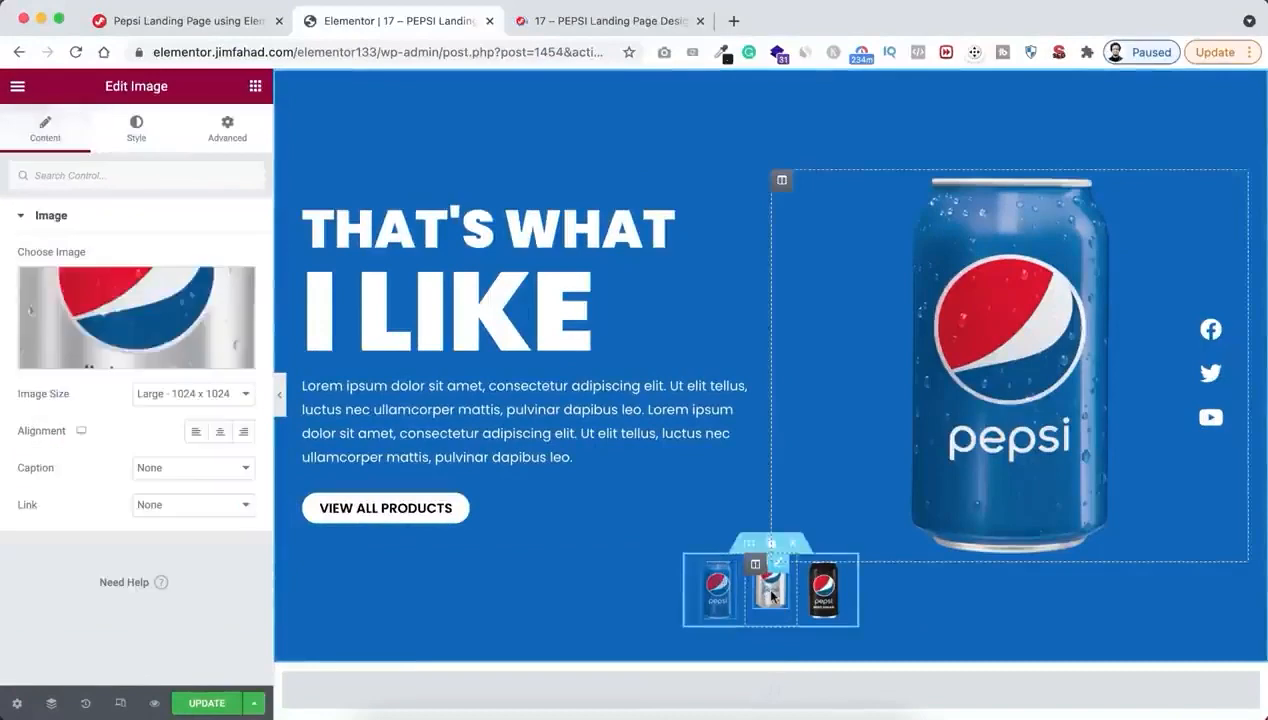
{"action": "left_click", "coordinate": [234, 127]}
{"action": "scroll", "coordinate": [164, 527], "scroll_direction": "down", "scroll_amount": 5}
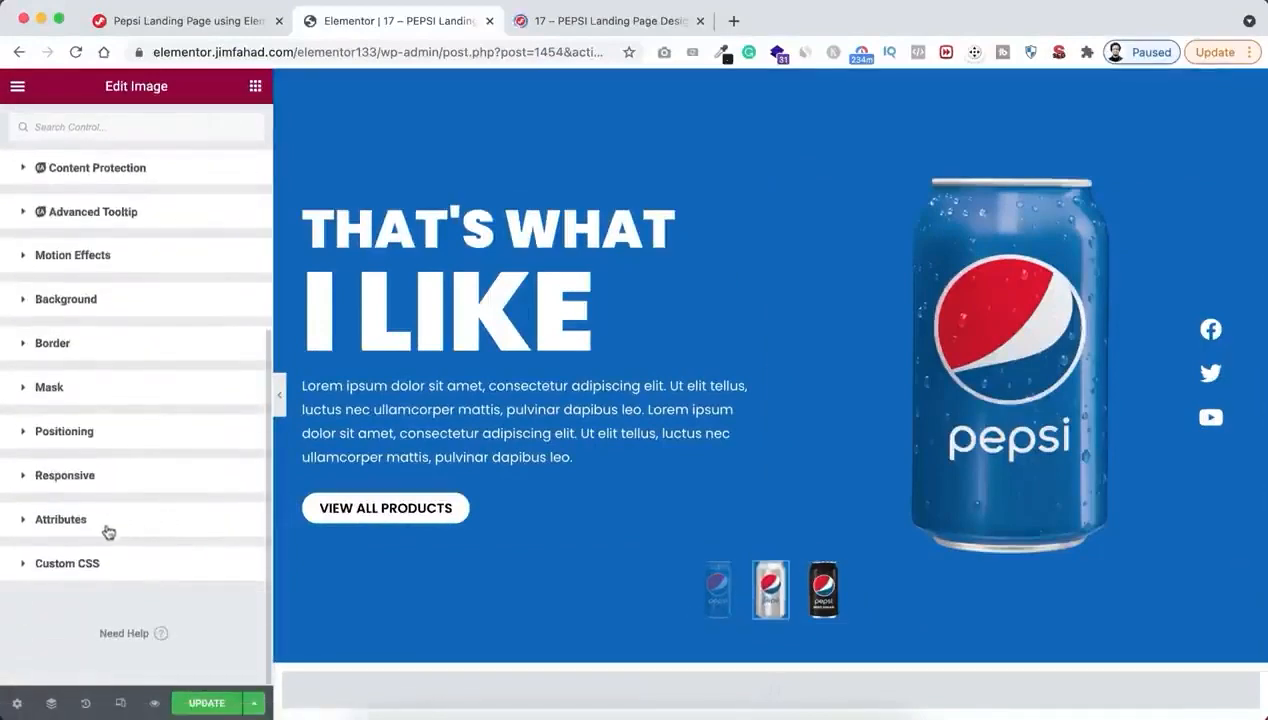
{"action": "left_click", "coordinate": [106, 527]}
{"action": "scroll", "coordinate": [116, 575], "scroll_direction": "down", "scroll_amount": 4}
{"action": "left_click", "coordinate": [65, 467]}
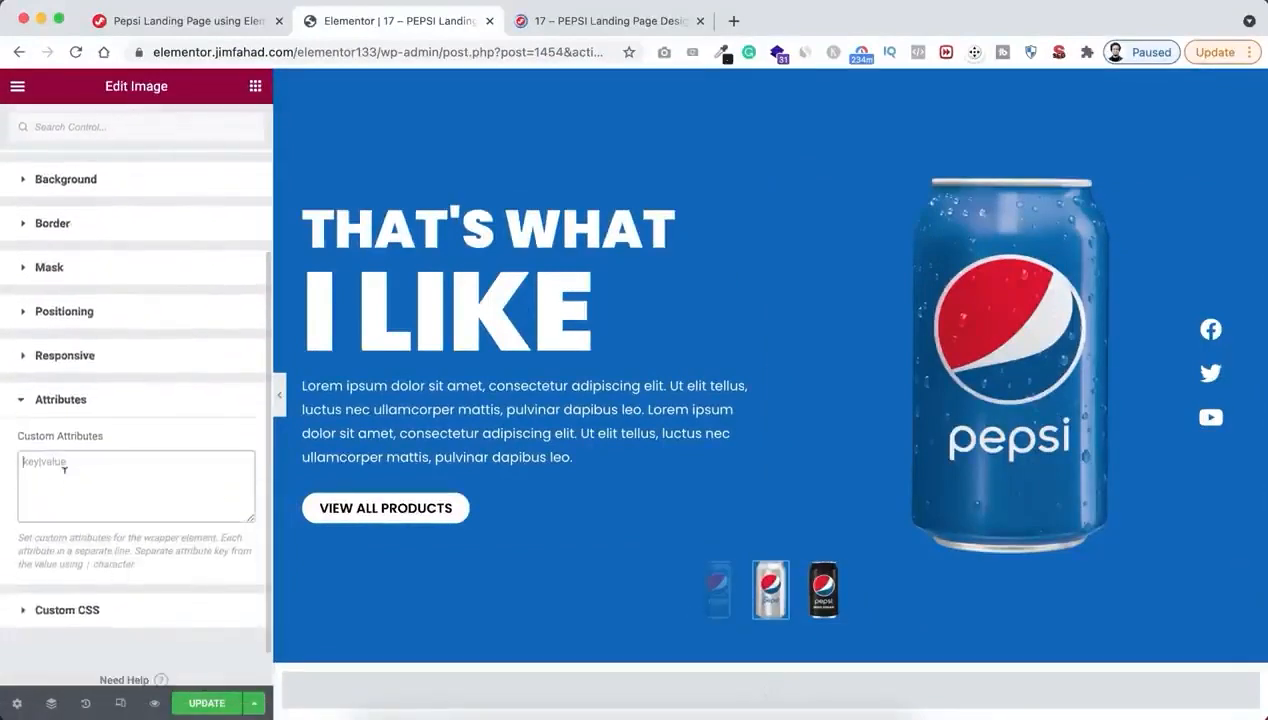
{"action": "key", "text": "super+v"}
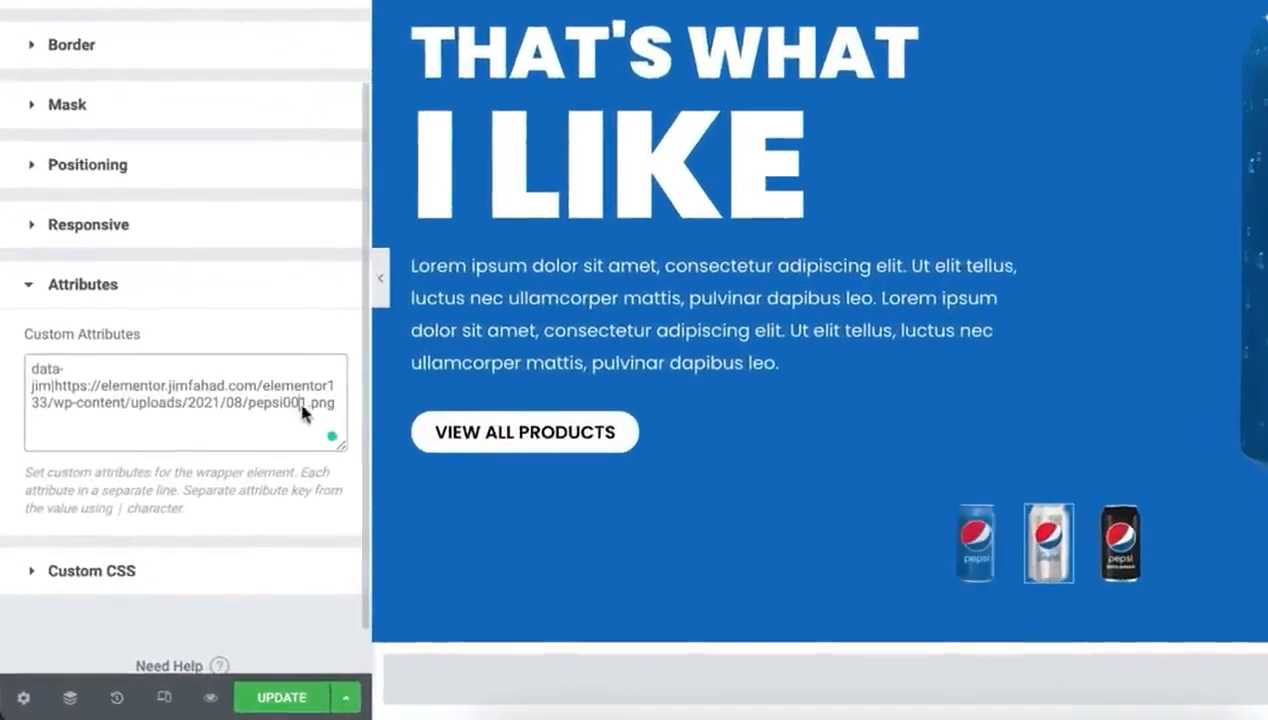
{"action": "left_click_drag", "start_coordinate": [298, 405], "coordinate": [306, 405]}
{"action": "type", "text": "2"}
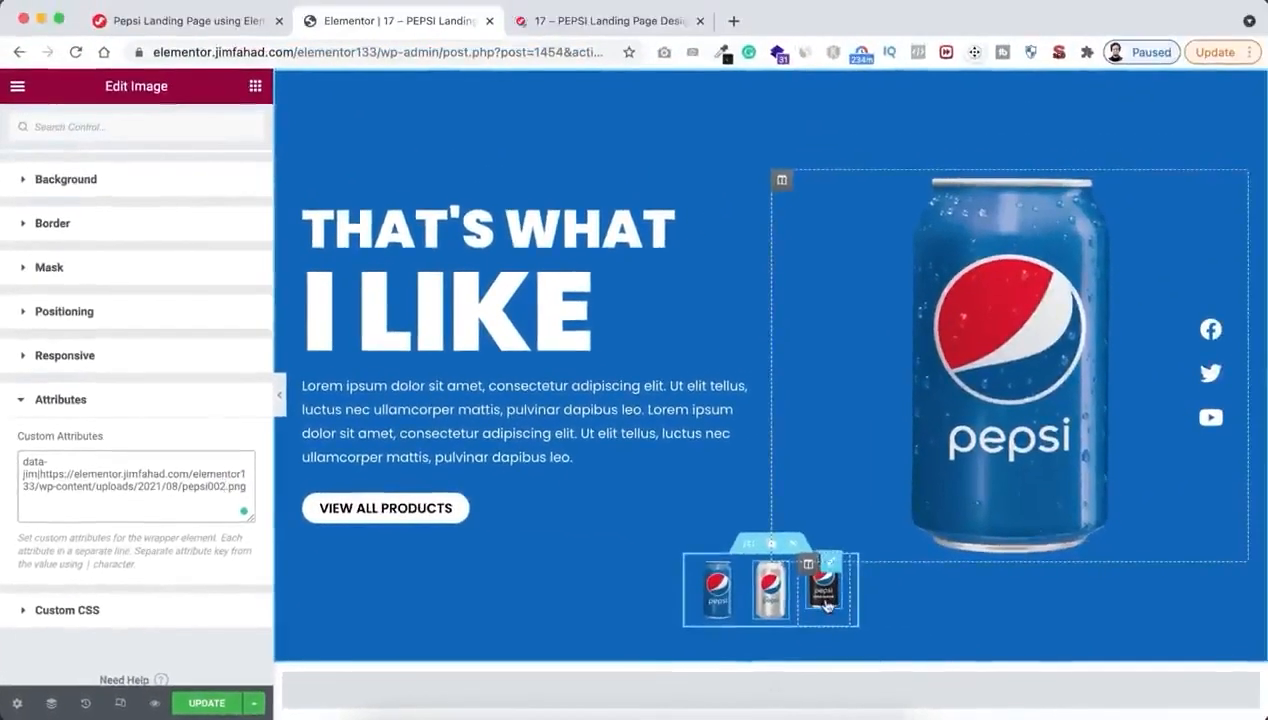
Paste the copied custom attribute into the black can thumbnail and change its image file to pepsi003.png
{"action": "left_click", "coordinate": [1120, 555]}
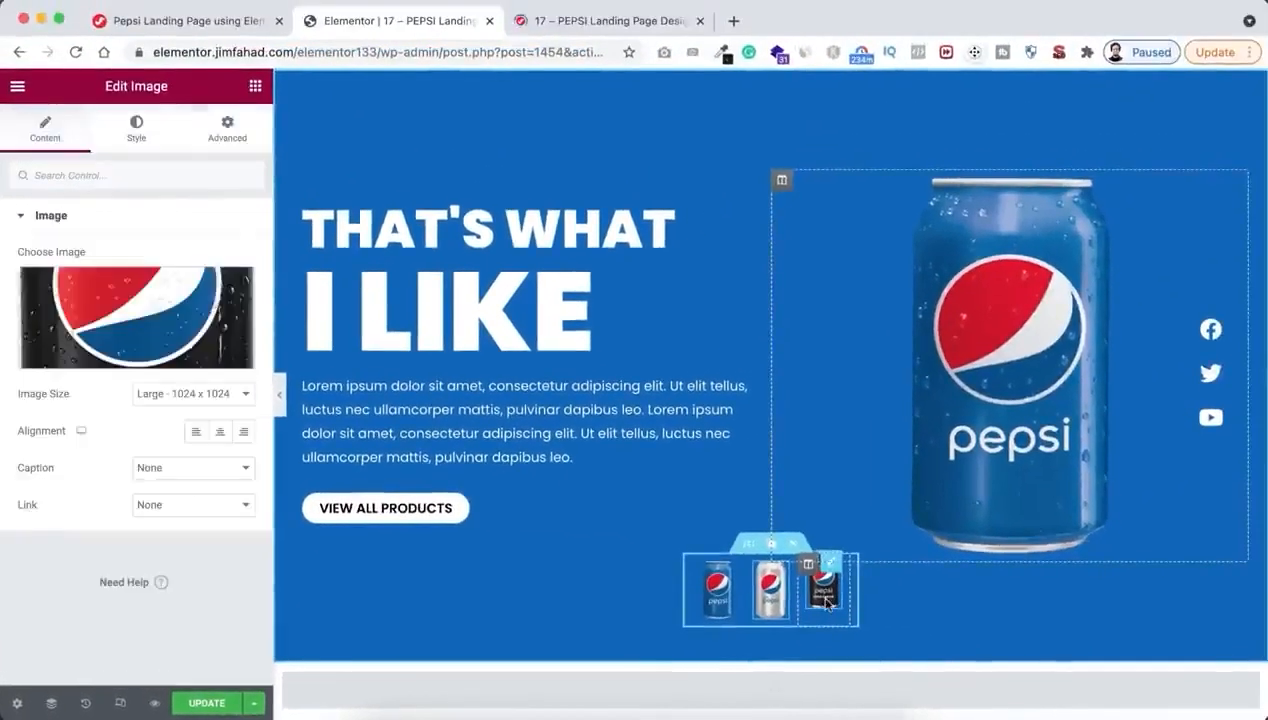
{"action": "left_click", "coordinate": [229, 133]}
{"action": "scroll", "coordinate": [134, 519], "scroll_direction": "down", "scroll_amount": 5}
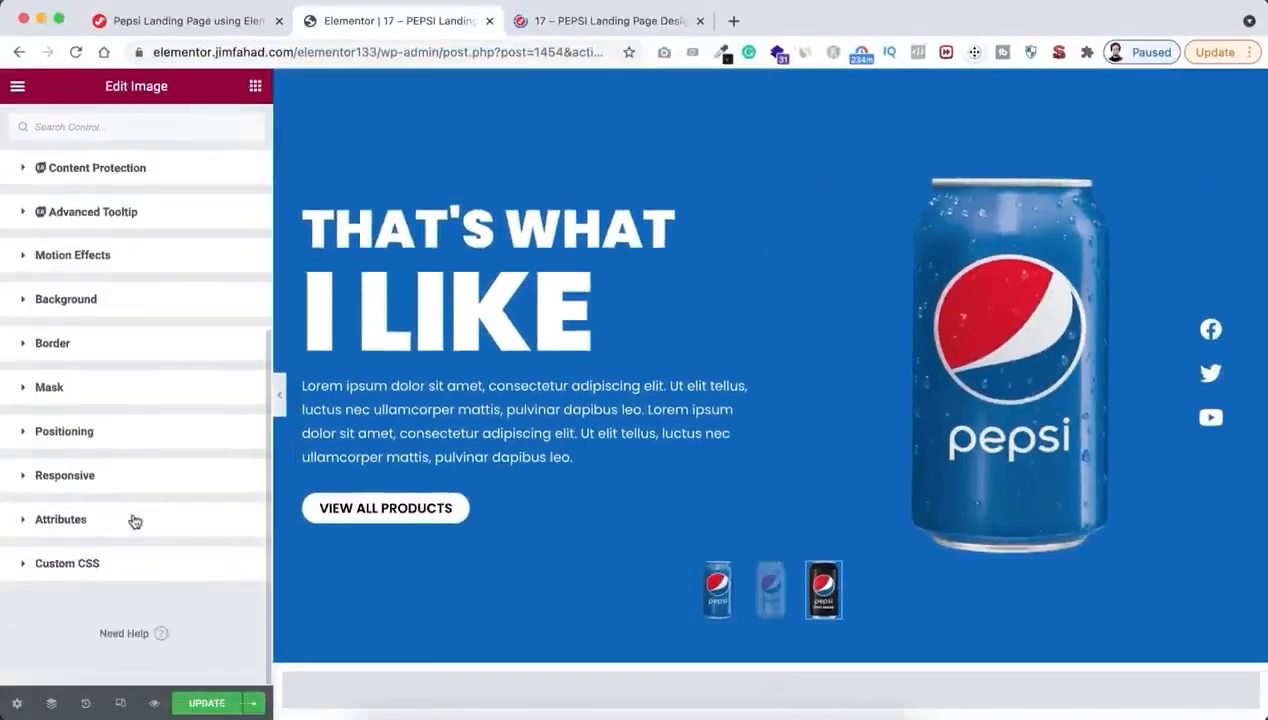
{"action": "left_click", "coordinate": [114, 528]}
{"action": "left_click", "coordinate": [75, 437]}
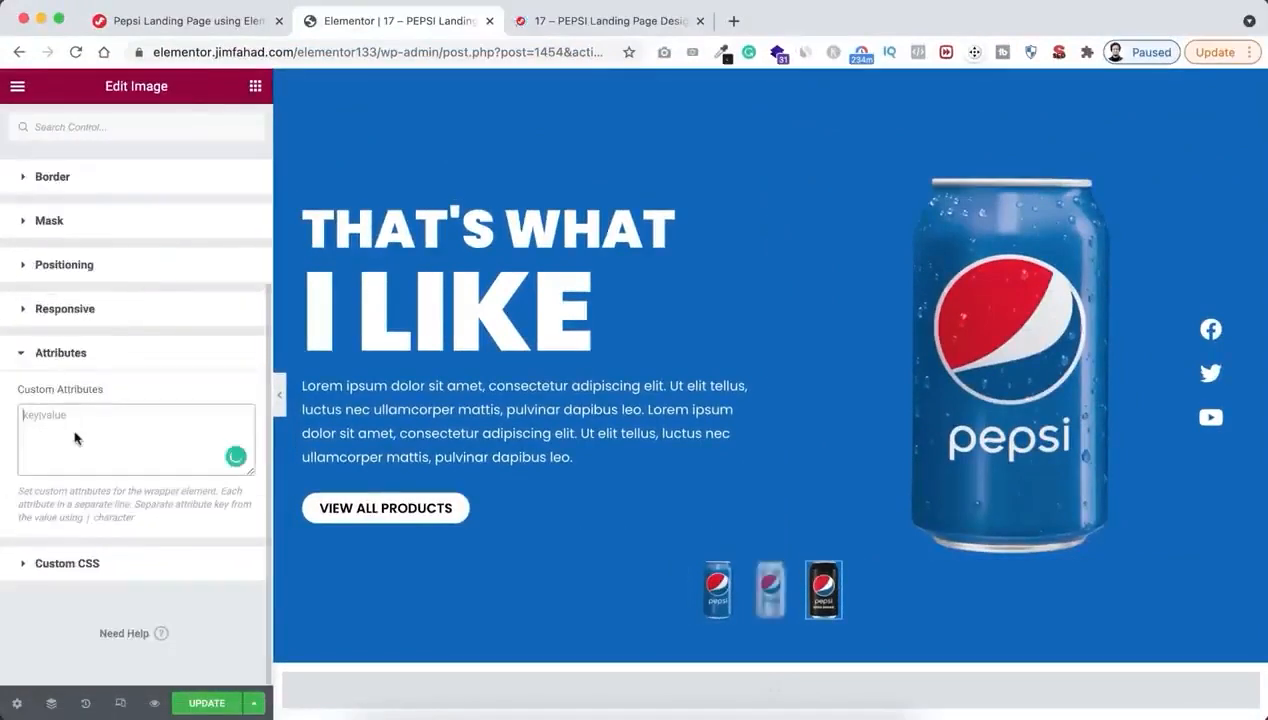
{"action": "key", "text": "super+v"}
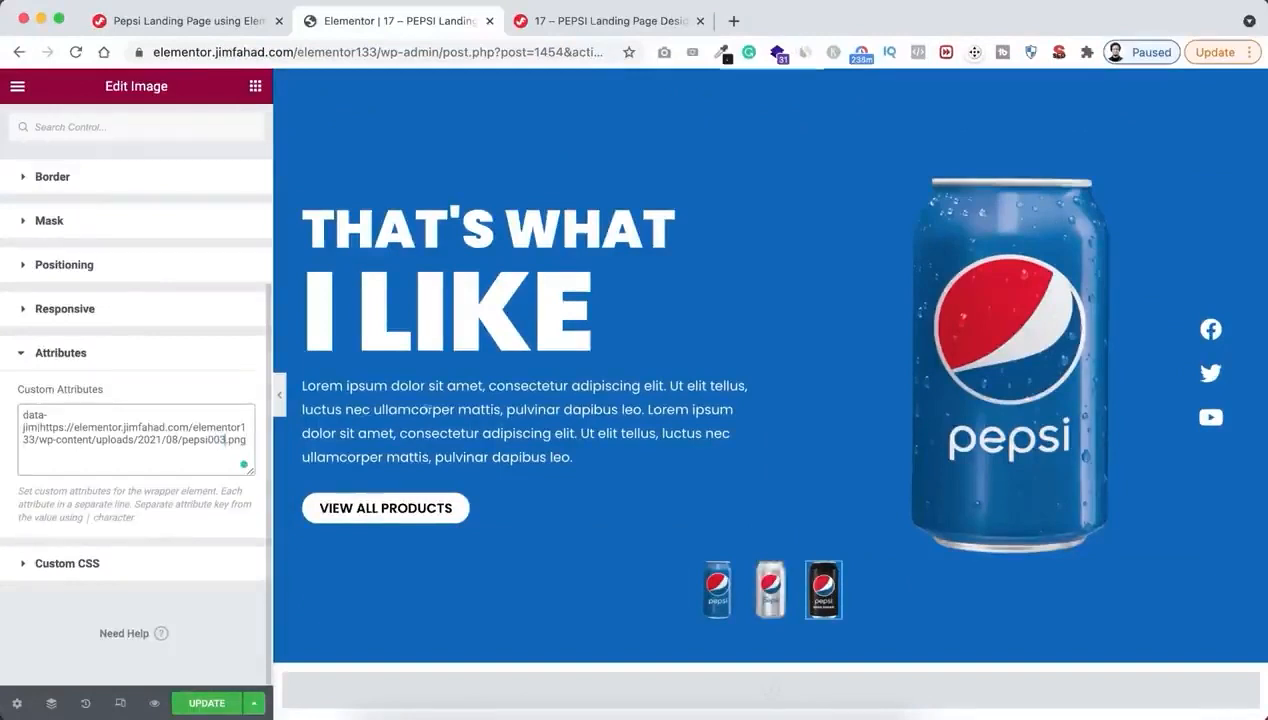
Update the page with the new thumbnail attributes and open its preview
{"action": "left_click", "coordinate": [718, 596]}
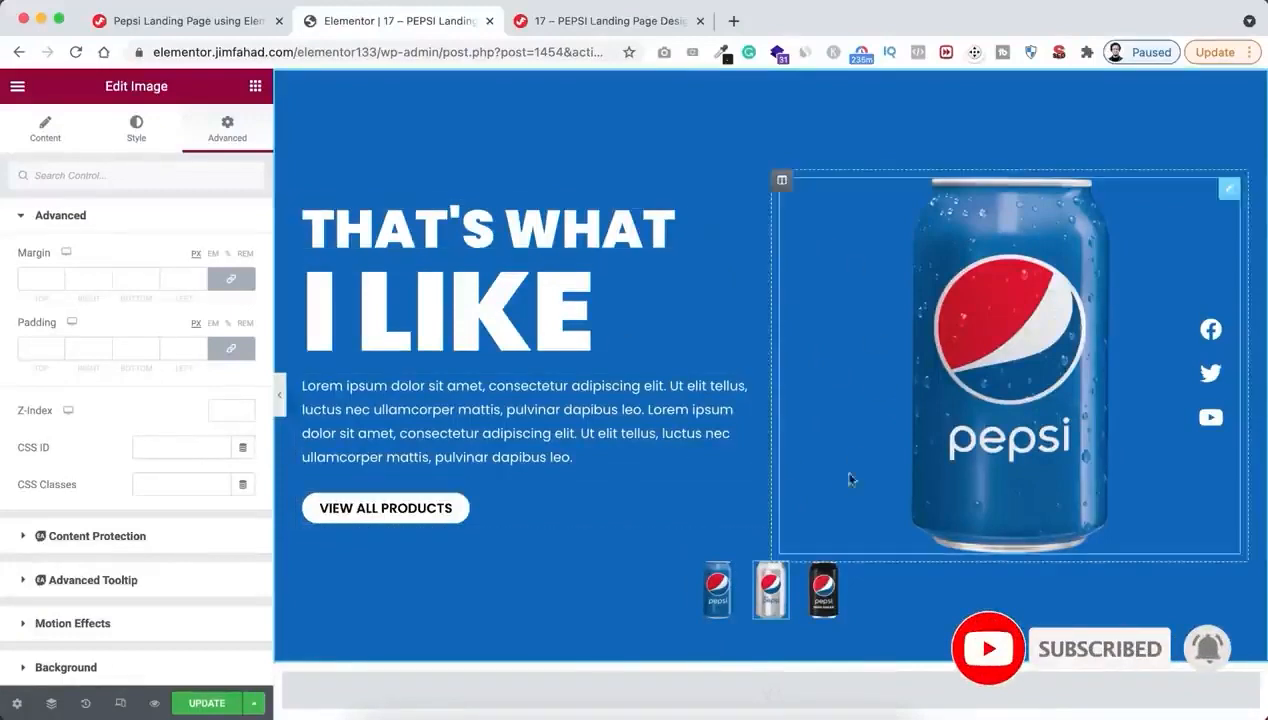
{"action": "left_click", "coordinate": [209, 703]}
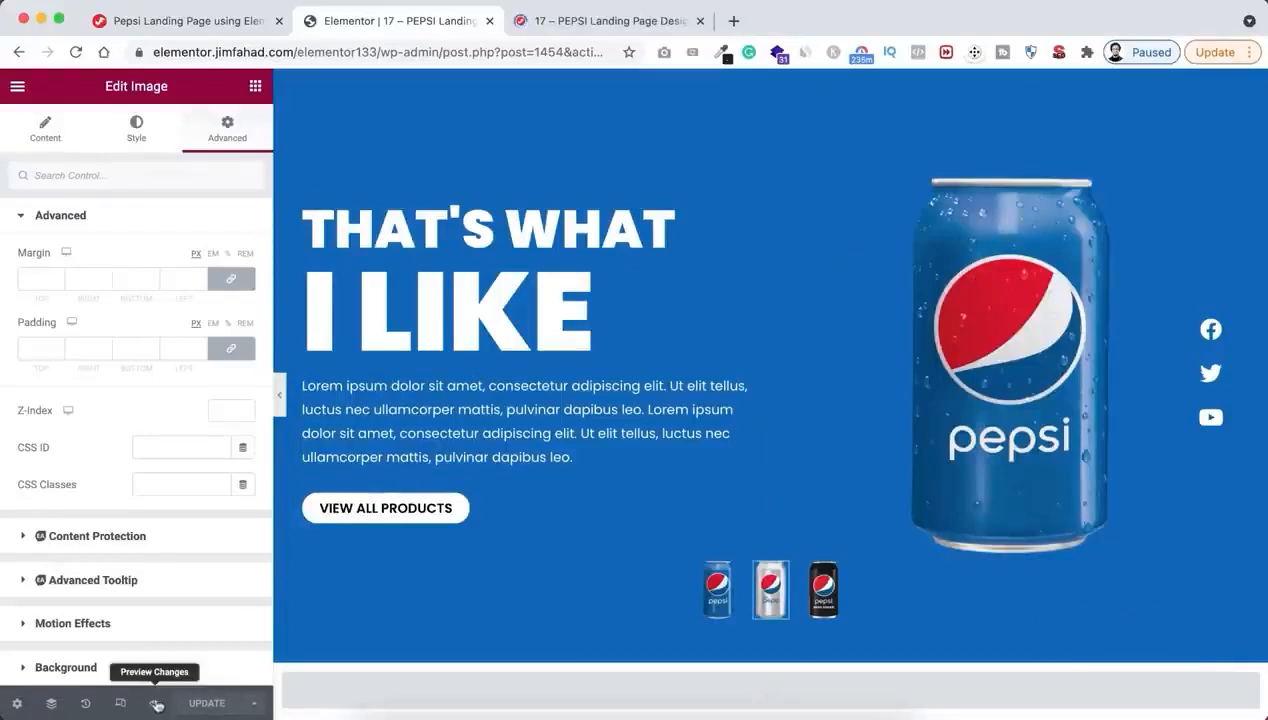
{"action": "left_click", "coordinate": [156, 704]}
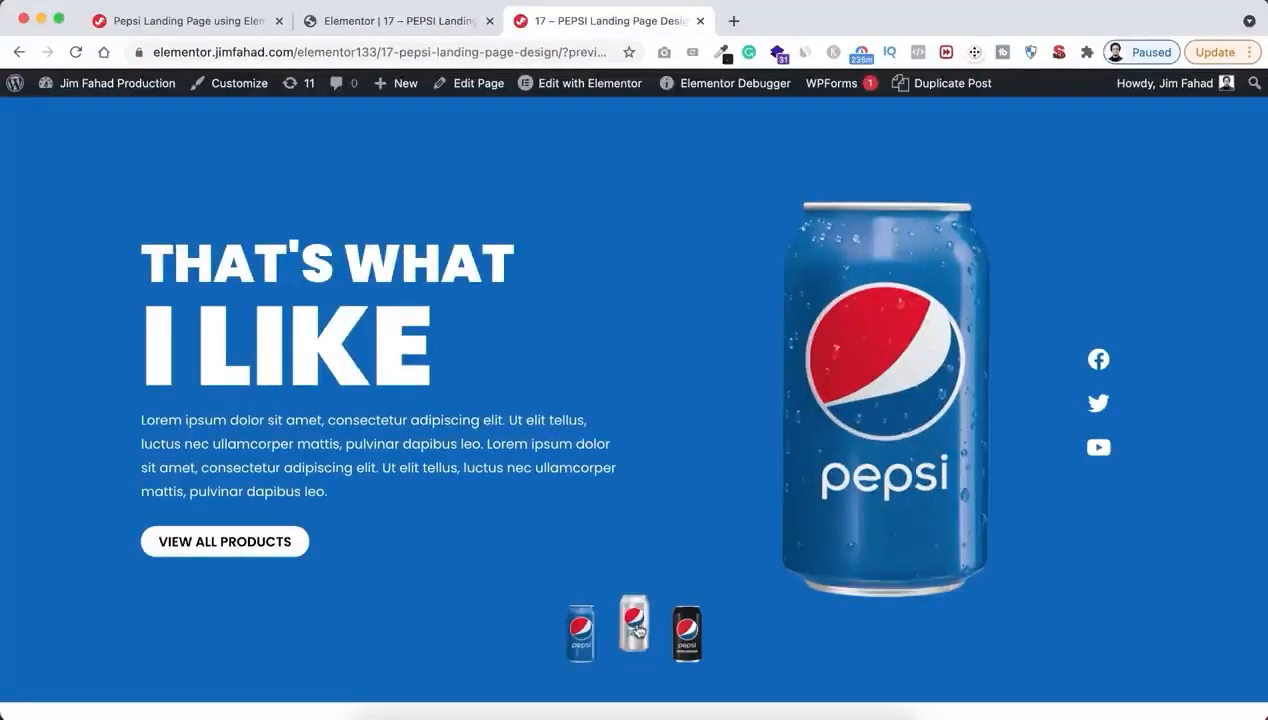
Test the silver, black and blue can thumbnails in the preview to check that each switches the large can image
{"action": "left_click", "coordinate": [637, 630]}
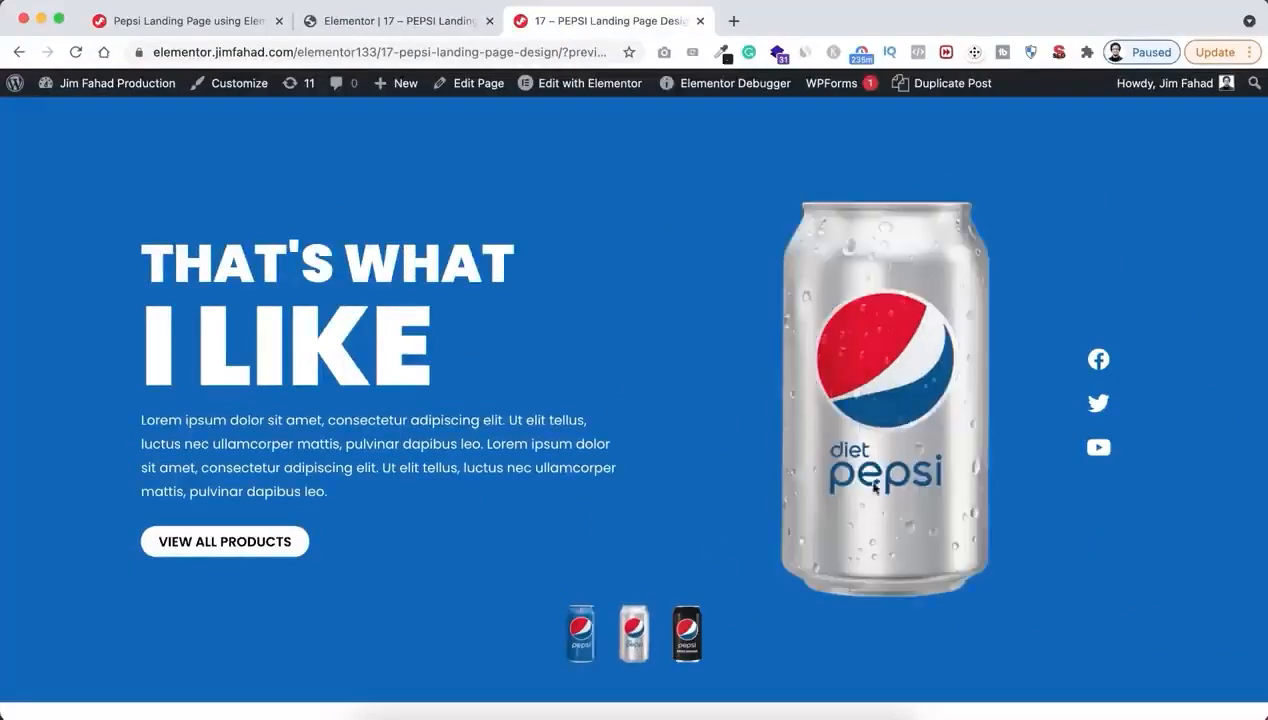
{"action": "left_click", "coordinate": [689, 634]}
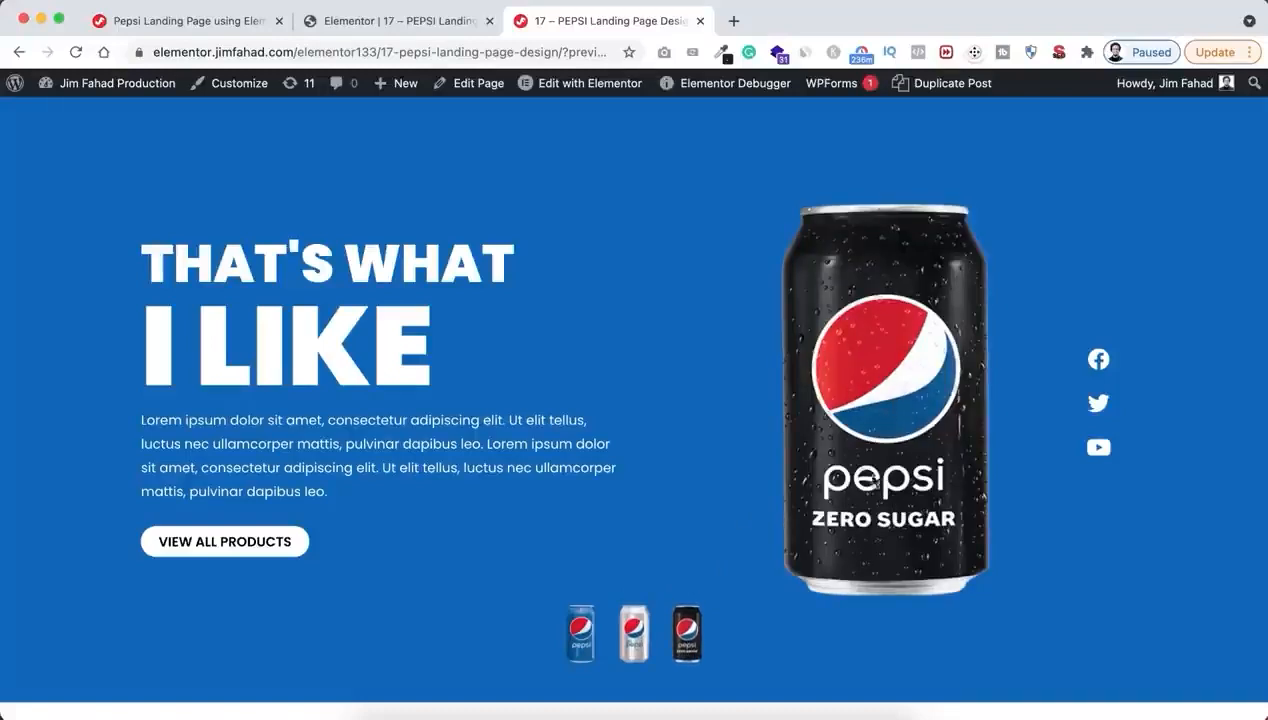
{"action": "left_click", "coordinate": [581, 634]}
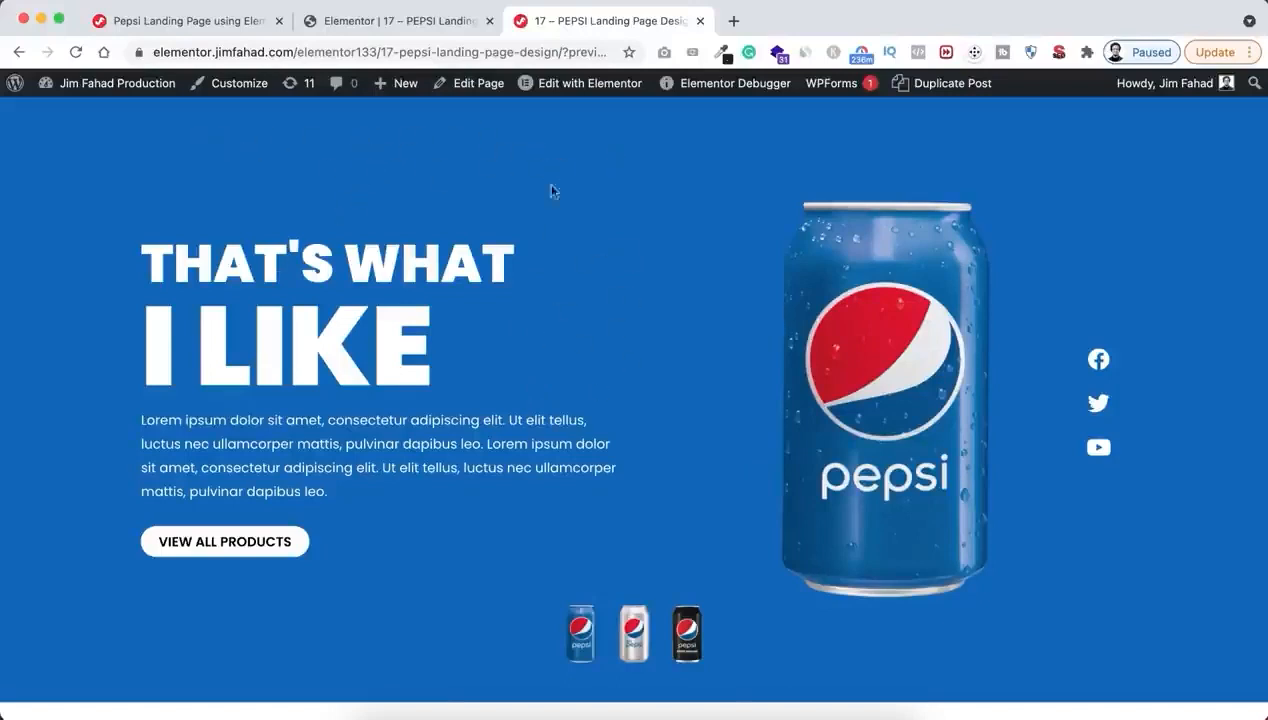
Return to the Elementor editor and add a two-column section with a narrow first column above the blue hero section
{"action": "left_click", "coordinate": [390, 20]}
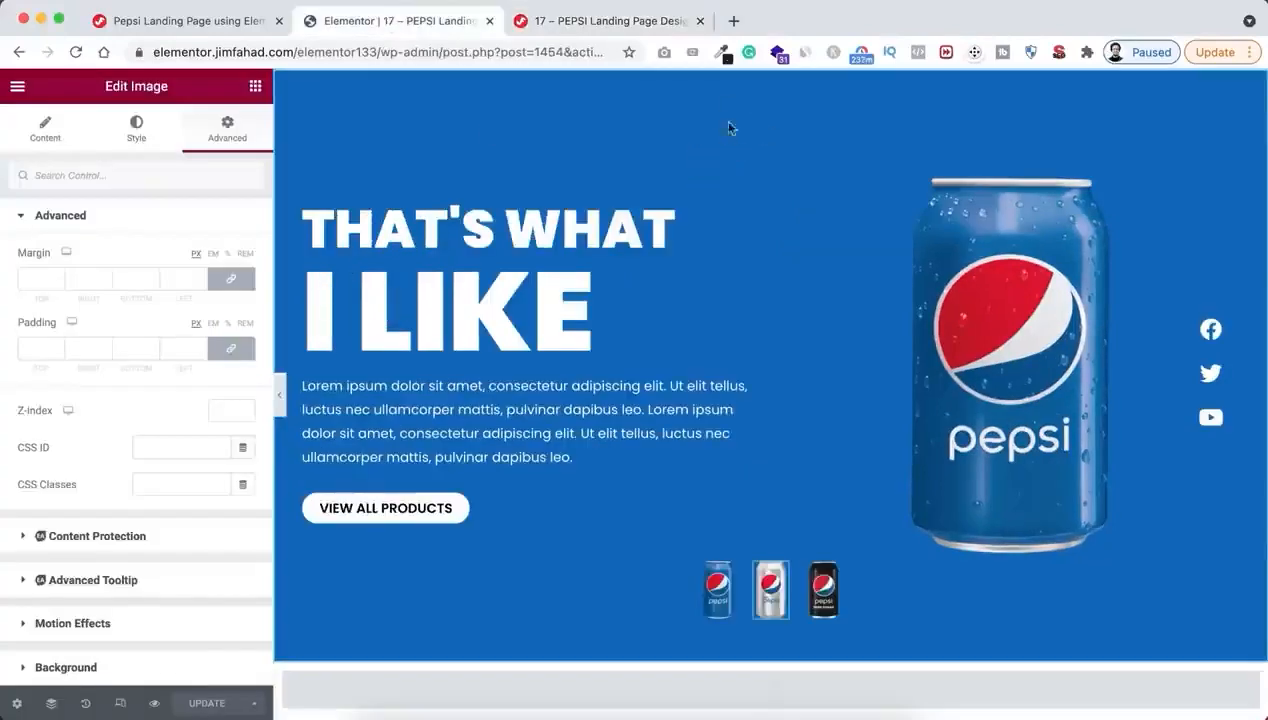
{"action": "left_click", "coordinate": [703, 131]}
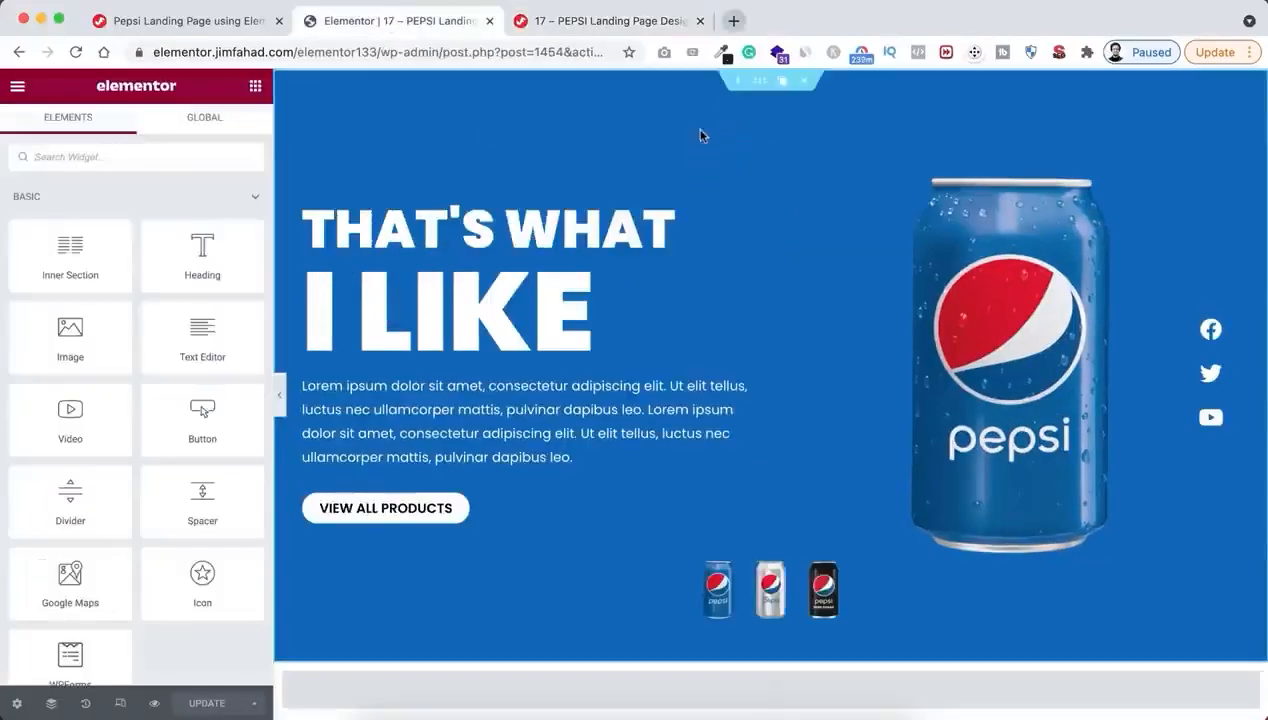
{"action": "left_click", "coordinate": [734, 88]}
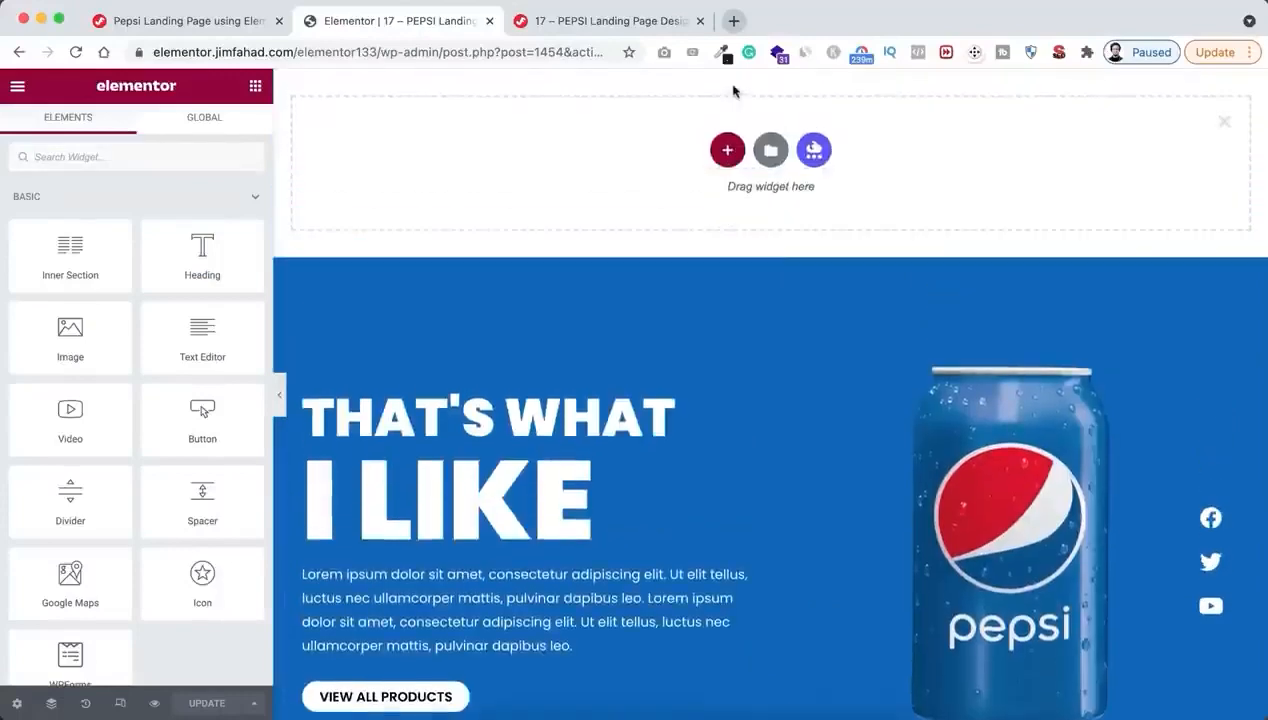
{"action": "left_click", "coordinate": [724, 148]}
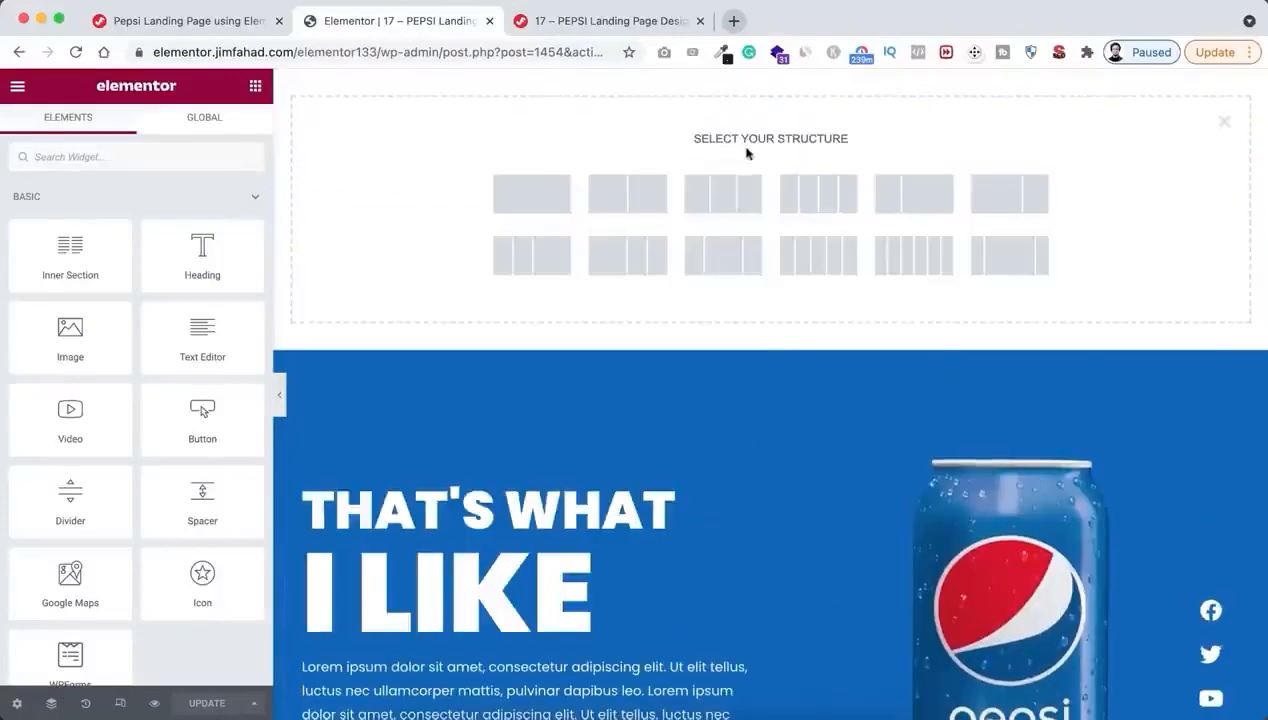
{"action": "left_click", "coordinate": [910, 194]}
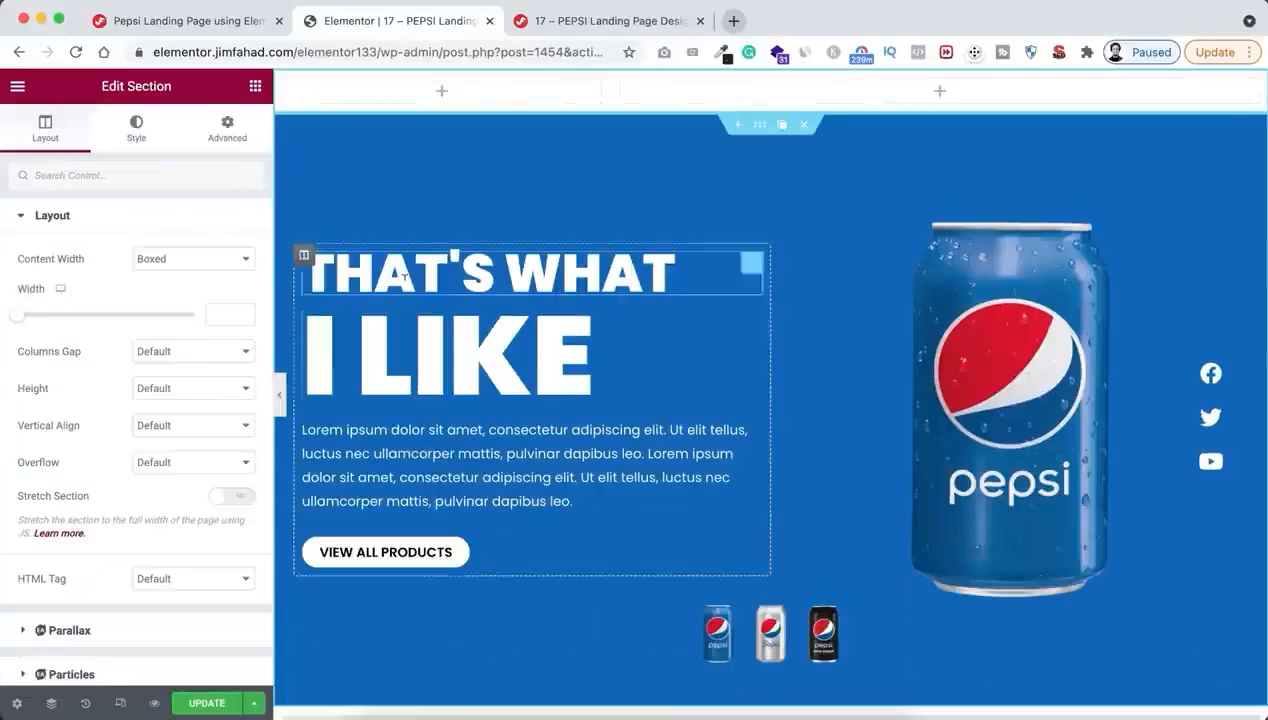
Set the new header section's height to Min Height with a minimum of 10 VH
{"action": "left_click", "coordinate": [170, 388]}
{"action": "left_click", "coordinate": [172, 424]}
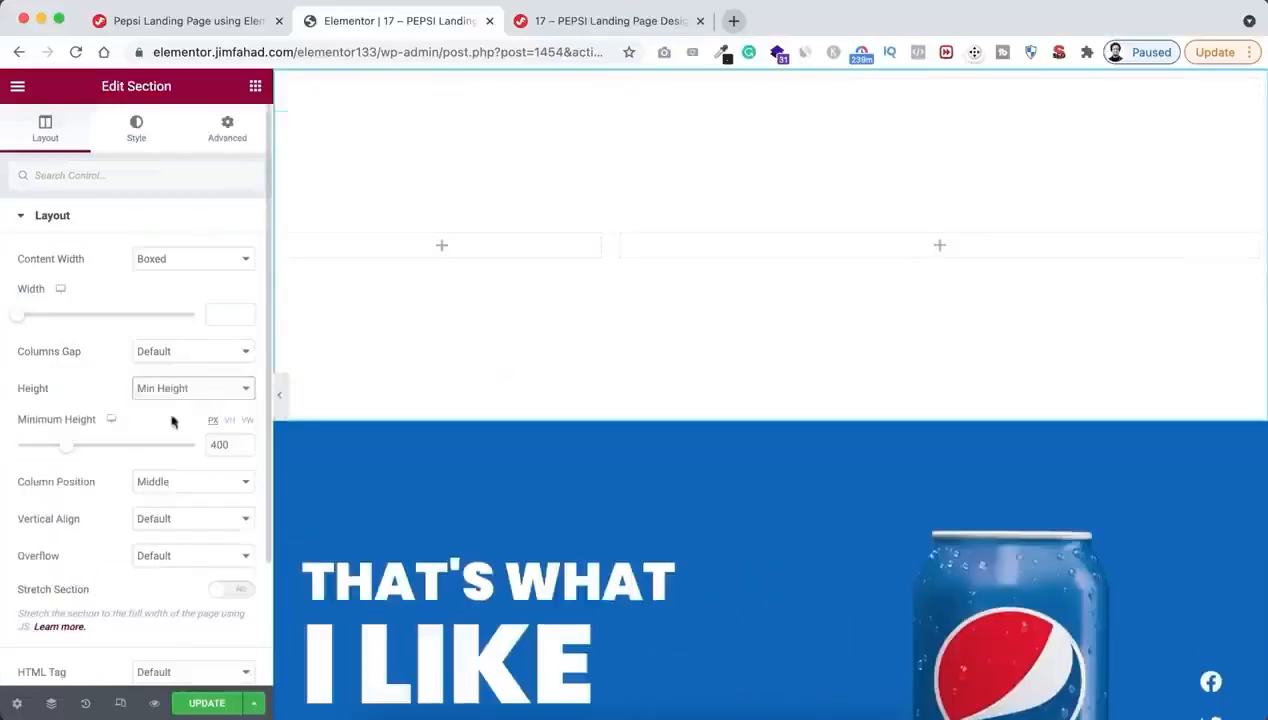
{"action": "left_click", "coordinate": [230, 421]}
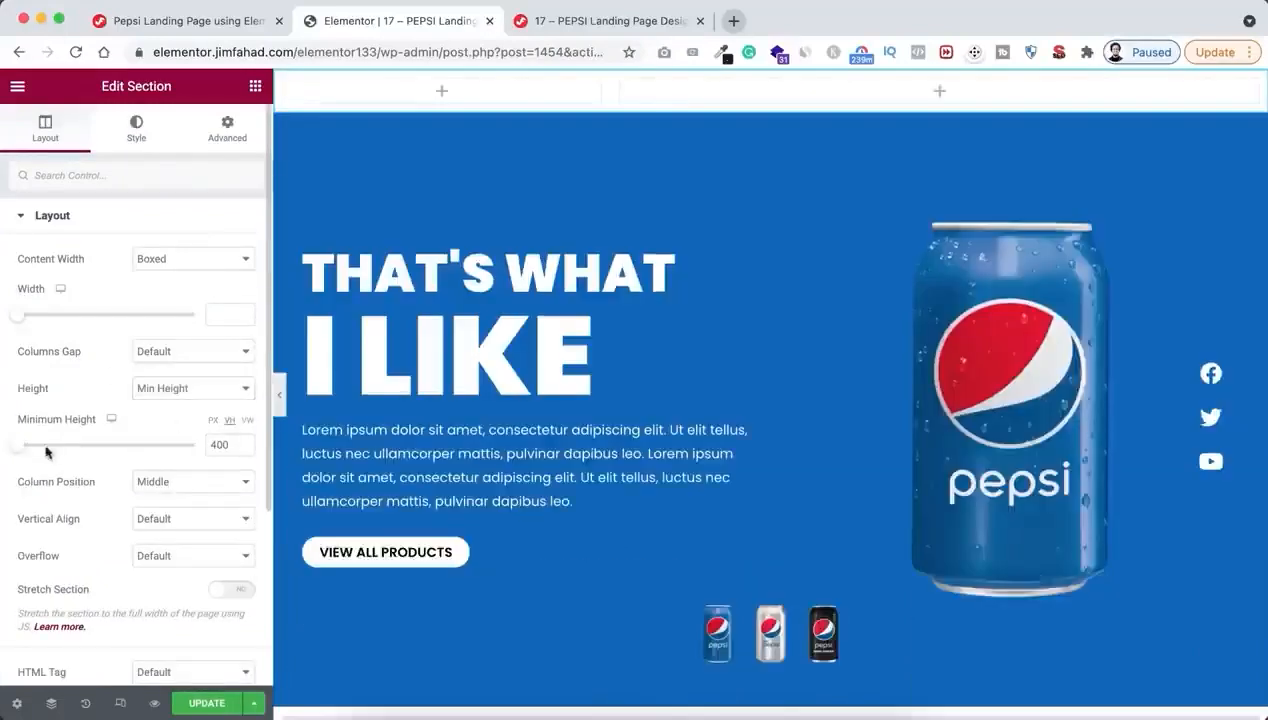
{"action": "mouse_move", "coordinate": [18, 444]}
{"action": "left_mouse_down"}
{"action": "mouse_move", "coordinate": [48, 444]}
{"action": "mouse_move", "coordinate": [37, 448]}
{"action": "left_mouse_up"}
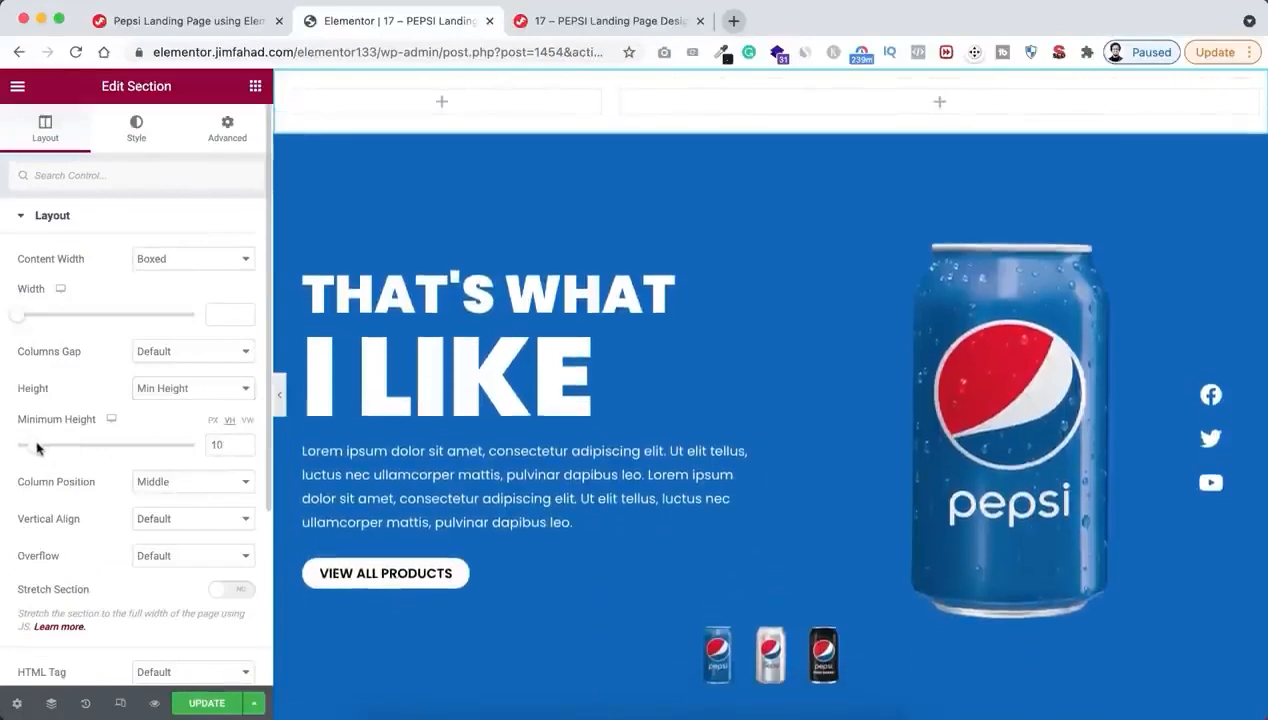
Give the header section a classic background colour sampled from the blue hero section, #0165BA
{"action": "left_click", "coordinate": [136, 133]}
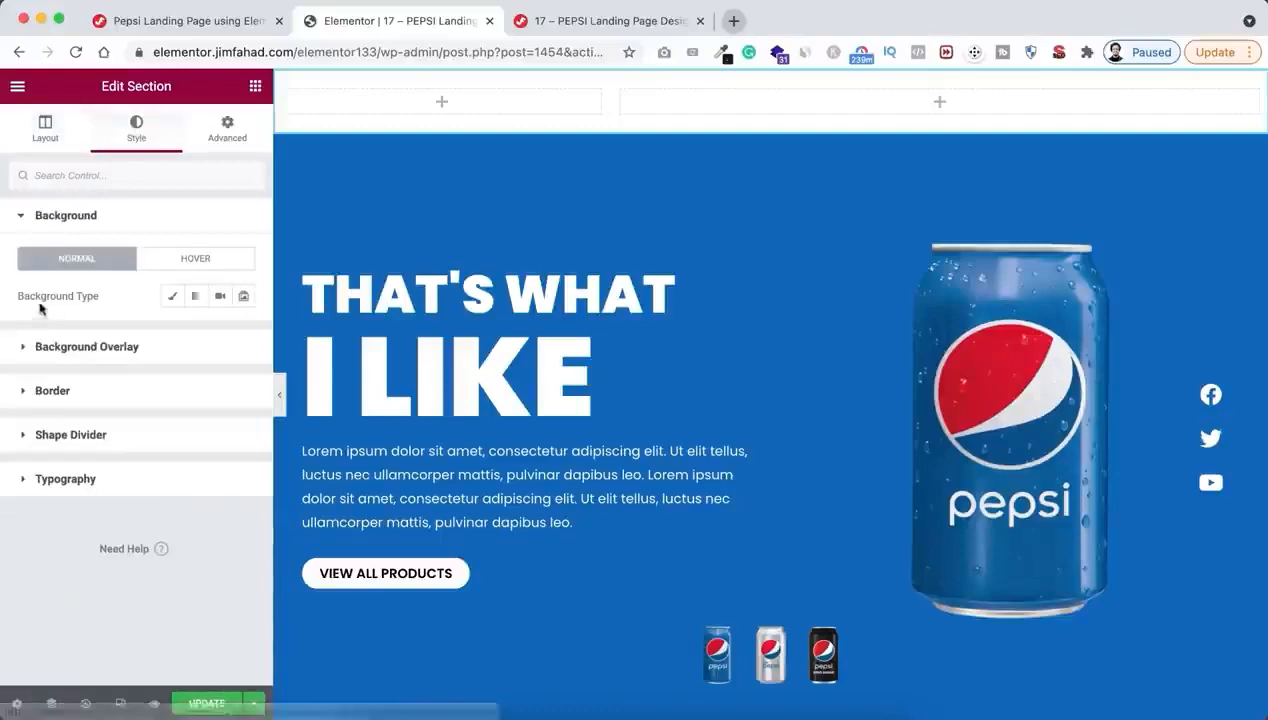
{"action": "left_click", "coordinate": [168, 295]}
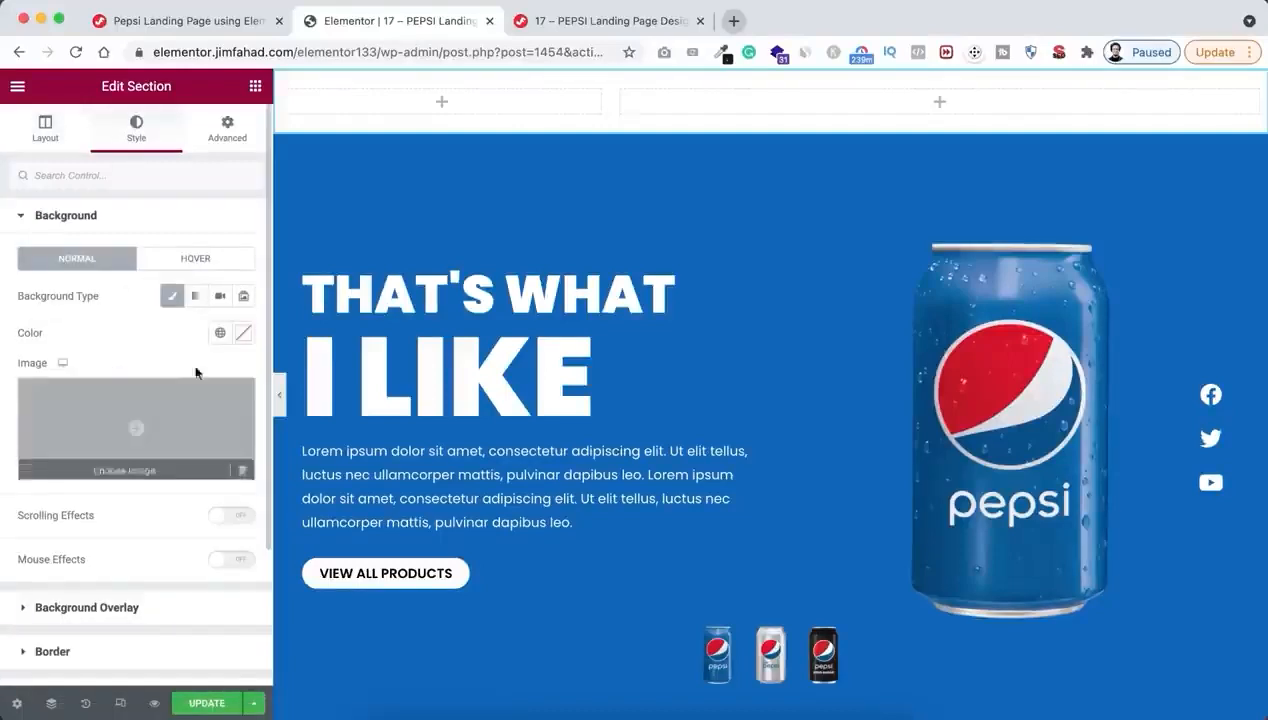
{"action": "left_click", "coordinate": [247, 333]}
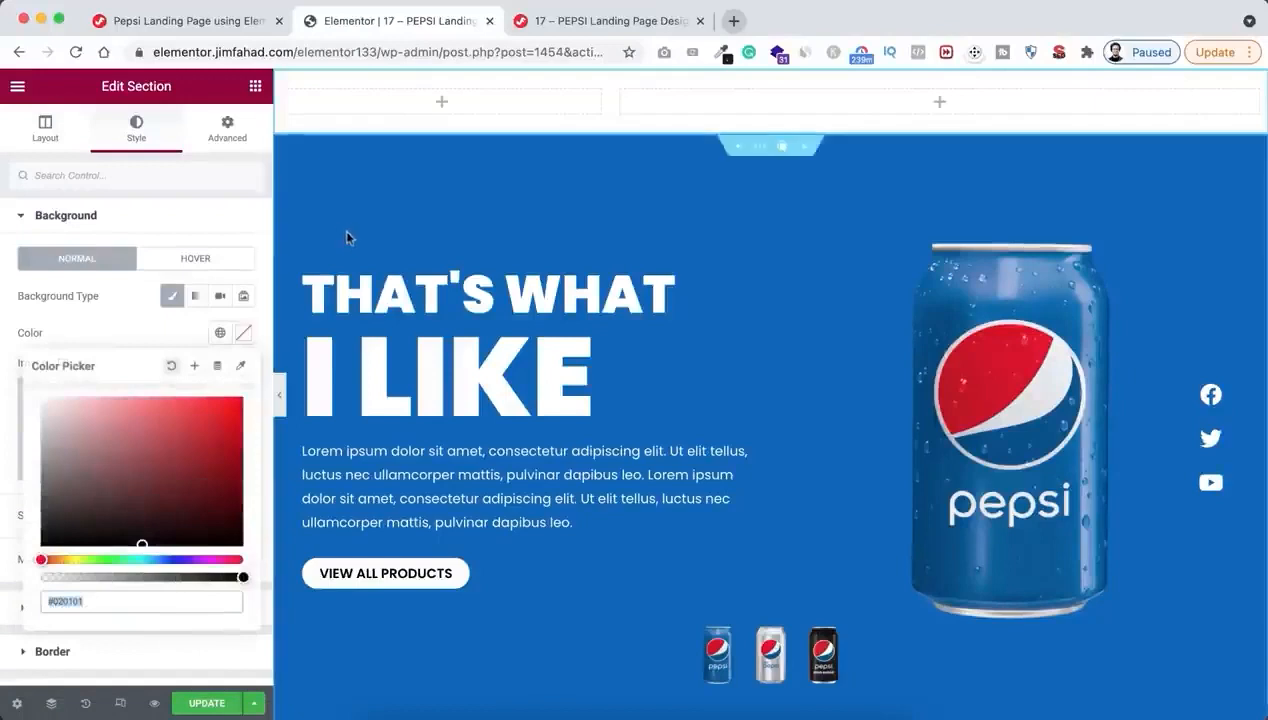
{"action": "left_click", "coordinate": [241, 370]}
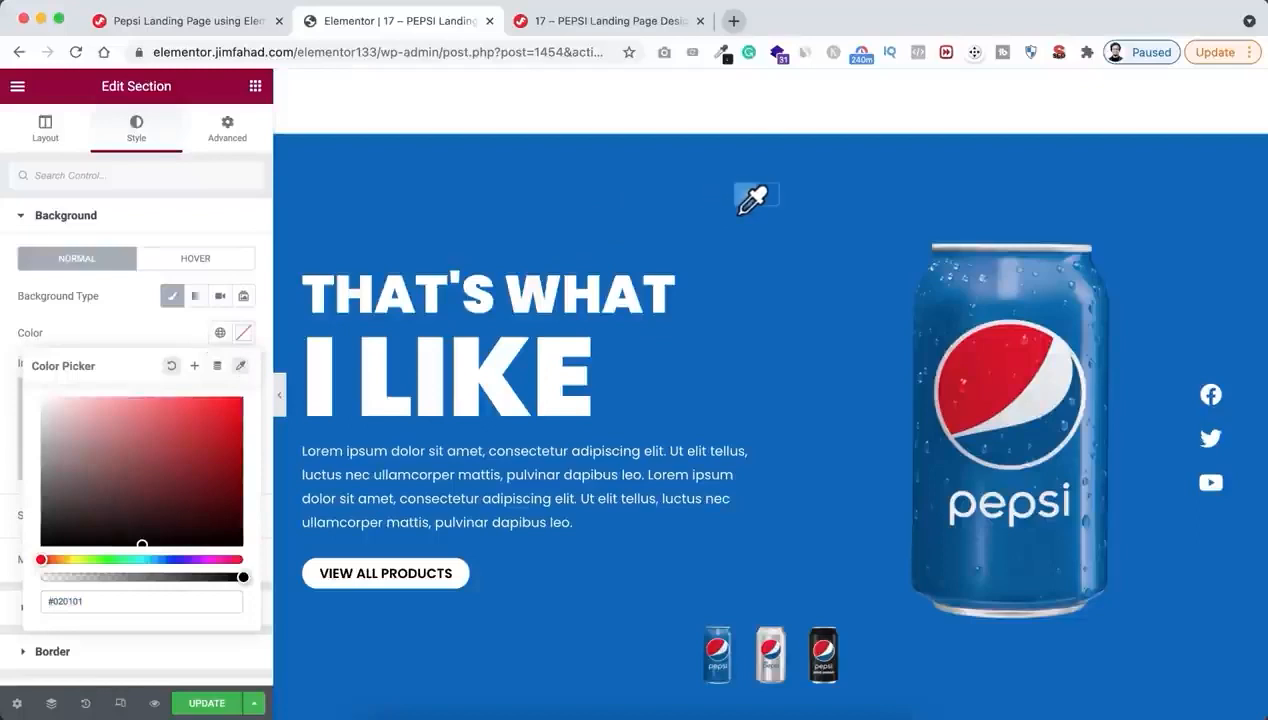
{"action": "left_click", "coordinate": [767, 190]}
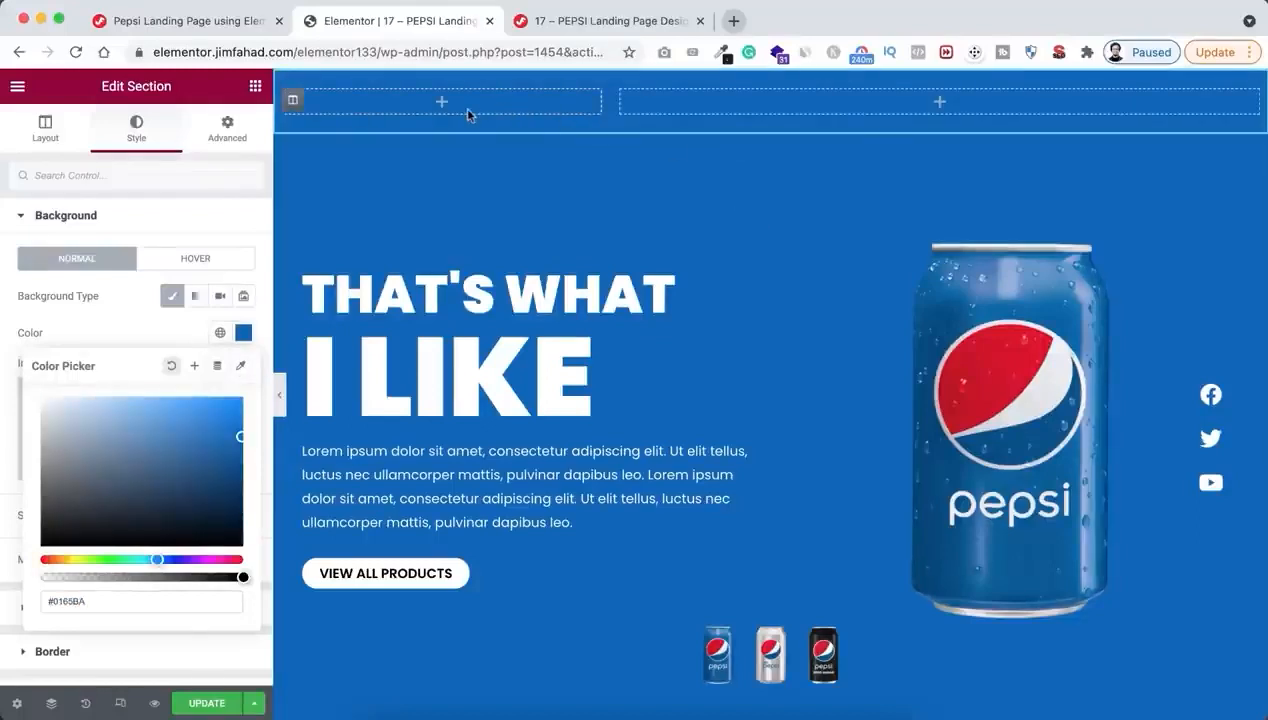
Add an Image widget to the header's narrow first column and insert logo.png from the media library
{"action": "left_click", "coordinate": [441, 106]}
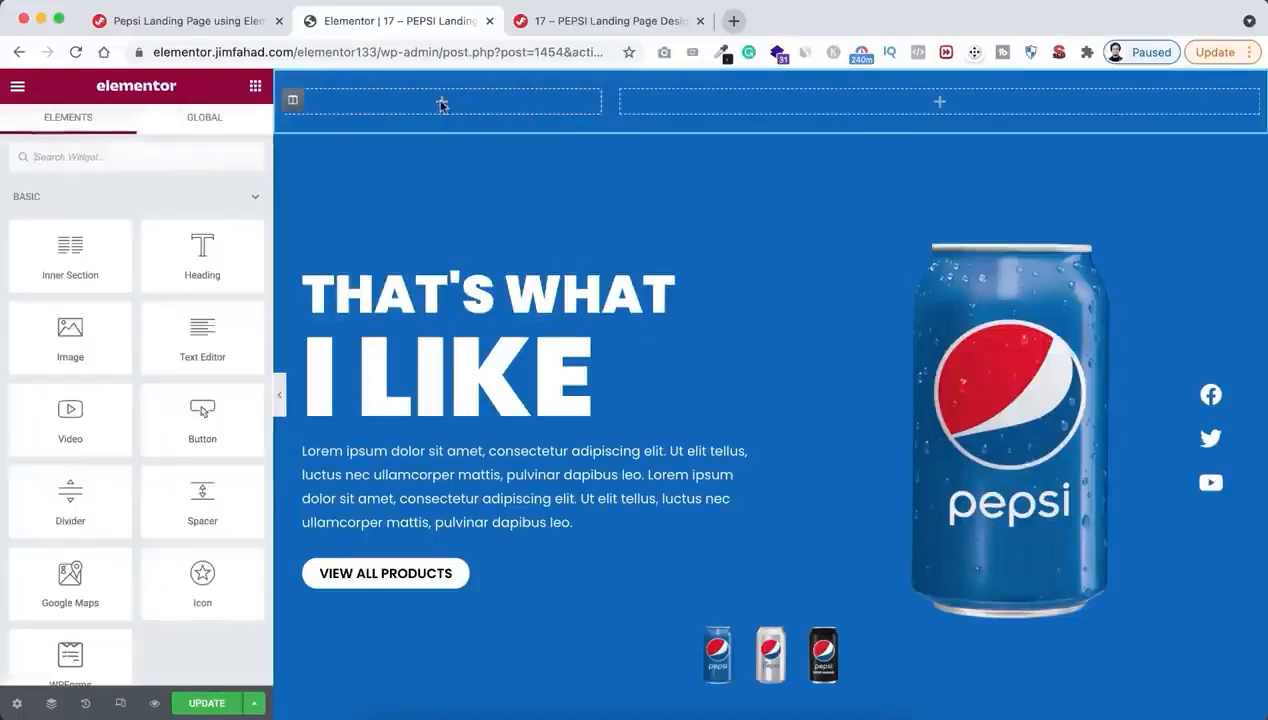
{"action": "left_click_drag", "start_coordinate": [99, 355], "coordinate": [425, 119]}
{"action": "left_click", "coordinate": [122, 319]}
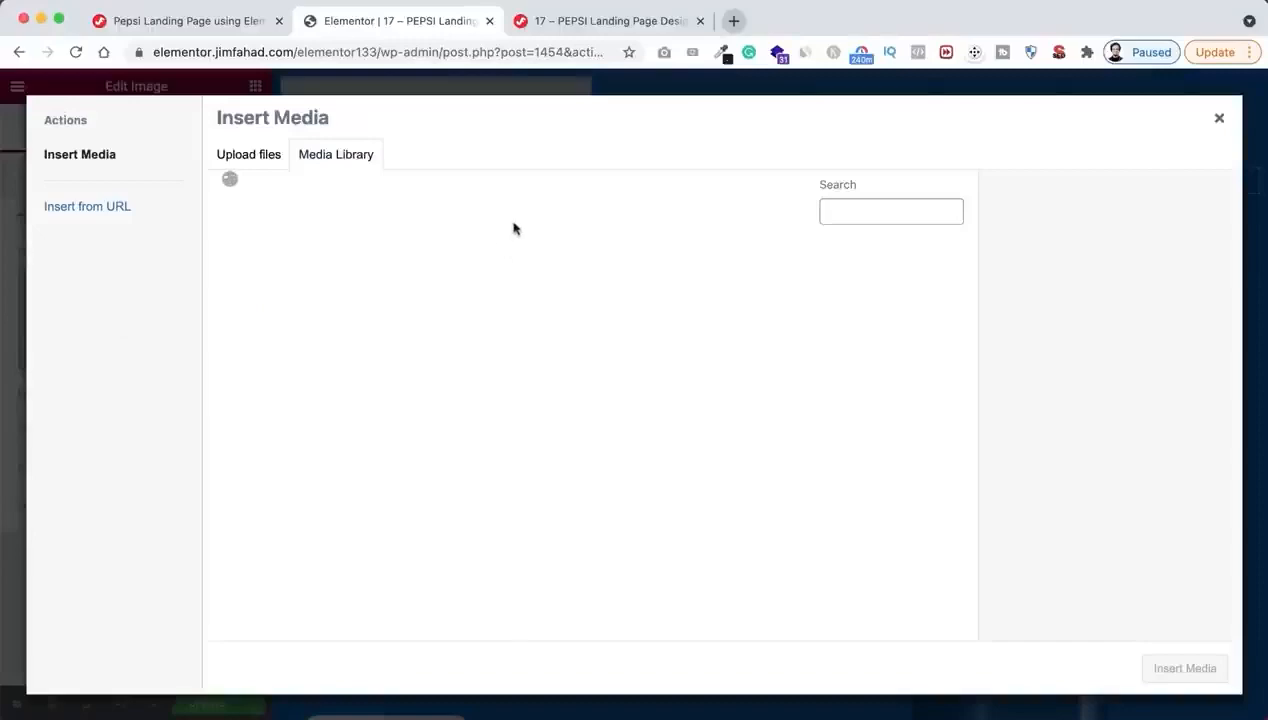
{"action": "left_click", "coordinate": [645, 272]}
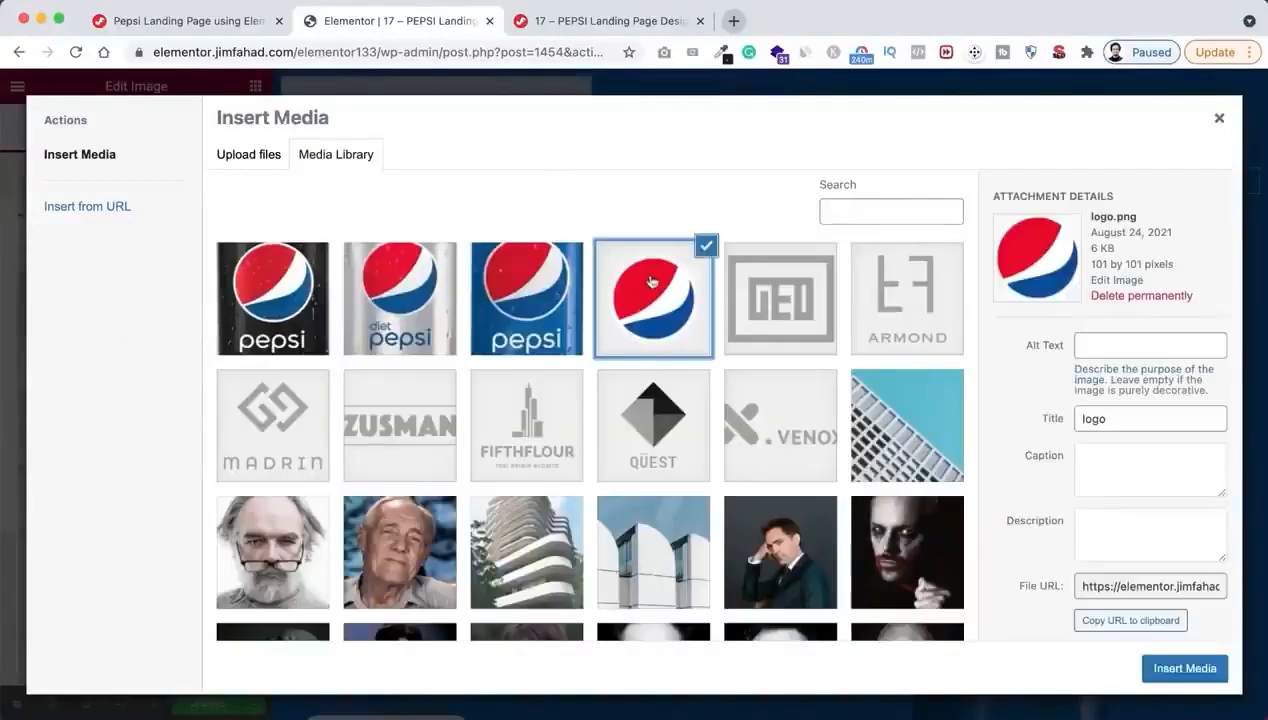
{"action": "left_click", "coordinate": [1183, 665]}
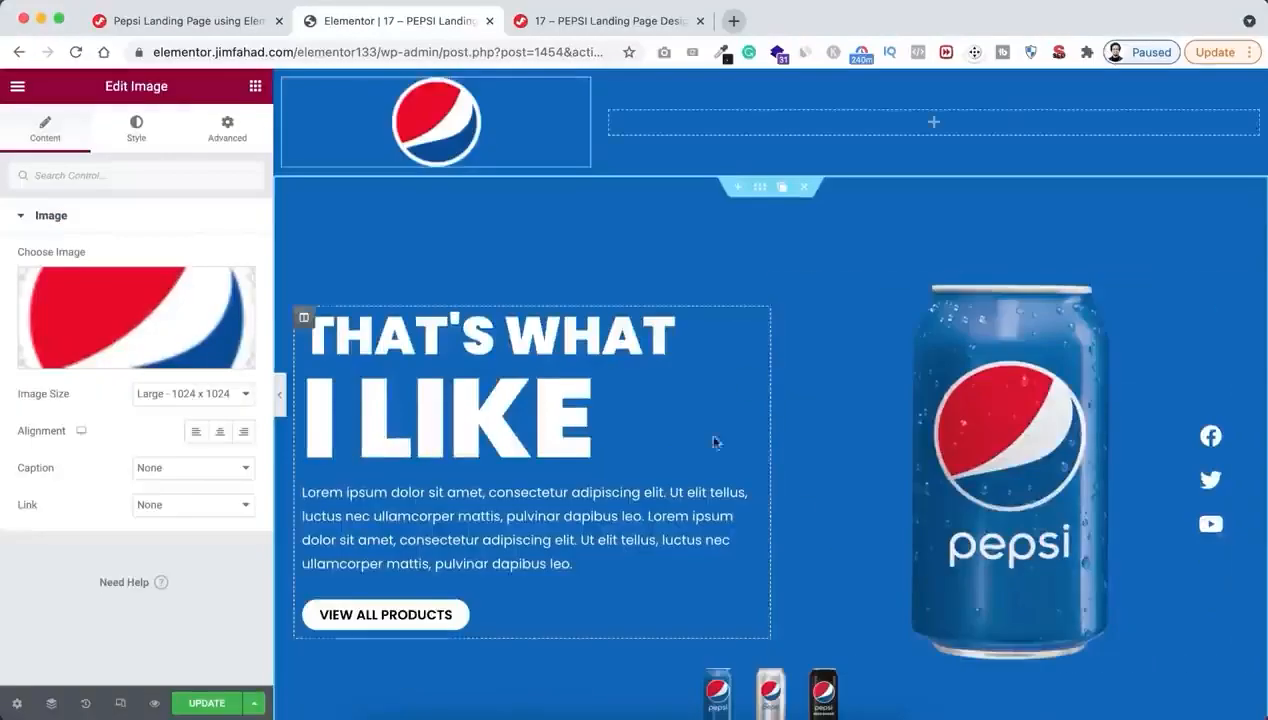
Set the header logo's width to 13% and align it left
{"action": "left_click", "coordinate": [136, 130]}
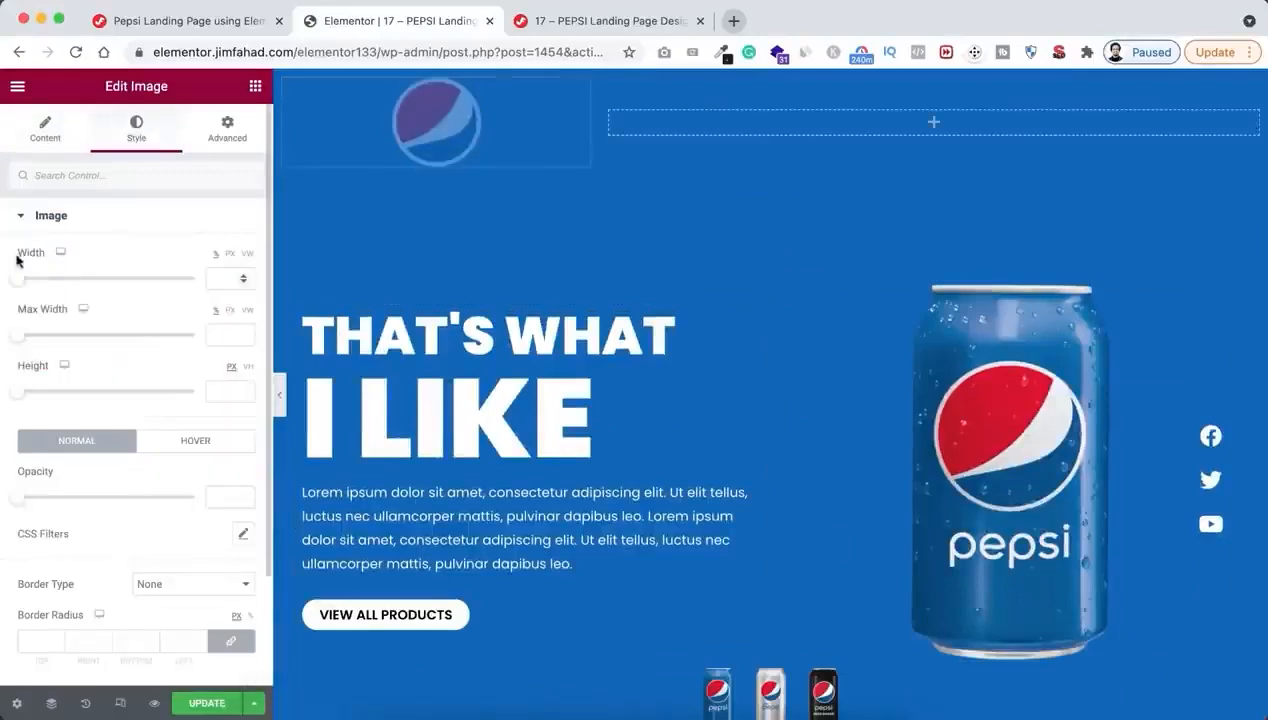
{"action": "left_click", "coordinate": [219, 277]}
{"action": "type", "text": "13"}
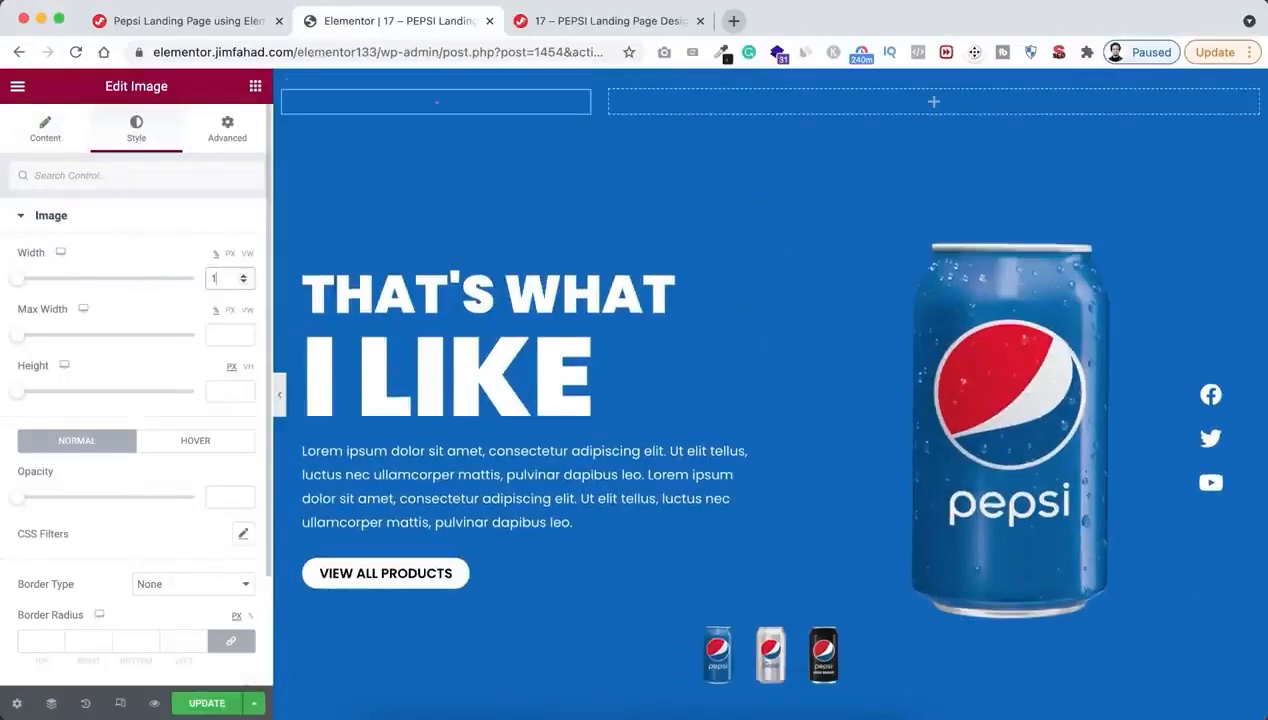
{"action": "left_click", "coordinate": [53, 132]}
{"action": "left_click", "coordinate": [196, 438]}
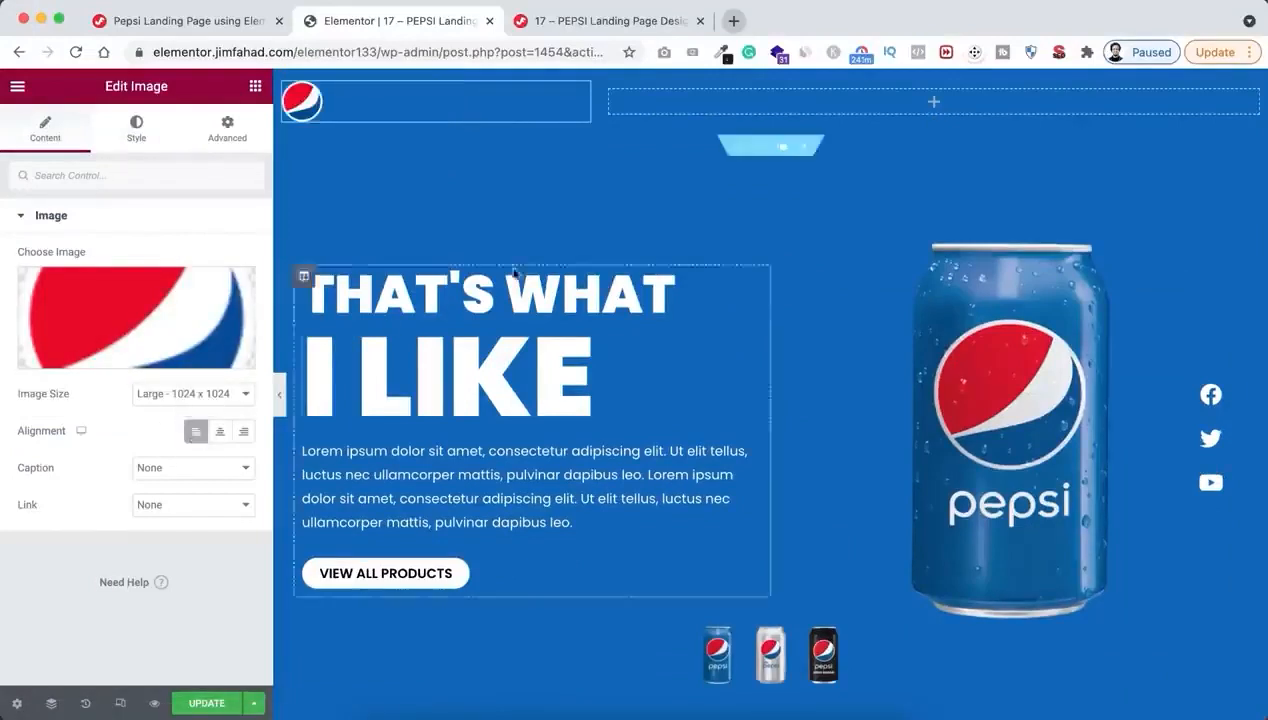
Add a Nav Menu widget to the header's wide column, using Pepsi Menu aligned right
{"action": "left_click", "coordinate": [930, 104]}
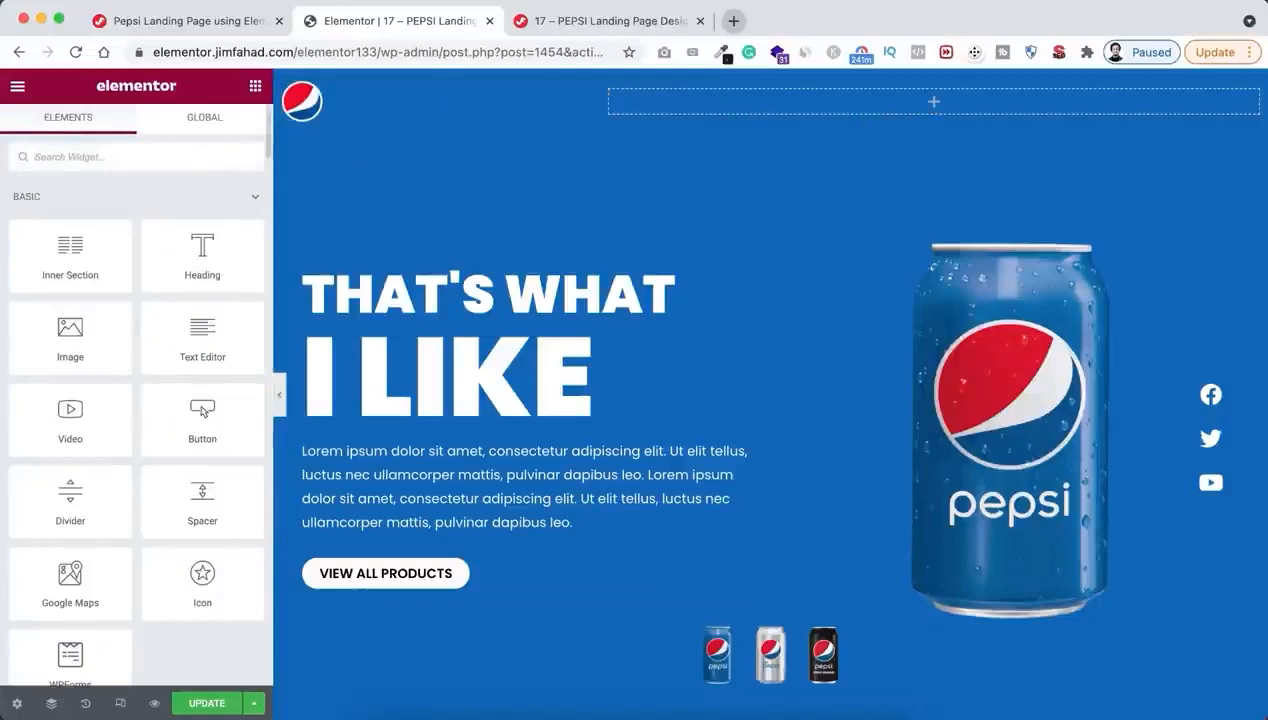
{"action": "type", "text": "men"}
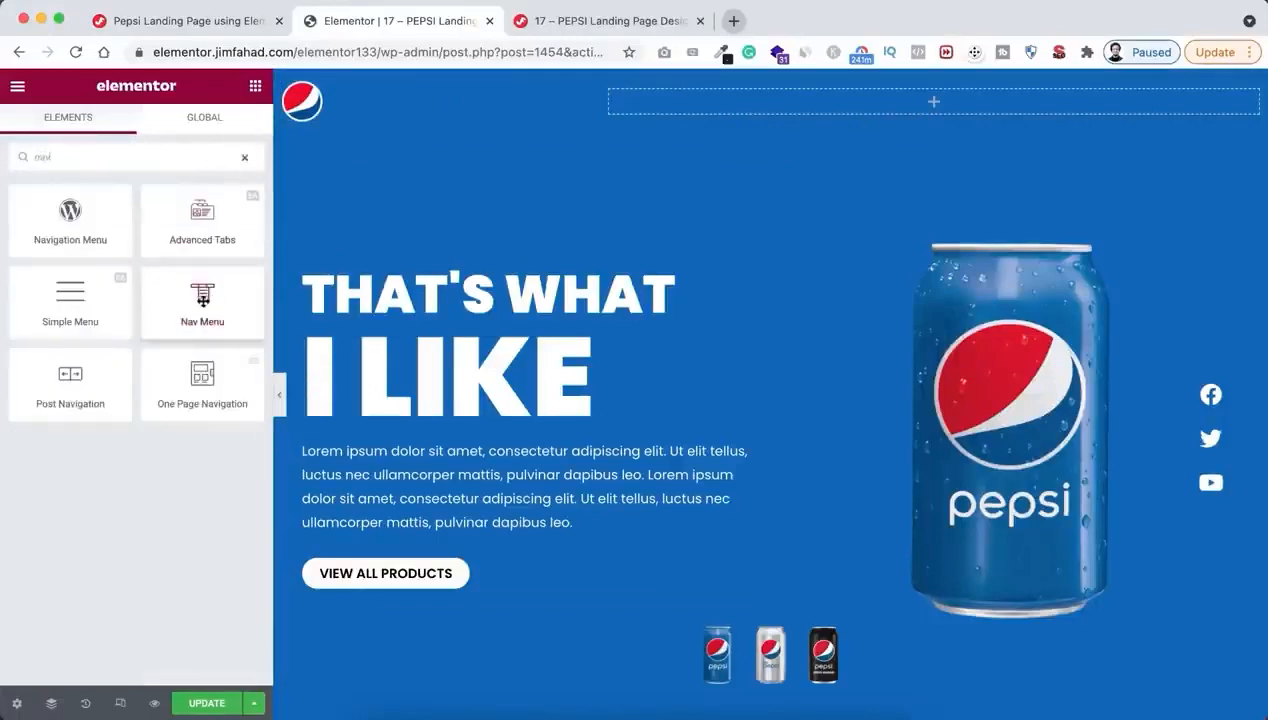
{"action": "left_click_drag", "start_coordinate": [202, 297], "coordinate": [877, 97]}
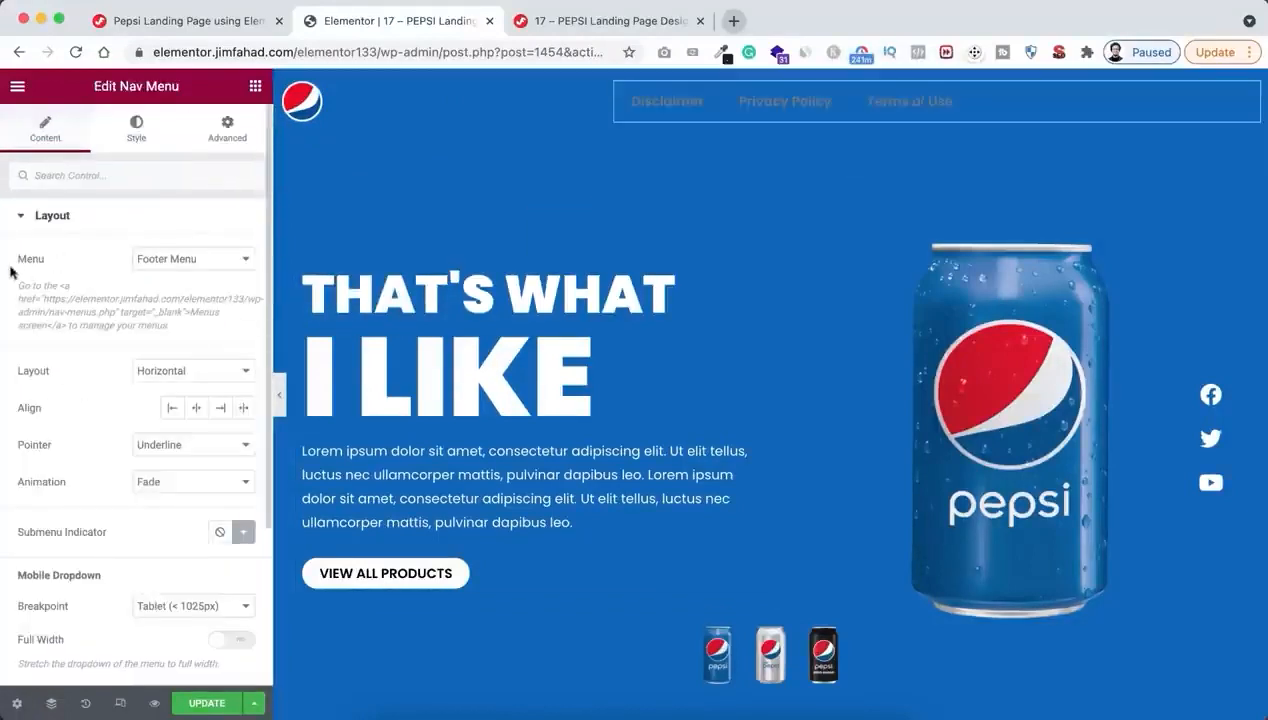
{"action": "left_click", "coordinate": [178, 259]}
{"action": "left_click", "coordinate": [175, 296]}
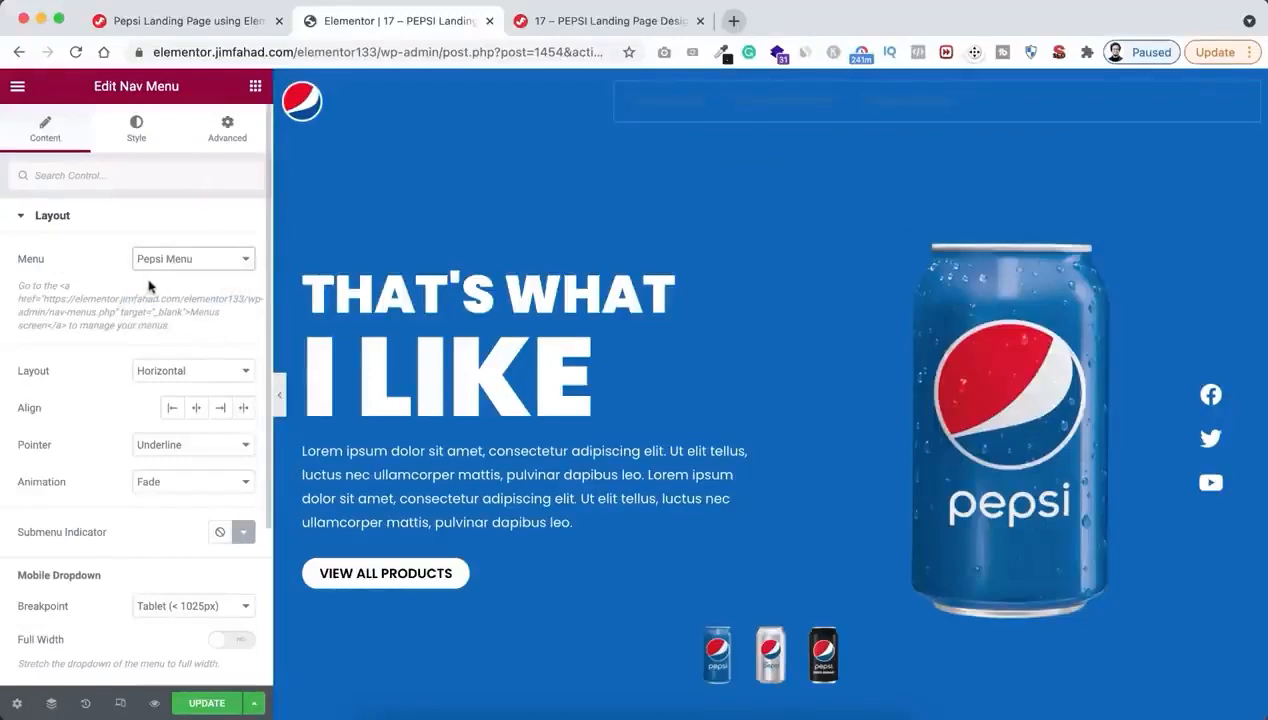
{"action": "left_click", "coordinate": [218, 407]}
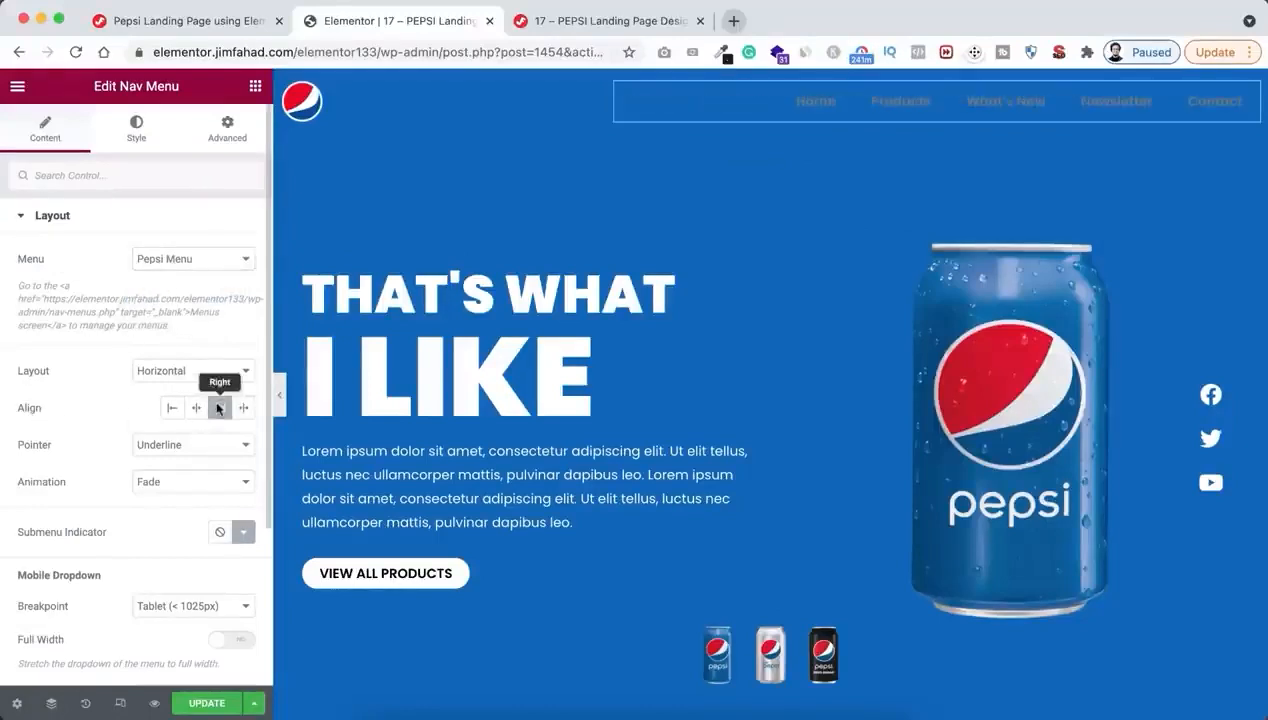
Set the normal text colour of the header's navigation menu to white
{"action": "left_click", "coordinate": [136, 130]}
{"action": "left_click", "coordinate": [243, 332]}
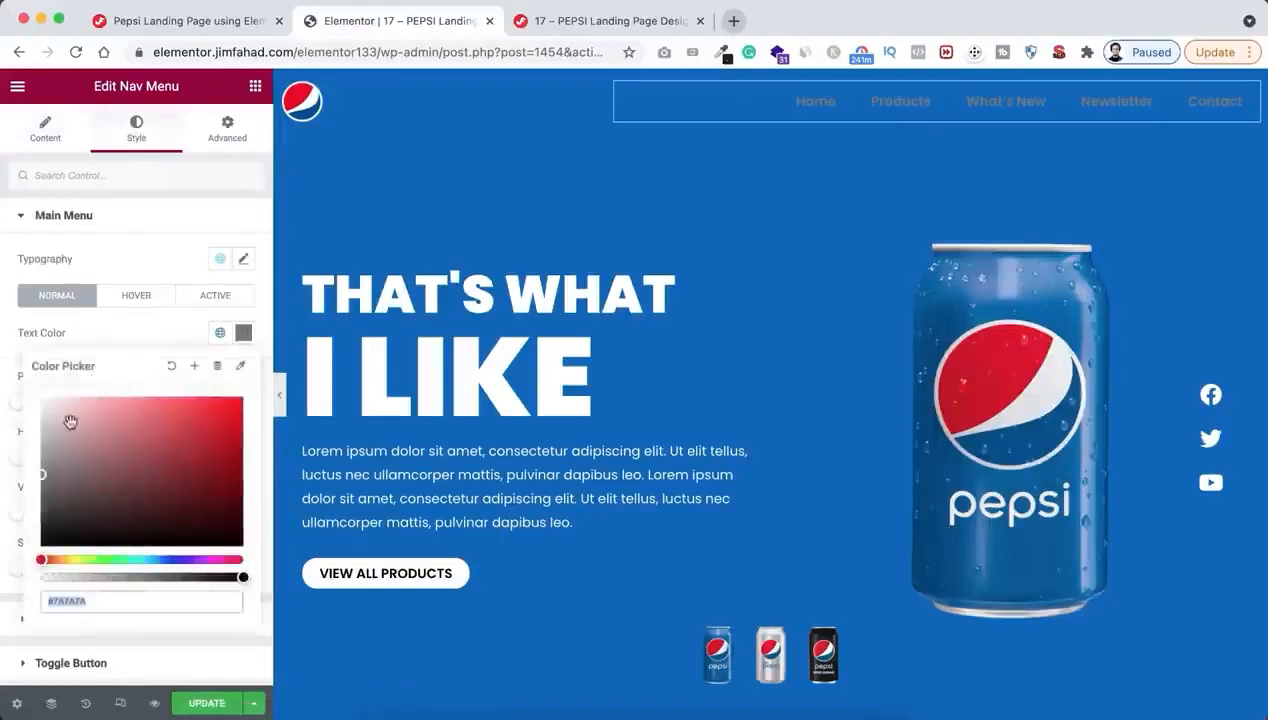
{"action": "left_click", "coordinate": [42, 398]}
{"action": "left_click", "coordinate": [93, 338]}
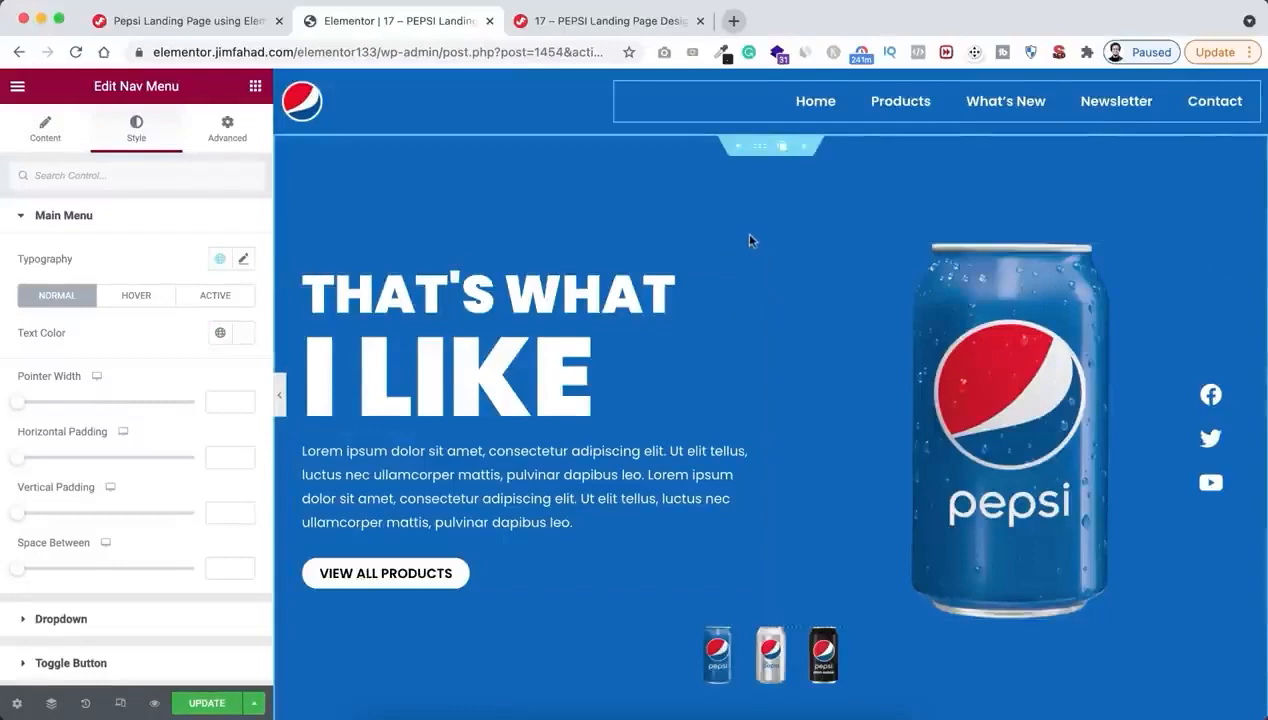
Assign the CSS class pepsi-section to the blue hero section
{"action": "left_click", "coordinate": [763, 148]}
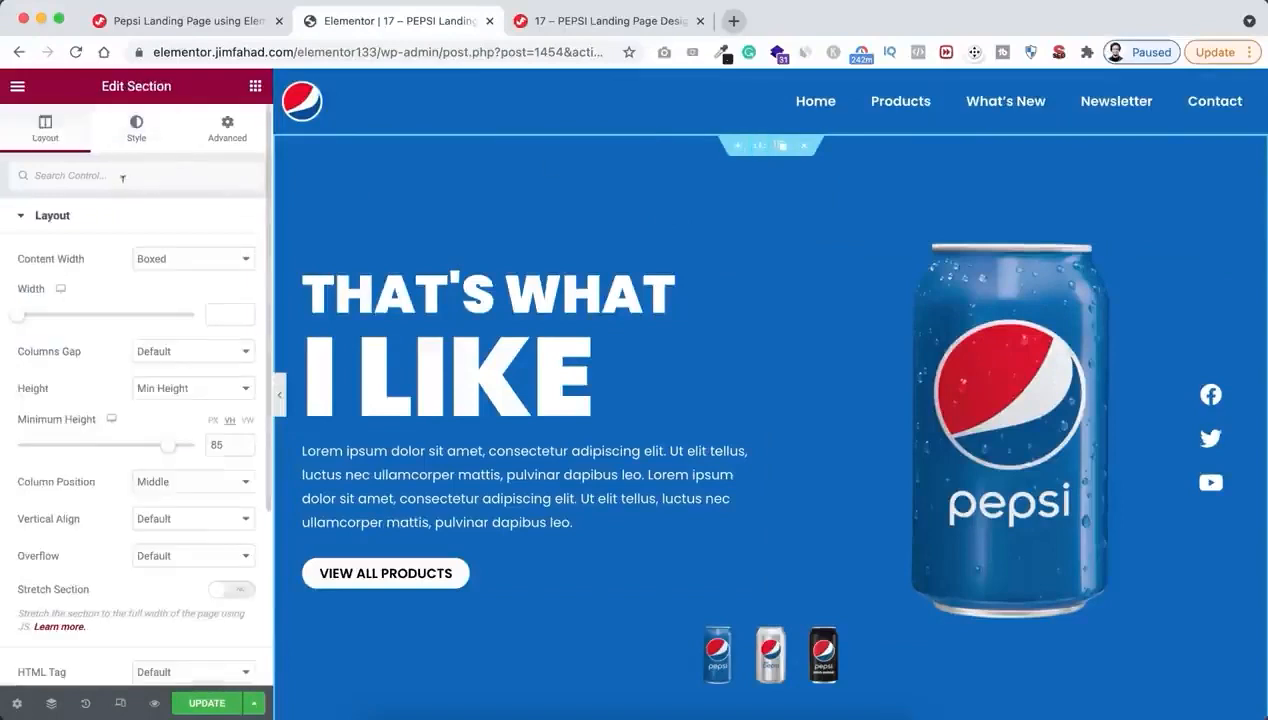
{"action": "left_click", "coordinate": [229, 138]}
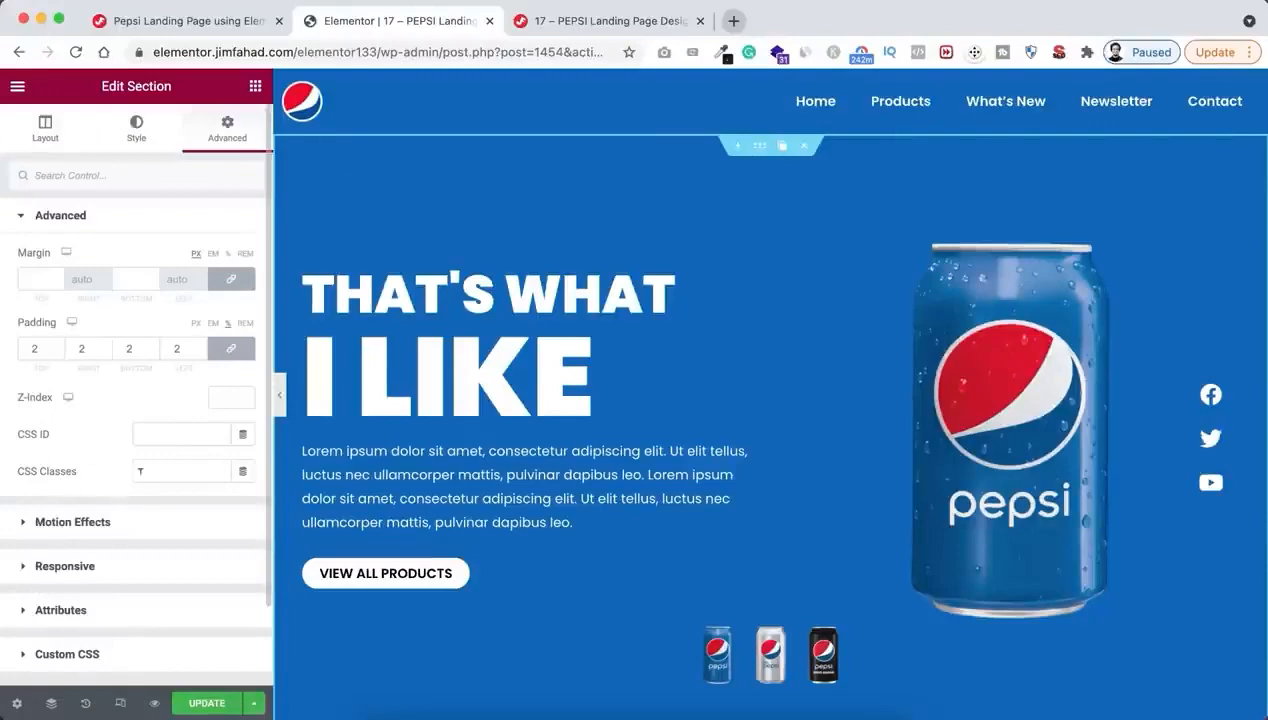
{"action": "left_click", "coordinate": [181, 471]}
{"action": "type", "text": "pepsi"}
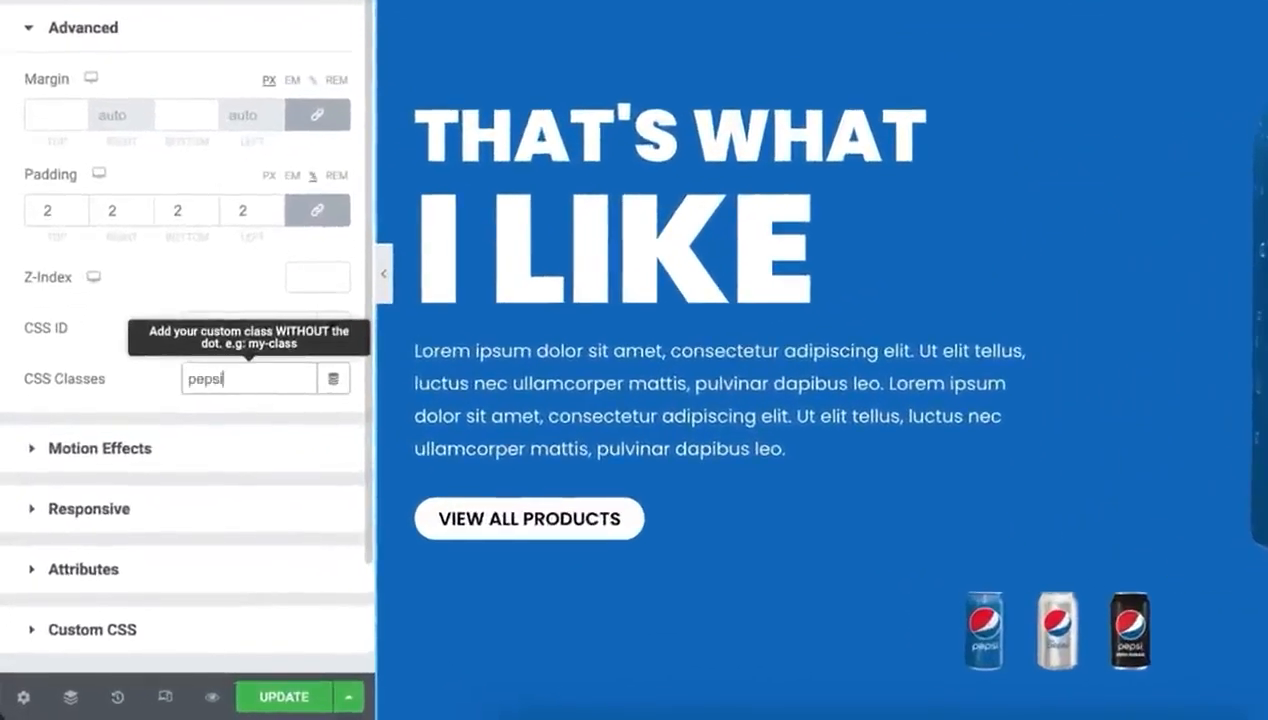
{"action": "type", "text": "-section"}
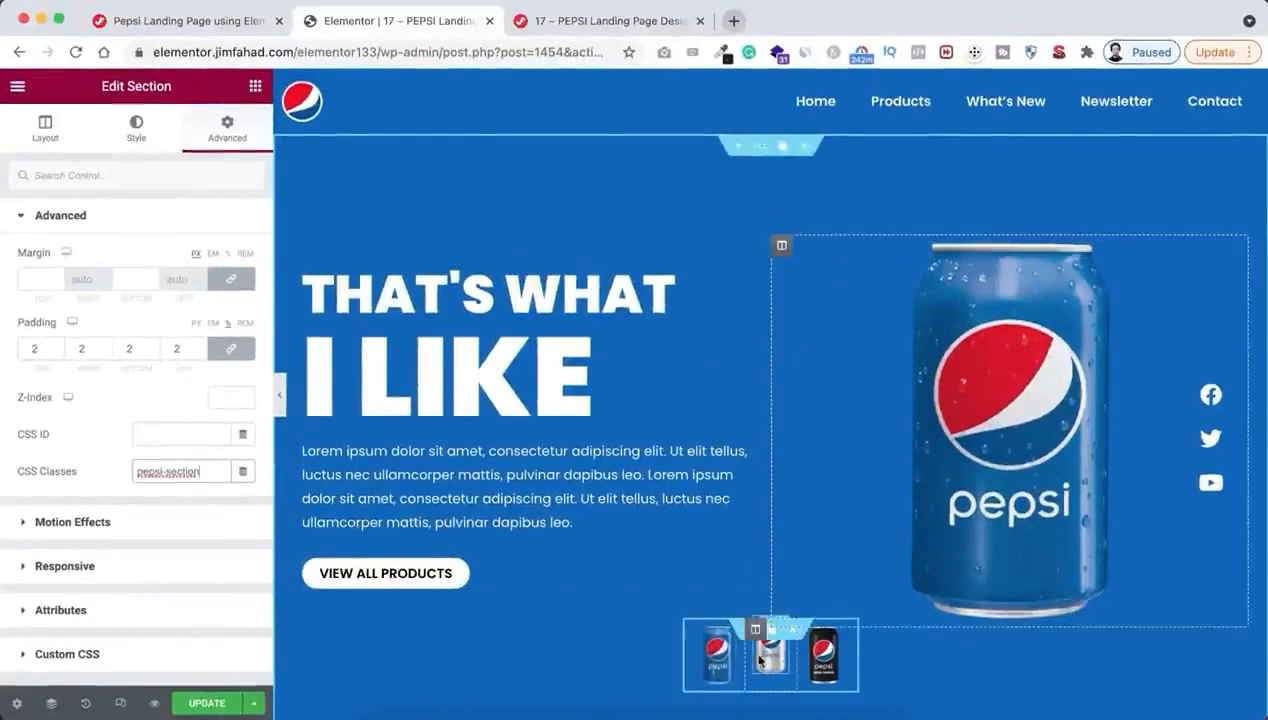
Open the custom attributes of the blue can thumbnail for editing
{"action": "left_click", "coordinate": [720, 660]}
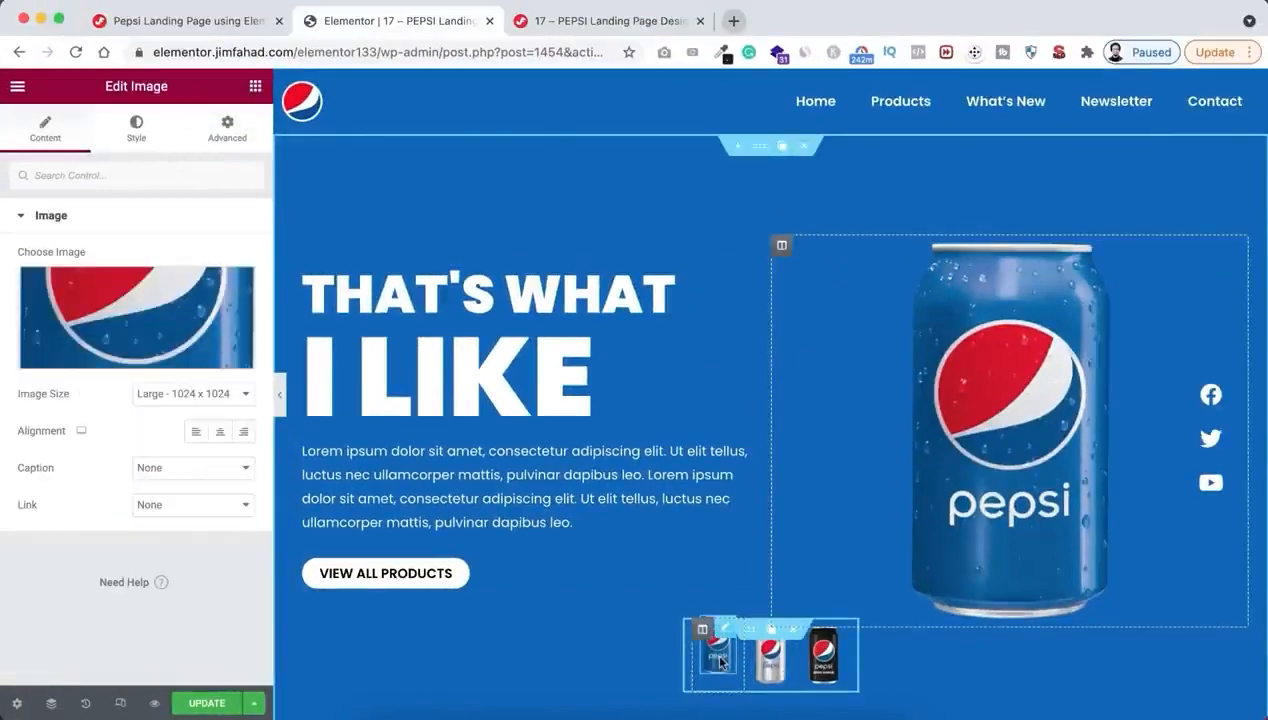
{"action": "left_click", "coordinate": [227, 128]}
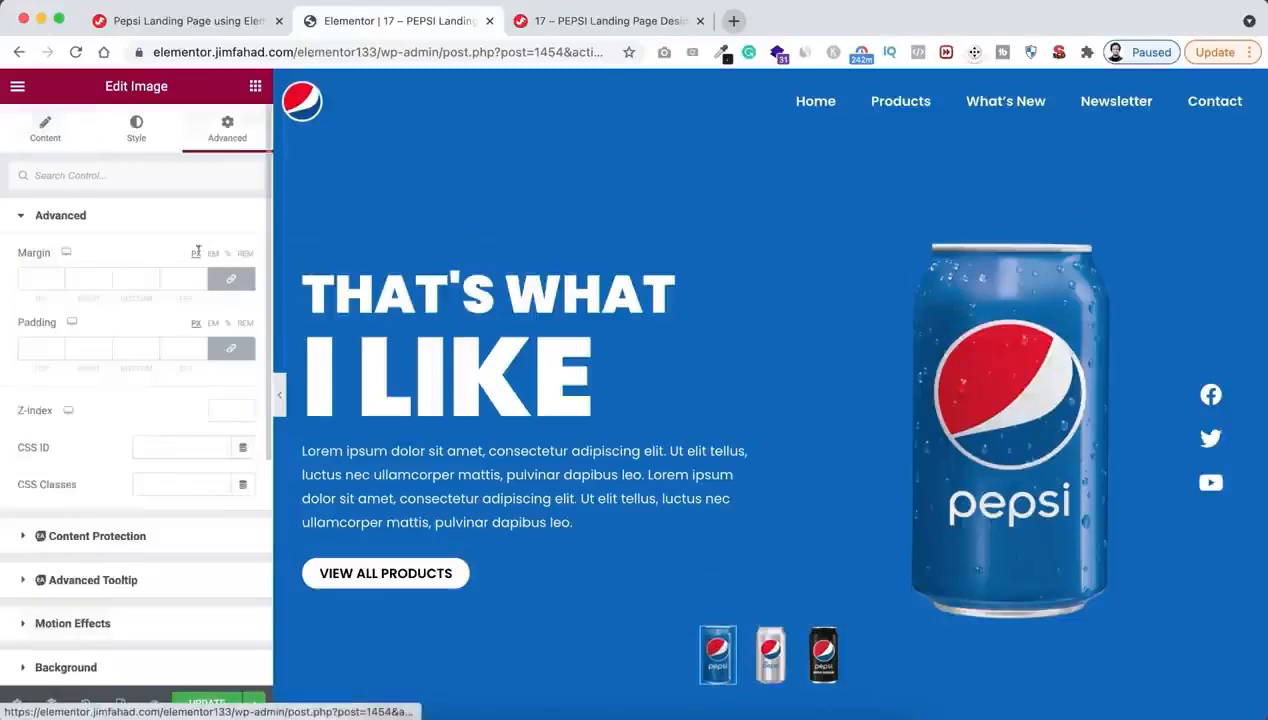
{"action": "scroll", "coordinate": [156, 475], "scroll_direction": "down", "scroll_amount": 5}
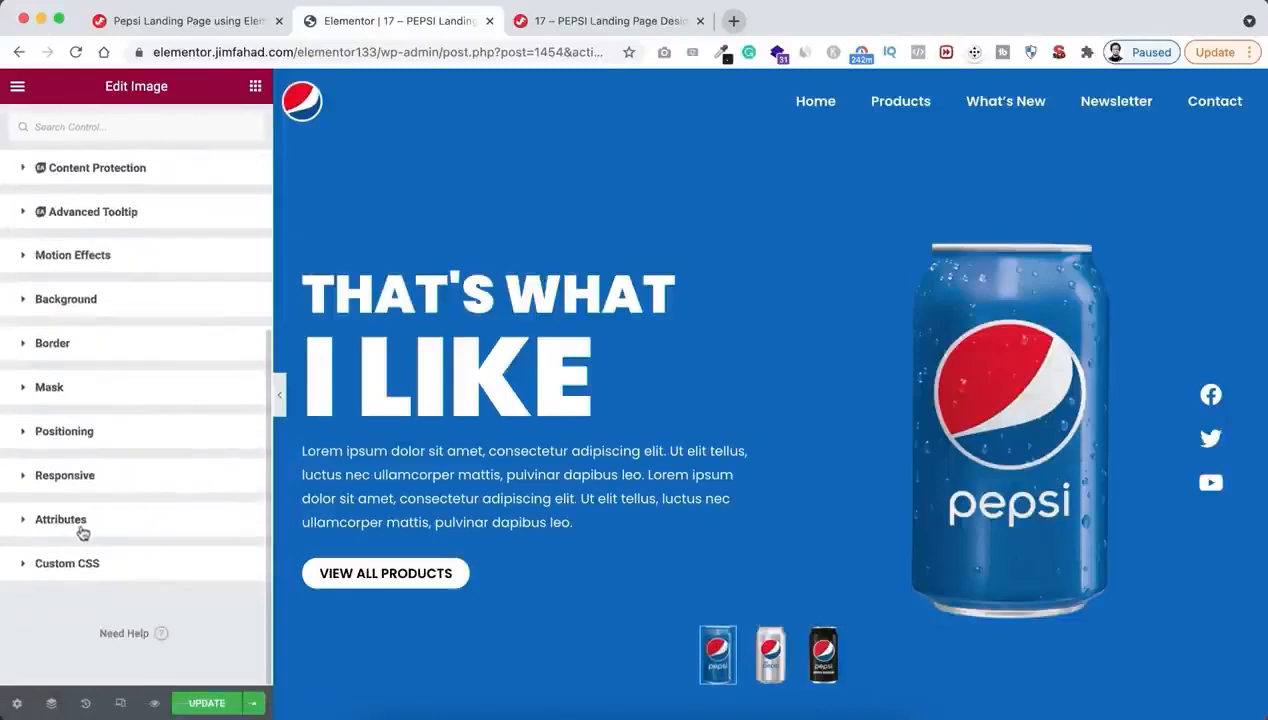
{"action": "left_click", "coordinate": [82, 532]}
{"action": "scroll", "coordinate": [141, 585], "scroll_direction": "down", "scroll_amount": 5}
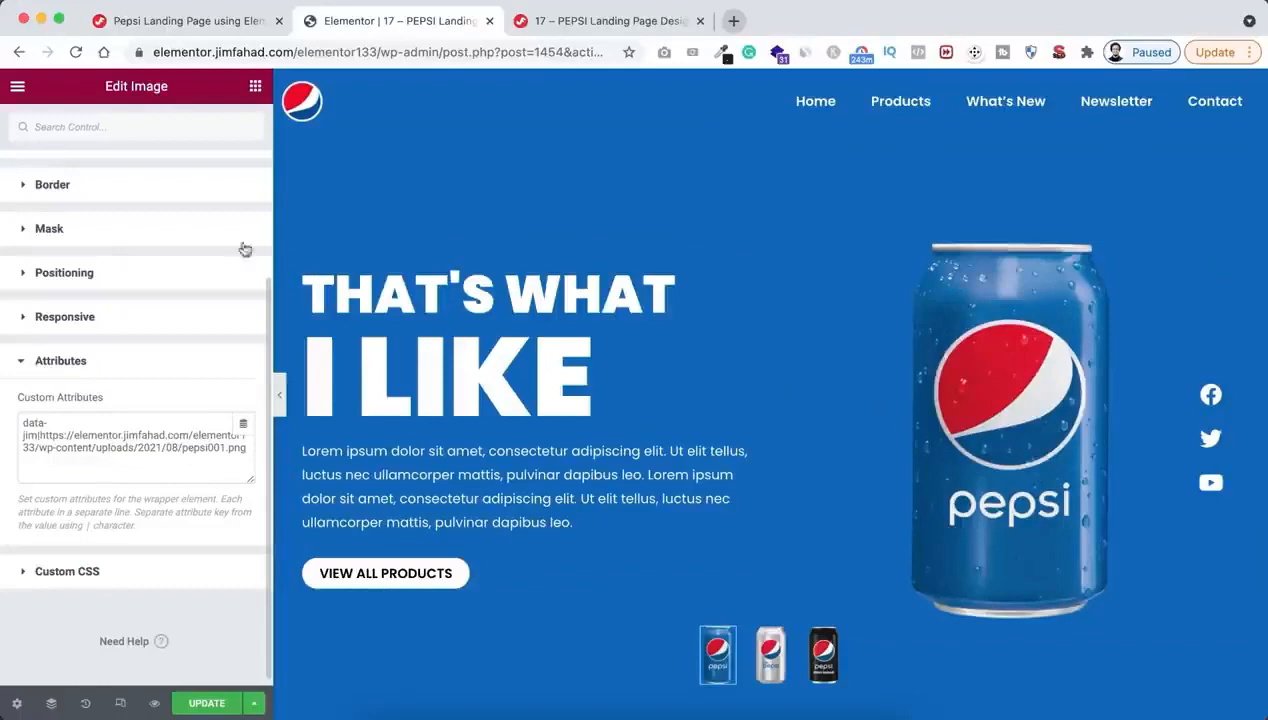
Switch to the tutorial page and copy the BG Color custom attribute data-color|color_code
{"action": "left_click", "coordinate": [218, 22]}
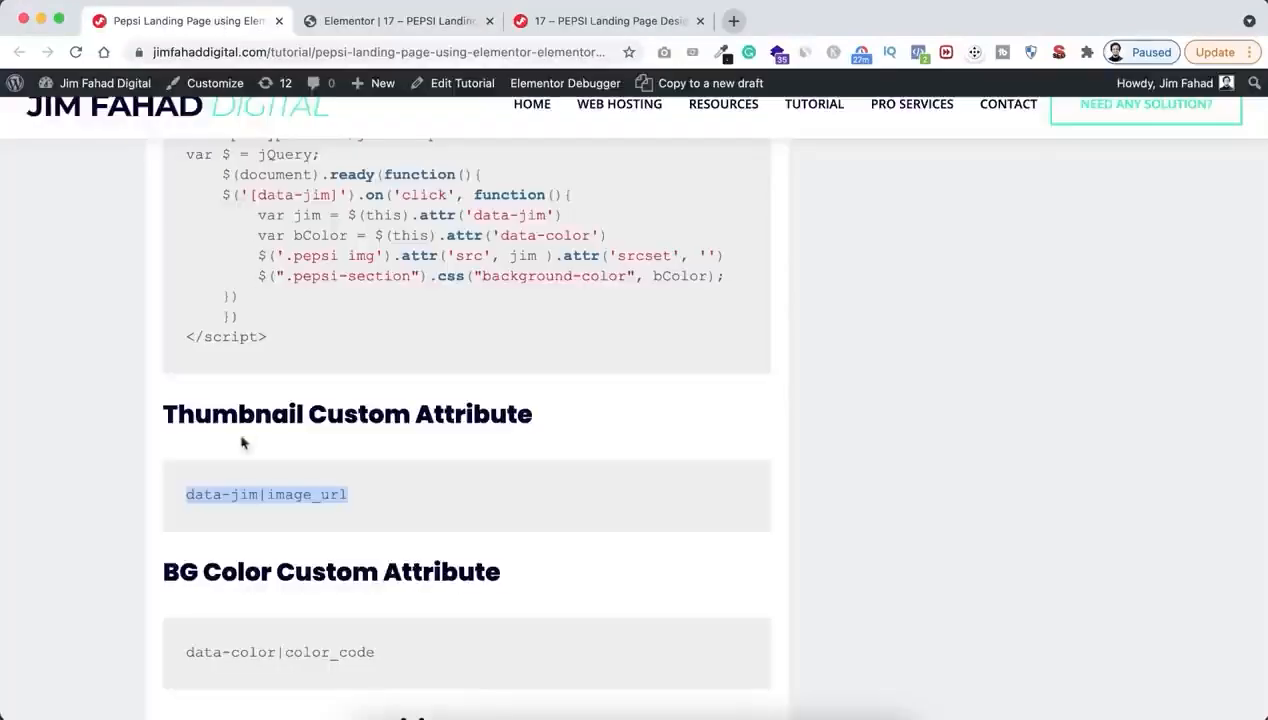
{"action": "scroll", "coordinate": [240, 465], "scroll_direction": "down", "scroll_amount": 5}
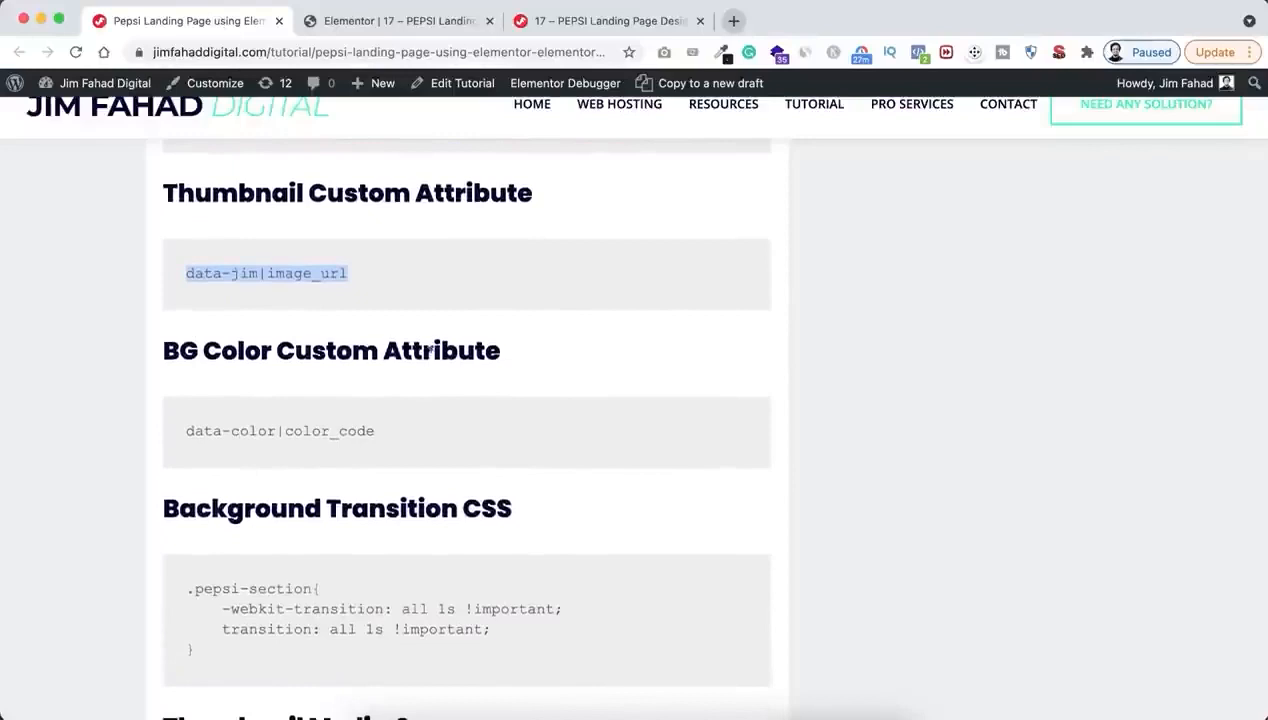
{"action": "left_click_drag", "start_coordinate": [184, 434], "coordinate": [378, 440]}
{"action": "key", "text": "ctrl+c"}
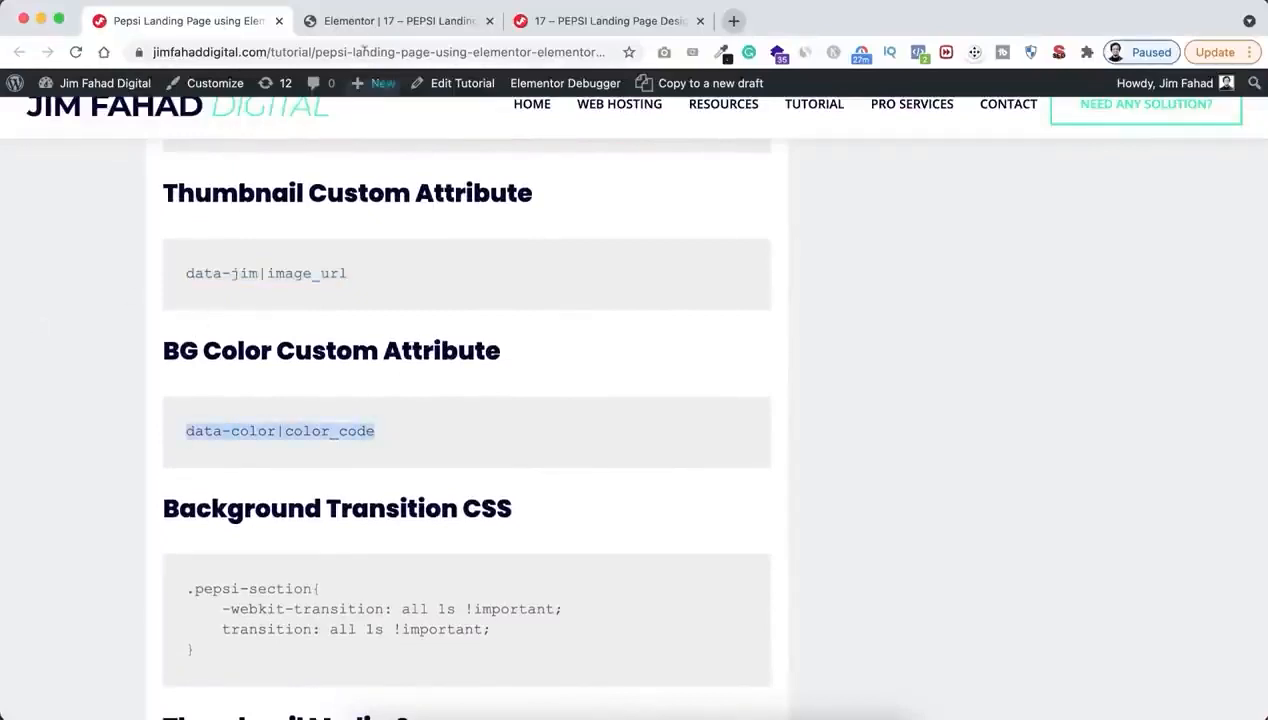
Return to the Elementor editor and add data-color|#0165ba on a new line of the blue can thumbnail's custom attributes
{"action": "left_click", "coordinate": [368, 25]}
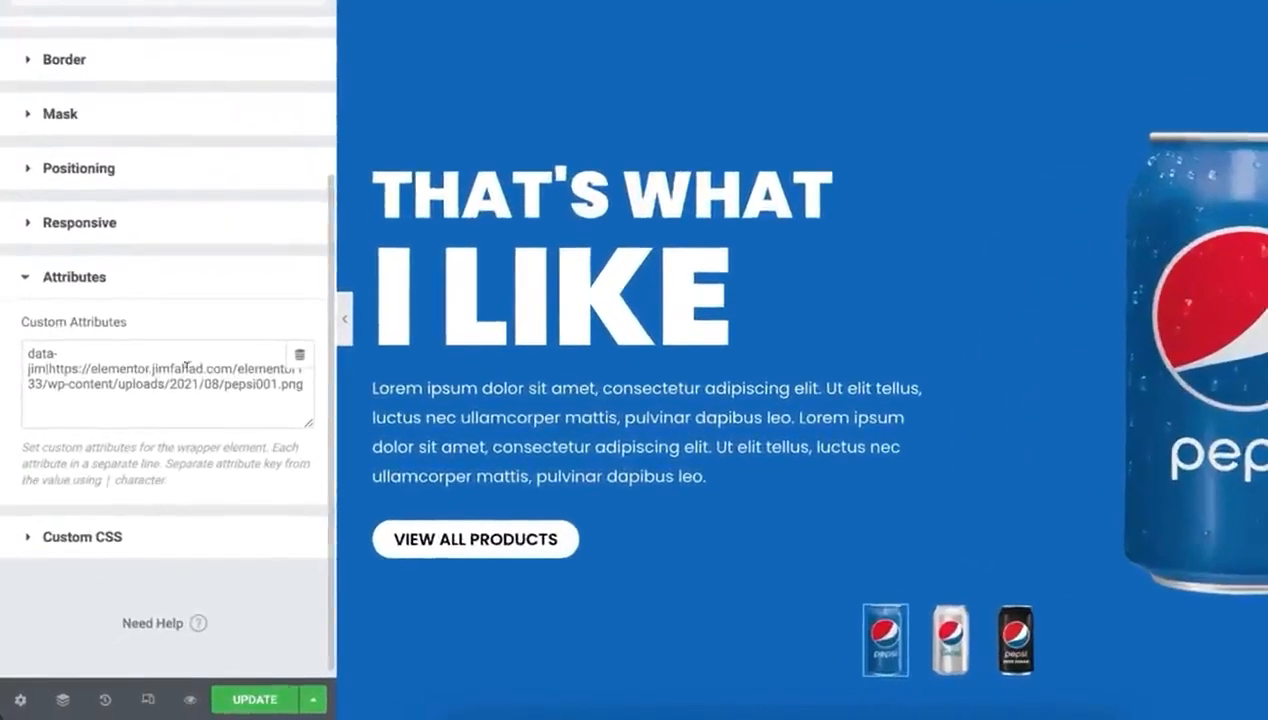
{"action": "left_click", "coordinate": [304, 390]}
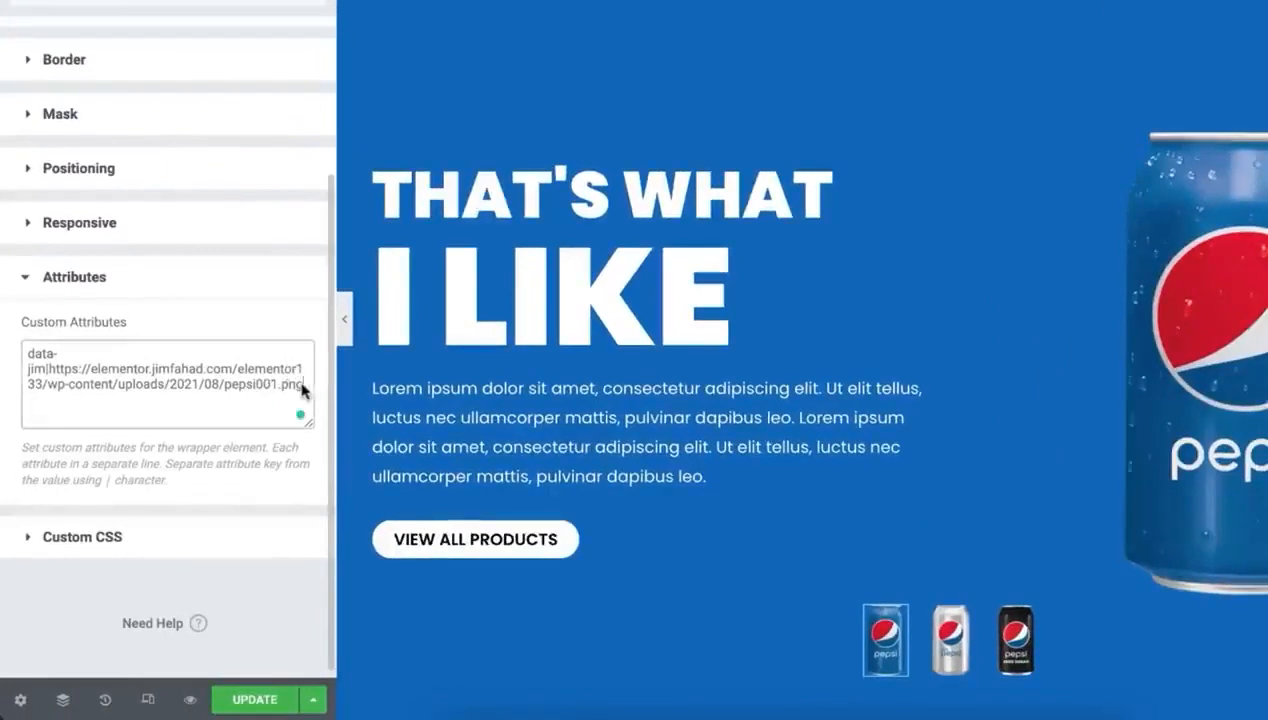
{"action": "key", "text": "Return"}
{"action": "key", "text": "ctrl+v"}
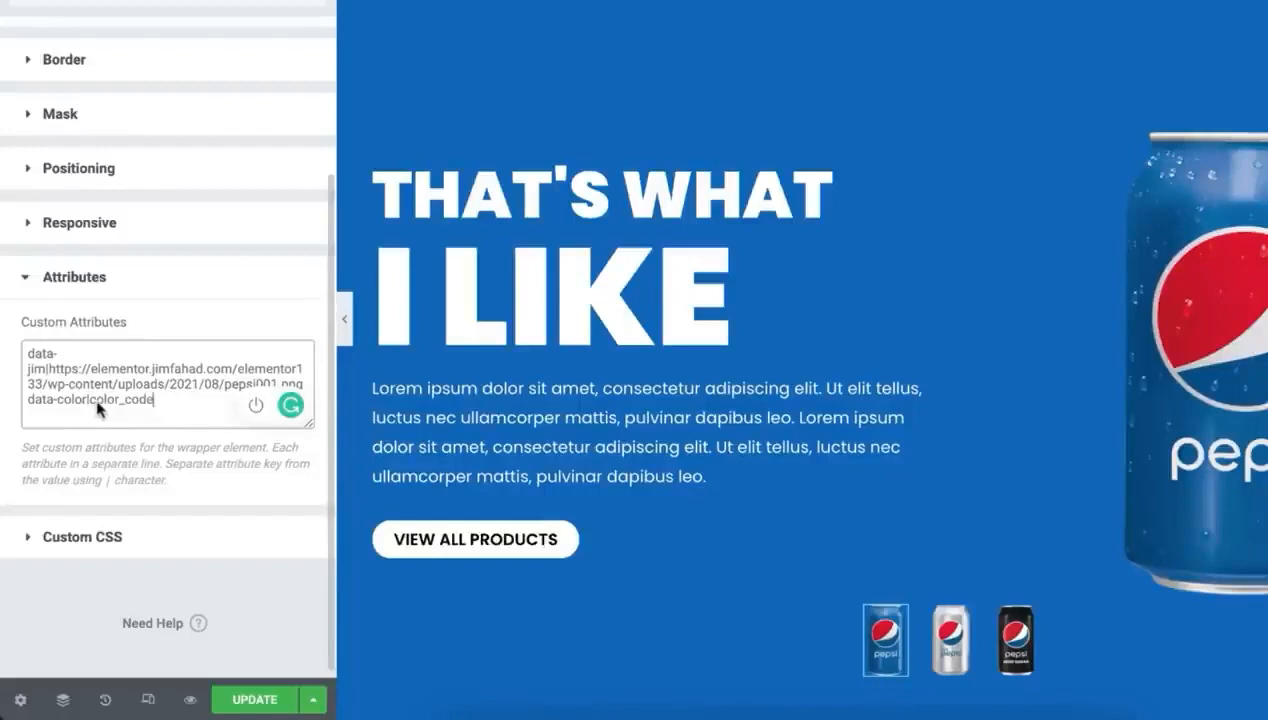
{"action": "left_click_drag", "start_coordinate": [89, 404], "coordinate": [157, 408]}
{"action": "type", "text": "whi"}
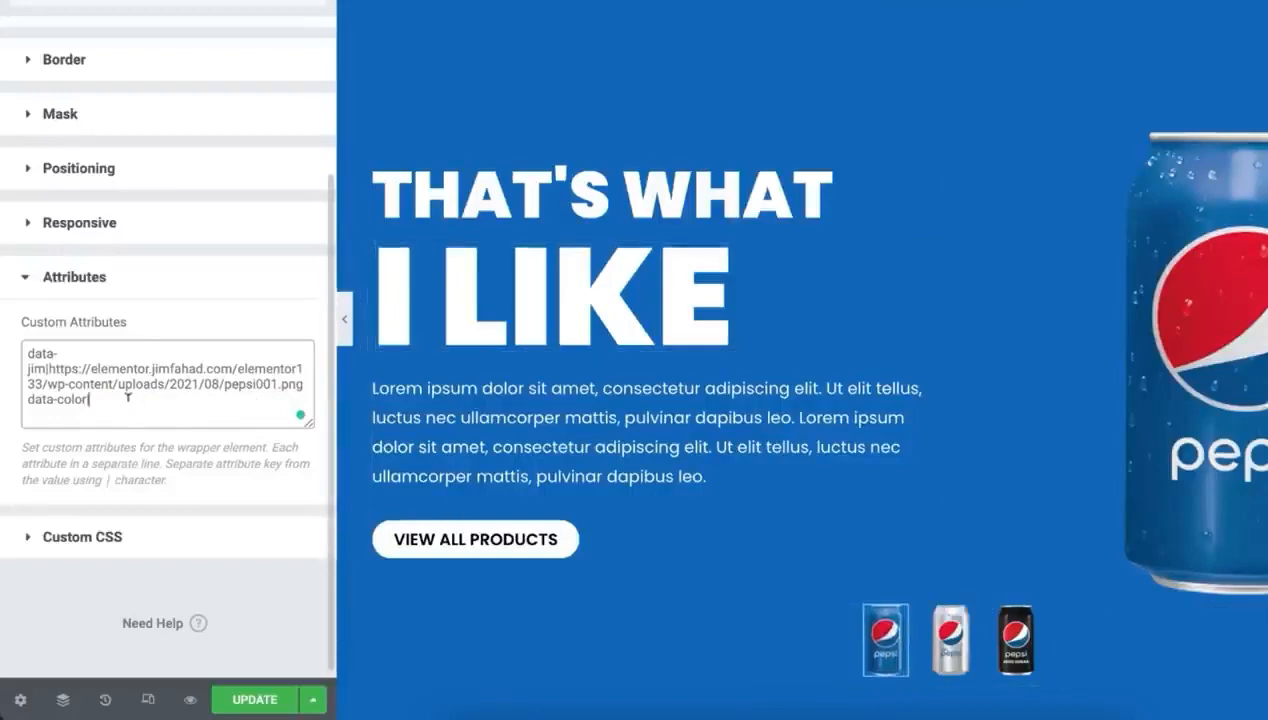
{"action": "type", "text": "|#0165ba"}
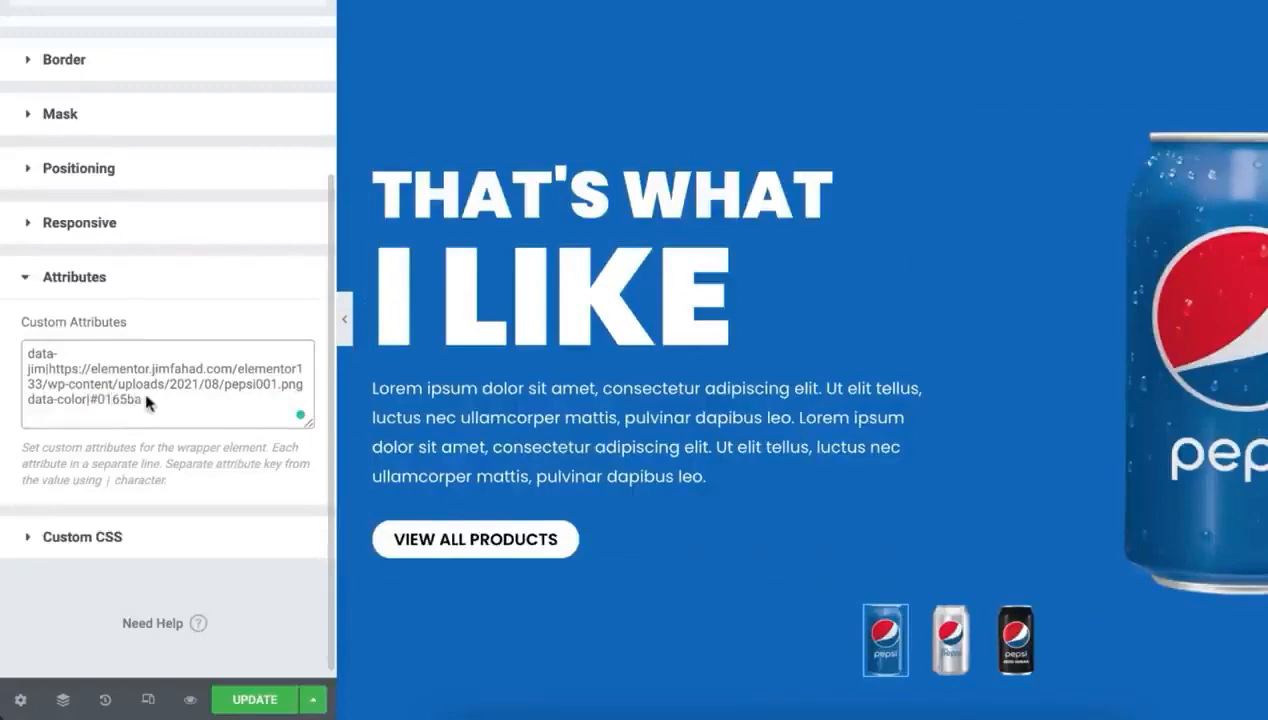
Copy the data-color line from the blue can thumbnail's custom attributes and open the silver can thumbnail's custom attributes for editing
{"action": "left_click_drag", "start_coordinate": [147, 401], "coordinate": [30, 401]}
{"action": "key", "text": "ctrl+c"}
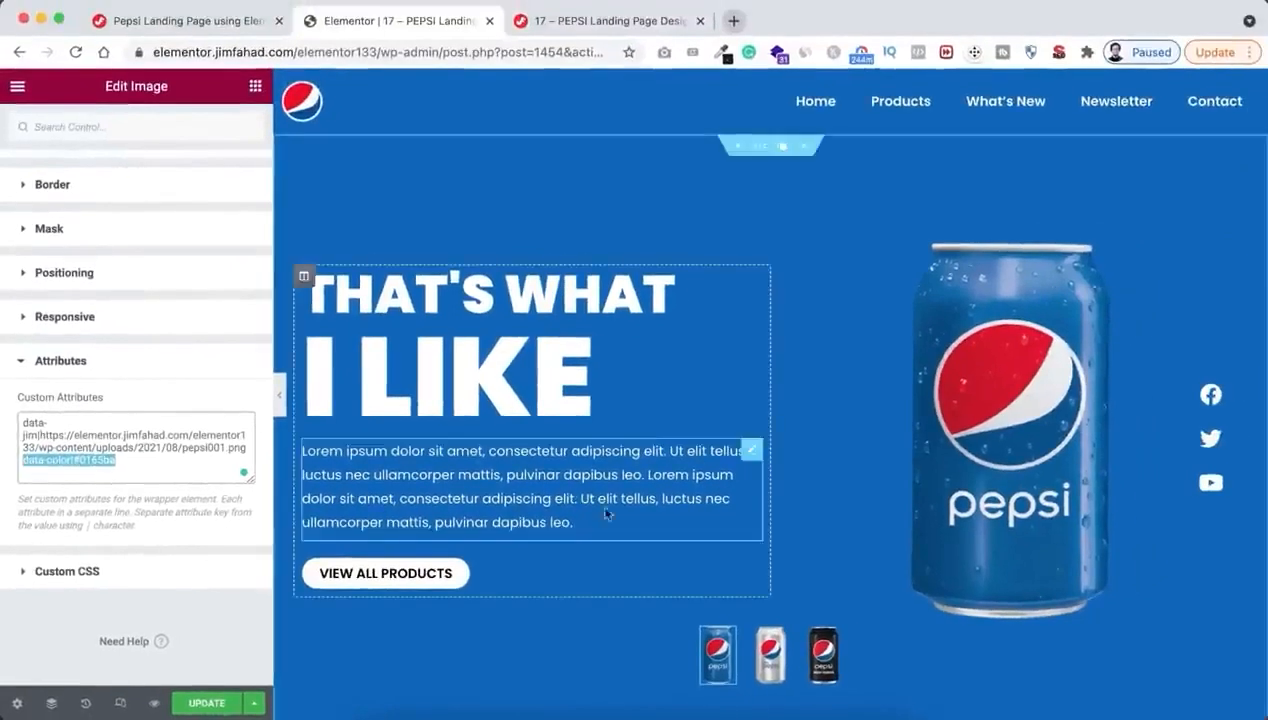
{"action": "left_click", "coordinate": [776, 664]}
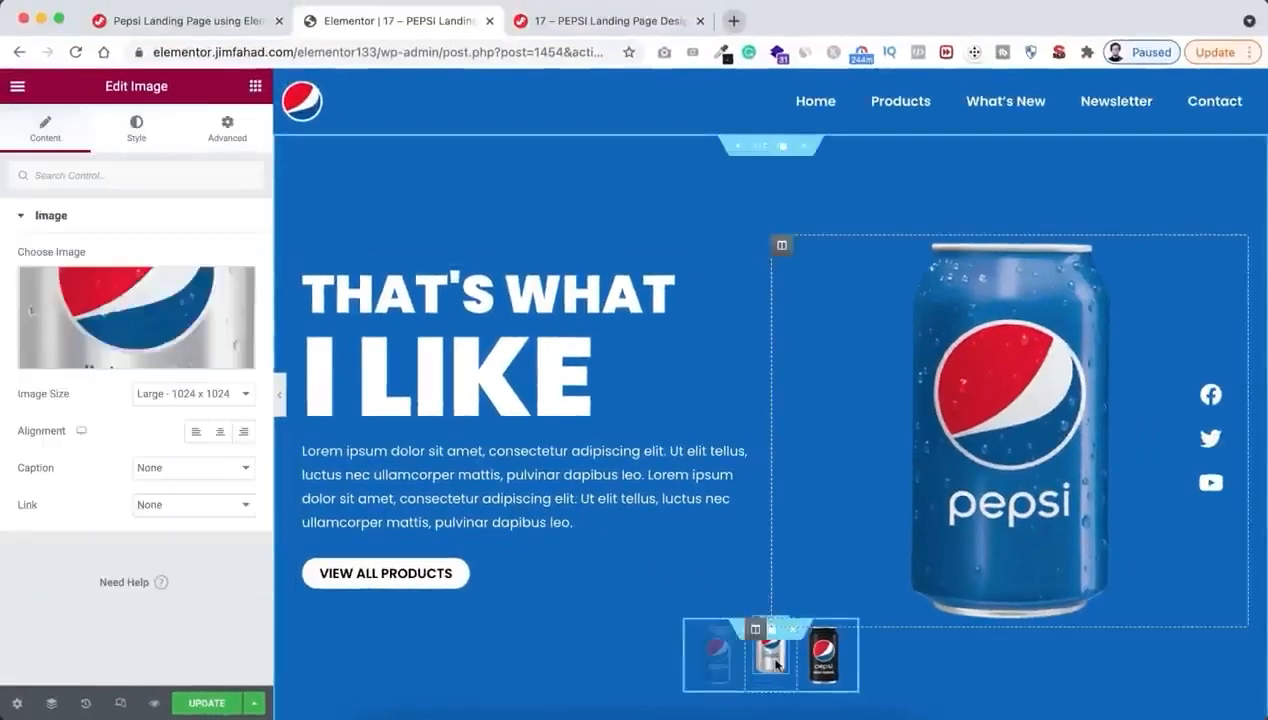
{"action": "left_click", "coordinate": [227, 130]}
{"action": "scroll", "coordinate": [157, 524], "scroll_direction": "down", "scroll_amount": 4}
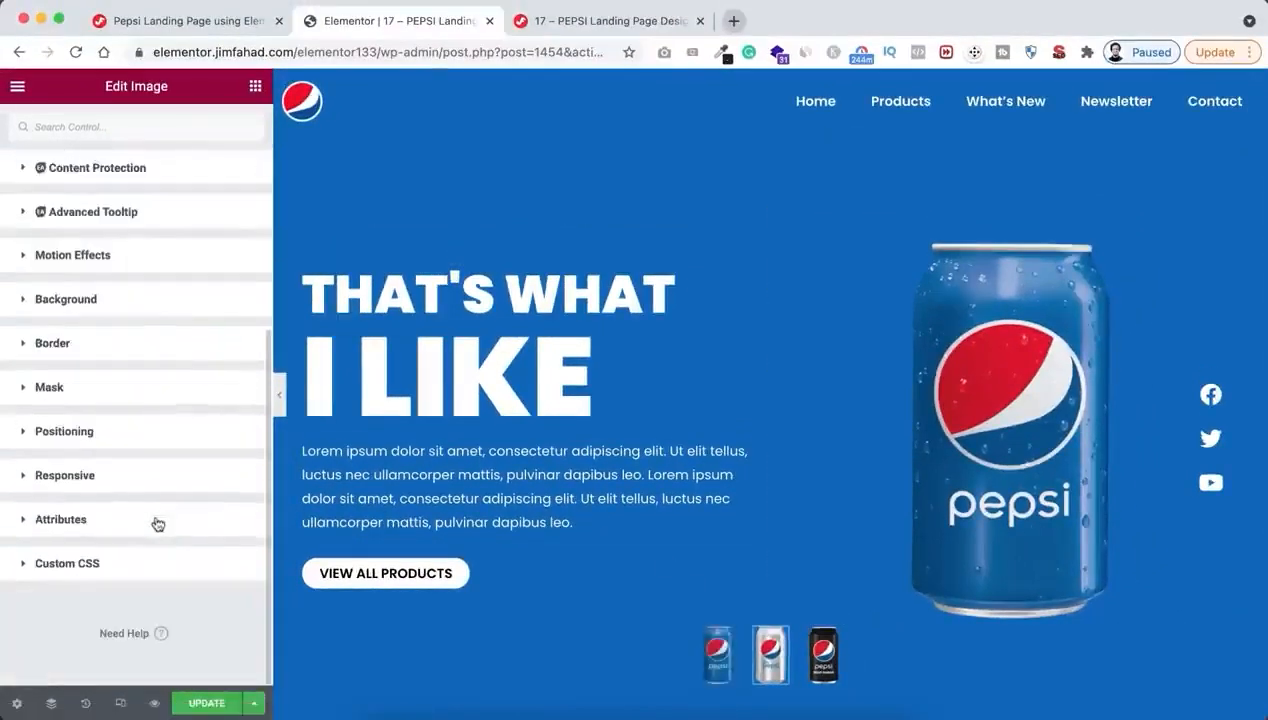
{"action": "left_click", "coordinate": [88, 520]}
{"action": "scroll", "coordinate": [115, 590], "scroll_direction": "down", "scroll_amount": 2}
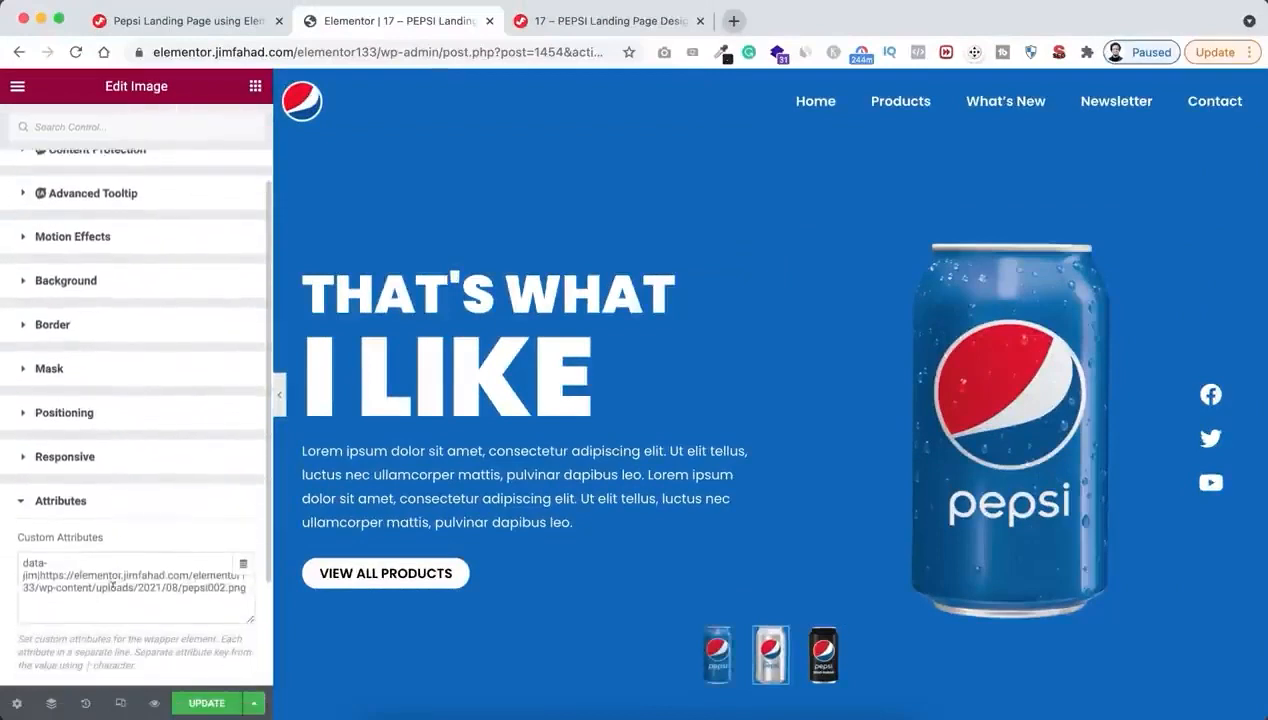
Add data-color|#d3002d on a new line of the silver can thumbnail's custom attributes
{"action": "left_click", "coordinate": [245, 589]}
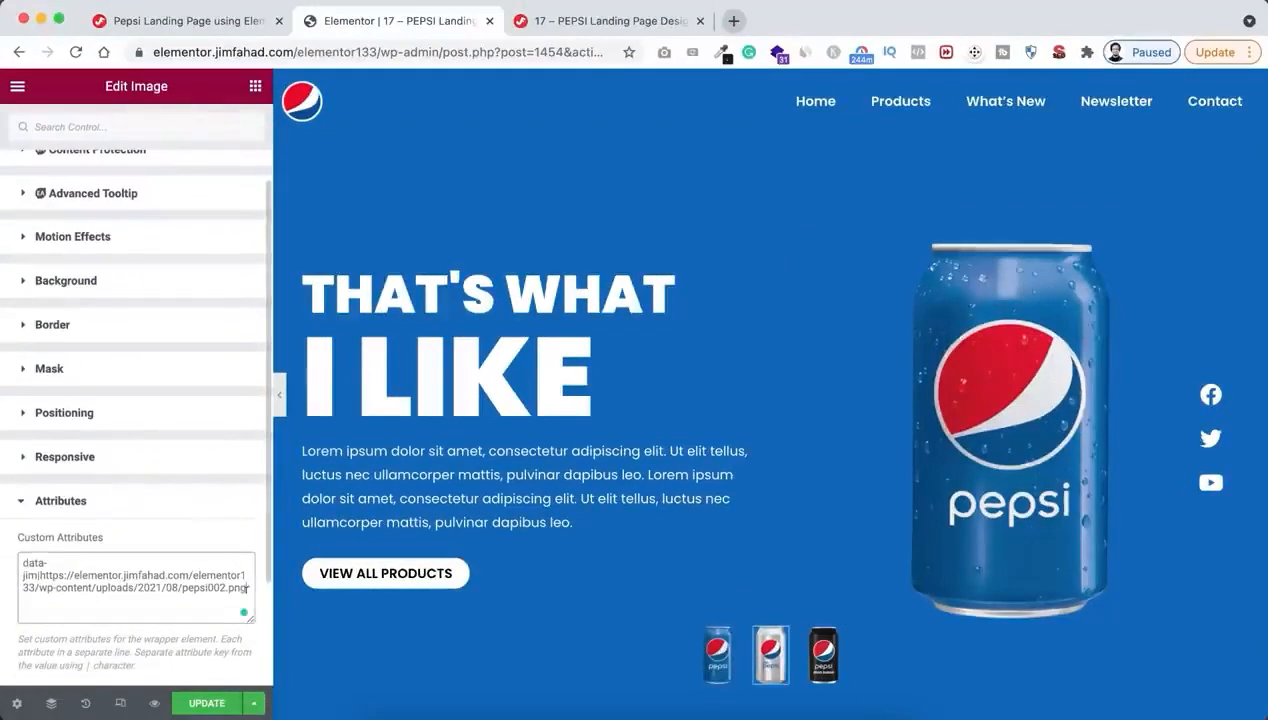
{"action": "key", "text": "Return"}
{"action": "key", "text": "ctrl+v"}
{"action": "left_click_drag", "start_coordinate": [80, 600], "coordinate": [118, 600]}
{"action": "key", "text": "BackSpace"}
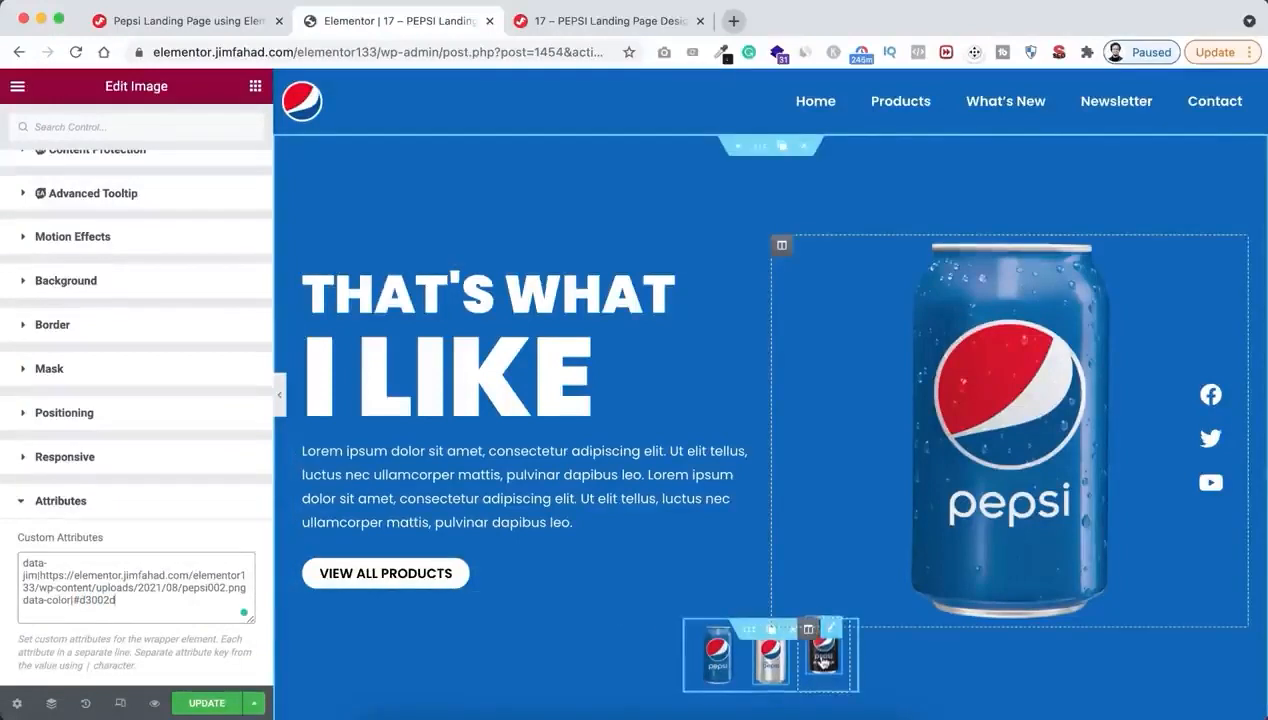
Add data-color|#1f1e1f on a new line of the black can thumbnail's custom attributes and update the page
{"action": "left_click", "coordinate": [822, 662]}
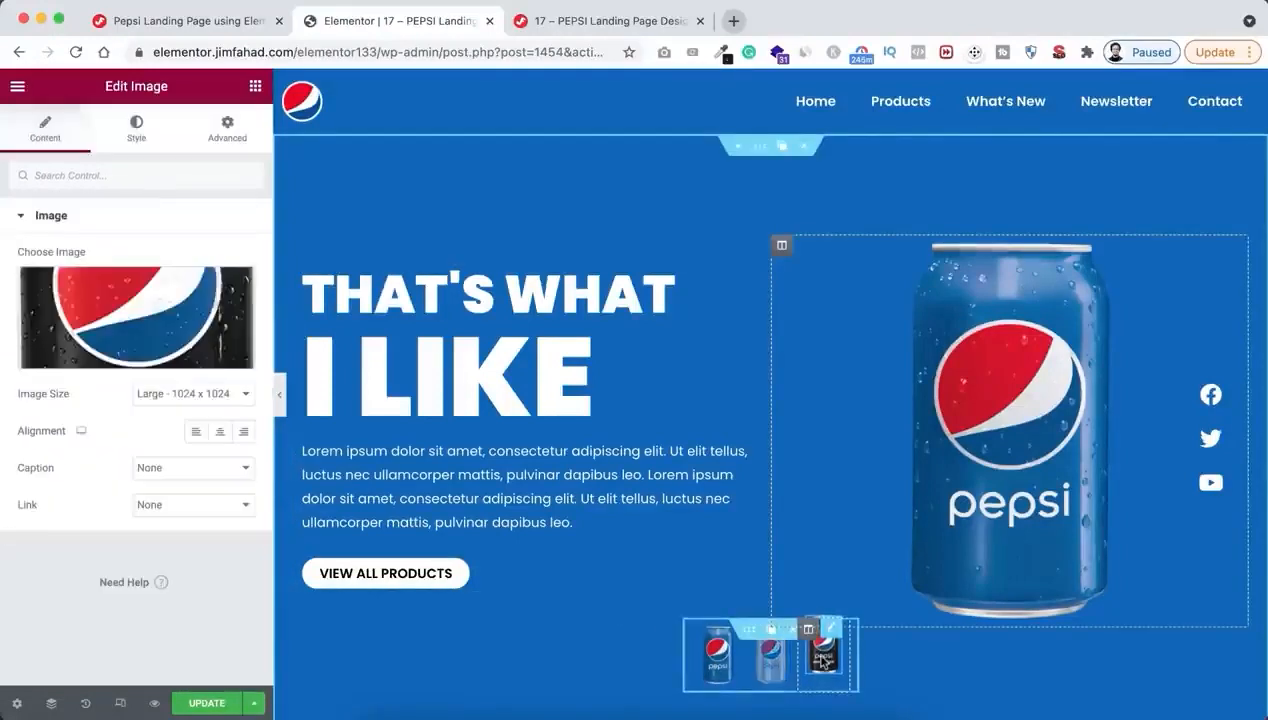
{"action": "left_click", "coordinate": [227, 130]}
{"action": "scroll", "coordinate": [165, 480], "scroll_direction": "down", "scroll_amount": 5}
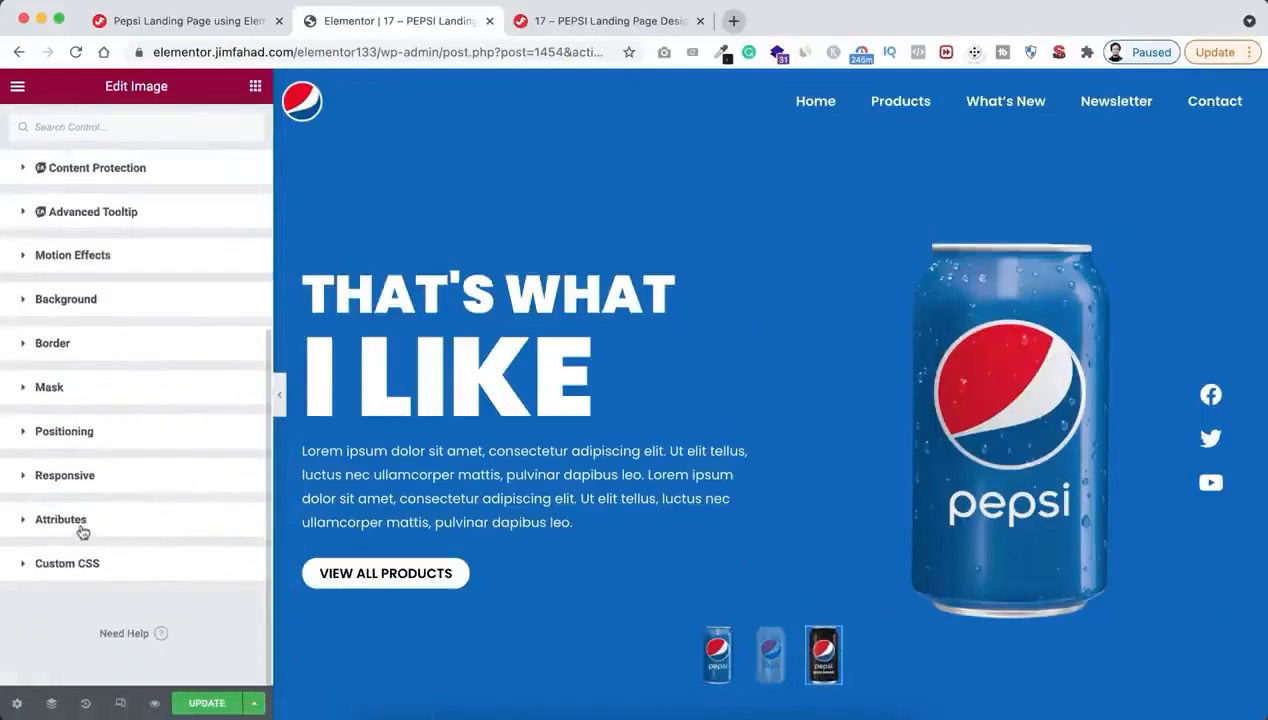
{"action": "left_click", "coordinate": [82, 527]}
{"action": "scroll", "coordinate": [110, 597], "scroll_direction": "down", "scroll_amount": 3}
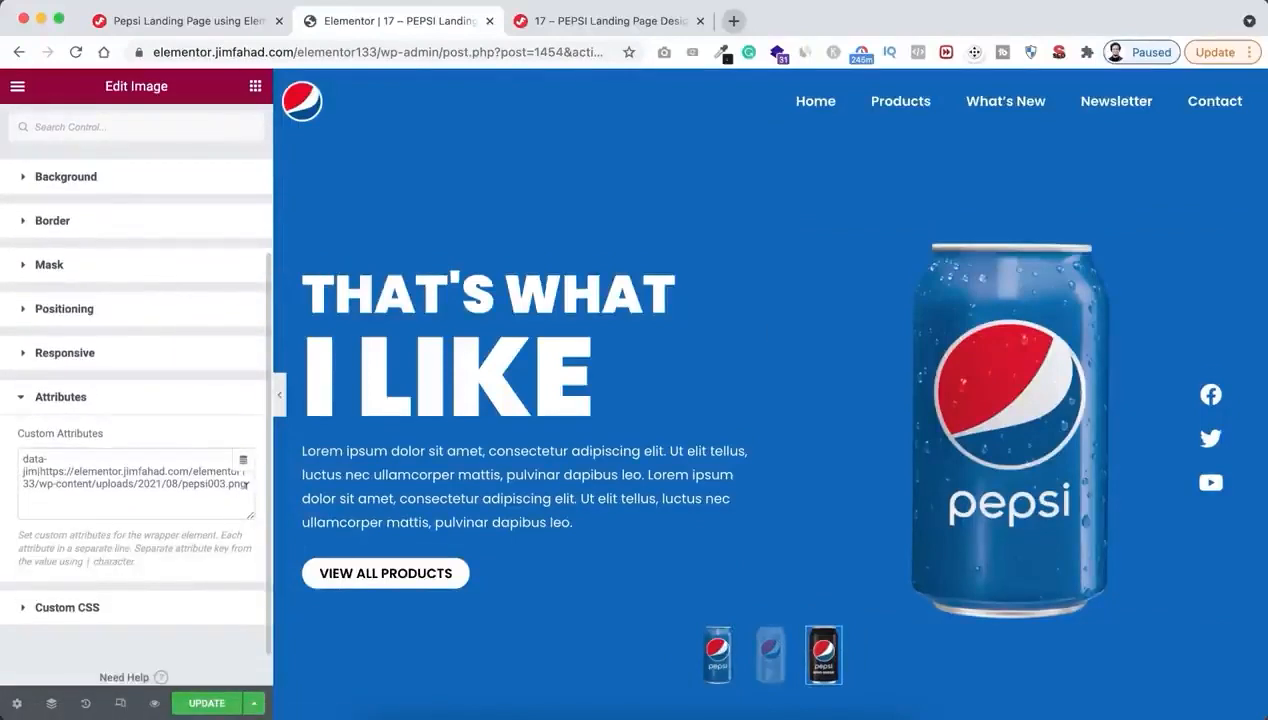
{"action": "key", "text": "super+v"}
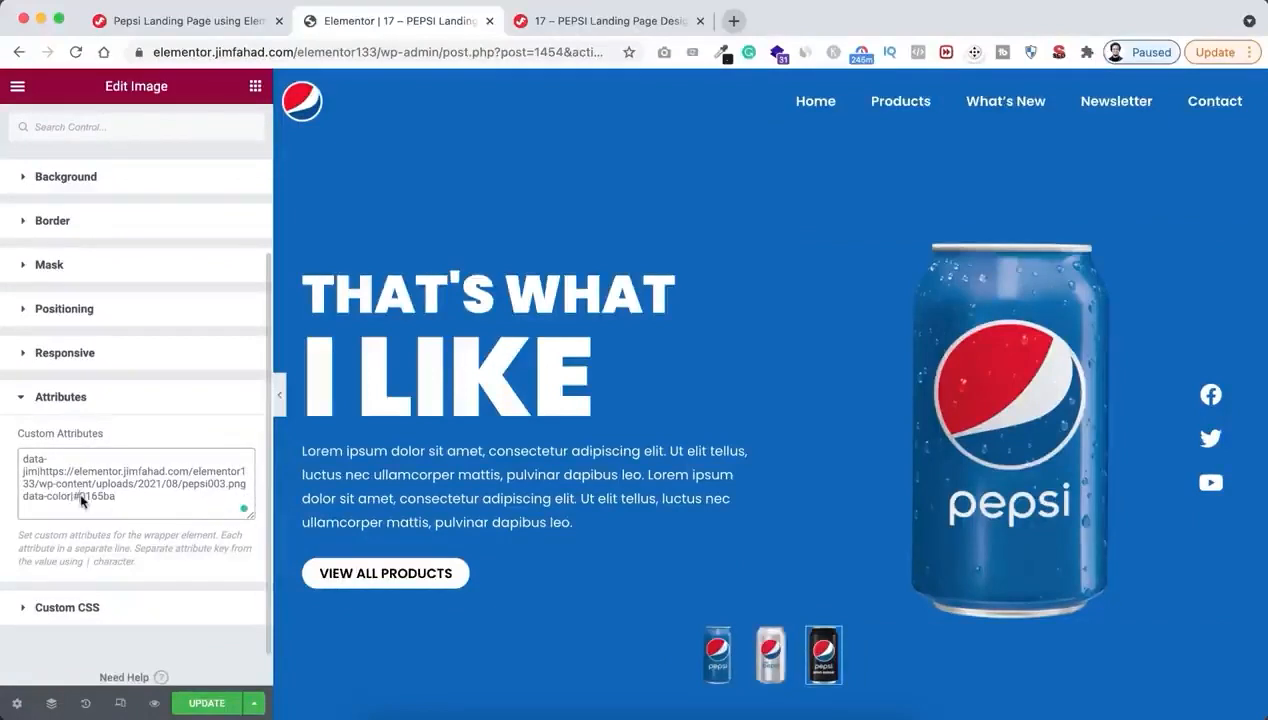
{"action": "left_click_drag", "start_coordinate": [80, 498], "coordinate": [113, 500]}
{"action": "type", "text": "1f"}
{"action": "left_click", "coordinate": [207, 703]}
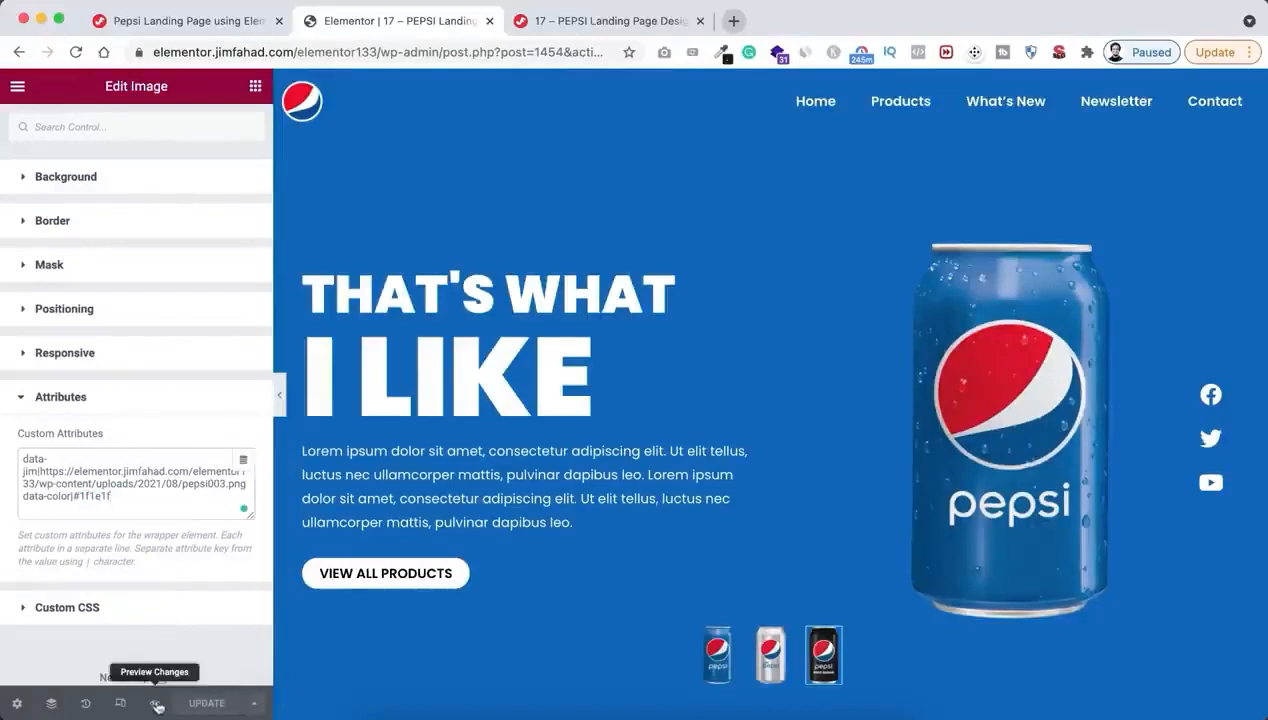
Preview the page and try all three can thumbnails to check the can image and hero background colour switching
{"action": "left_click", "coordinate": [156, 704]}
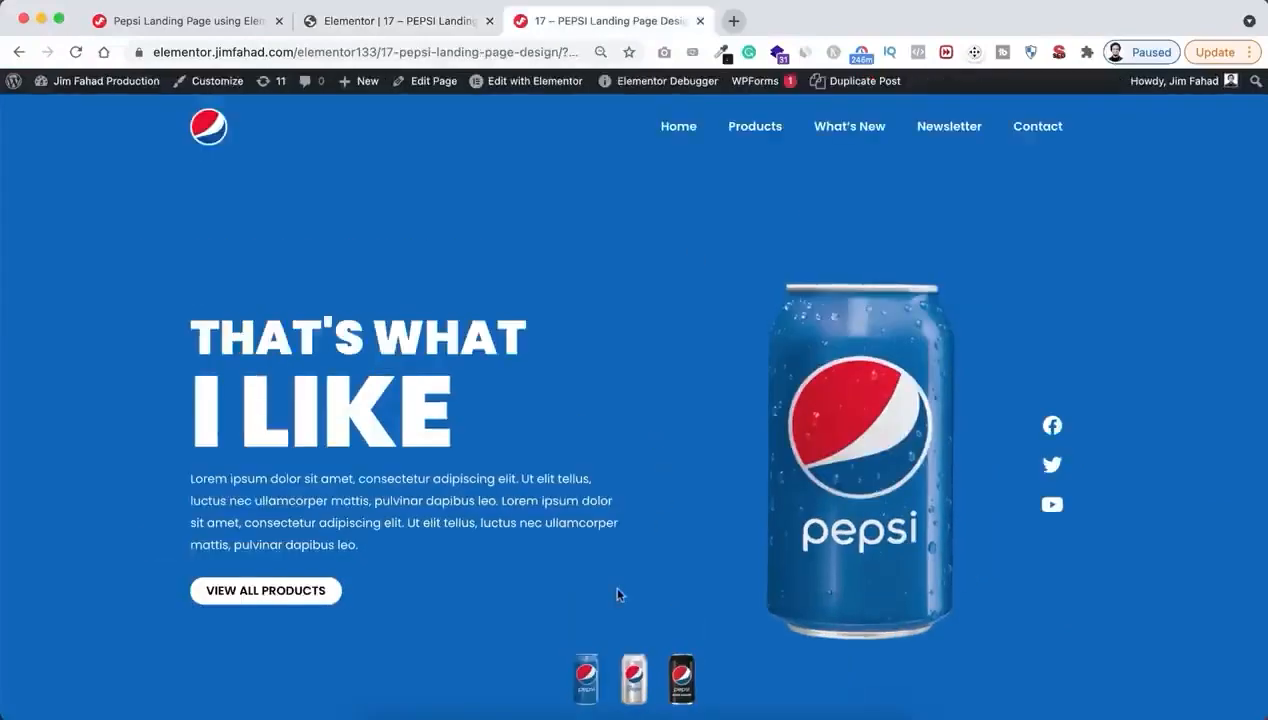
{"action": "left_click", "coordinate": [635, 677]}
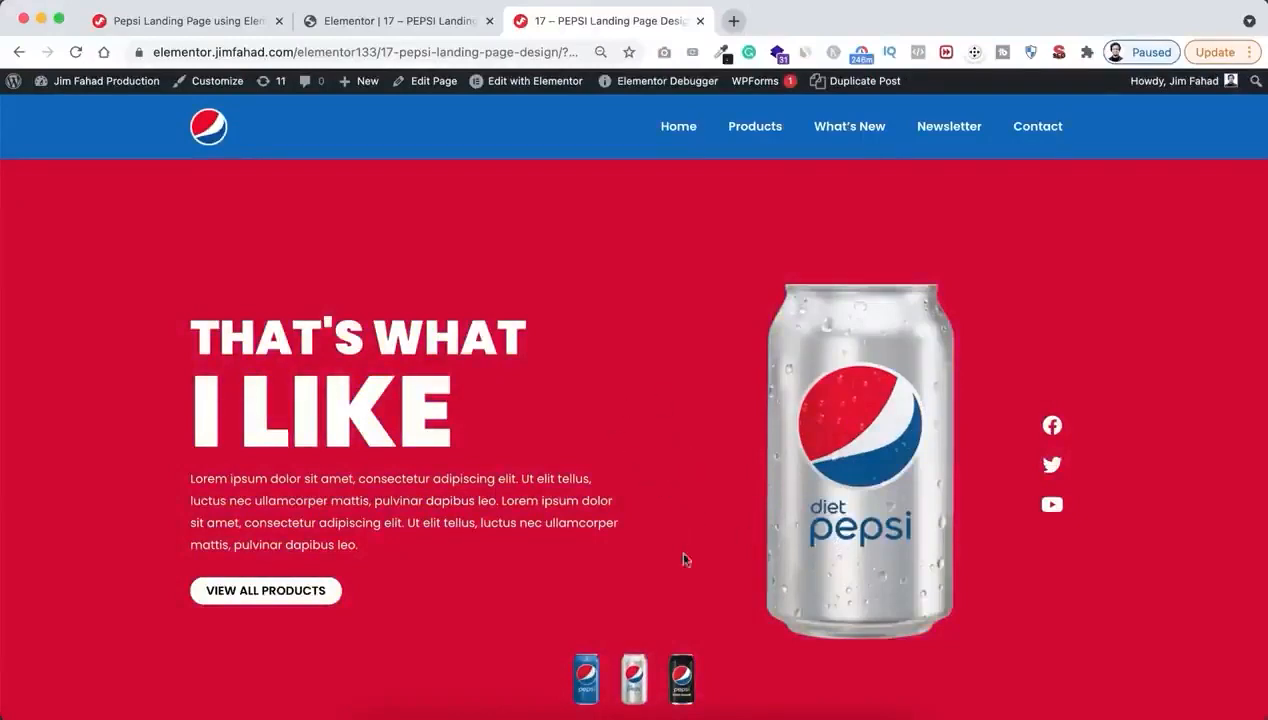
{"action": "left_click", "coordinate": [681, 674]}
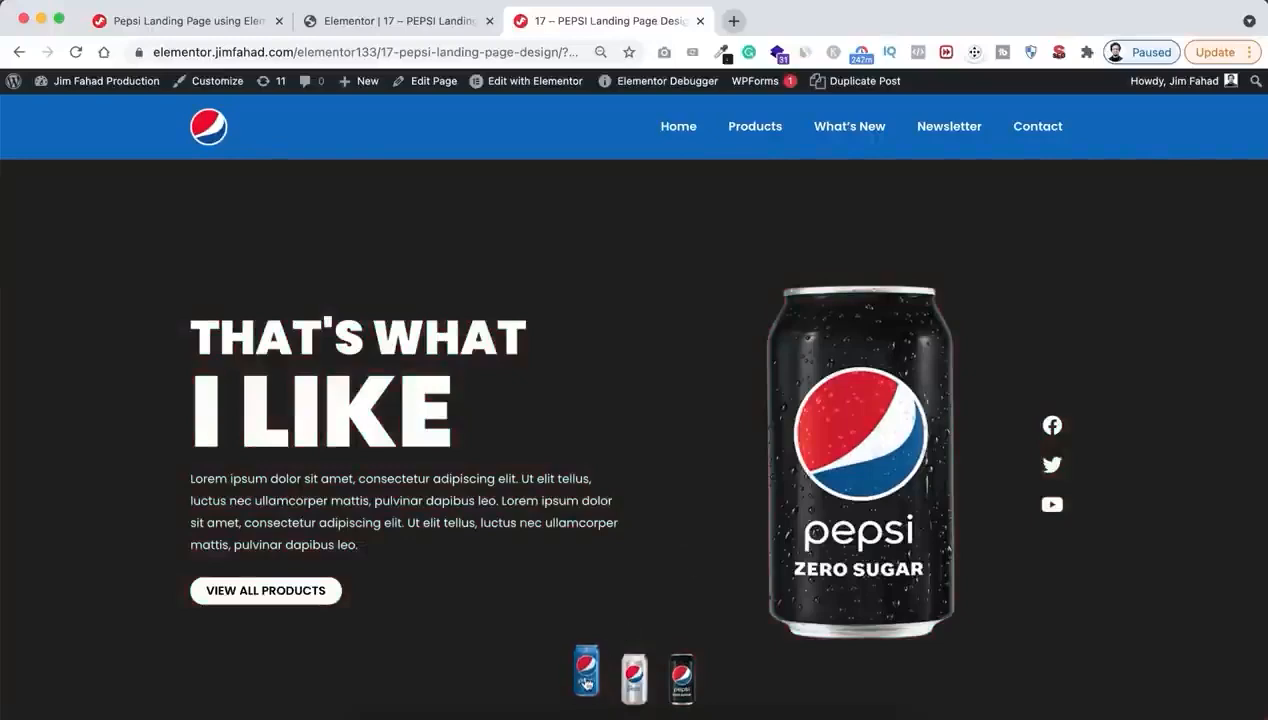
{"action": "left_click", "coordinate": [586, 680]}
{"action": "left_click", "coordinate": [676, 685]}
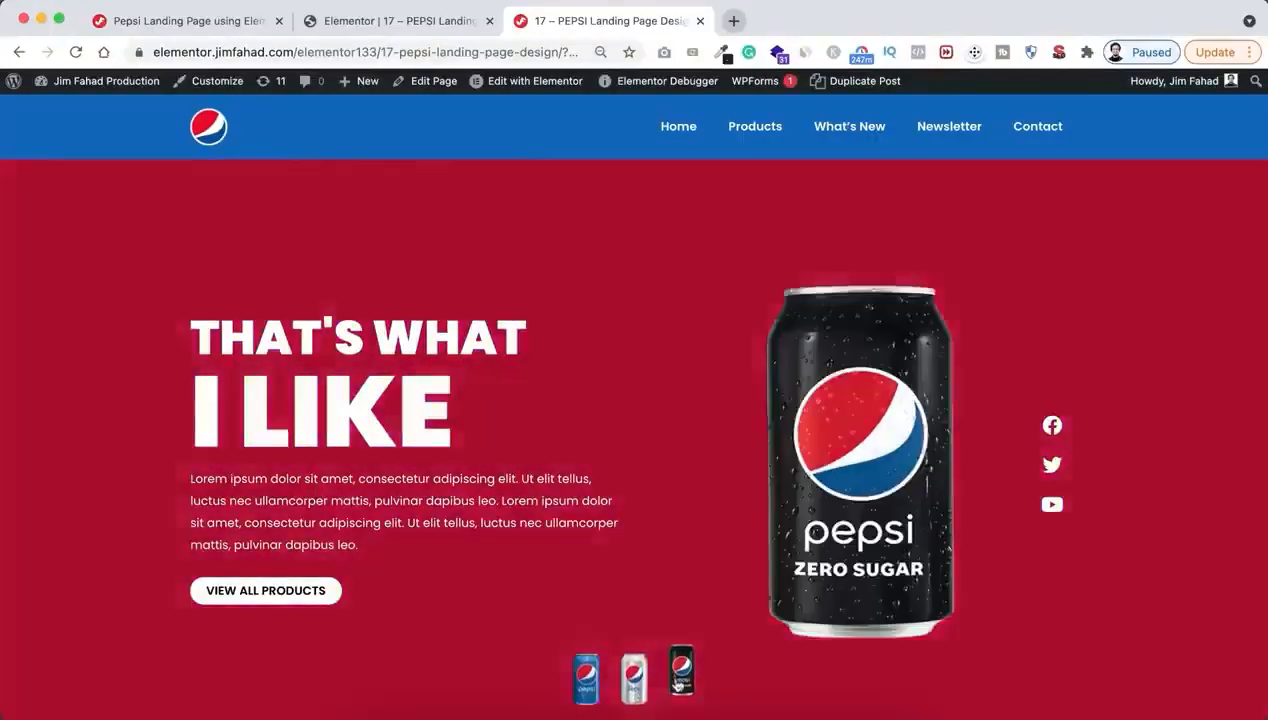
{"action": "left_click", "coordinate": [632, 684]}
{"action": "left_click", "coordinate": [585, 684]}
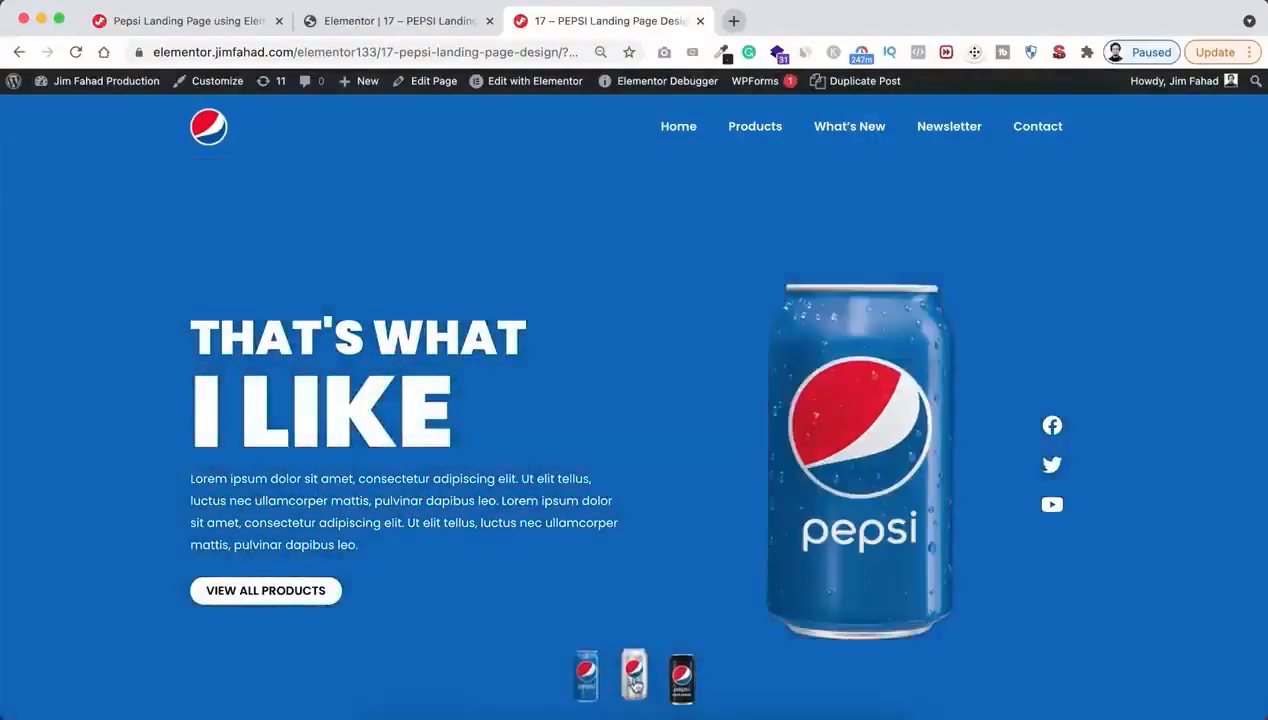
{"action": "left_click", "coordinate": [633, 682]}
{"action": "left_click", "coordinate": [683, 686]}
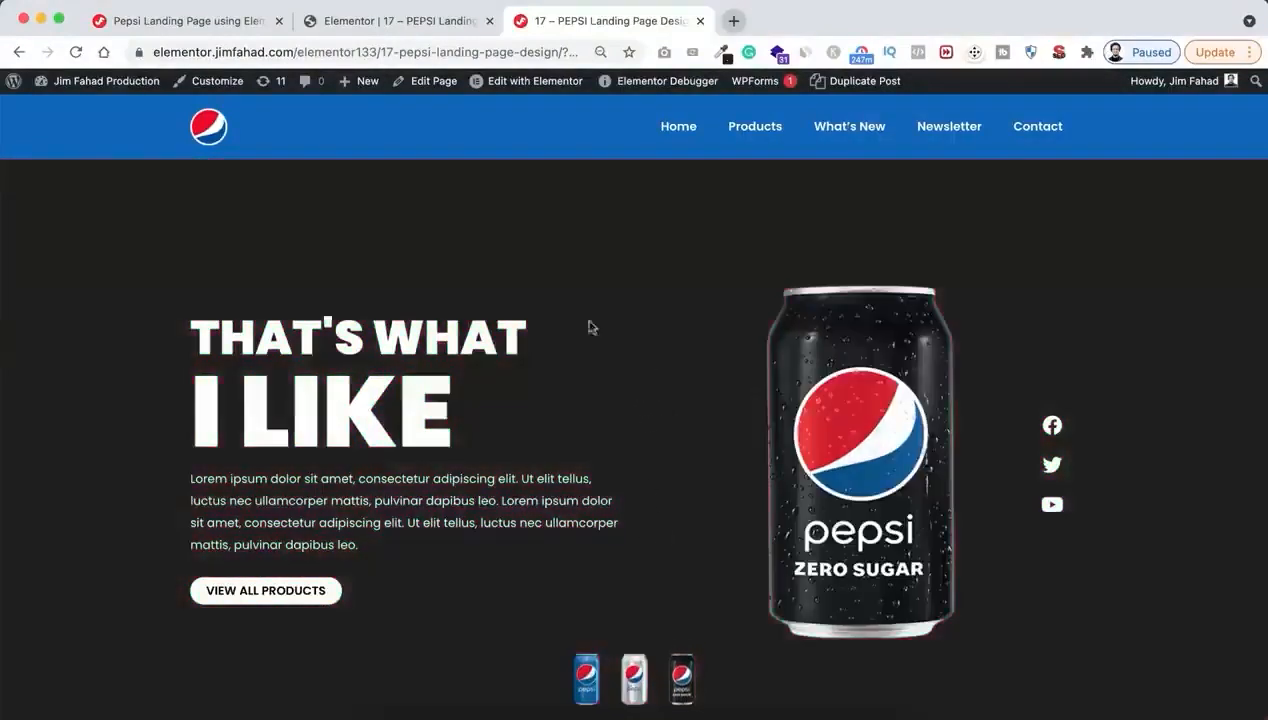
Switch to the tutorial page and copy the Background Transition CSS rule for .pepsi-section
{"action": "left_click", "coordinate": [181, 24]}
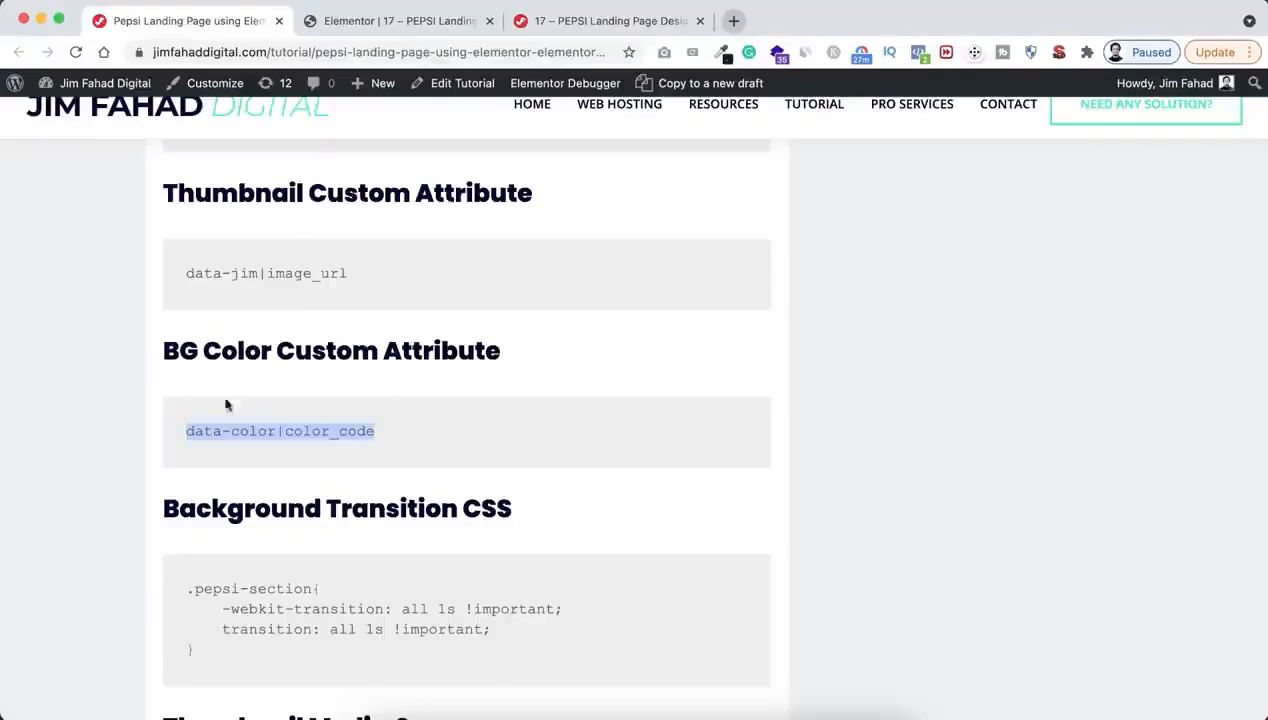
{"action": "scroll", "coordinate": [275, 447], "scroll_direction": "down", "scroll_amount": 1}
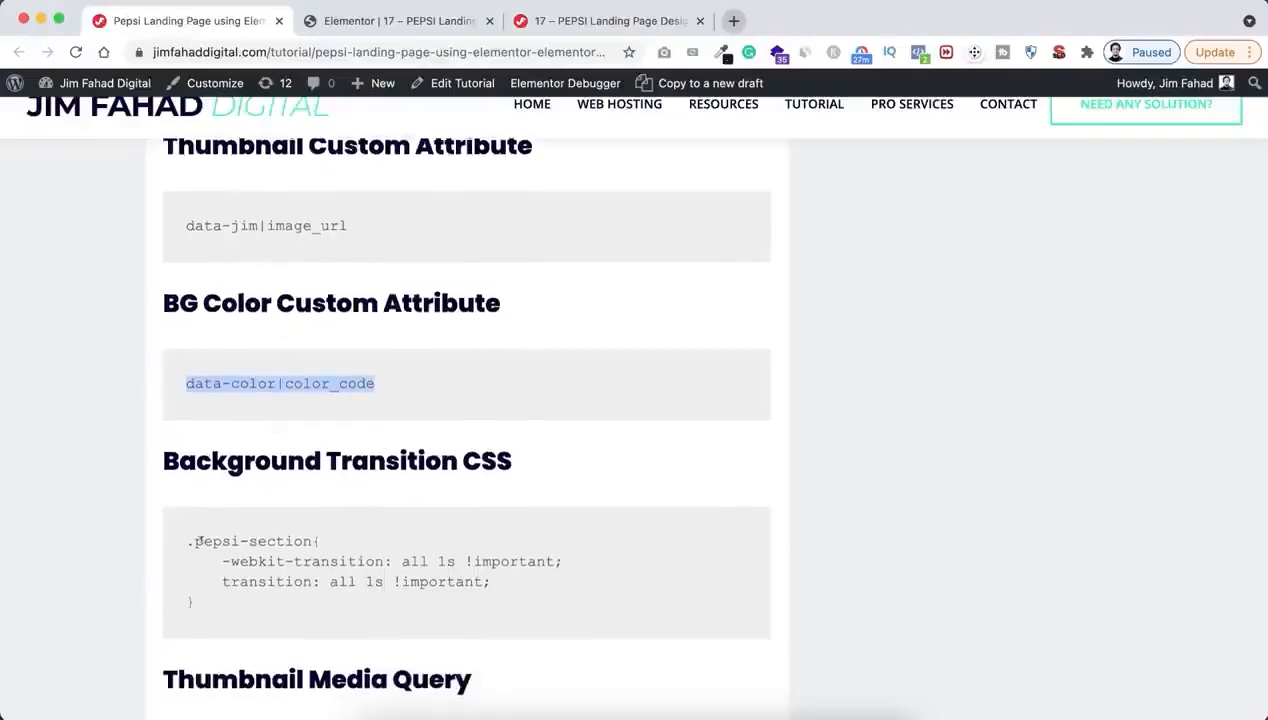
{"action": "left_click_drag", "start_coordinate": [188, 541], "coordinate": [212, 607]}
{"action": "key", "text": "super+c"}
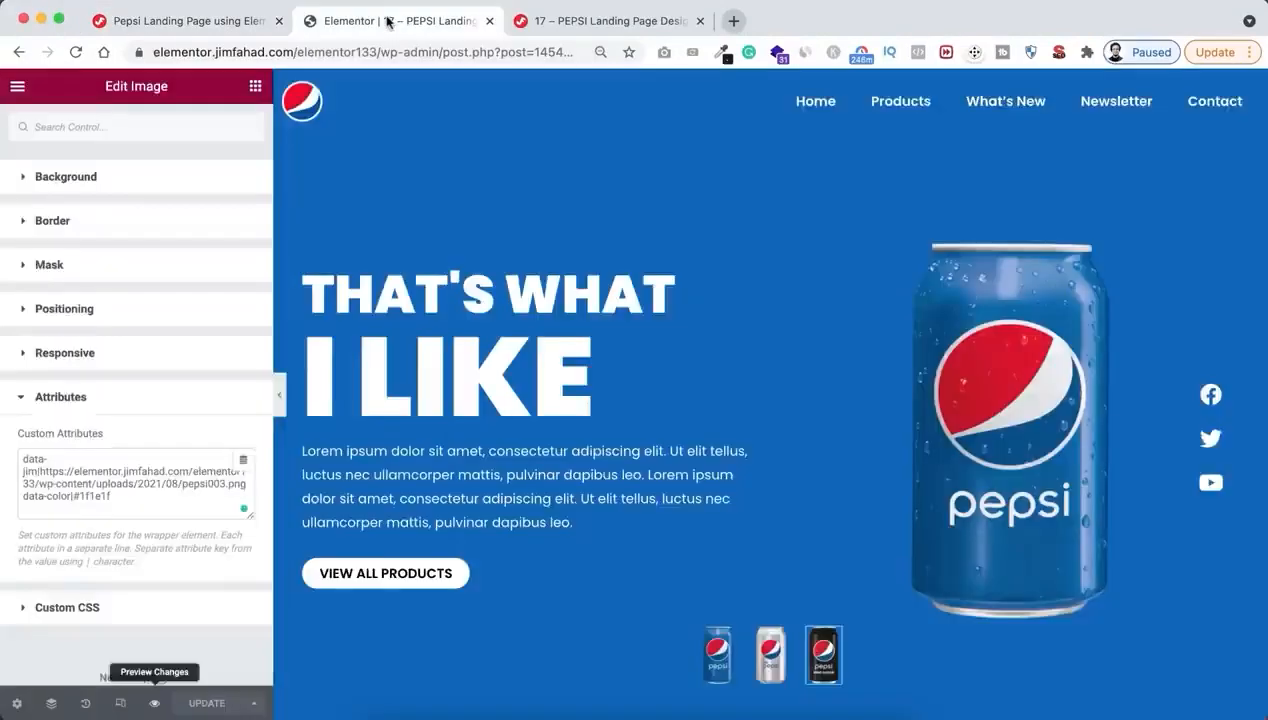
Return to the Elementor editor, paste the .pepsi-section transition rule (all 1s !important) into the hero section's custom CSS, and update the page
{"action": "left_click", "coordinate": [388, 21]}
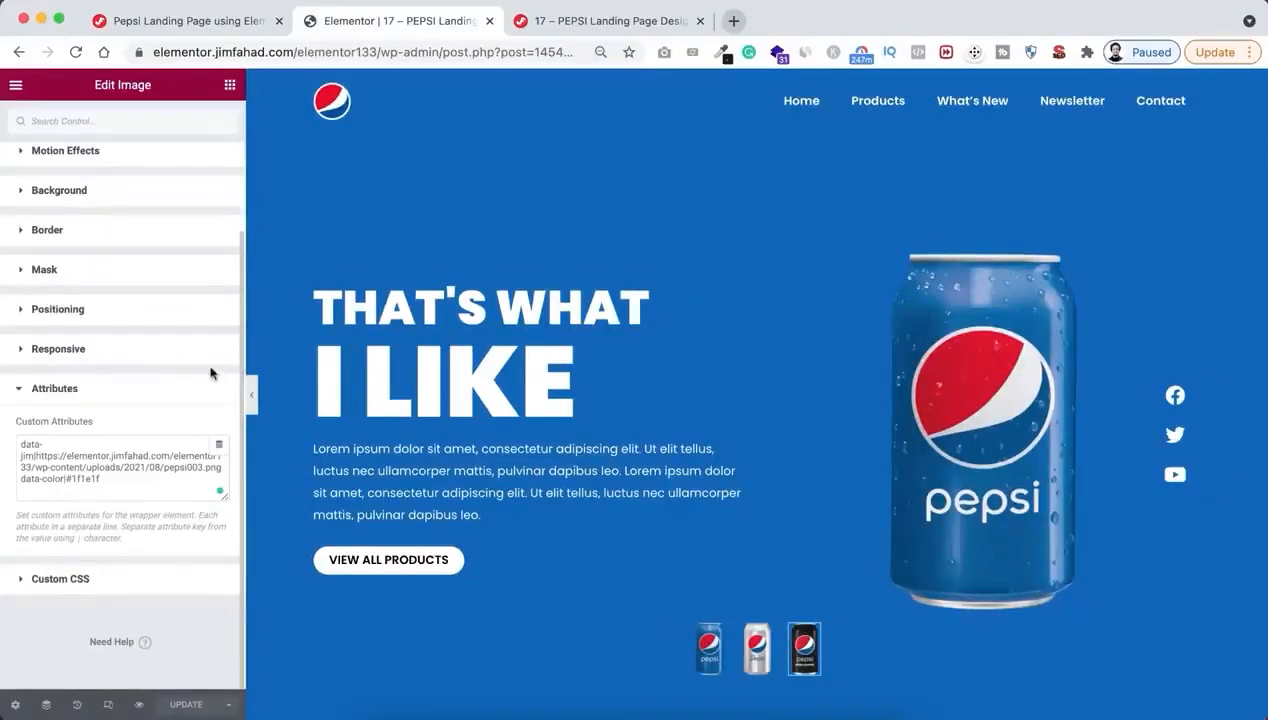
{"action": "key", "text": "super+0"}
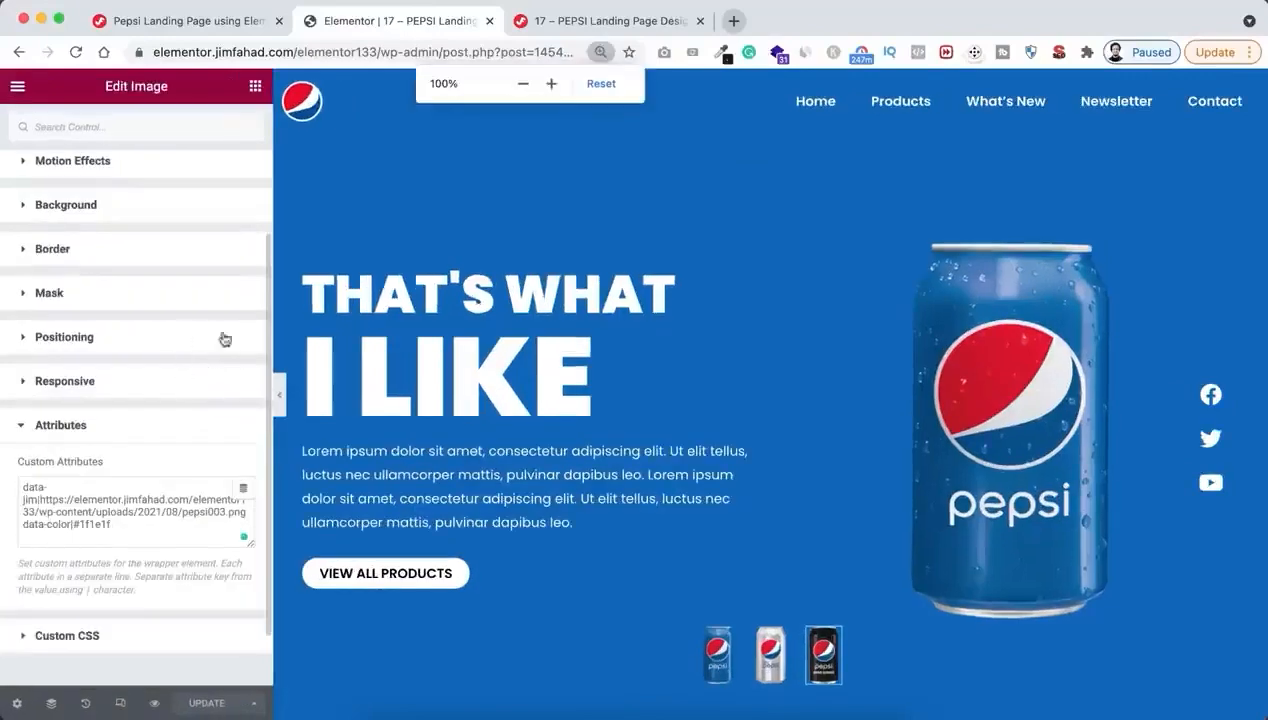
{"action": "scroll", "coordinate": [197, 430], "scroll_direction": "up", "scroll_amount": 3}
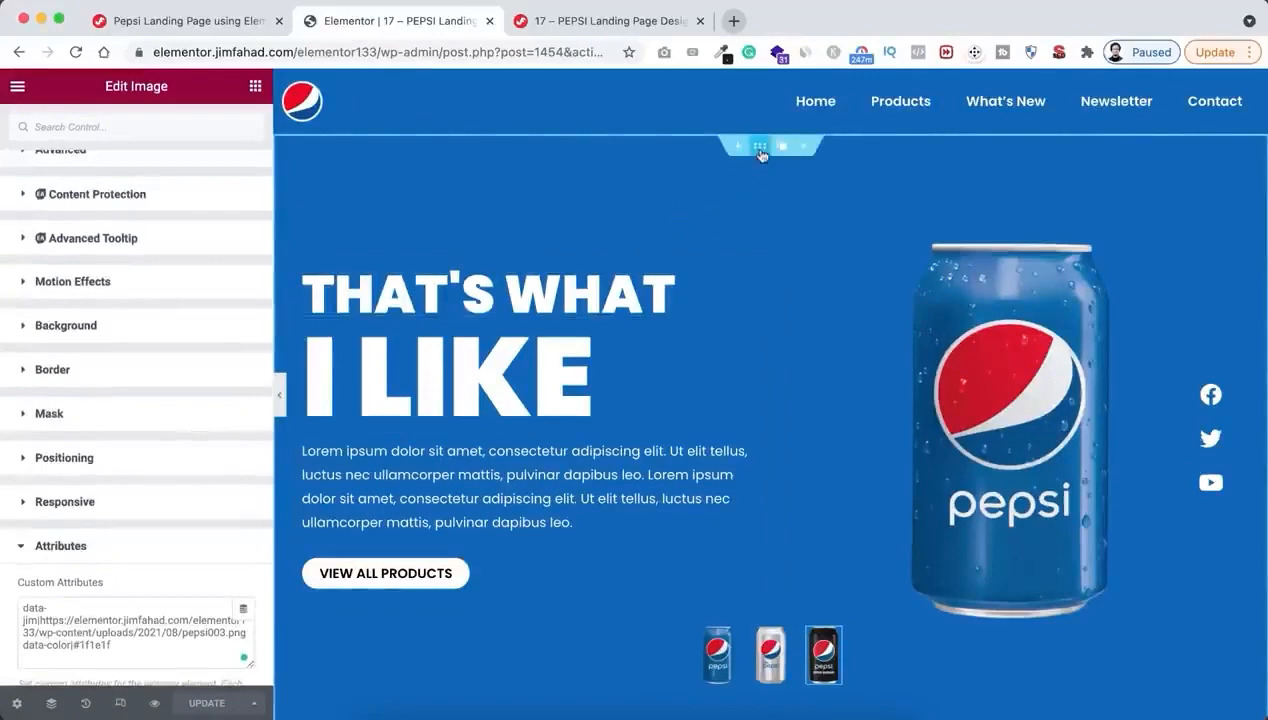
{"action": "left_click", "coordinate": [760, 150]}
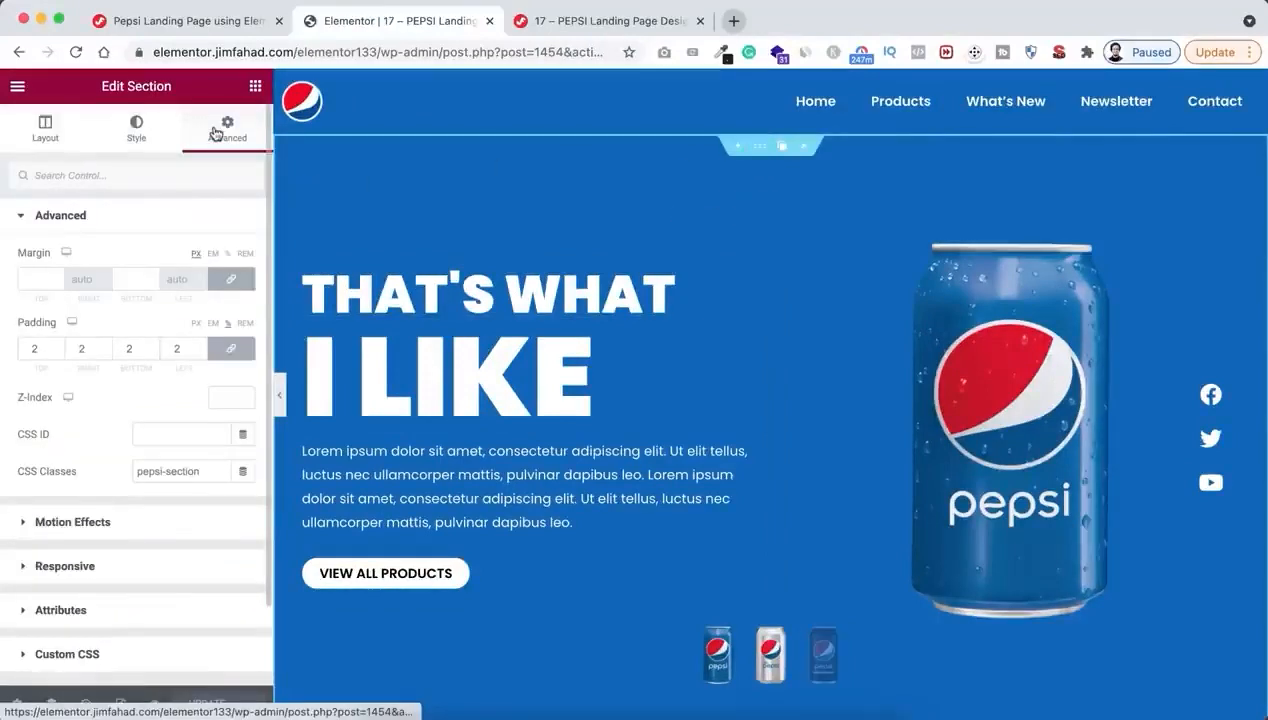
{"action": "scroll", "coordinate": [158, 515], "scroll_direction": "down", "scroll_amount": 2}
{"action": "left_click", "coordinate": [68, 563]}
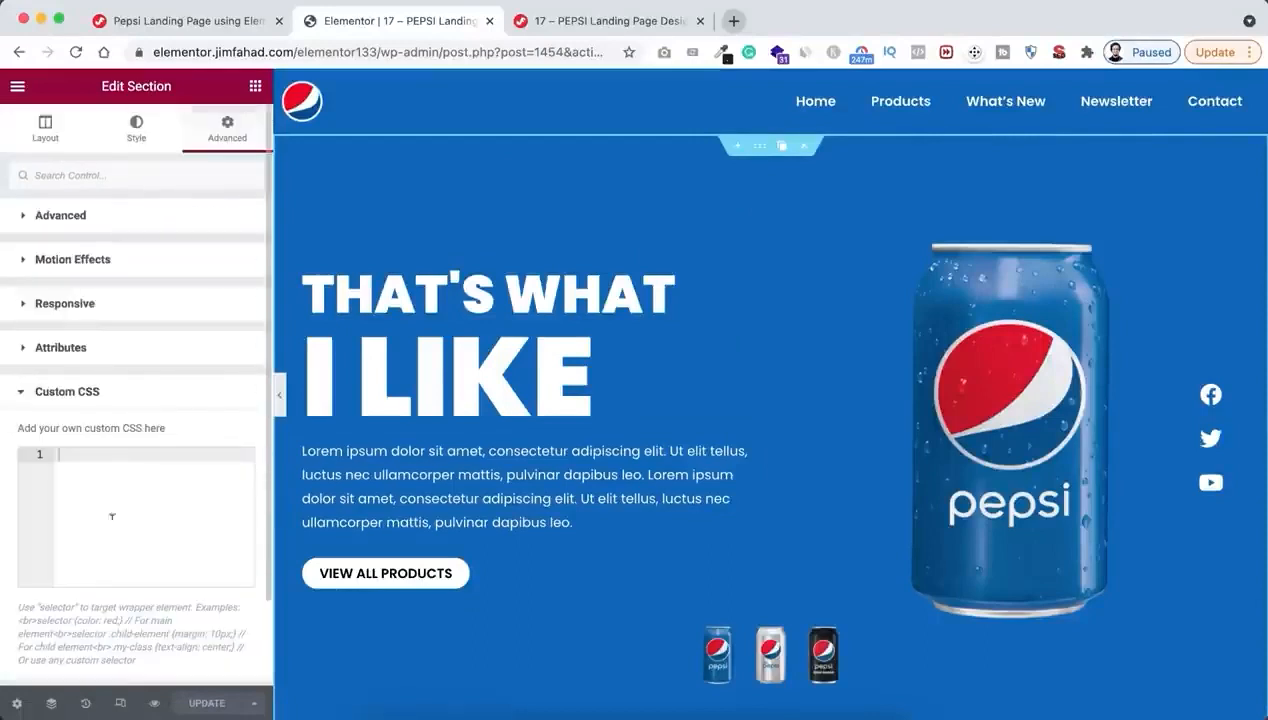
{"action": "key", "text": "super+v"}
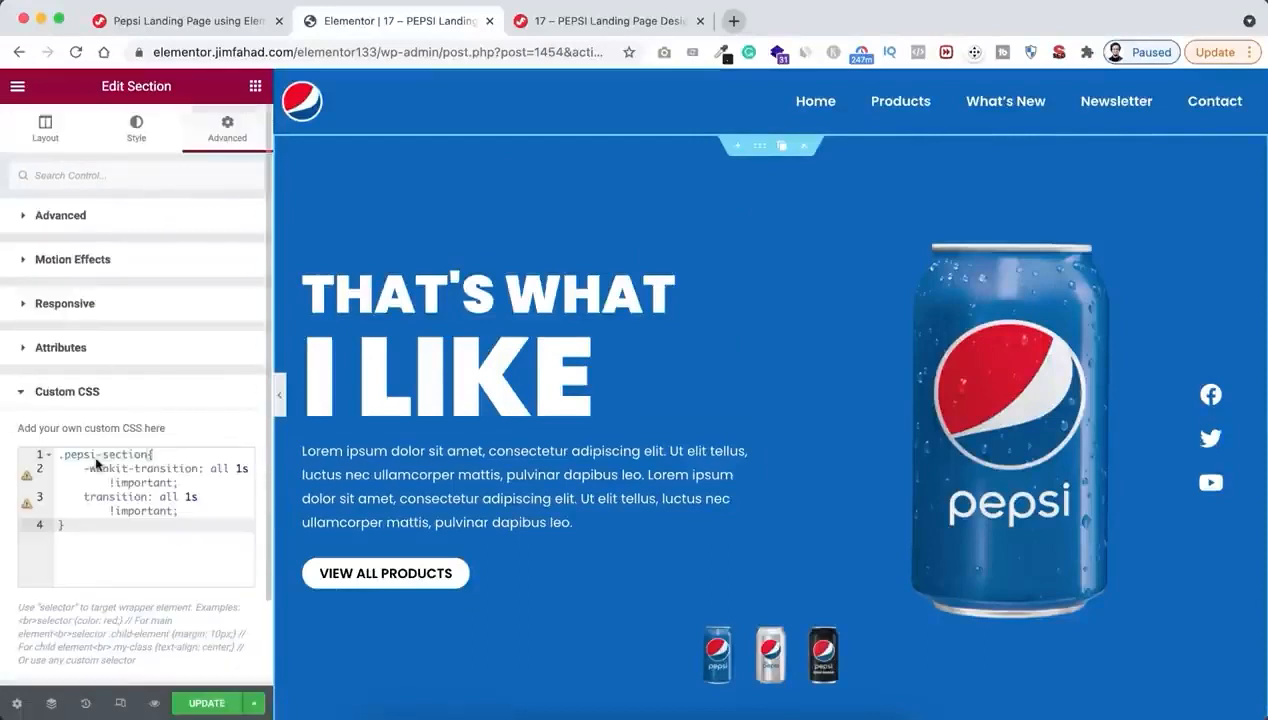
{"action": "left_click", "coordinate": [200, 704]}
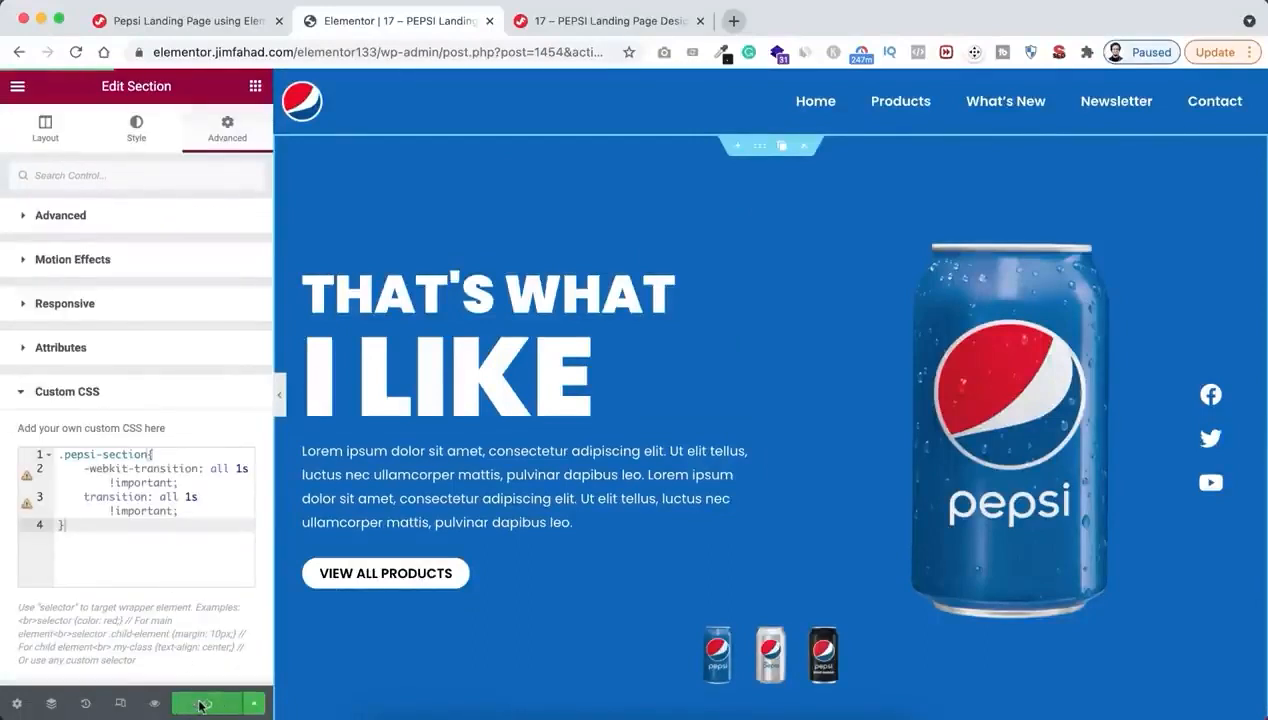
Preview the updated page and switch repeatedly between the can thumbnails to check the hero background's colour transition
{"action": "left_click", "coordinate": [156, 703]}
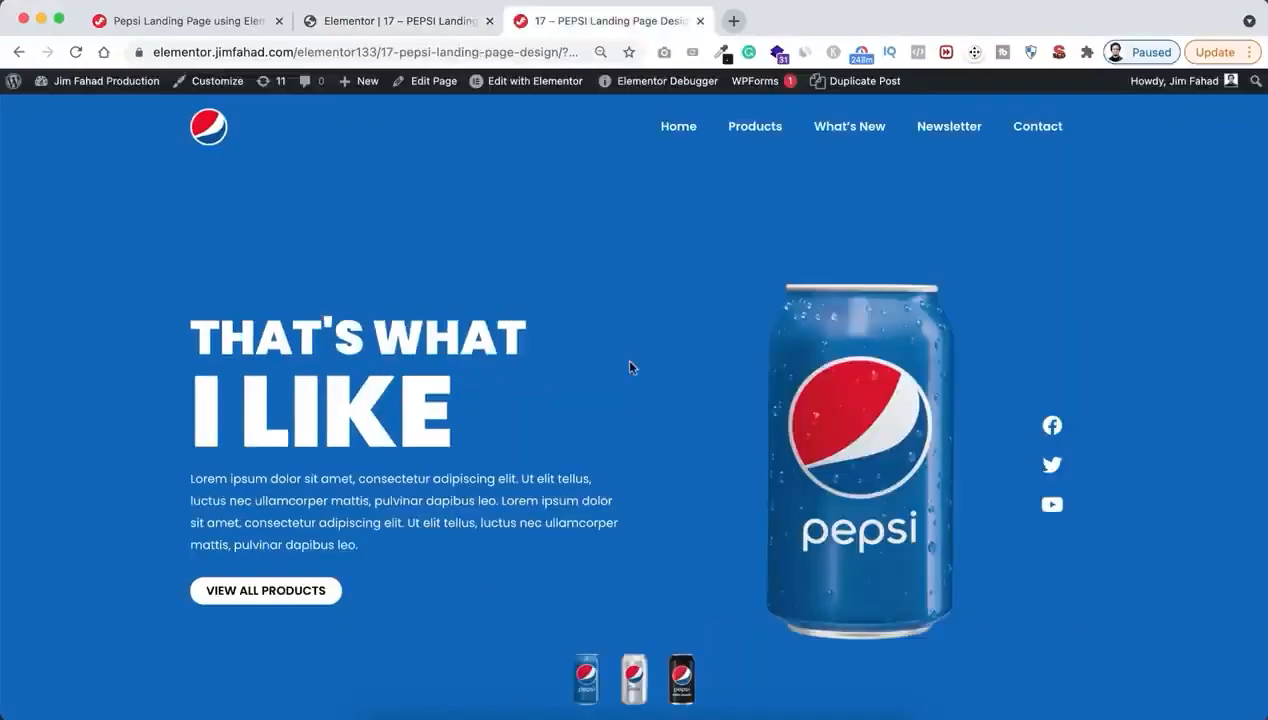
{"action": "left_click", "coordinate": [634, 675]}
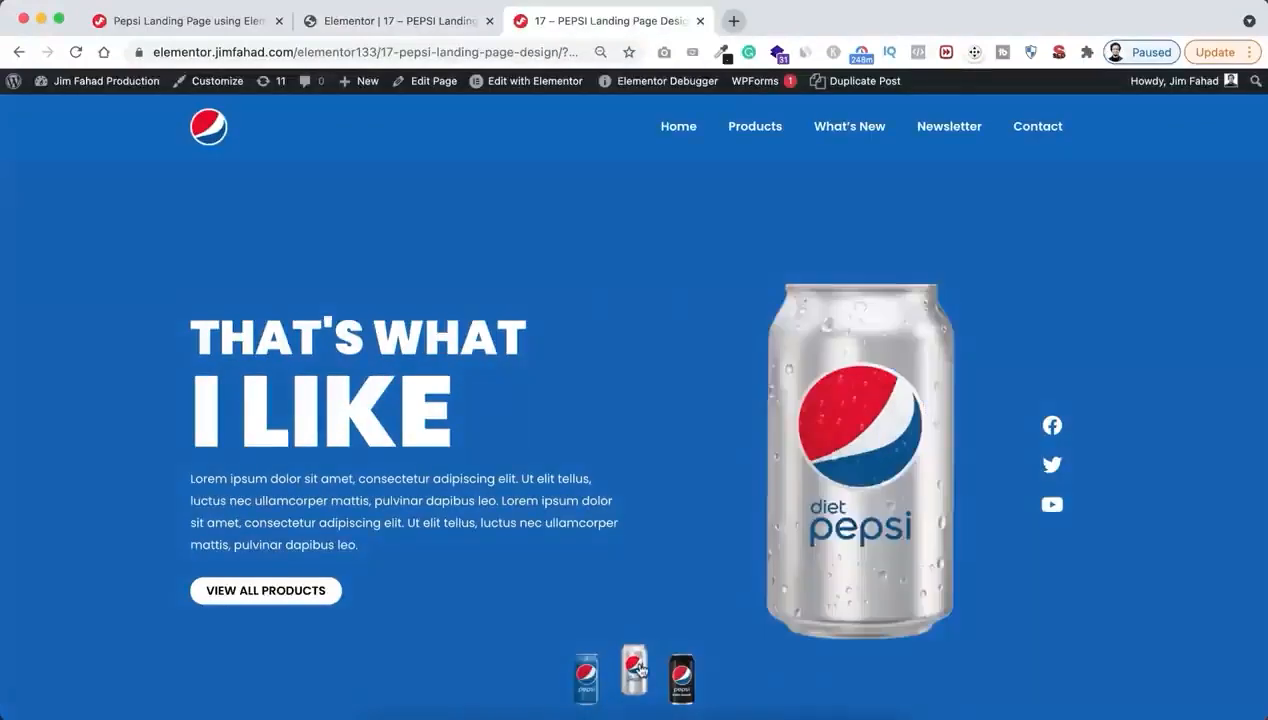
{"action": "left_click", "coordinate": [680, 680]}
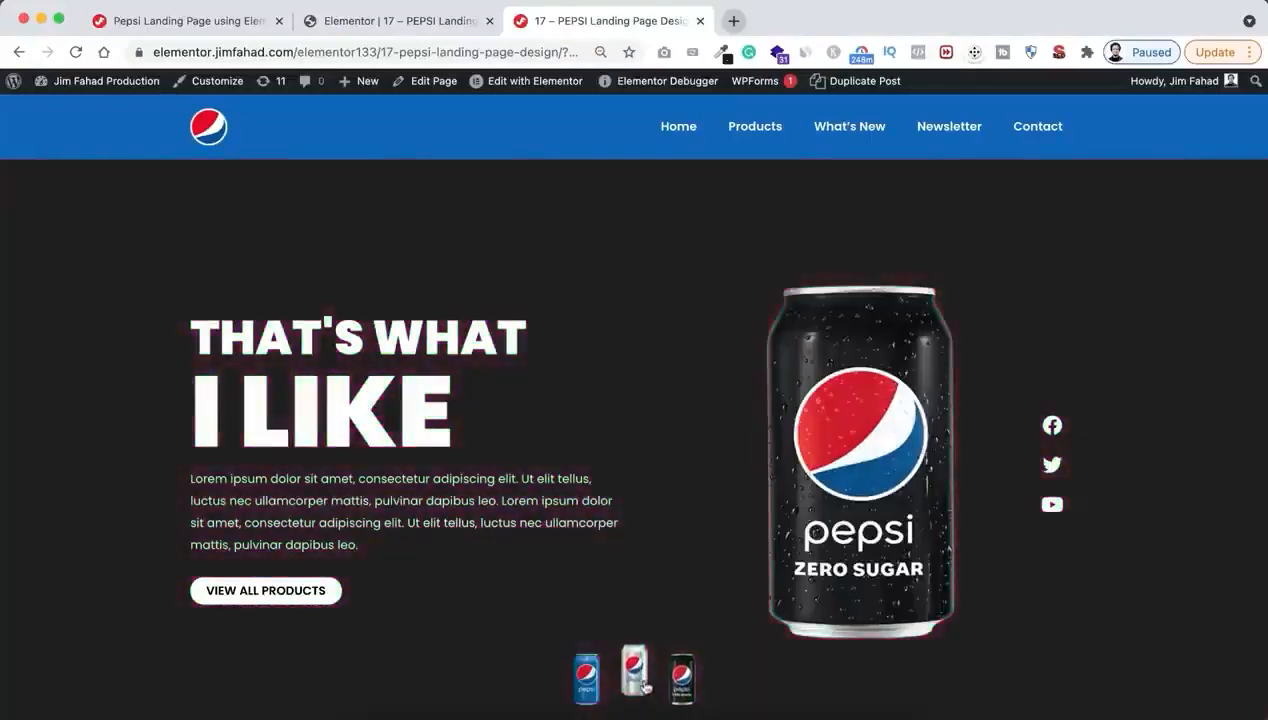
{"action": "left_click", "coordinate": [640, 682]}
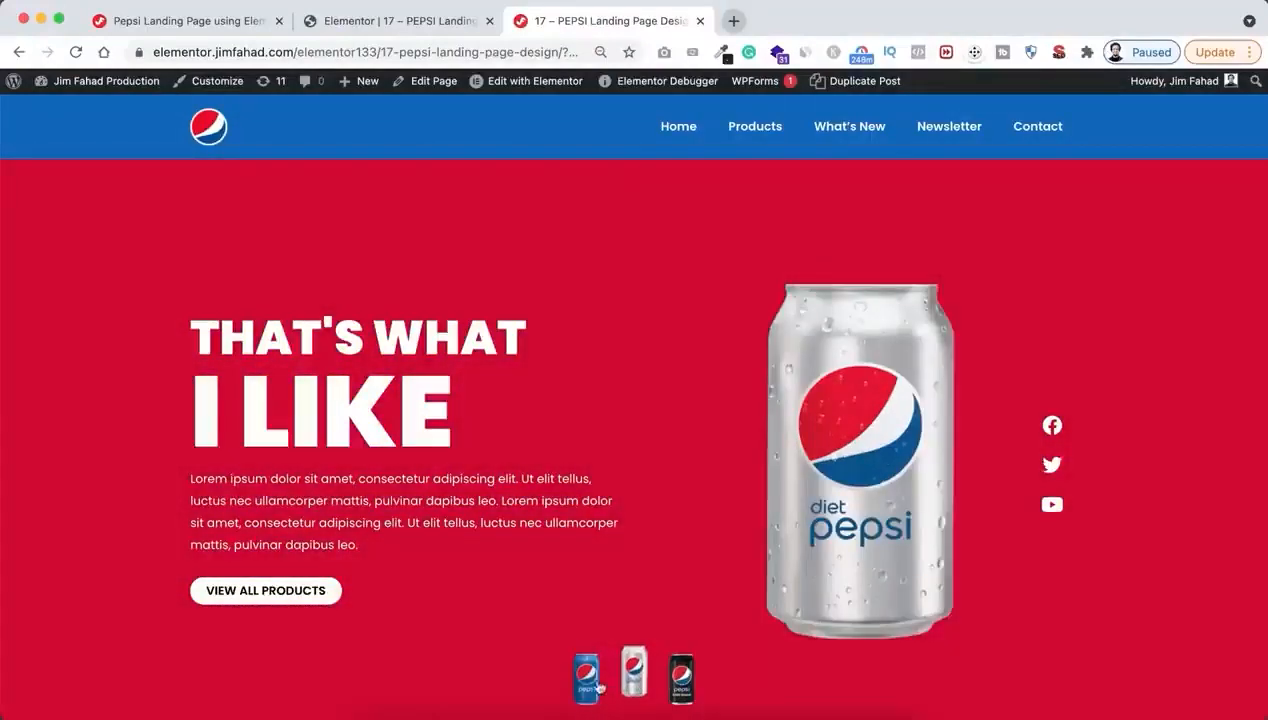
{"action": "left_click", "coordinate": [587, 678]}
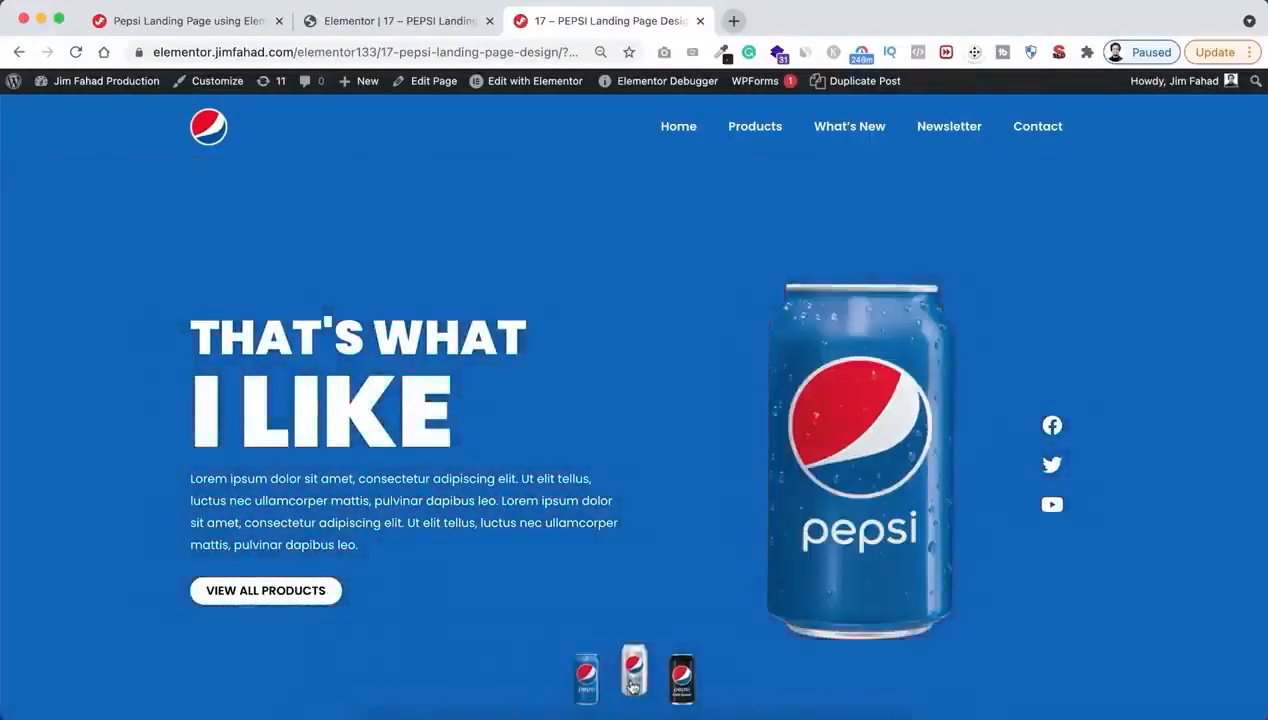
{"action": "left_click", "coordinate": [633, 684]}
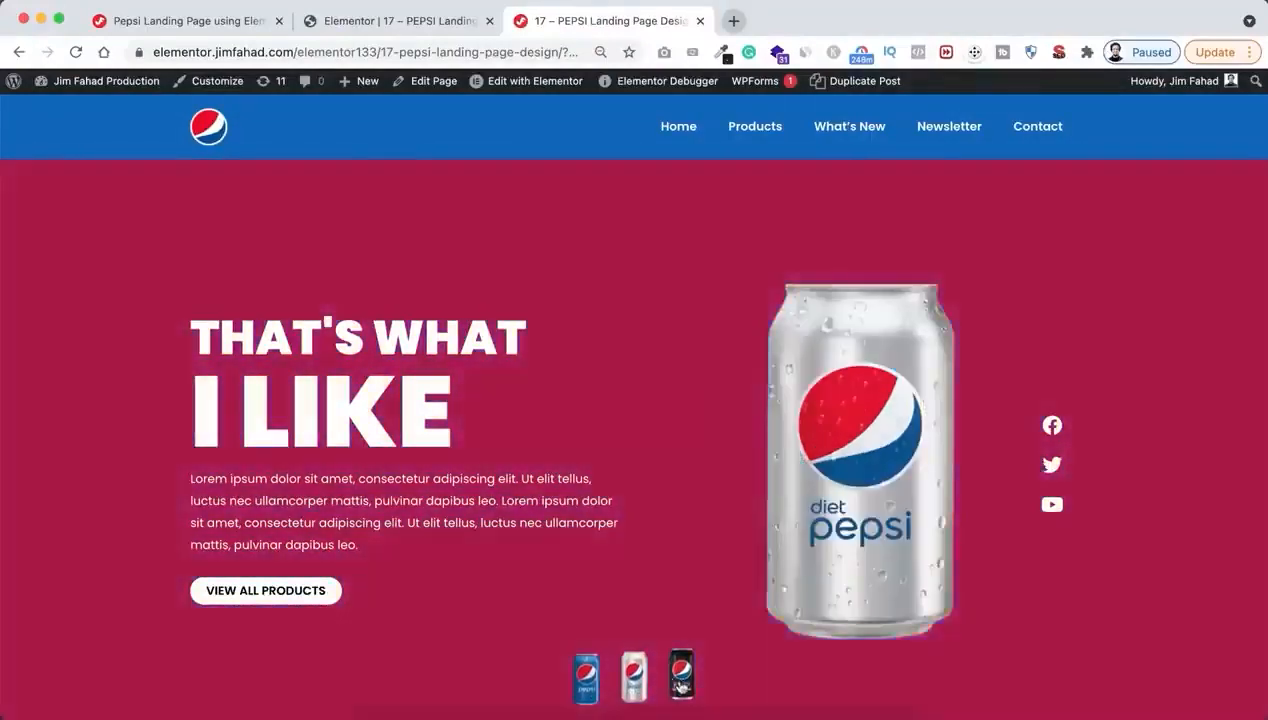
{"action": "left_click", "coordinate": [681, 685]}
{"action": "left_click", "coordinate": [638, 682]}
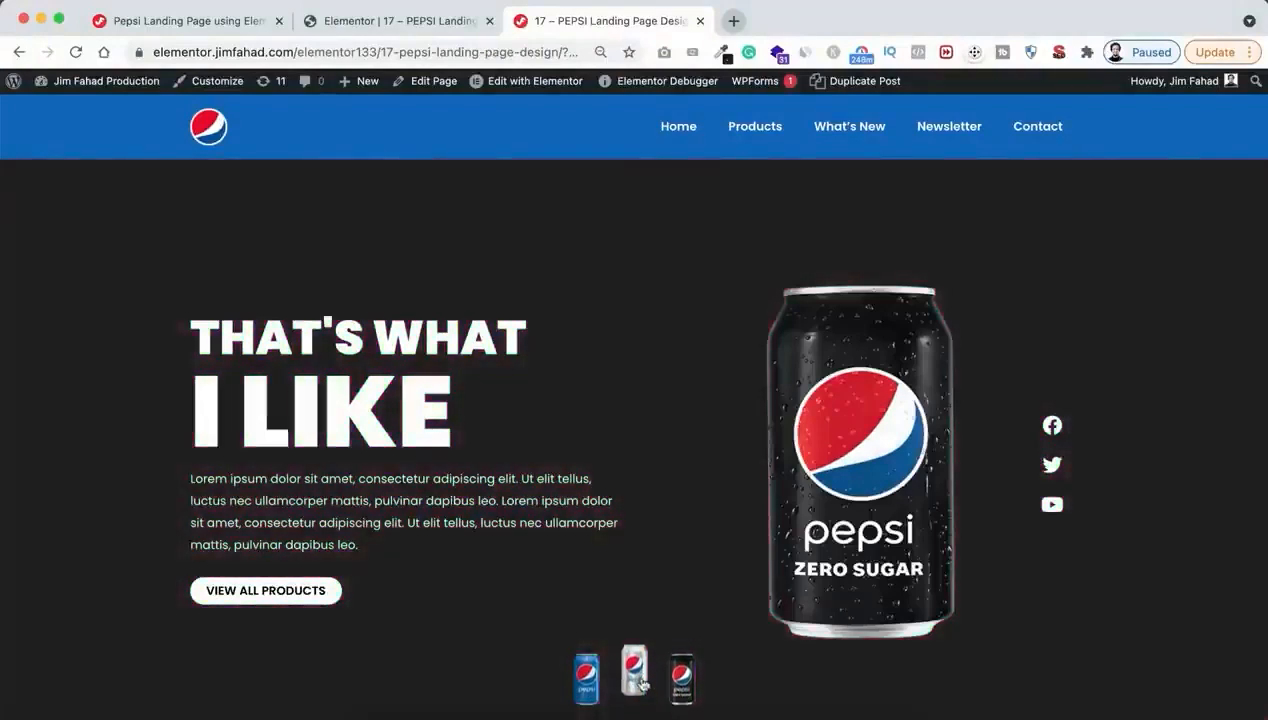
{"action": "left_click", "coordinate": [590, 680]}
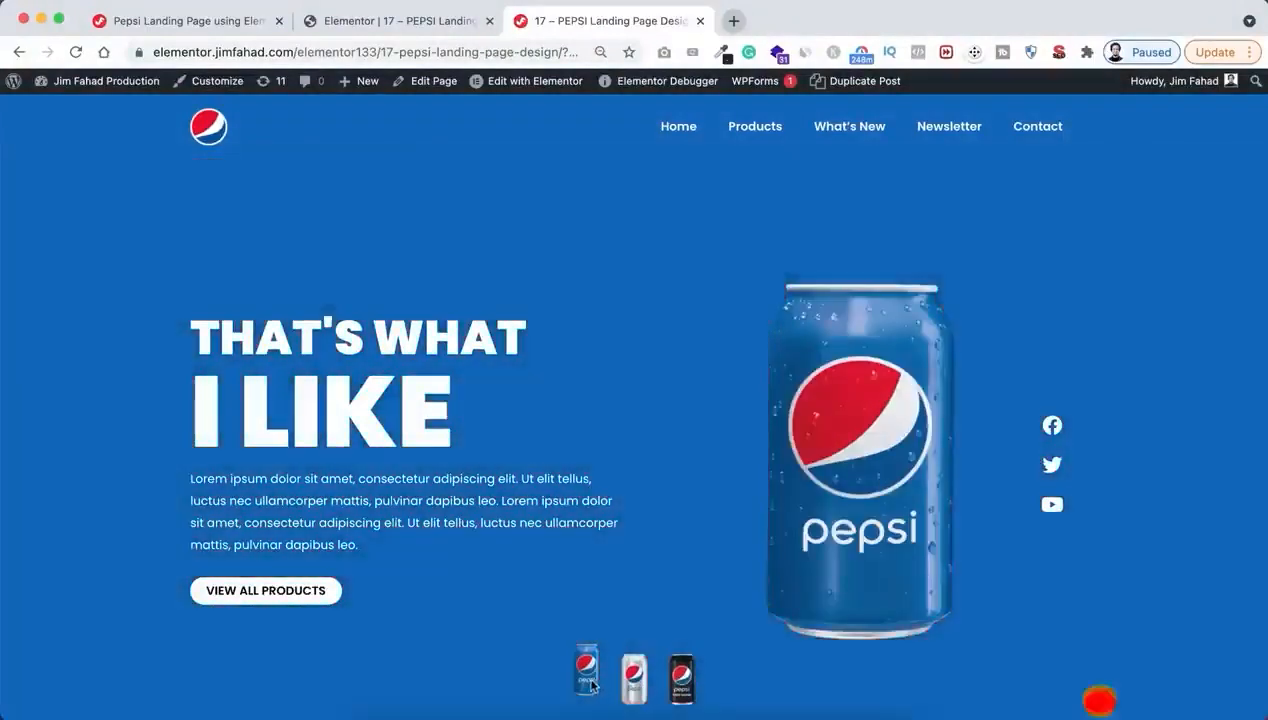
Switch through the diet, zero sugar and blue can thumbnails to compare the header's background with the hero's
{"action": "left_click", "coordinate": [634, 680]}
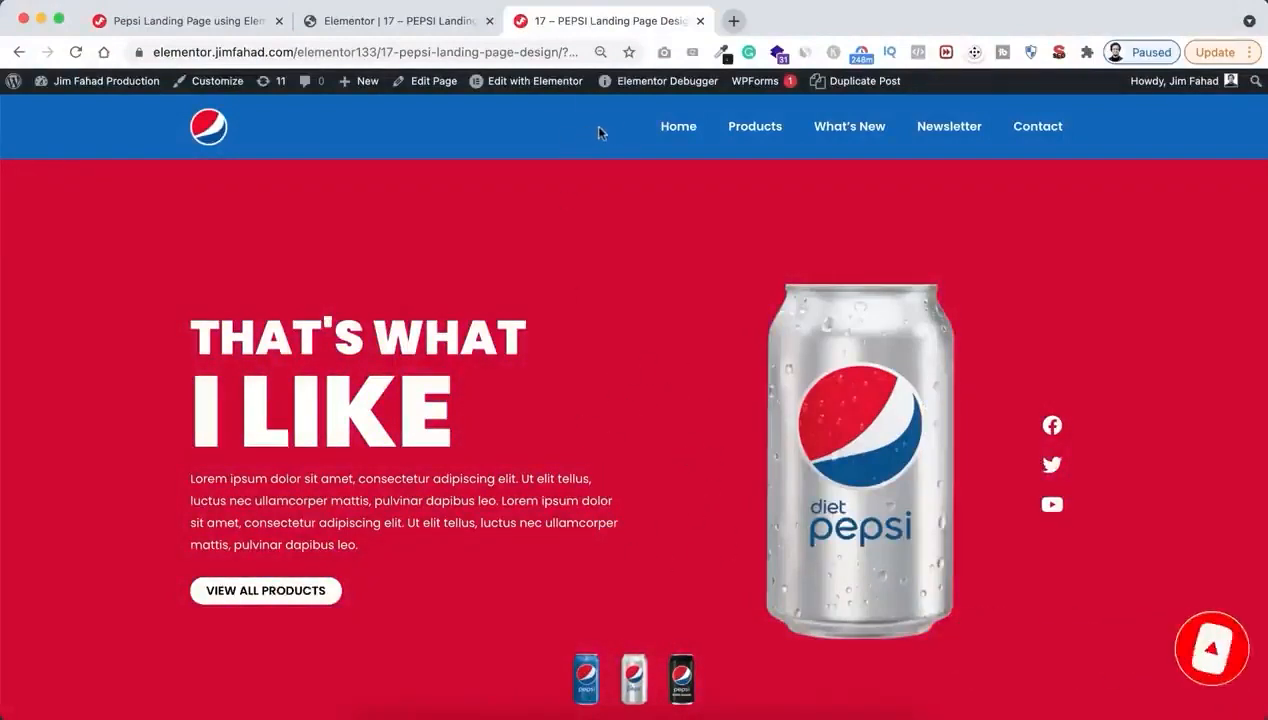
{"action": "left_click", "coordinate": [681, 688]}
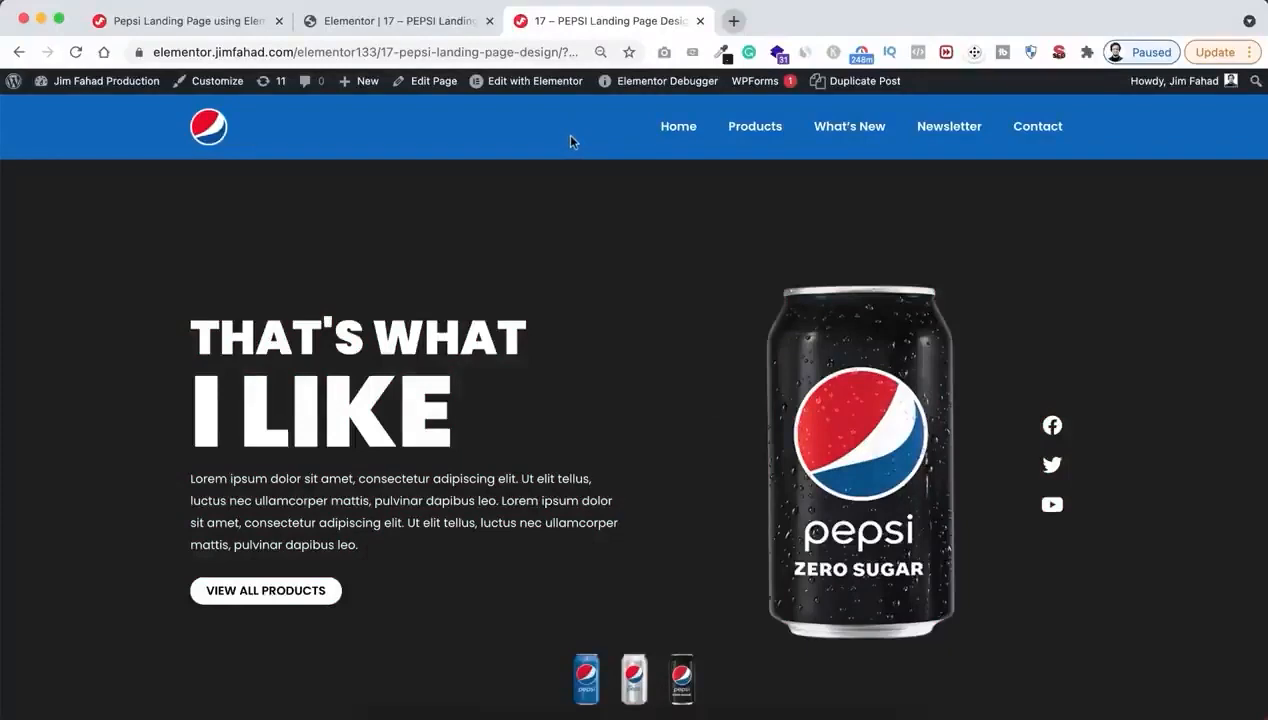
{"action": "left_click", "coordinate": [614, 674]}
{"action": "left_click", "coordinate": [596, 676]}
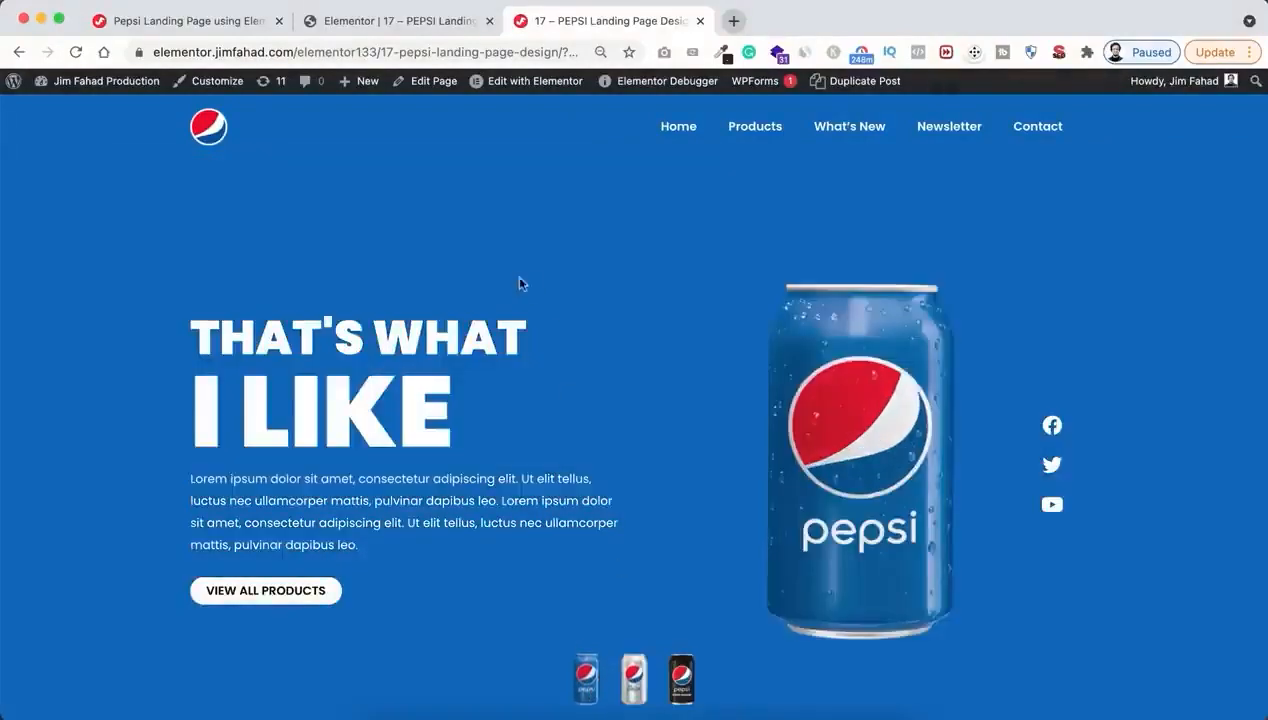
Return to the Elementor editor, assign the CSS class pepsi-section to the header section, and update the page
{"action": "left_click", "coordinate": [425, 24]}
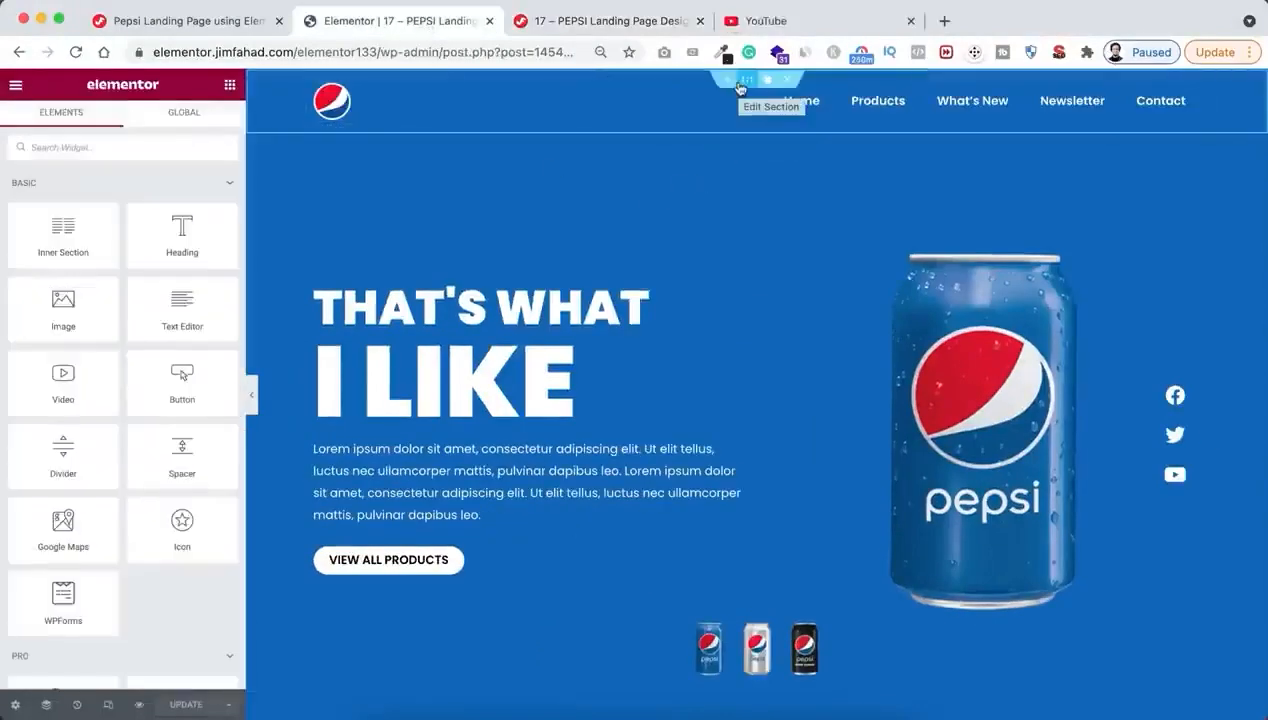
{"action": "left_click", "coordinate": [749, 85]}
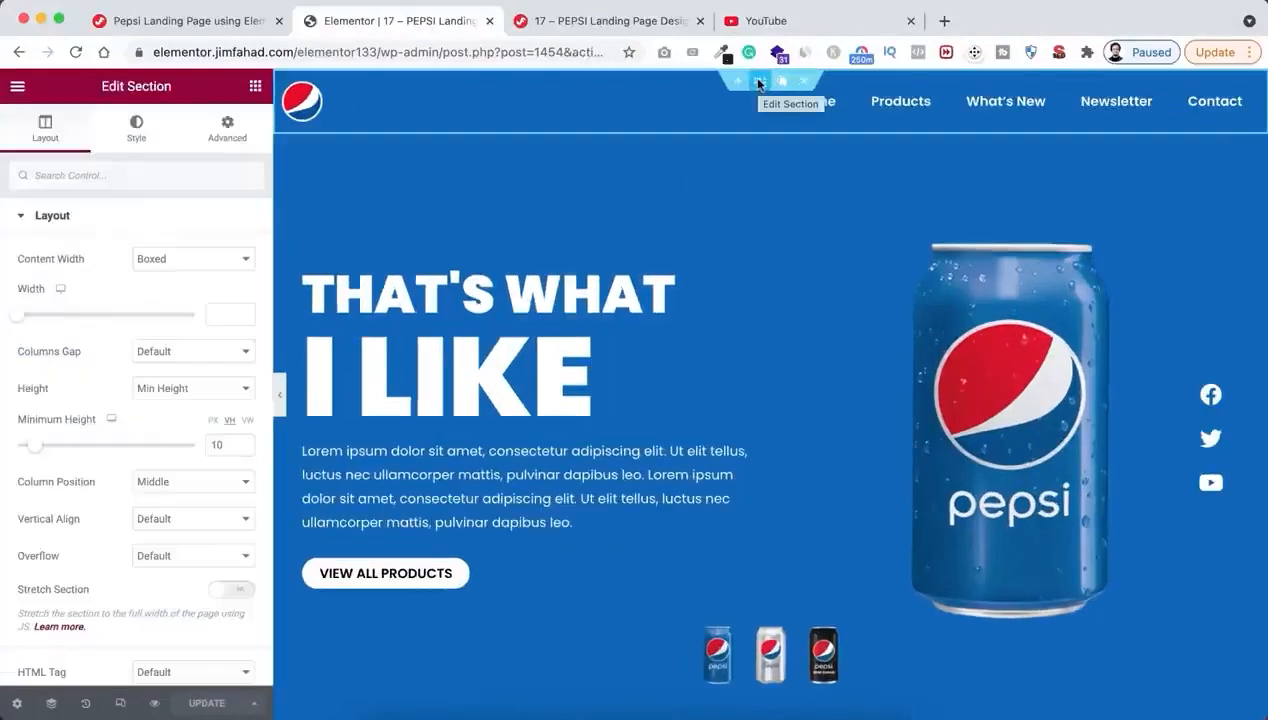
{"action": "left_click", "coordinate": [229, 133]}
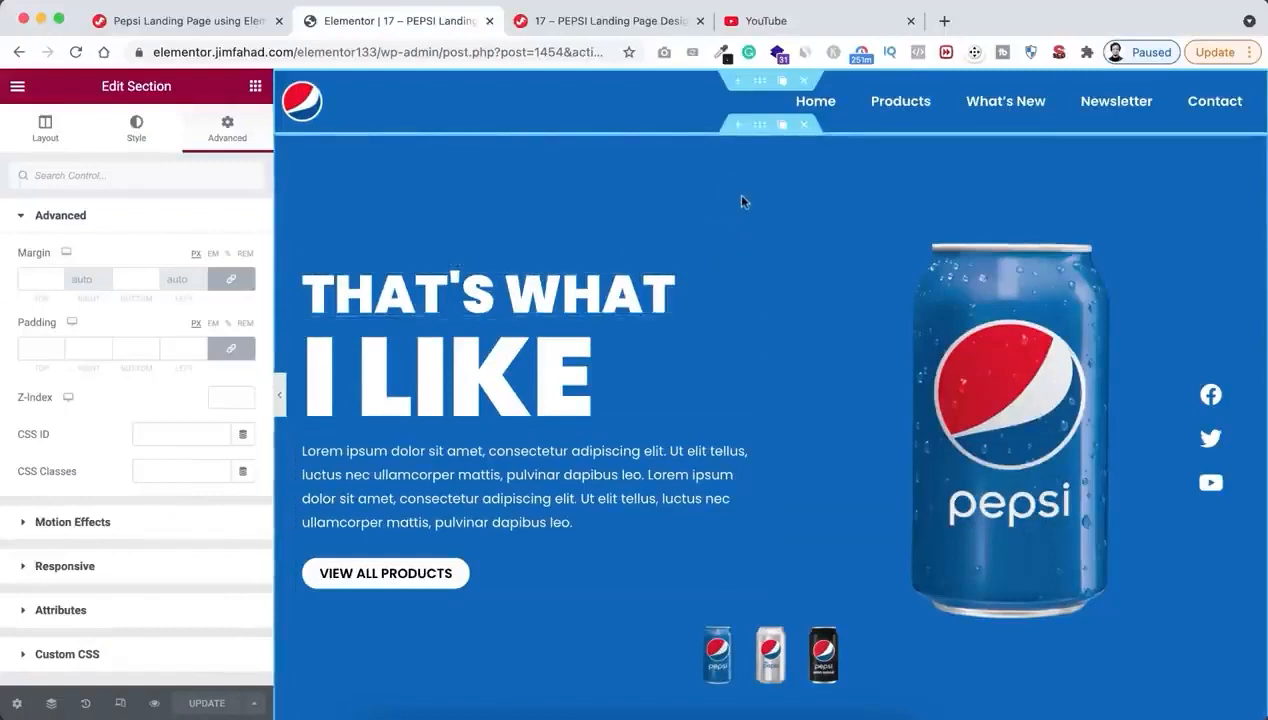
{"action": "left_click", "coordinate": [175, 470]}
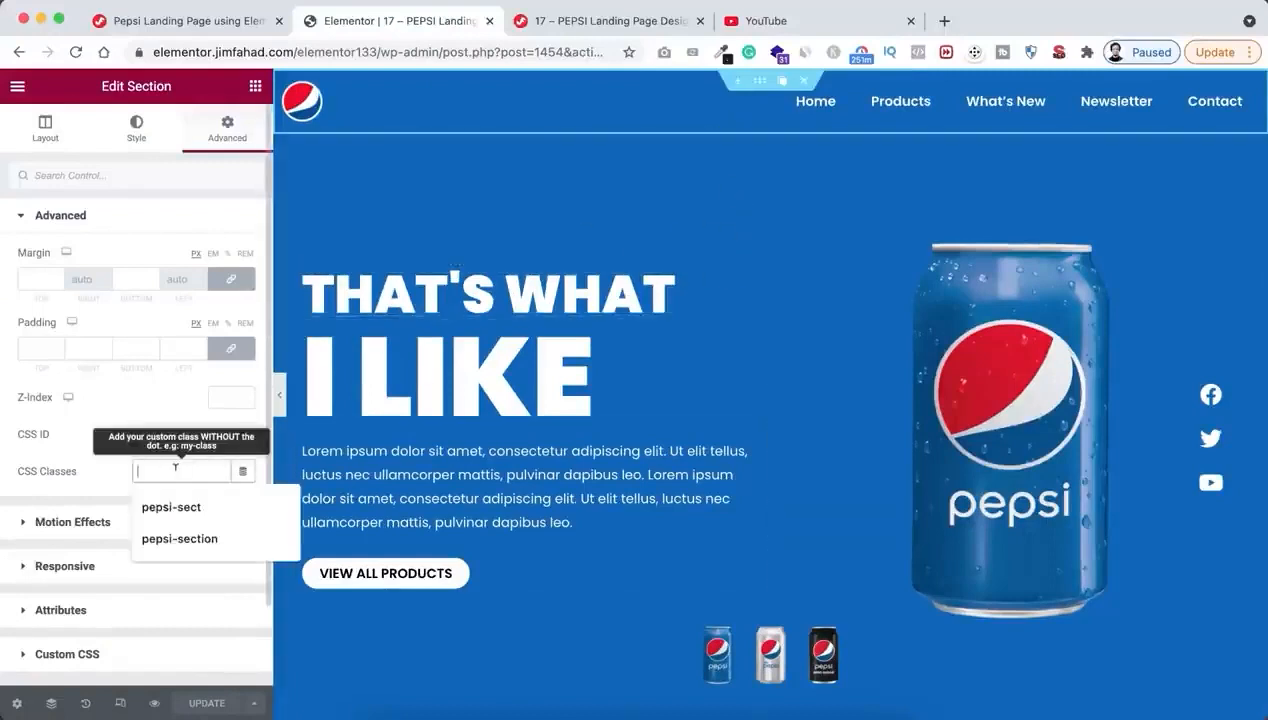
{"action": "left_click", "coordinate": [192, 545]}
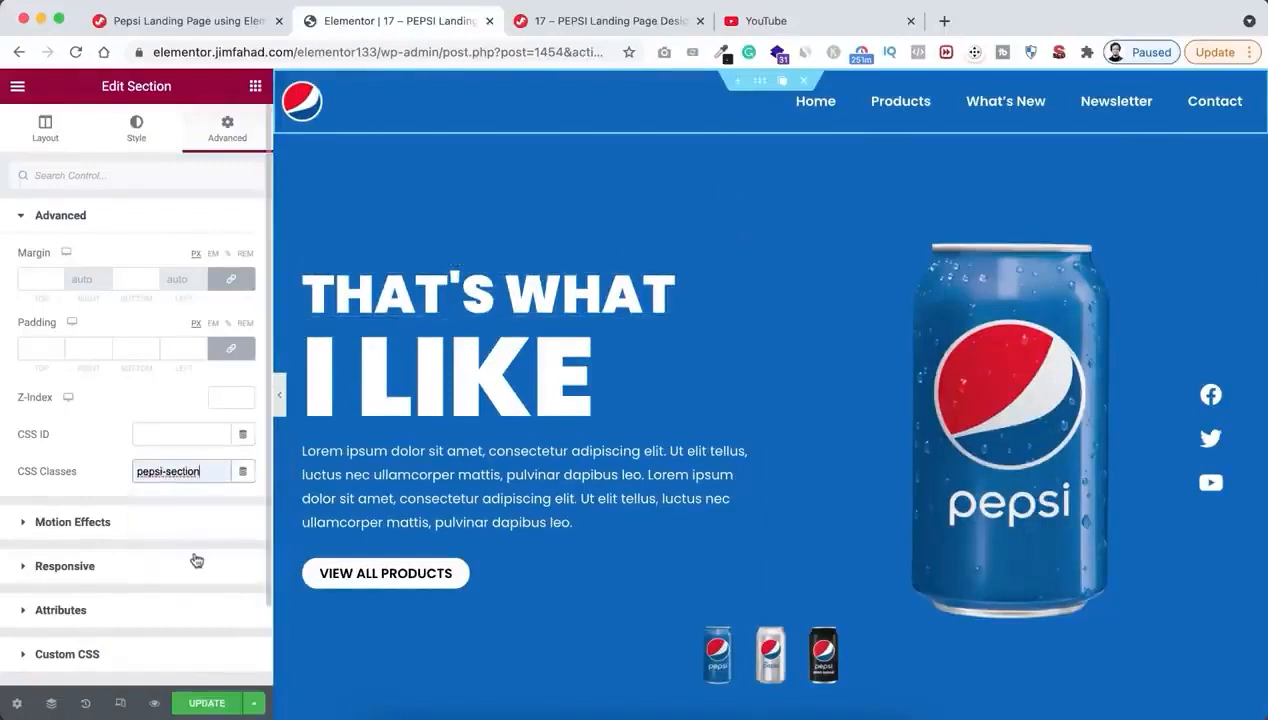
{"action": "left_click", "coordinate": [204, 703]}
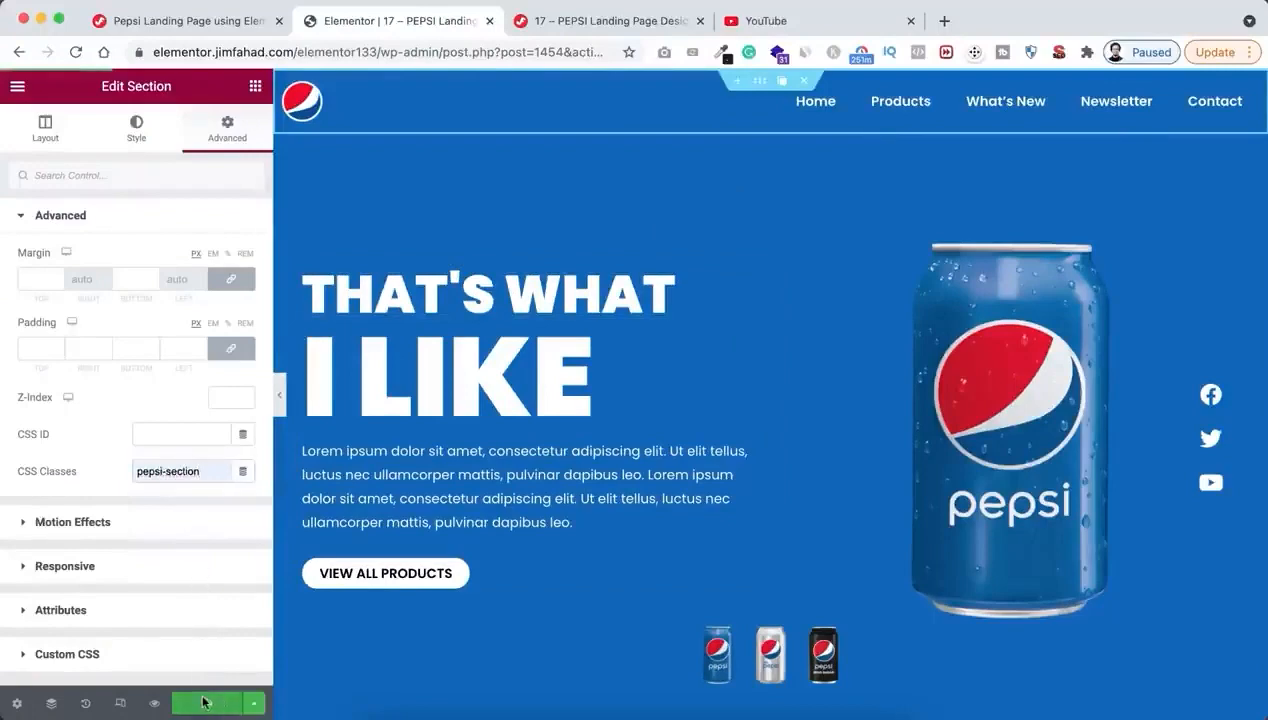
Preview the updated page and switch repeatedly between the can thumbnails to check the header and hero background colour transition together
{"action": "left_click", "coordinate": [154, 703]}
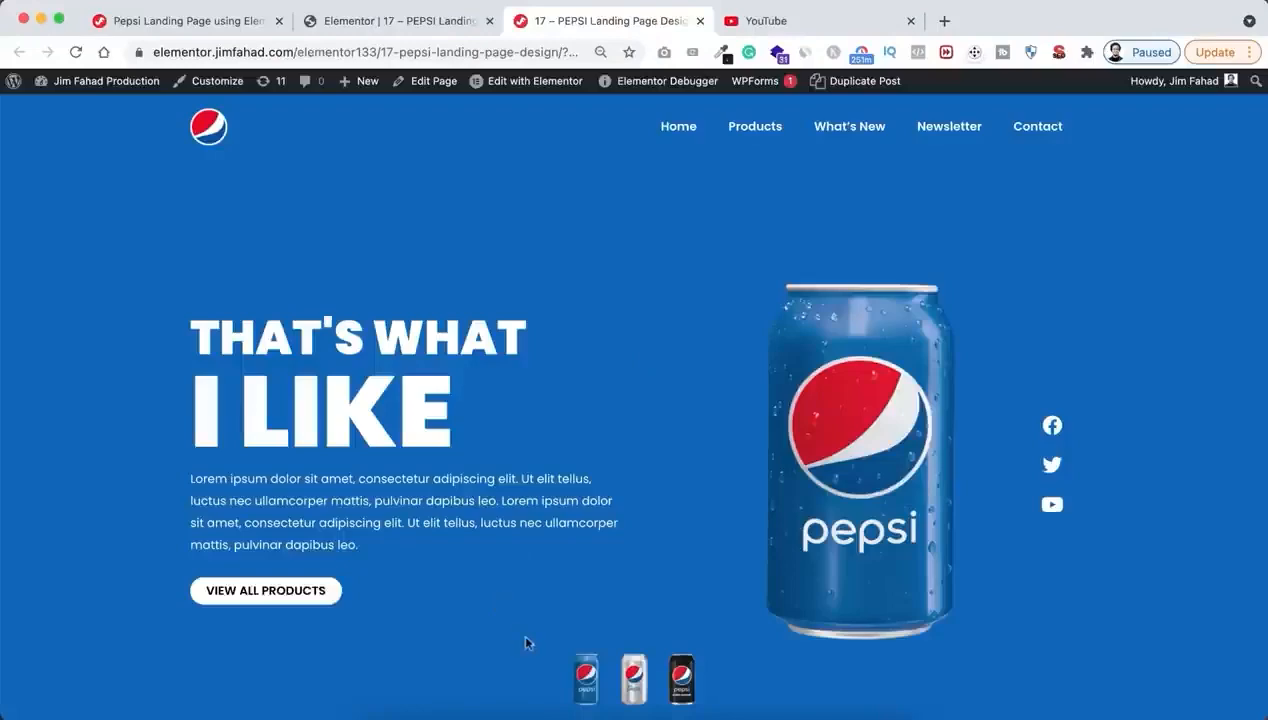
{"action": "left_click", "coordinate": [634, 678]}
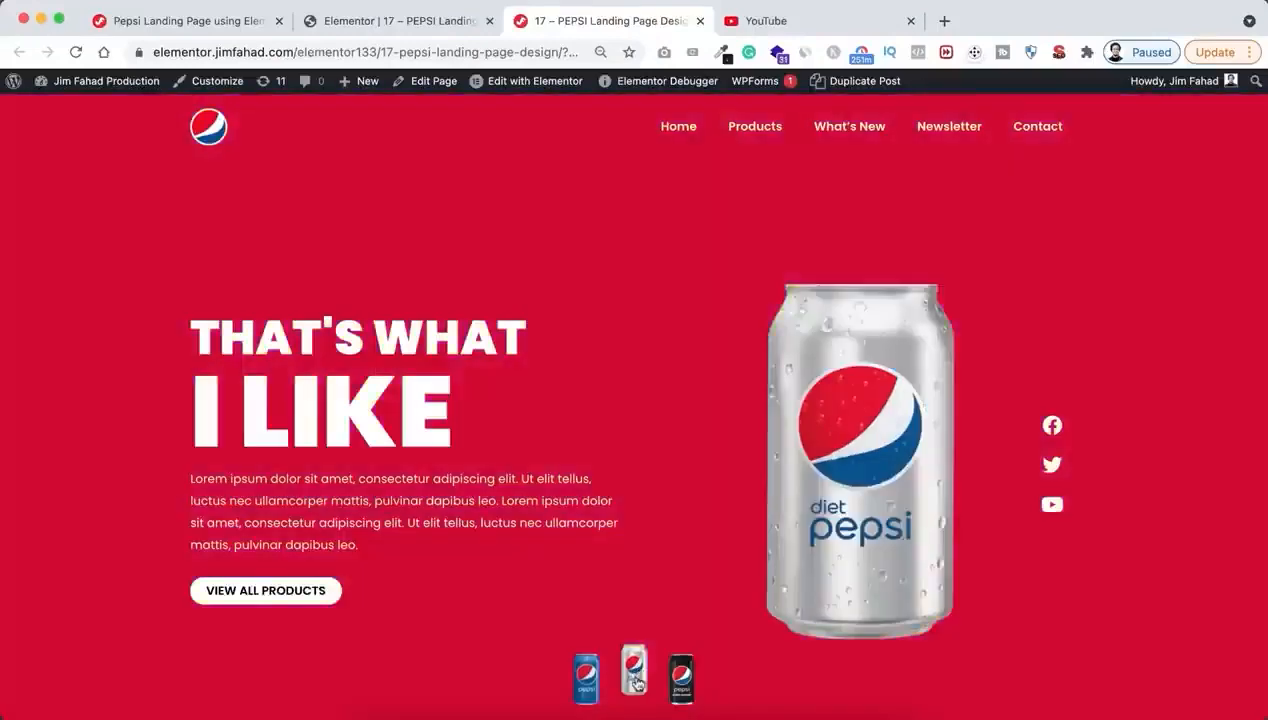
{"action": "left_click", "coordinate": [678, 680]}
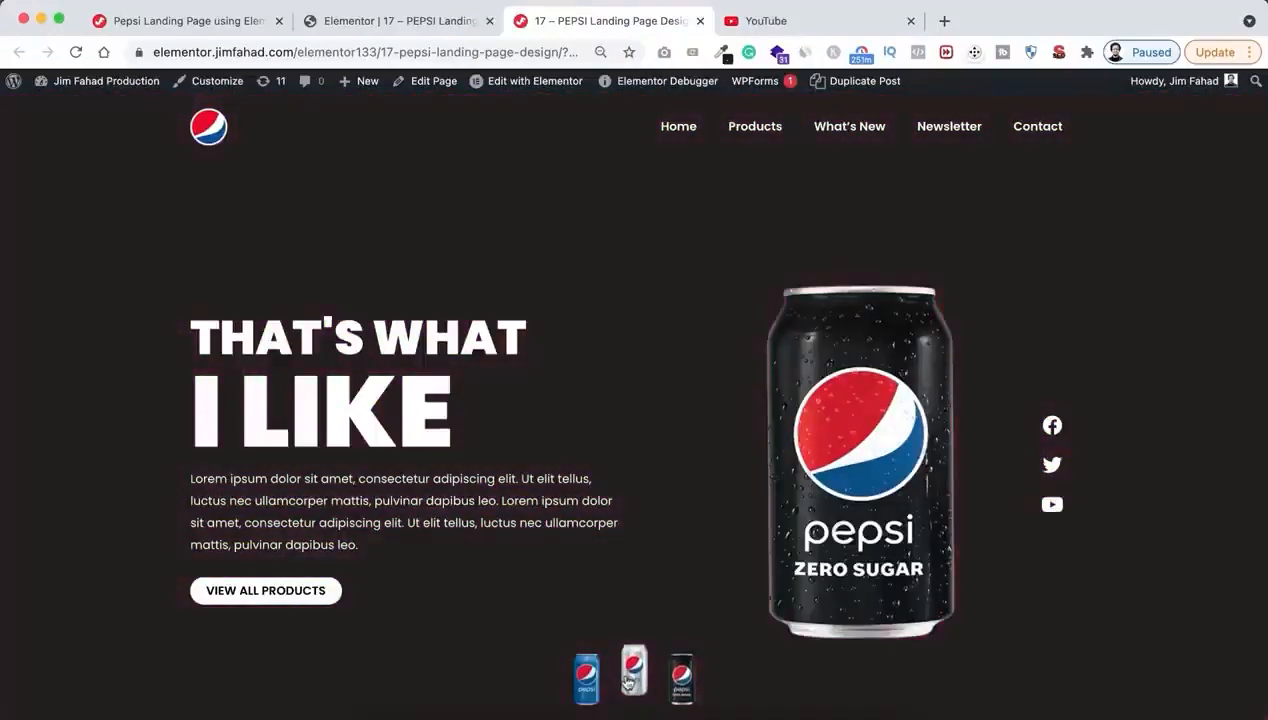
{"action": "left_click", "coordinate": [625, 681]}
{"action": "left_click", "coordinate": [586, 680]}
{"action": "left_click", "coordinate": [633, 679]}
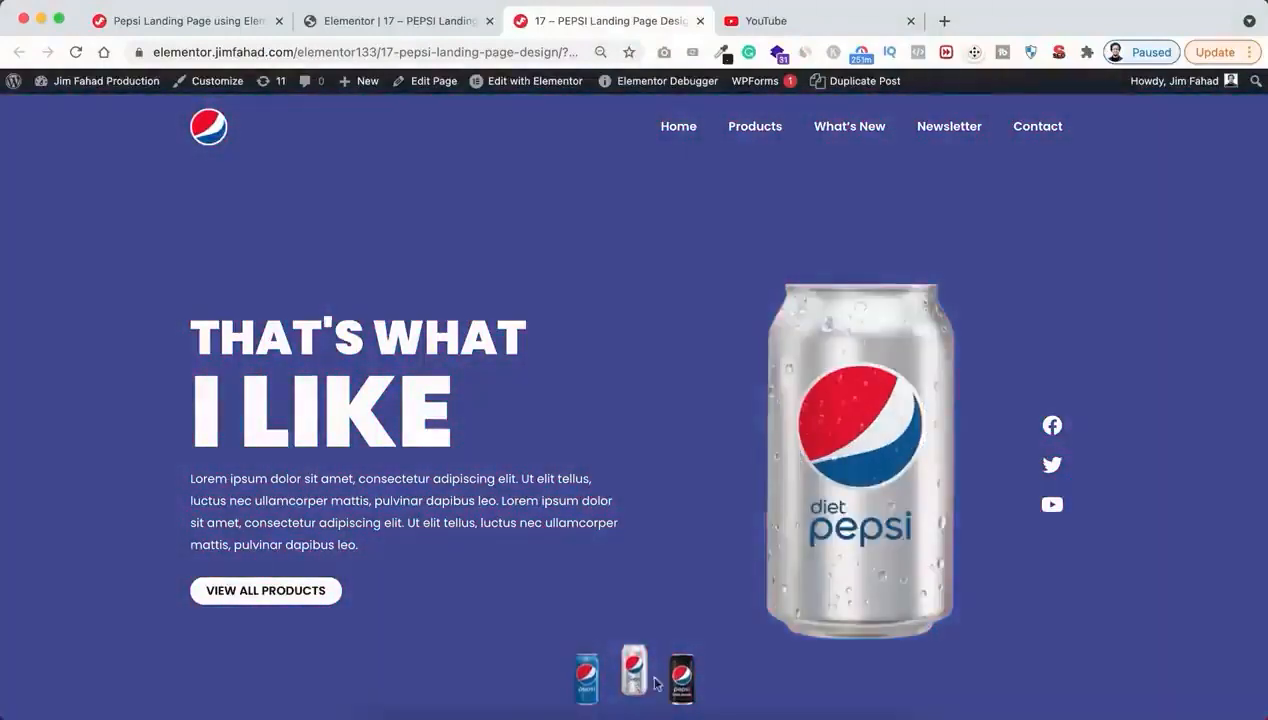
{"action": "left_click", "coordinate": [680, 680]}
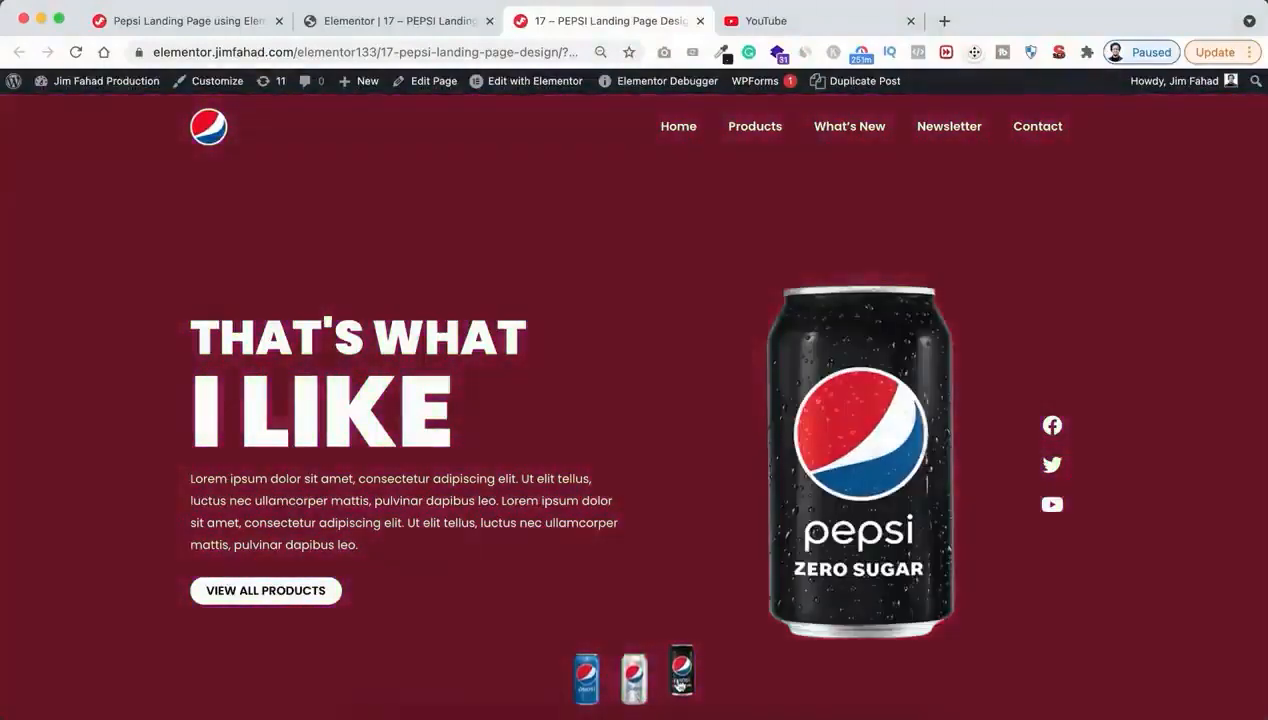
{"action": "left_click", "coordinate": [638, 682]}
{"action": "left_click", "coordinate": [586, 680]}
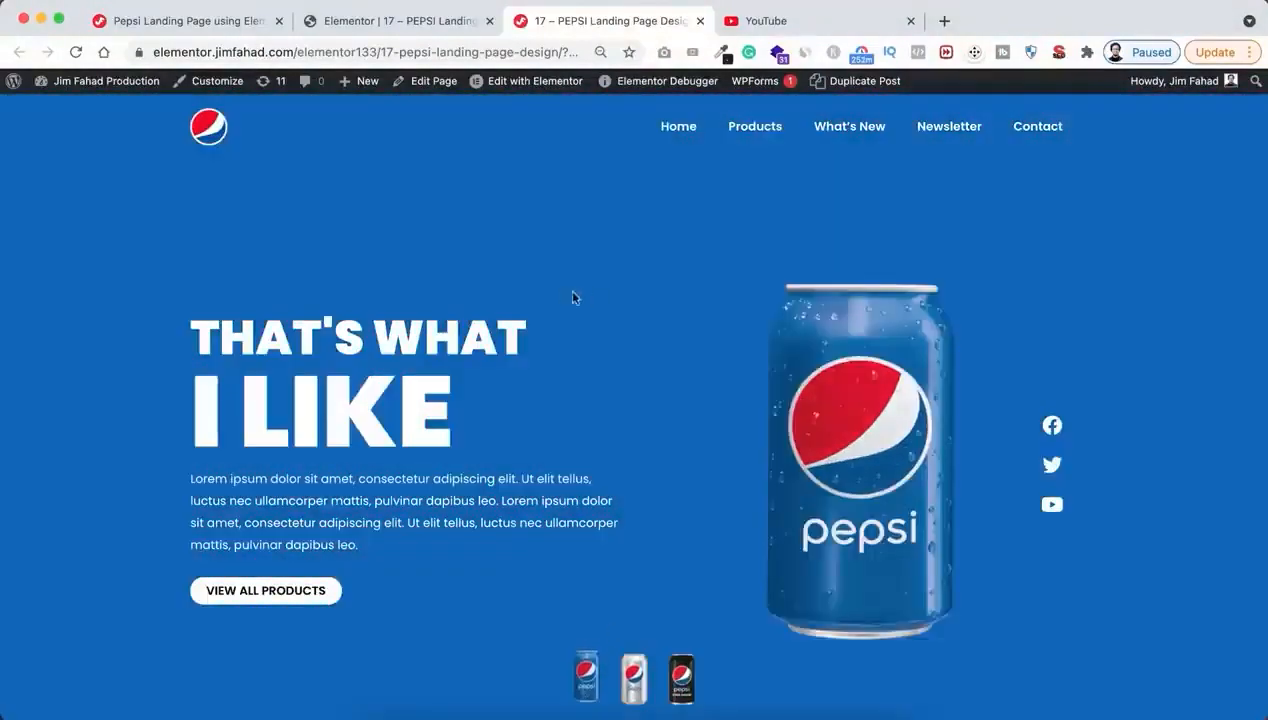
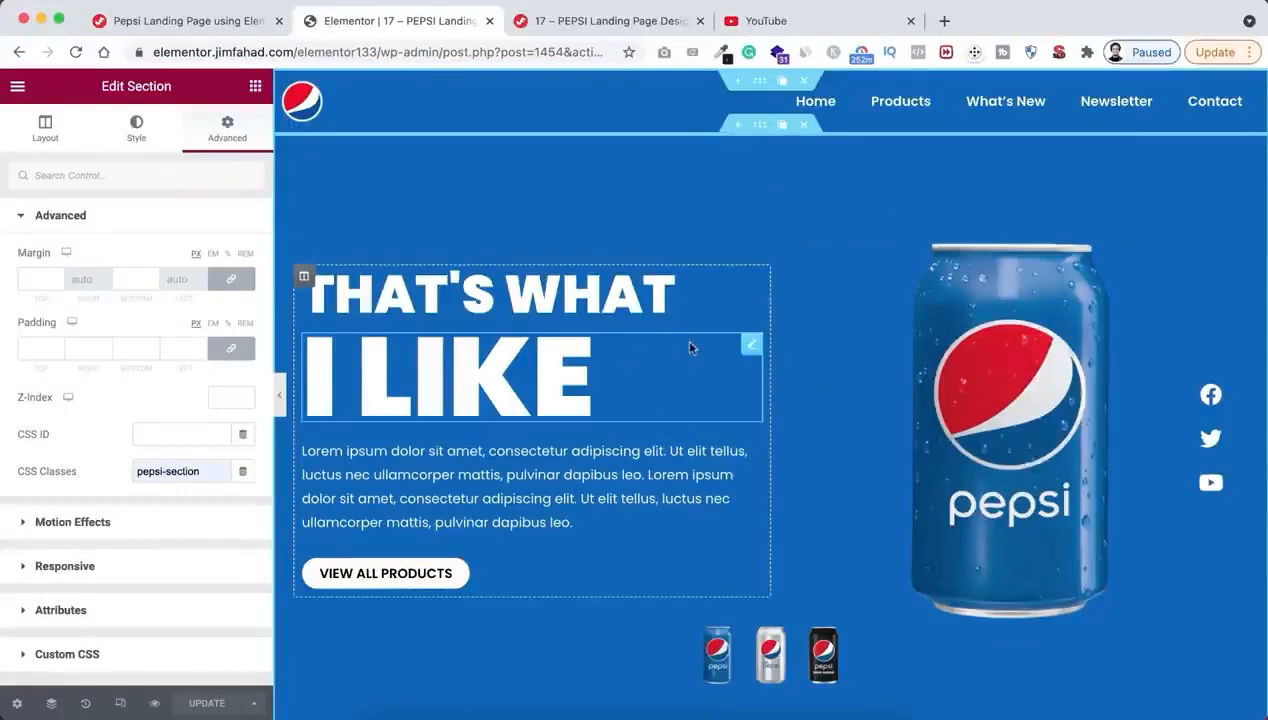
In tablet view, make the header nav menu's mobile dropdown full width and align its hamburger toggle to the right
{"action": "left_click", "coordinate": [121, 704]}
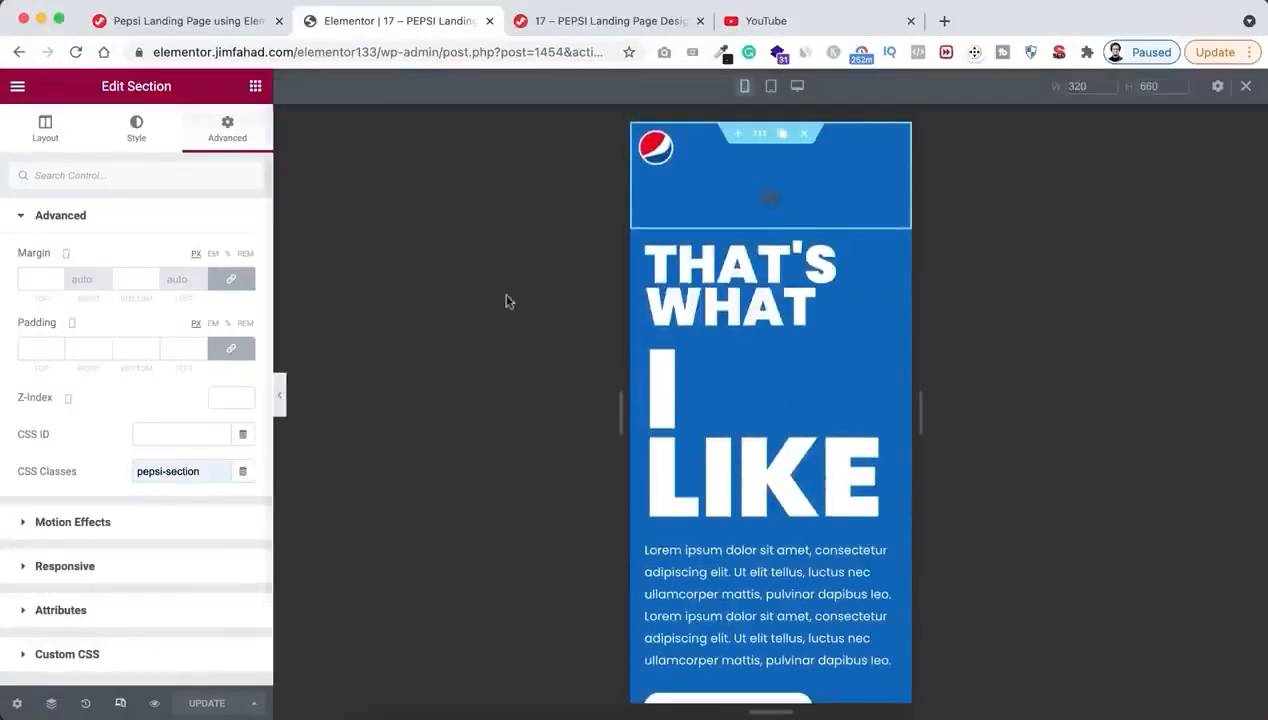
{"action": "left_click", "coordinate": [771, 88]}
{"action": "left_click", "coordinate": [884, 152]}
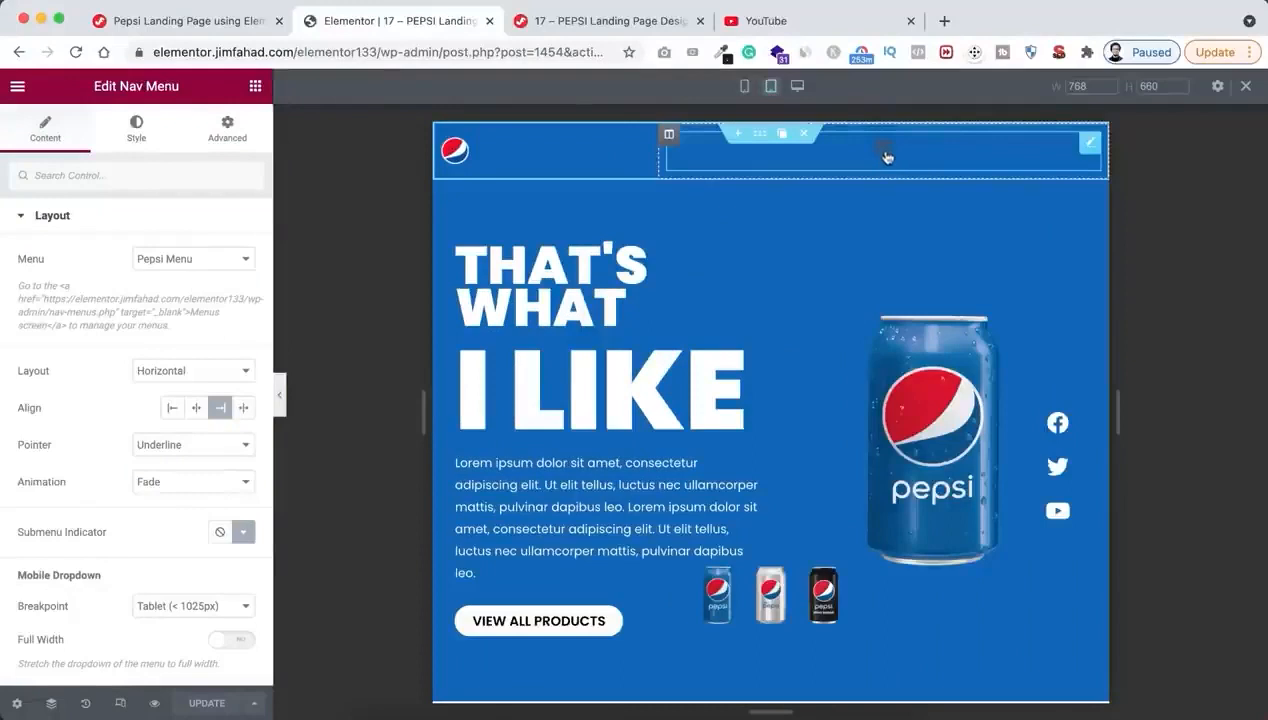
{"action": "left_click", "coordinate": [886, 155]}
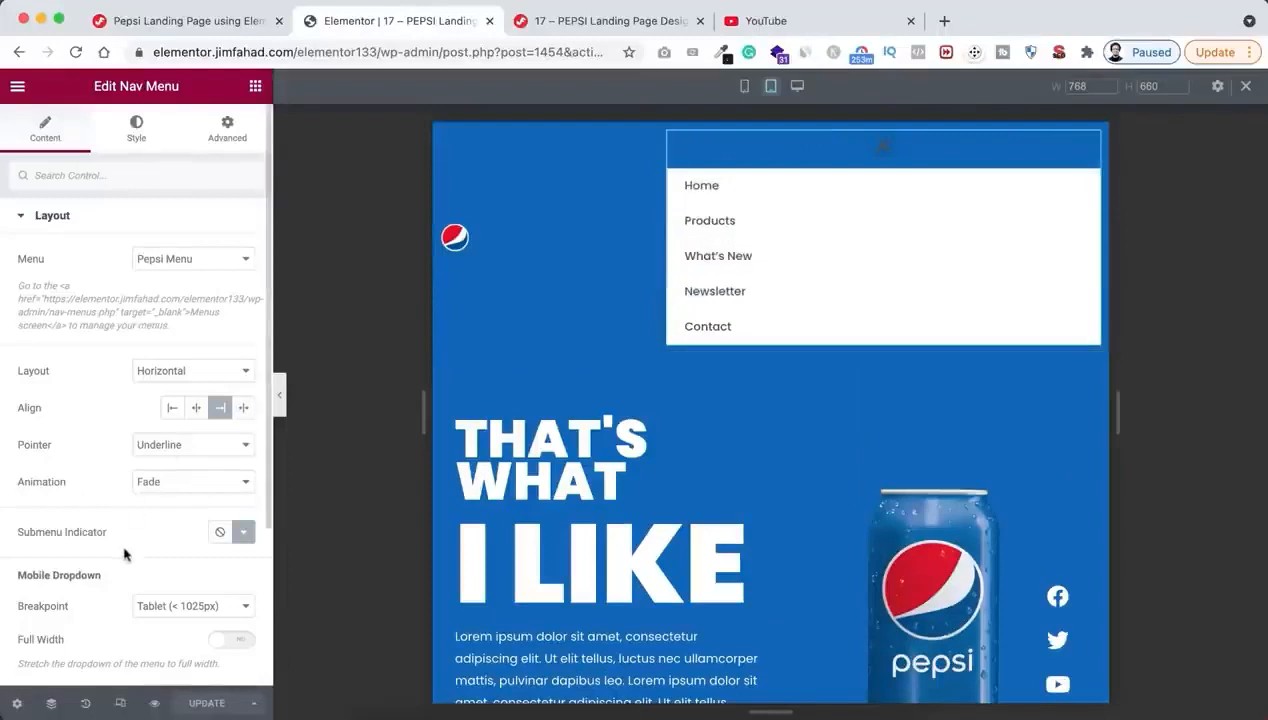
{"action": "scroll", "coordinate": [124, 553], "scroll_direction": "down", "scroll_amount": 3}
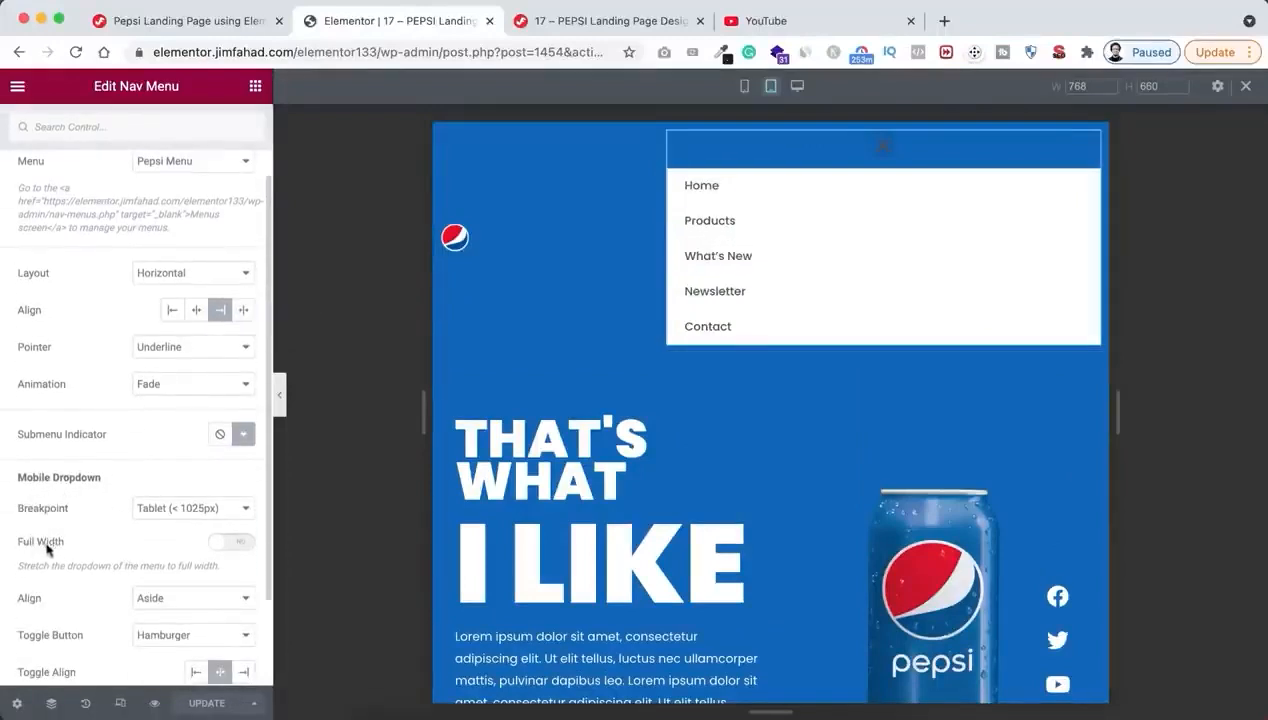
{"action": "left_click", "coordinate": [237, 546]}
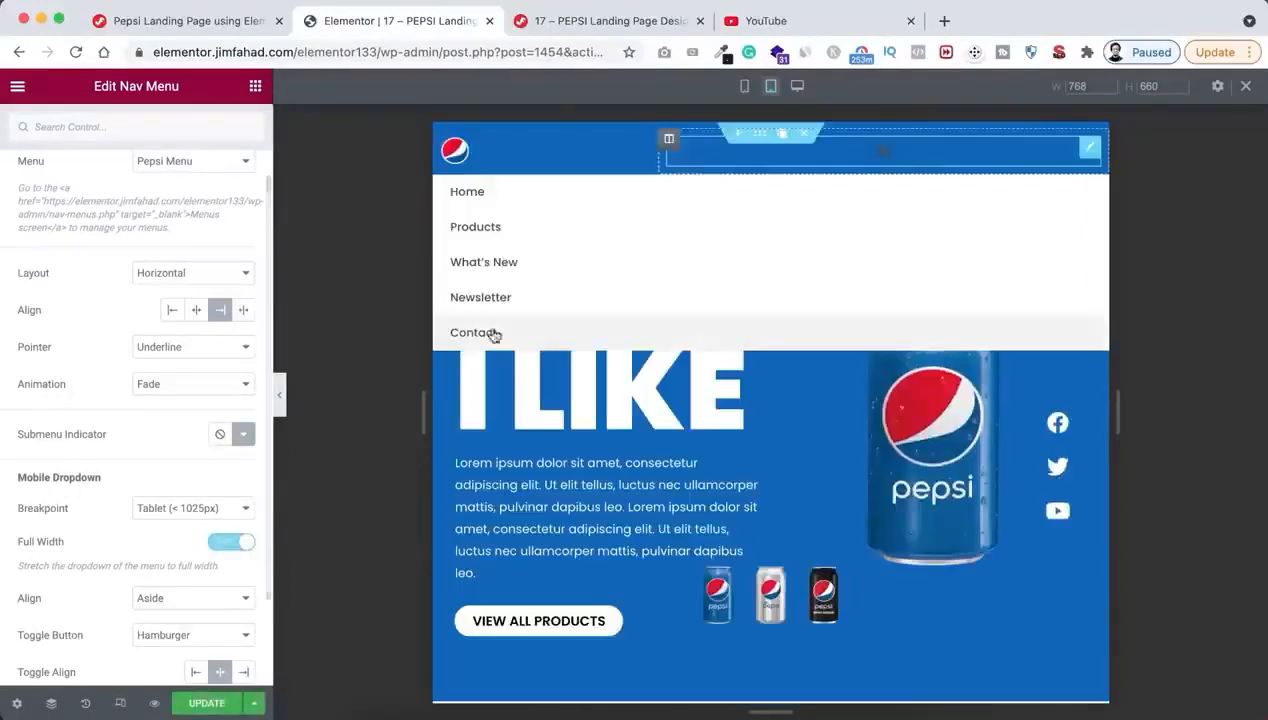
{"action": "scroll", "coordinate": [99, 589], "scroll_direction": "down", "scroll_amount": 1}
{"action": "scroll", "coordinate": [99, 589], "scroll_direction": "down", "scroll_amount": 2}
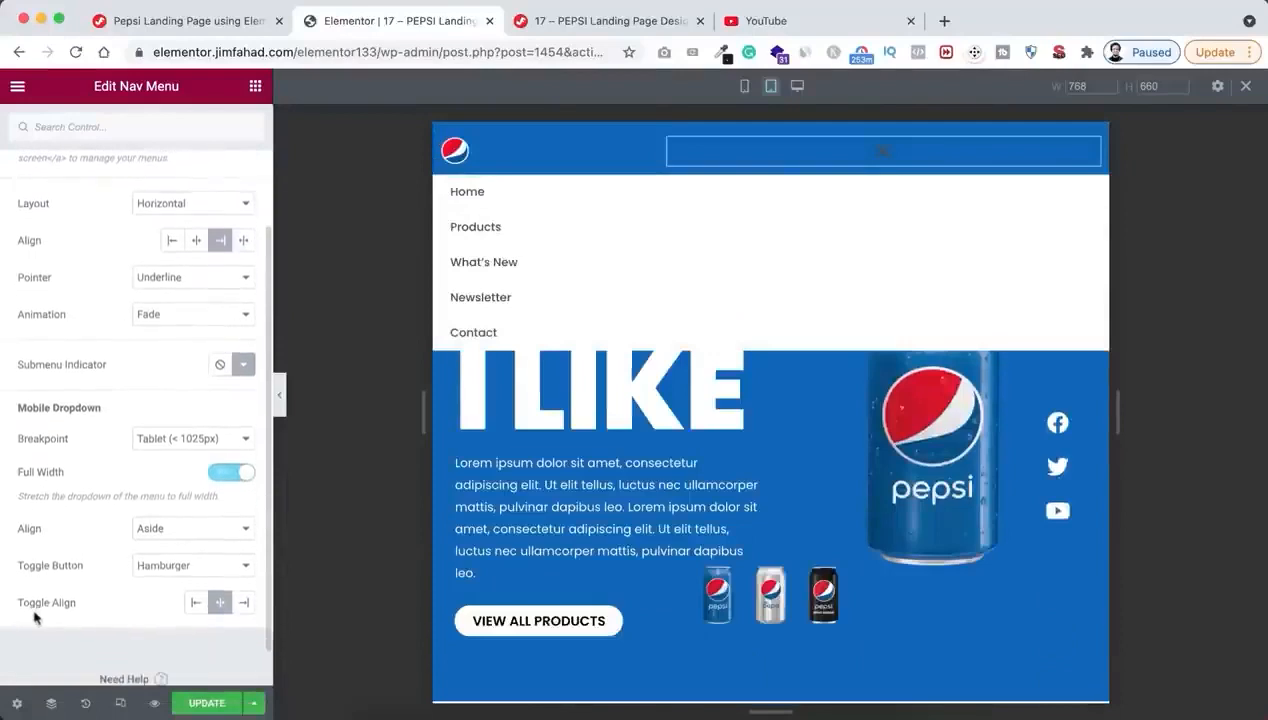
{"action": "left_click", "coordinate": [245, 603]}
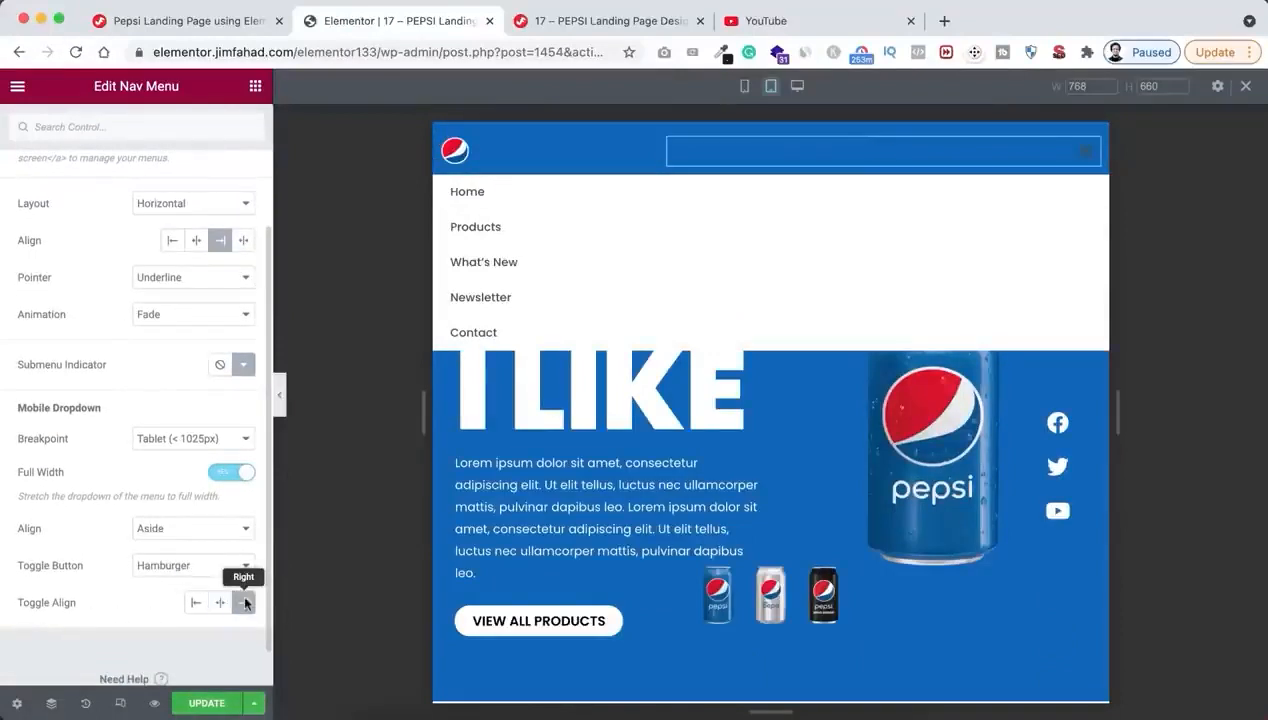
Set the nav menu's toggle button colour to white (#FFFFFF) and collapse the open dropdown in the preview
{"action": "scroll", "coordinate": [155, 385], "scroll_direction": "up", "scroll_amount": 7}
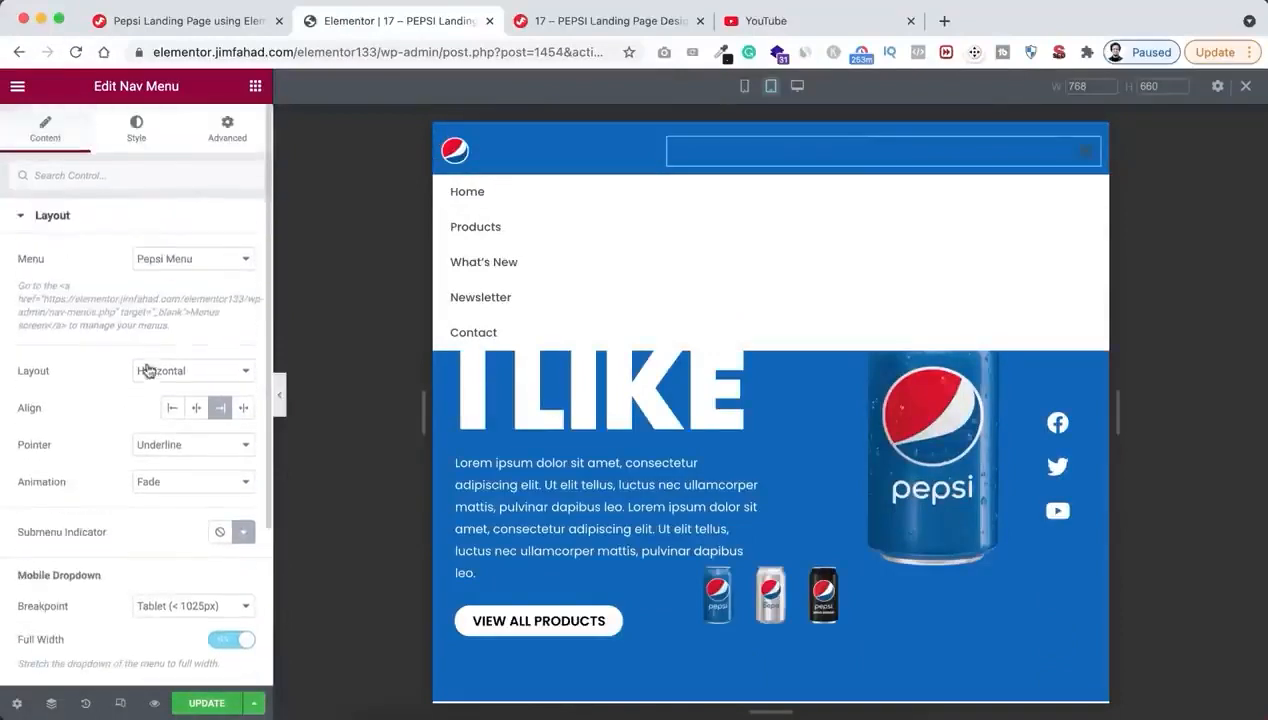
{"action": "left_click", "coordinate": [131, 133]}
{"action": "scroll", "coordinate": [141, 478], "scroll_direction": "down", "scroll_amount": 4}
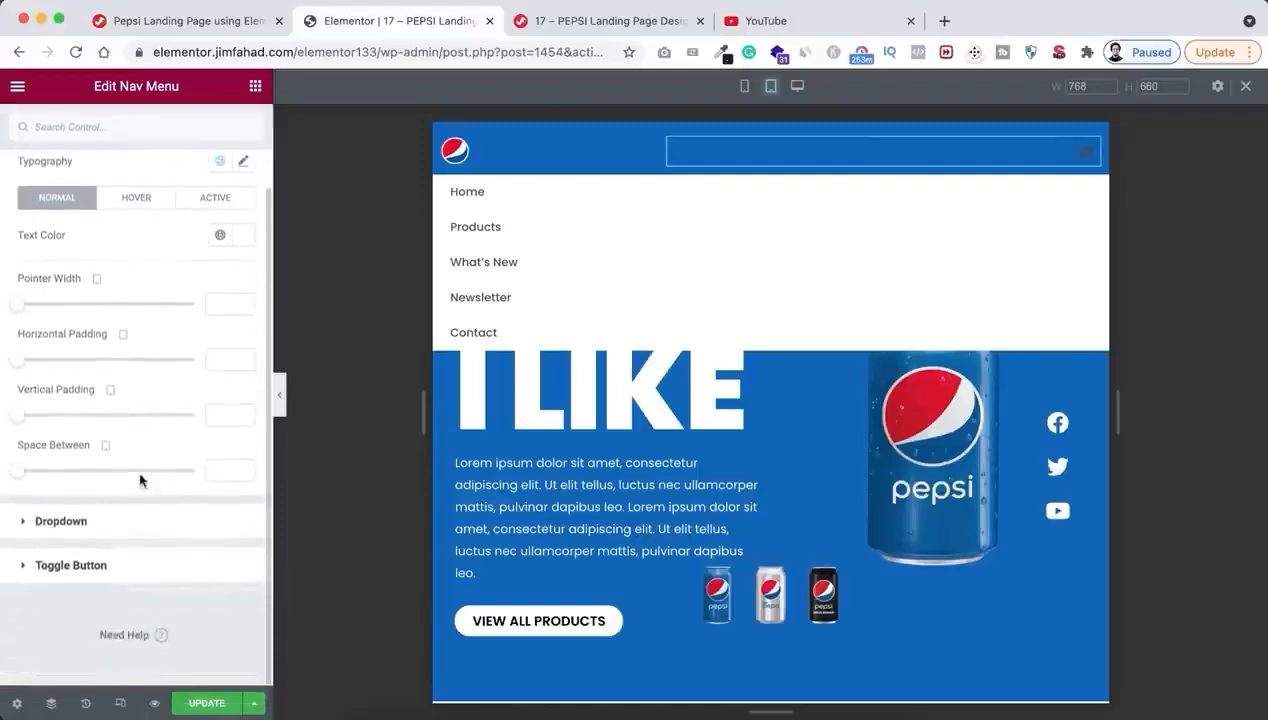
{"action": "left_click", "coordinate": [86, 565]}
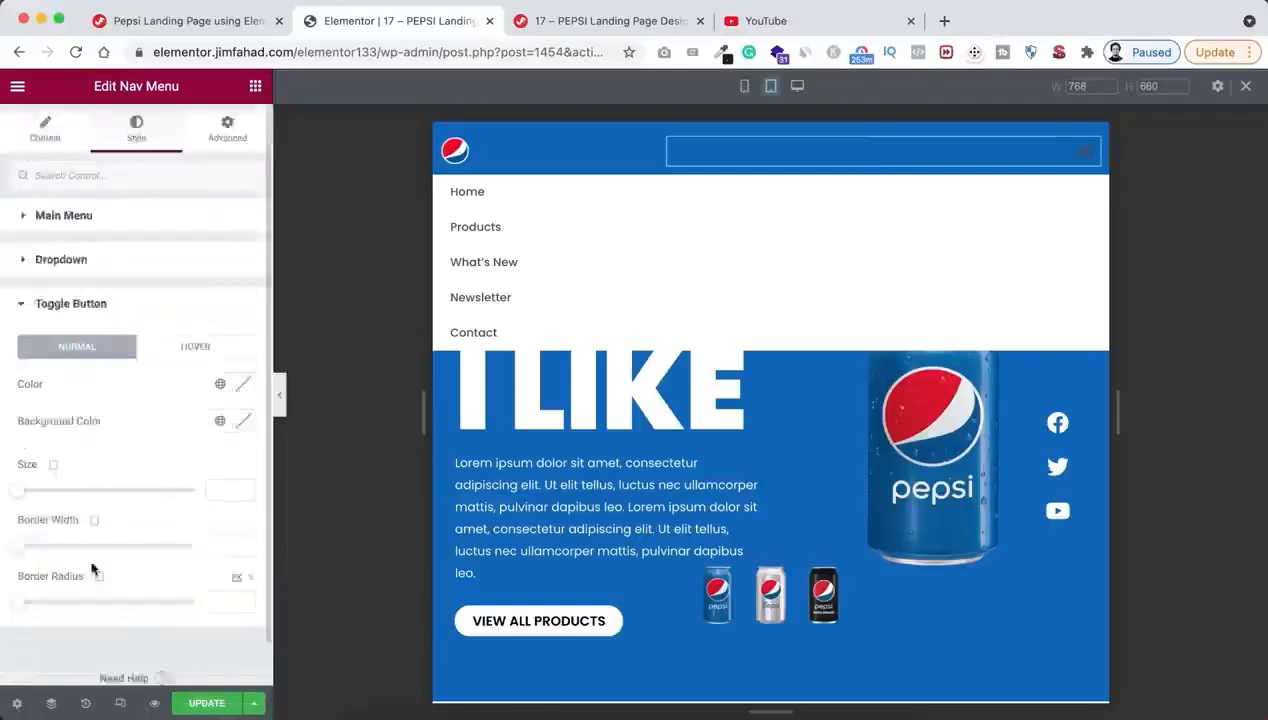
{"action": "left_click", "coordinate": [240, 394]}
{"action": "left_click_drag", "start_coordinate": [99, 456], "coordinate": [20, 424]}
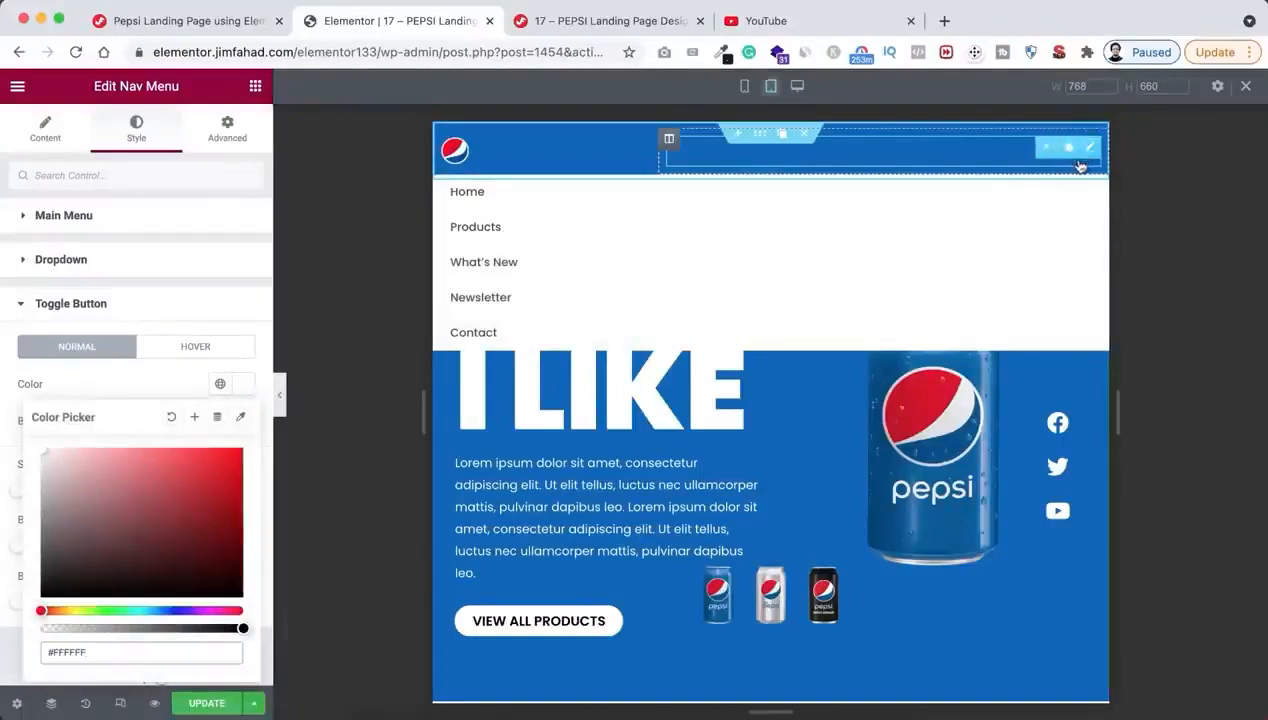
{"action": "left_click", "coordinate": [1080, 150]}
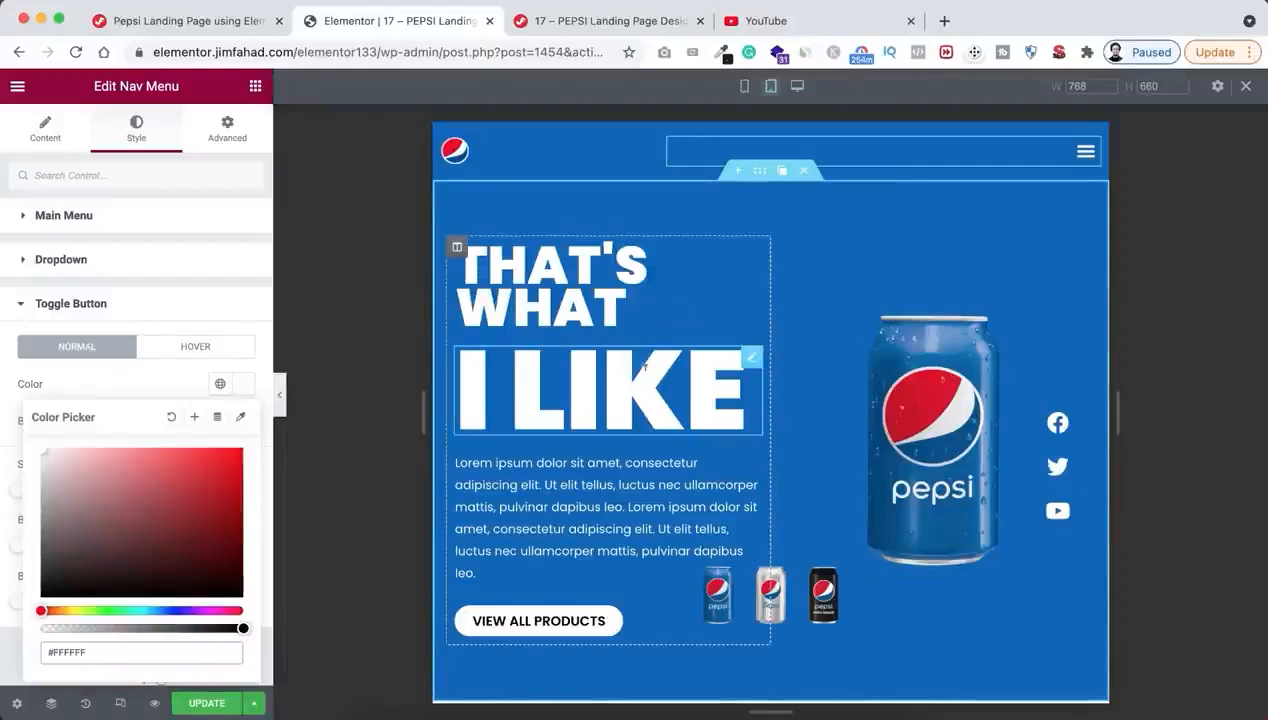
Set the tablet font size of the "That's What" heading to 46 px
{"action": "left_click", "coordinate": [574, 295]}
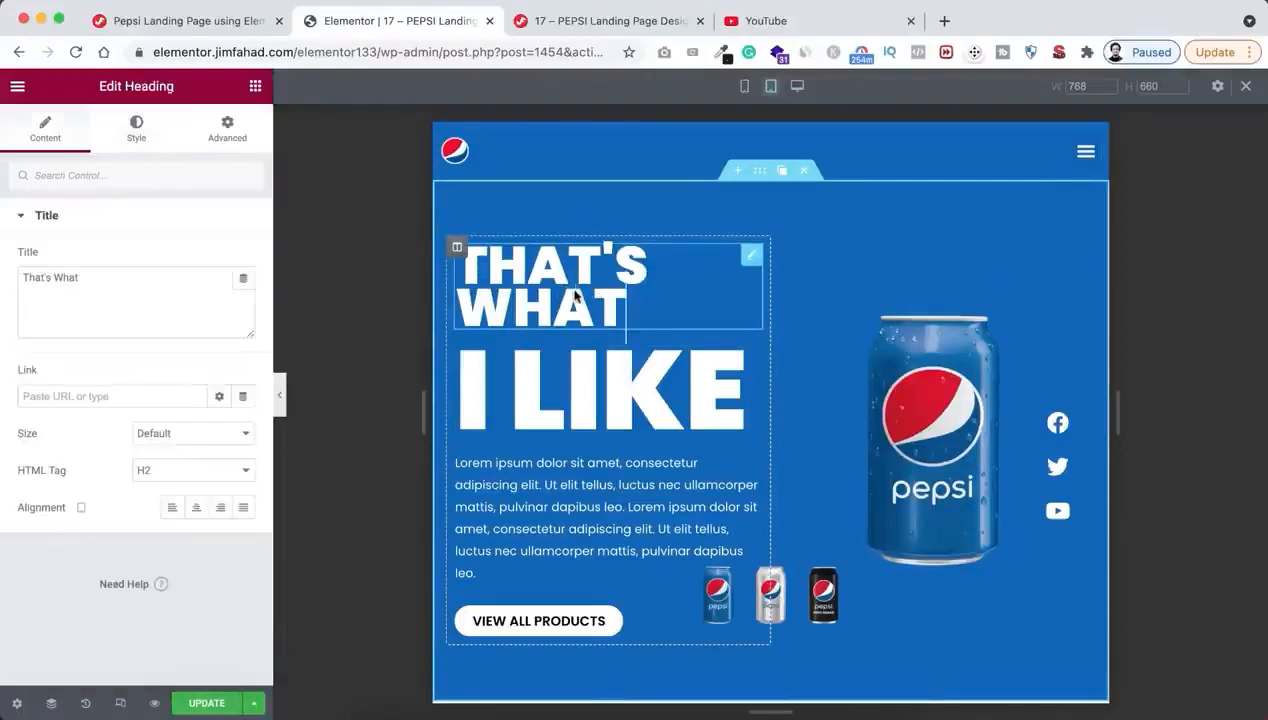
{"action": "left_click", "coordinate": [136, 130]}
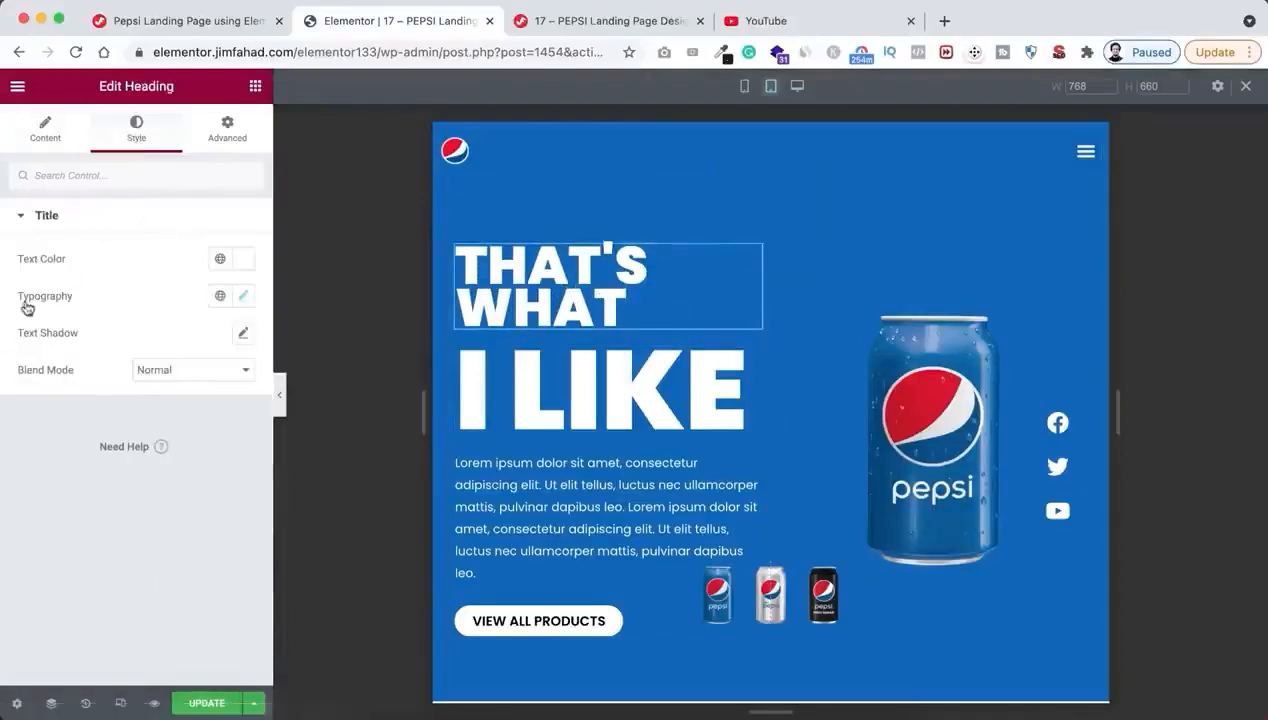
{"action": "left_click", "coordinate": [244, 295]}
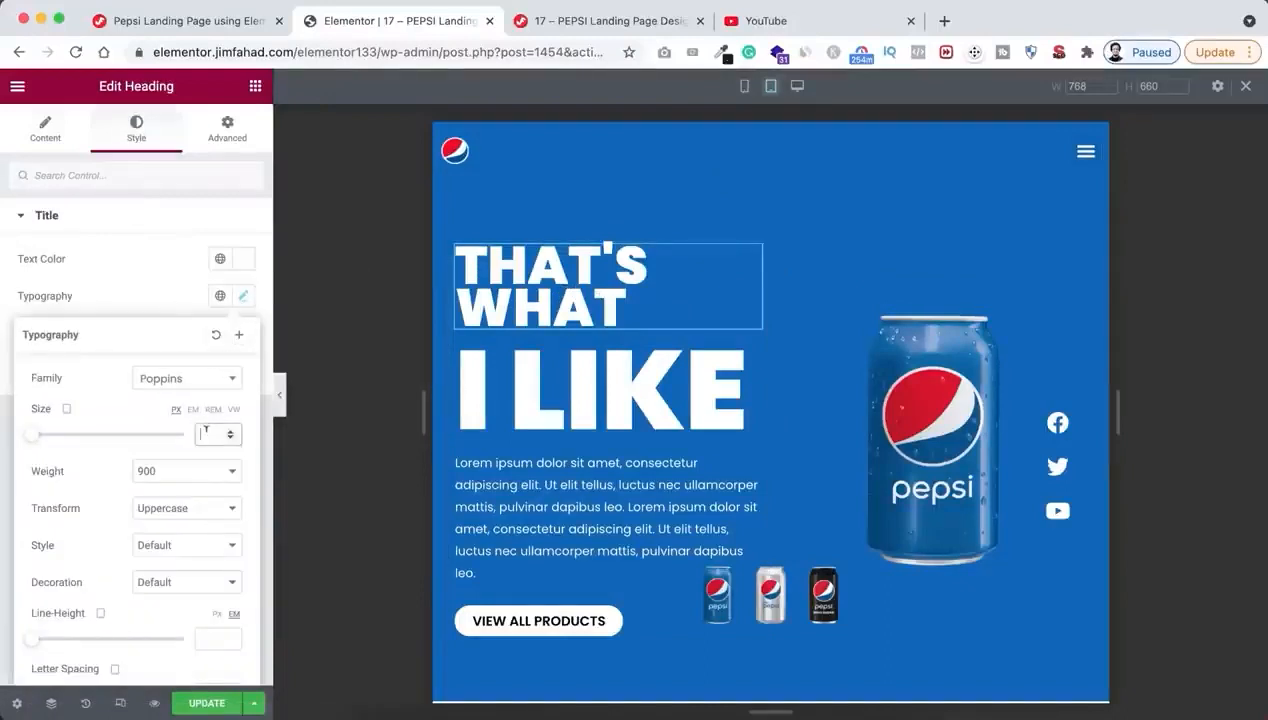
{"action": "type", "text": "46"}
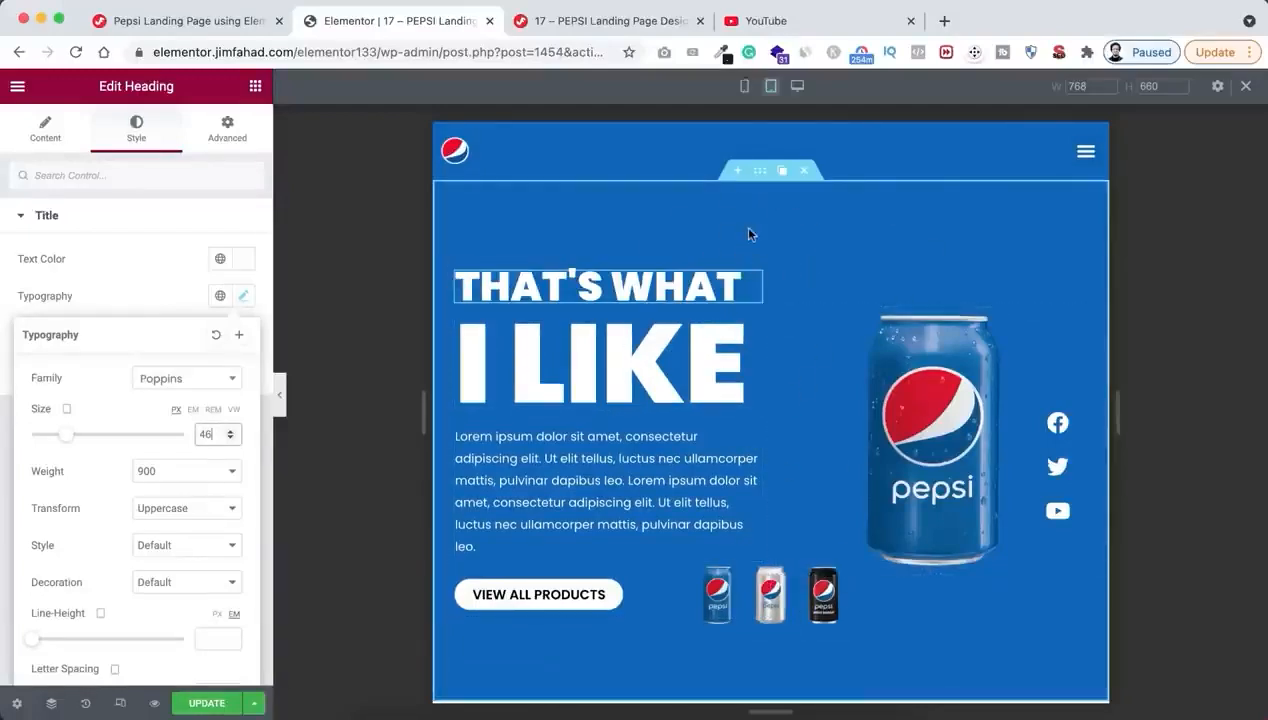
In mobile view, set the width of both header columns, logo and menu, to 50%
{"action": "left_click", "coordinate": [744, 87]}
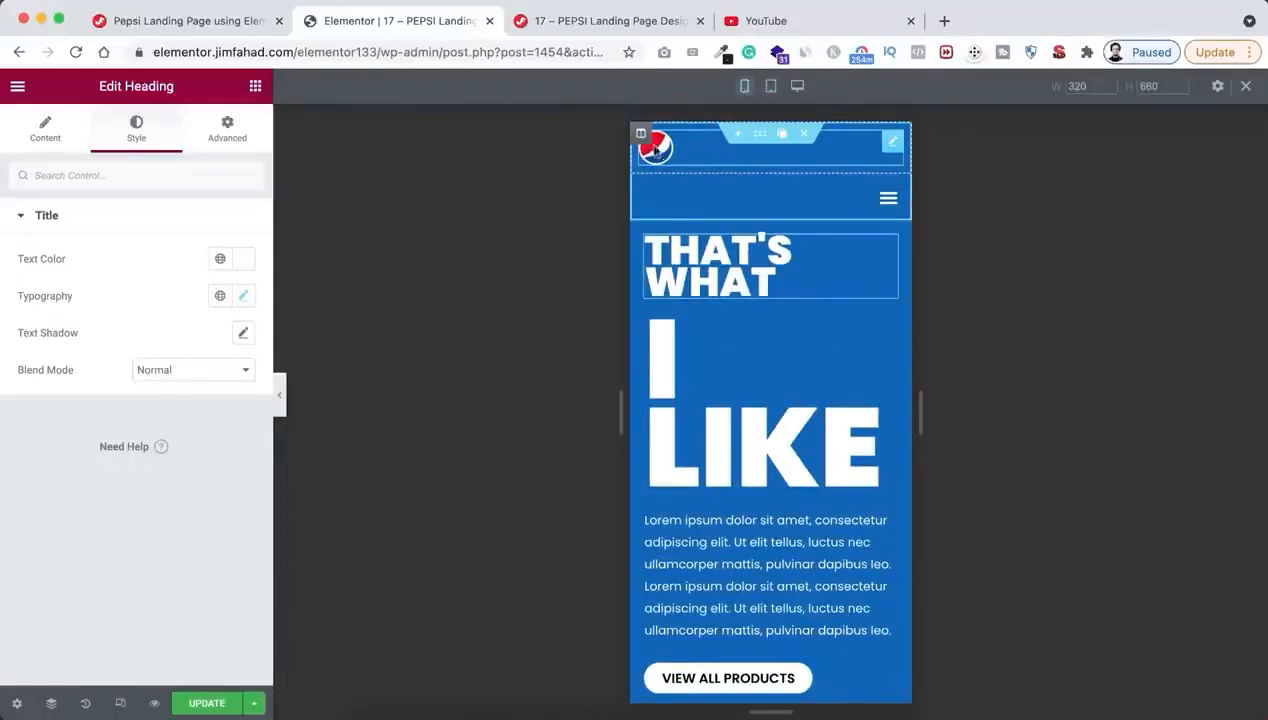
{"action": "left_click", "coordinate": [643, 136]}
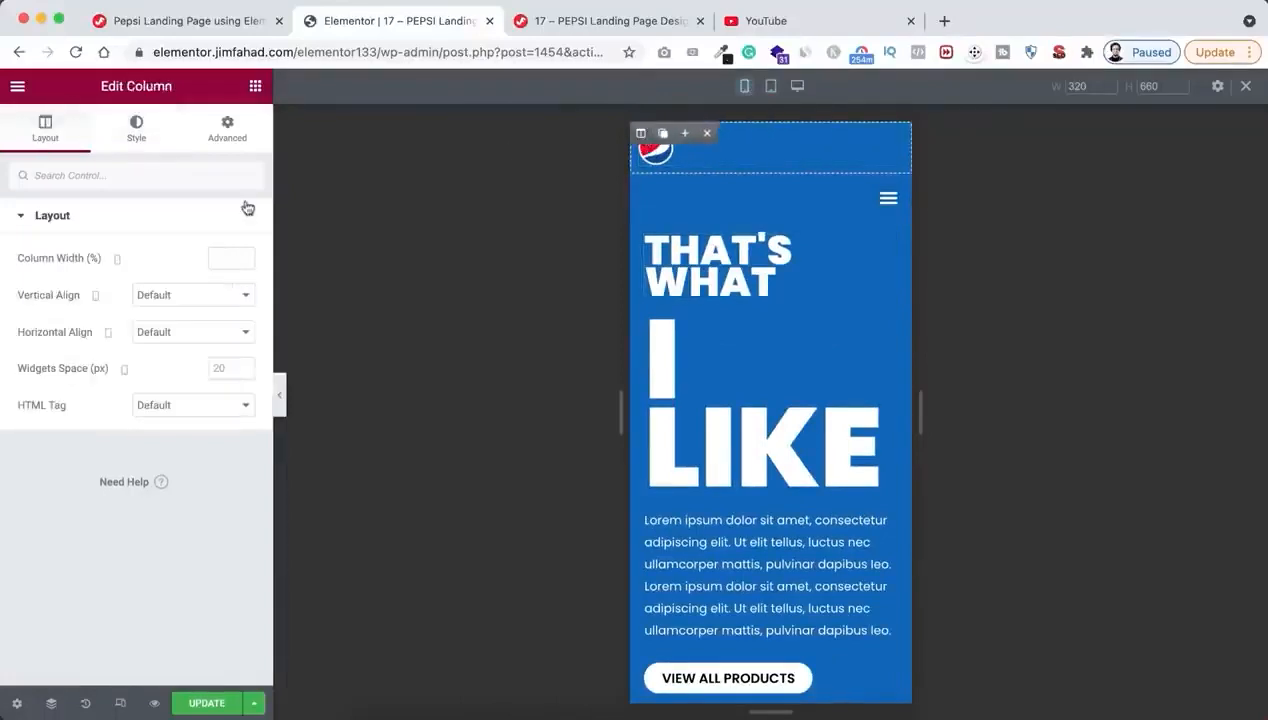
{"action": "left_click", "coordinate": [229, 256]}
{"action": "type", "text": "50"}
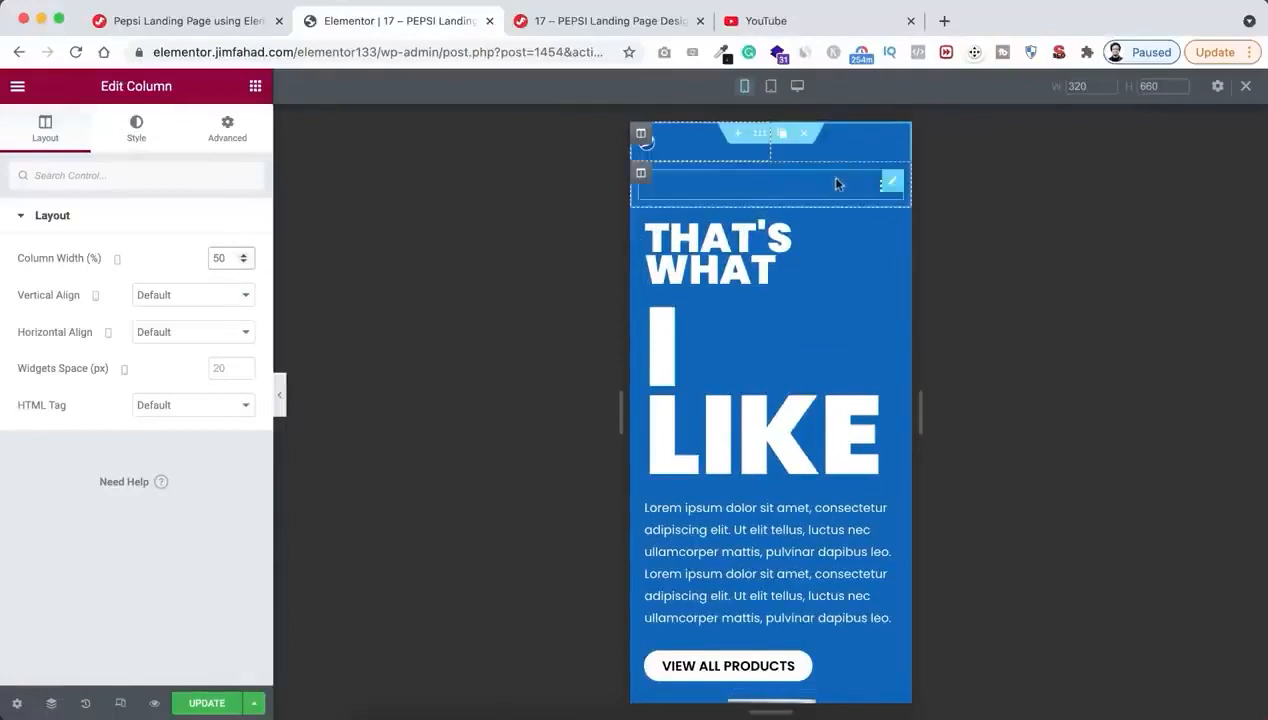
{"action": "left_click", "coordinate": [641, 173]}
{"action": "left_click", "coordinate": [226, 259]}
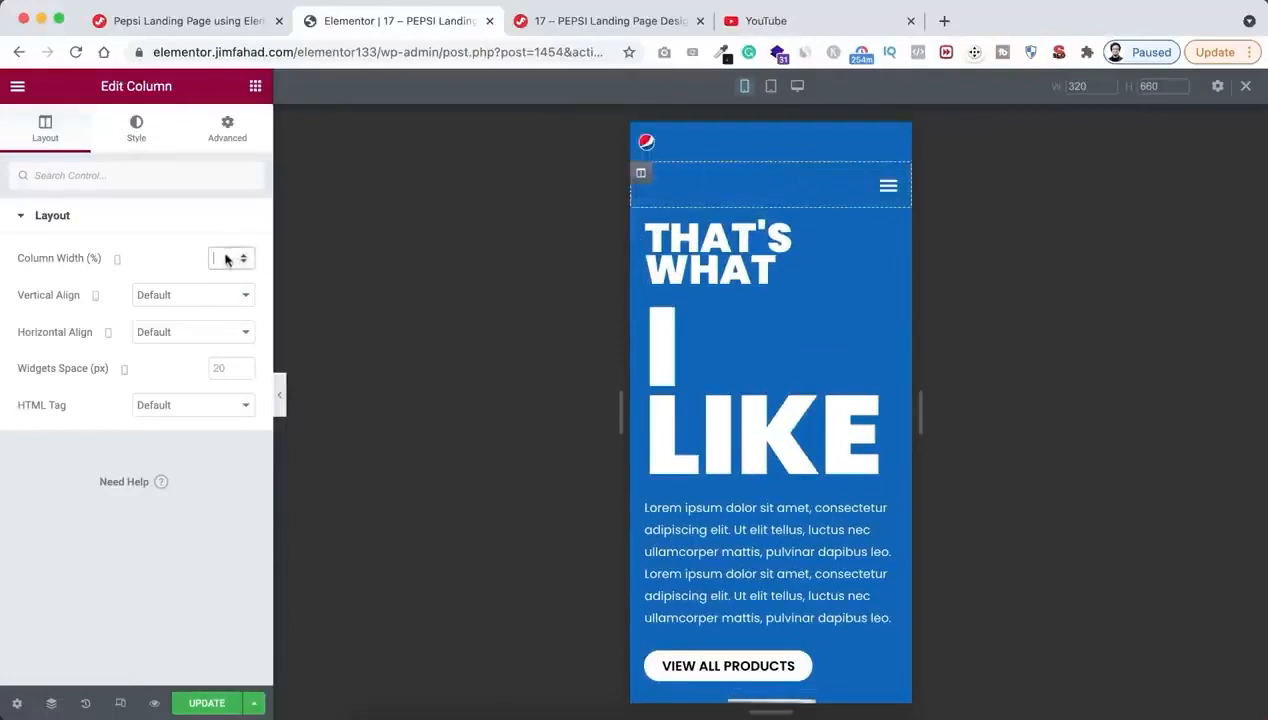
{"action": "type", "text": "50"}
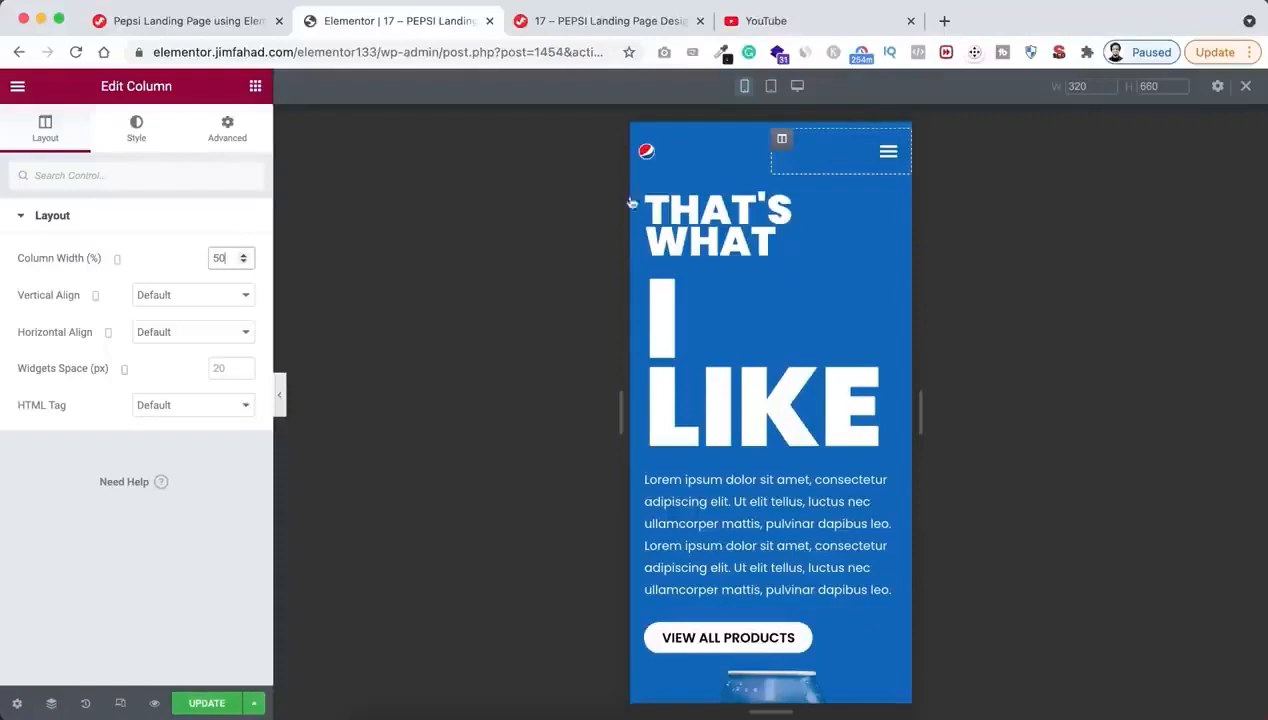
Set the mobile width of the Pepsi logo image in the header to 25%
{"action": "left_click", "coordinate": [693, 157]}
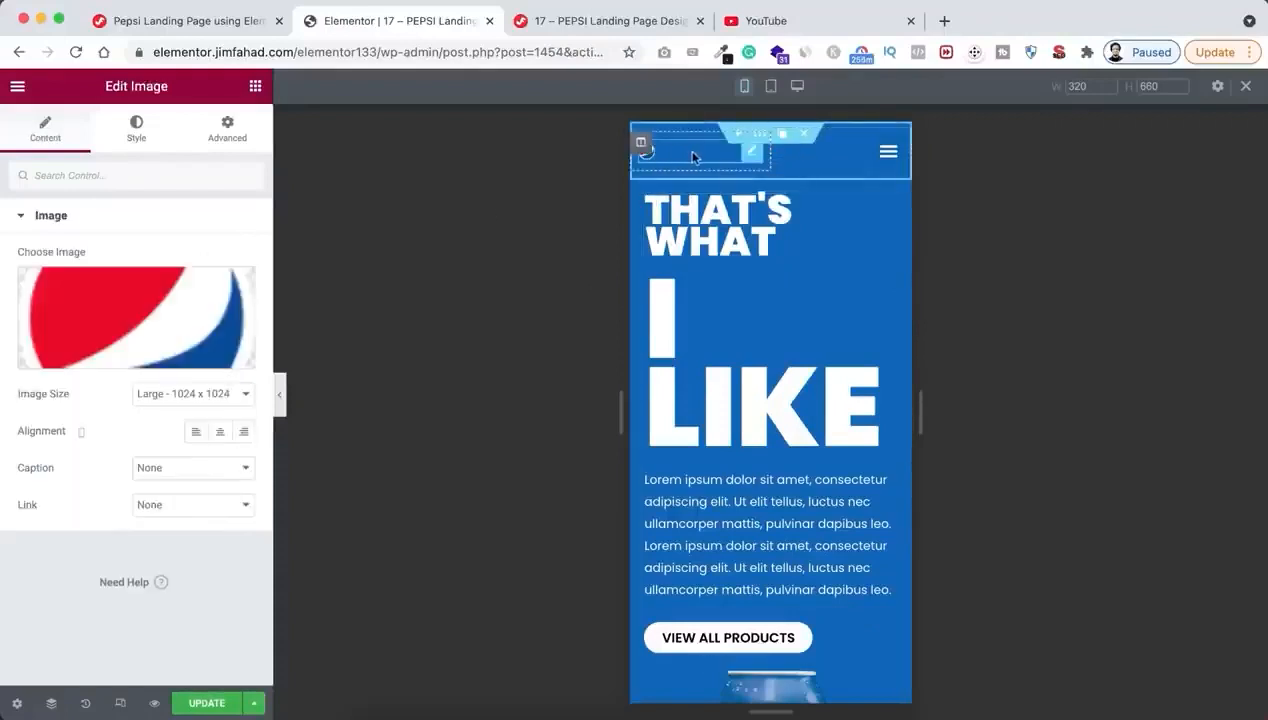
{"action": "left_click", "coordinate": [120, 130]}
{"action": "left_click", "coordinate": [213, 274]}
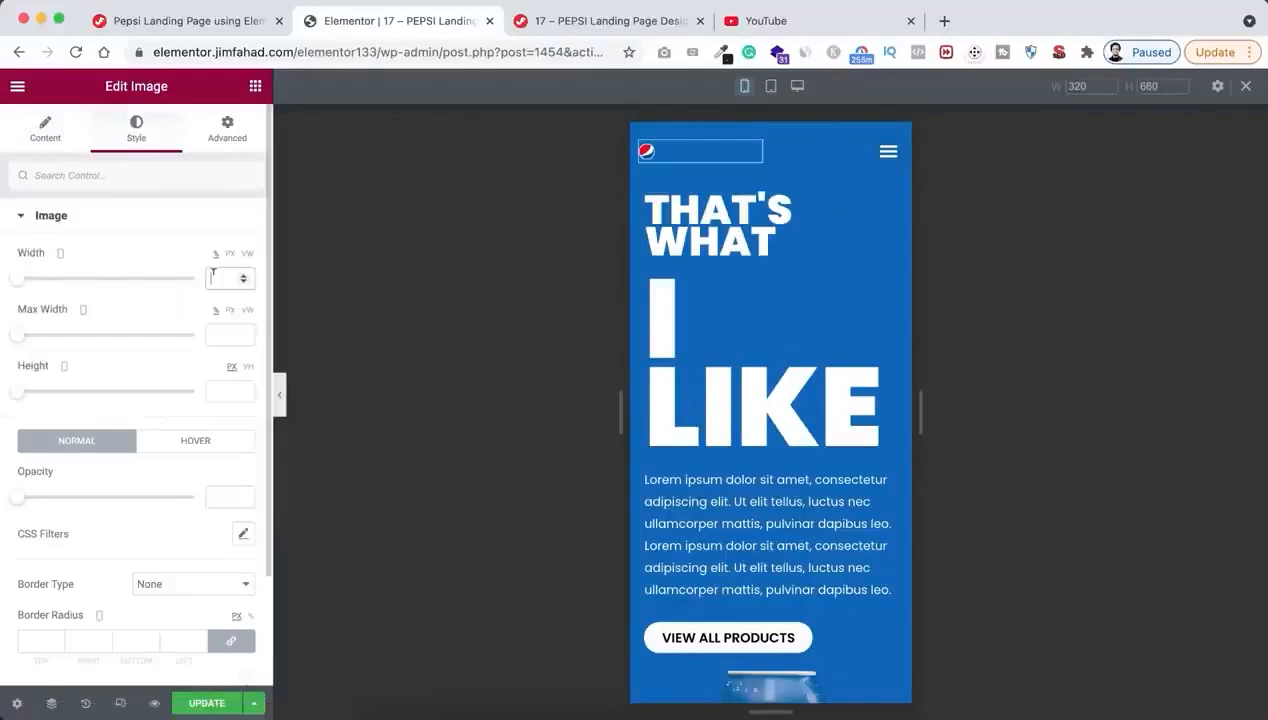
{"action": "type", "text": "25"}
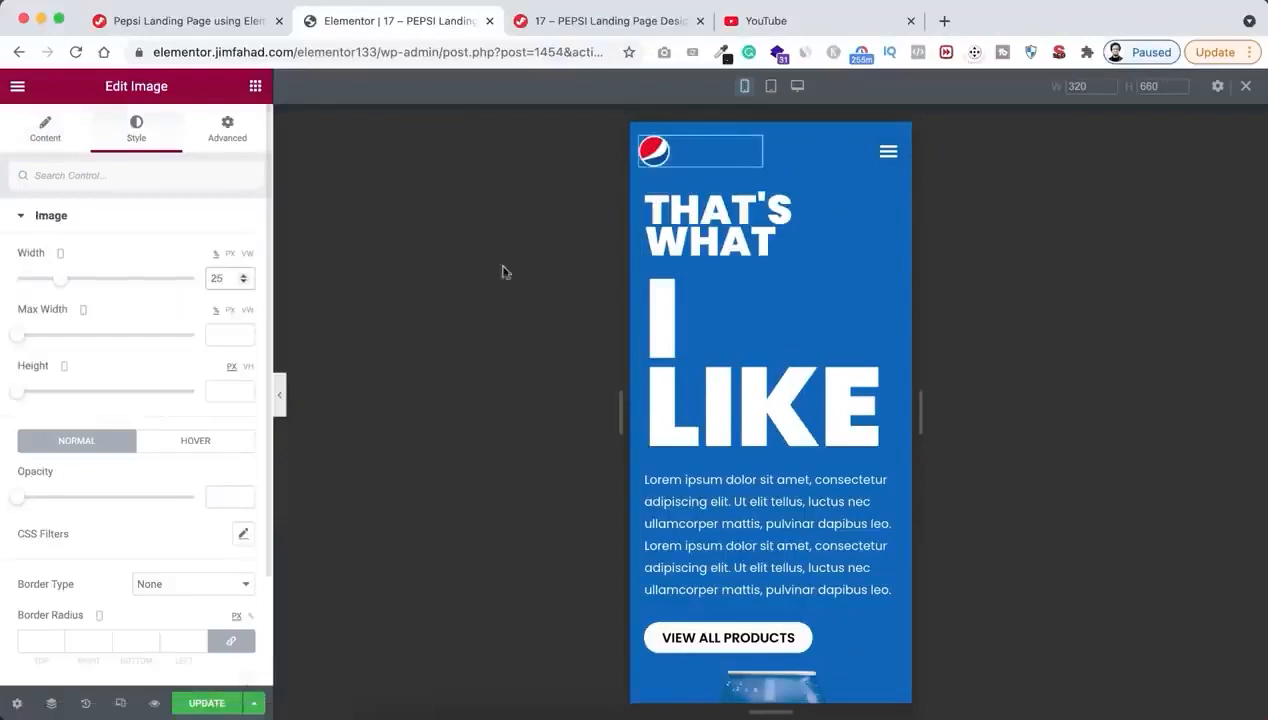
Set the mobile font size of the "That's What" heading to 35 px
{"action": "left_click", "coordinate": [727, 231]}
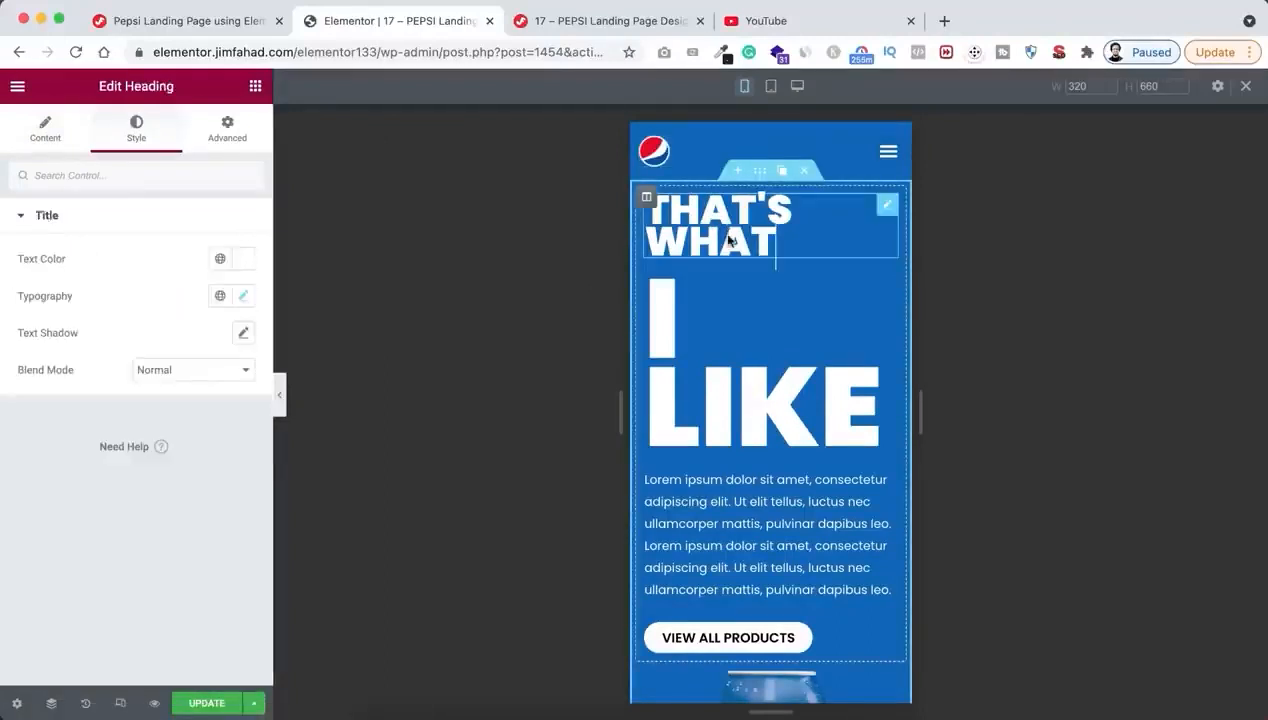
{"action": "left_click", "coordinate": [243, 298]}
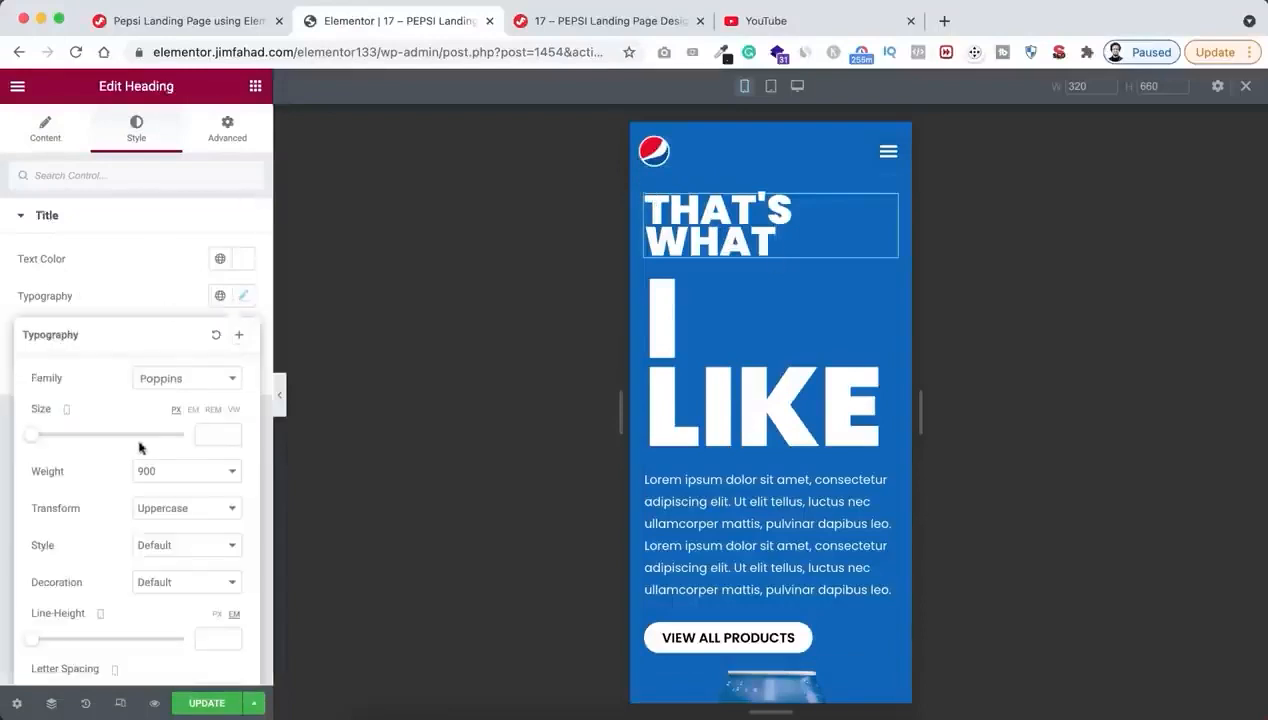
{"action": "type", "text": "35"}
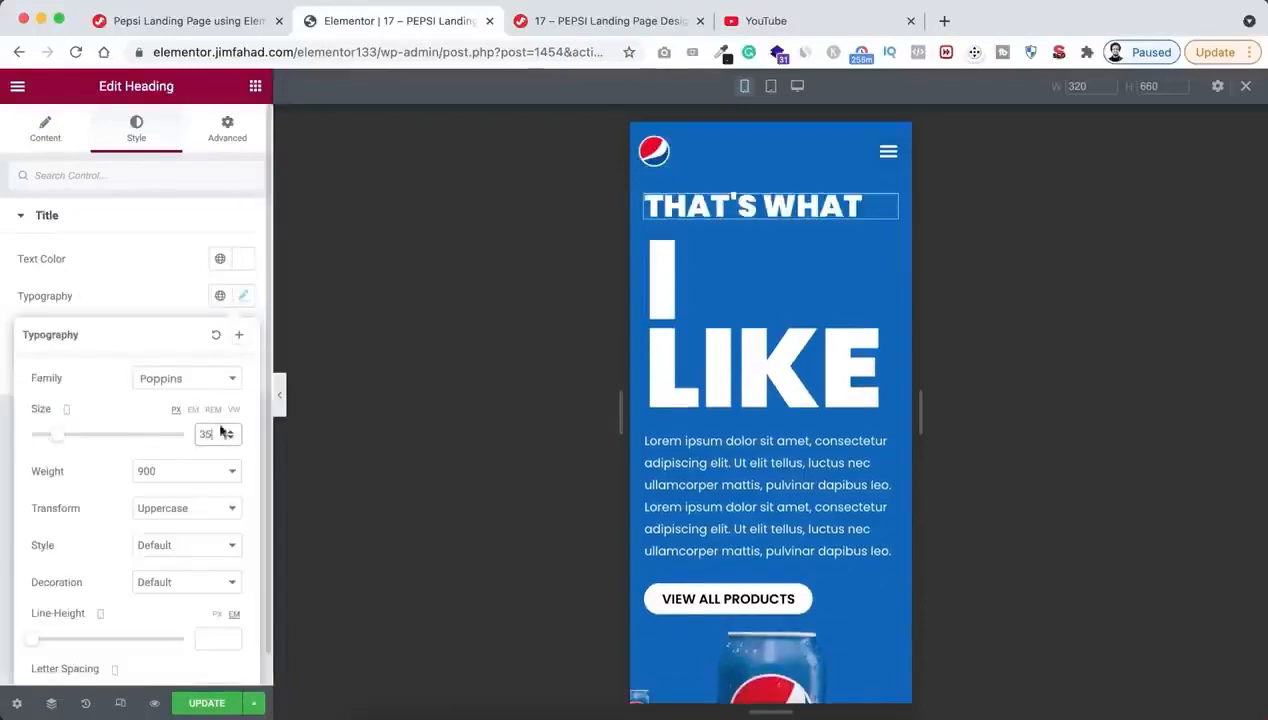
Set the mobile font size of the "I Like" heading to 95 px
{"action": "left_click", "coordinate": [136, 125]}
{"action": "left_click", "coordinate": [243, 295]}
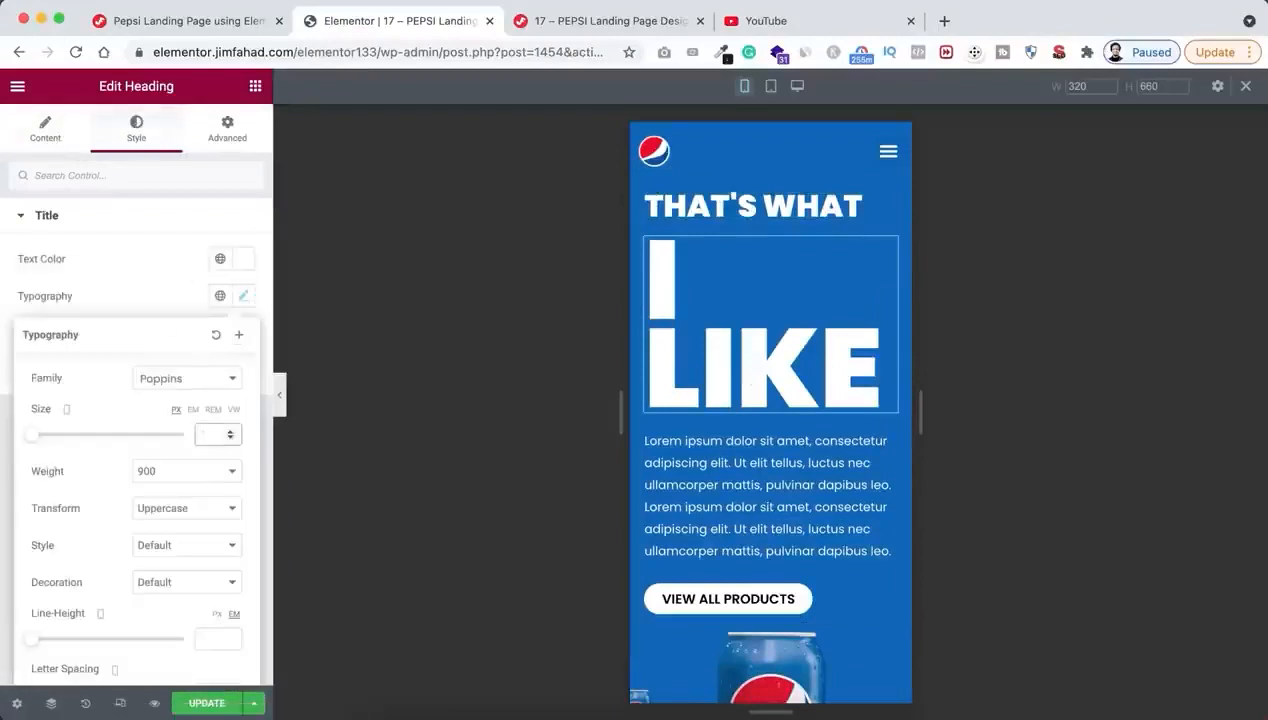
{"action": "type", "text": "90"}
{"action": "key", "text": "BackSpace"}
{"action": "type", "text": "5"}
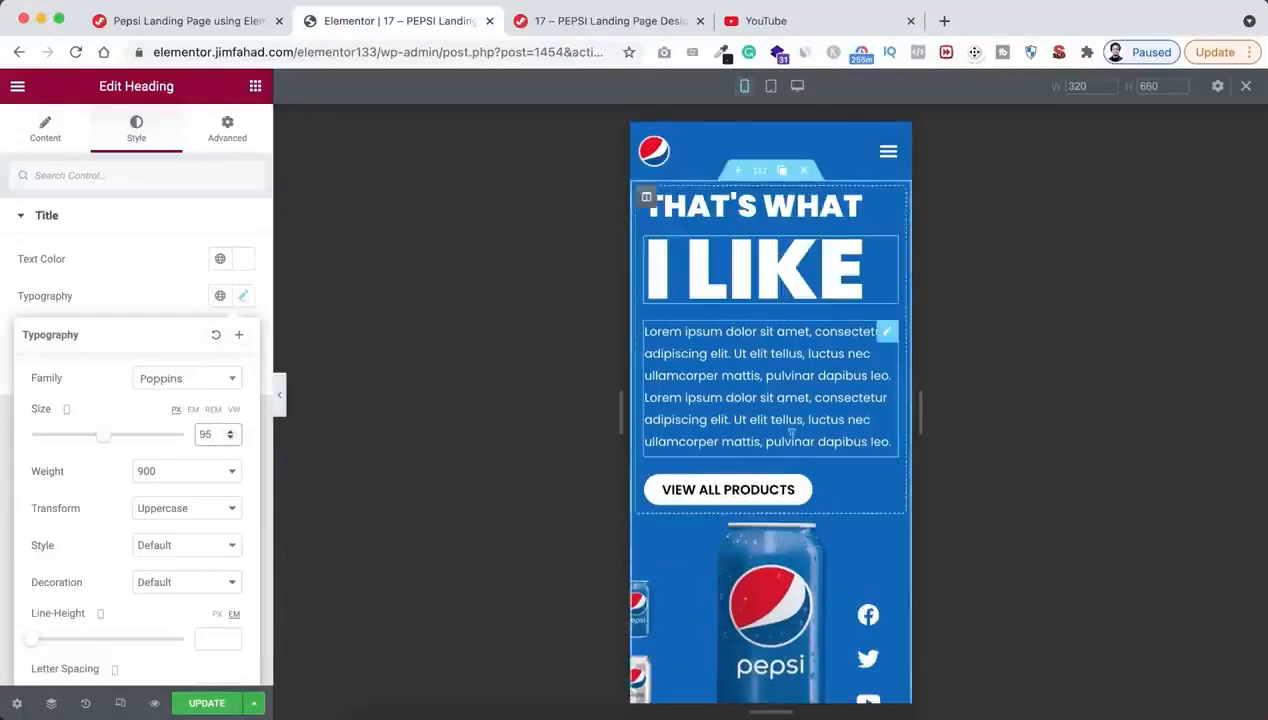
Give the hero section a mobile padding of 10 px on all four sides
{"action": "scroll", "coordinate": [886, 331], "scroll_direction": "down", "scroll_amount": 4}
{"action": "scroll", "coordinate": [792, 440], "scroll_direction": "up", "scroll_amount": 4}
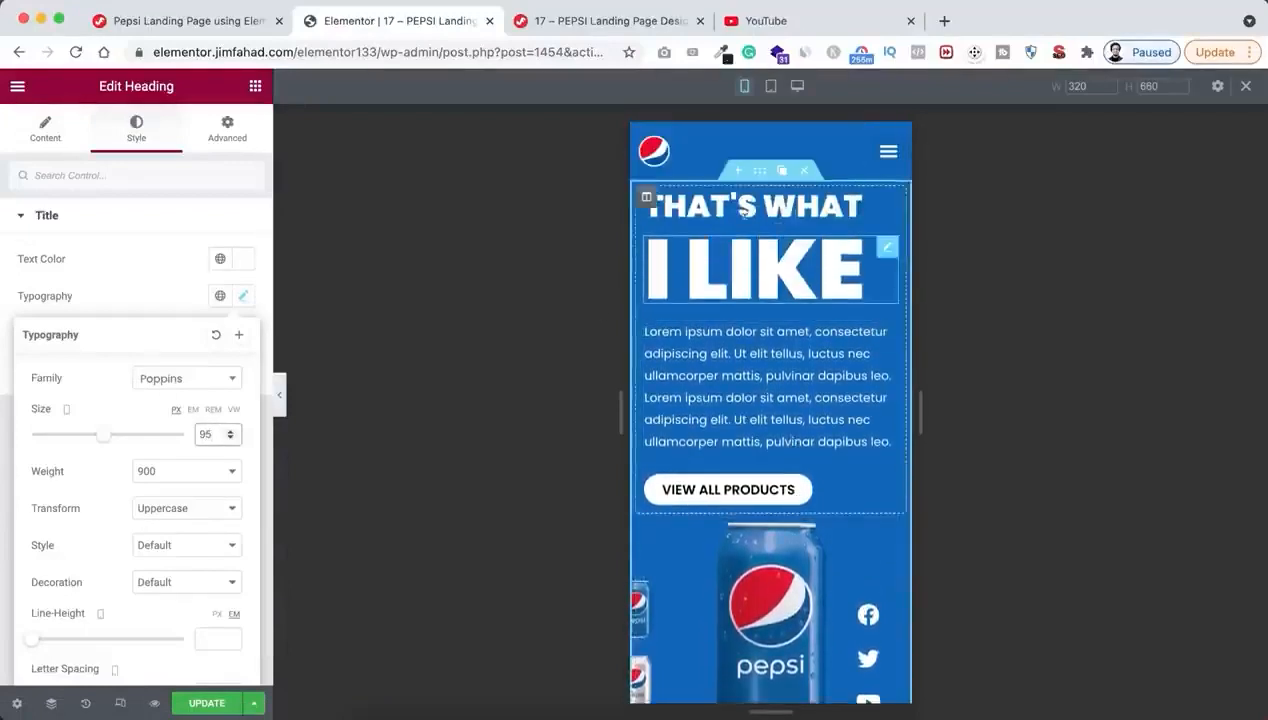
{"action": "left_click", "coordinate": [759, 177]}
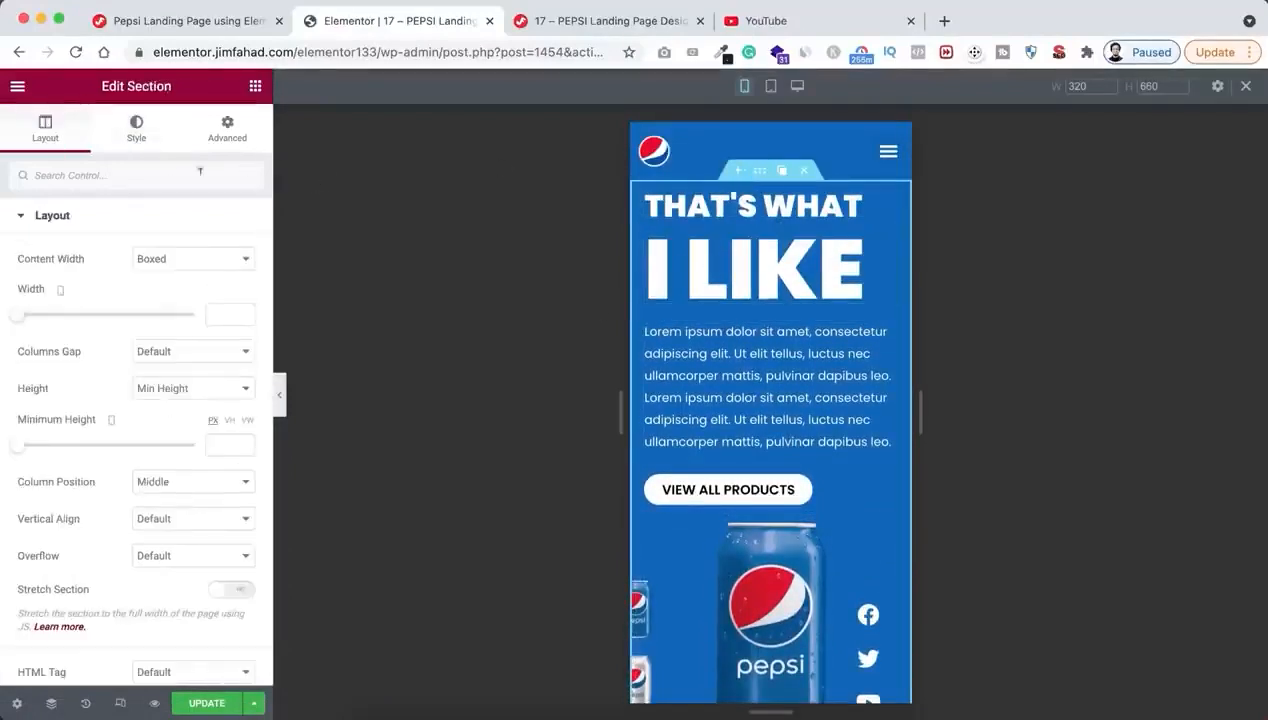
{"action": "left_click", "coordinate": [227, 135]}
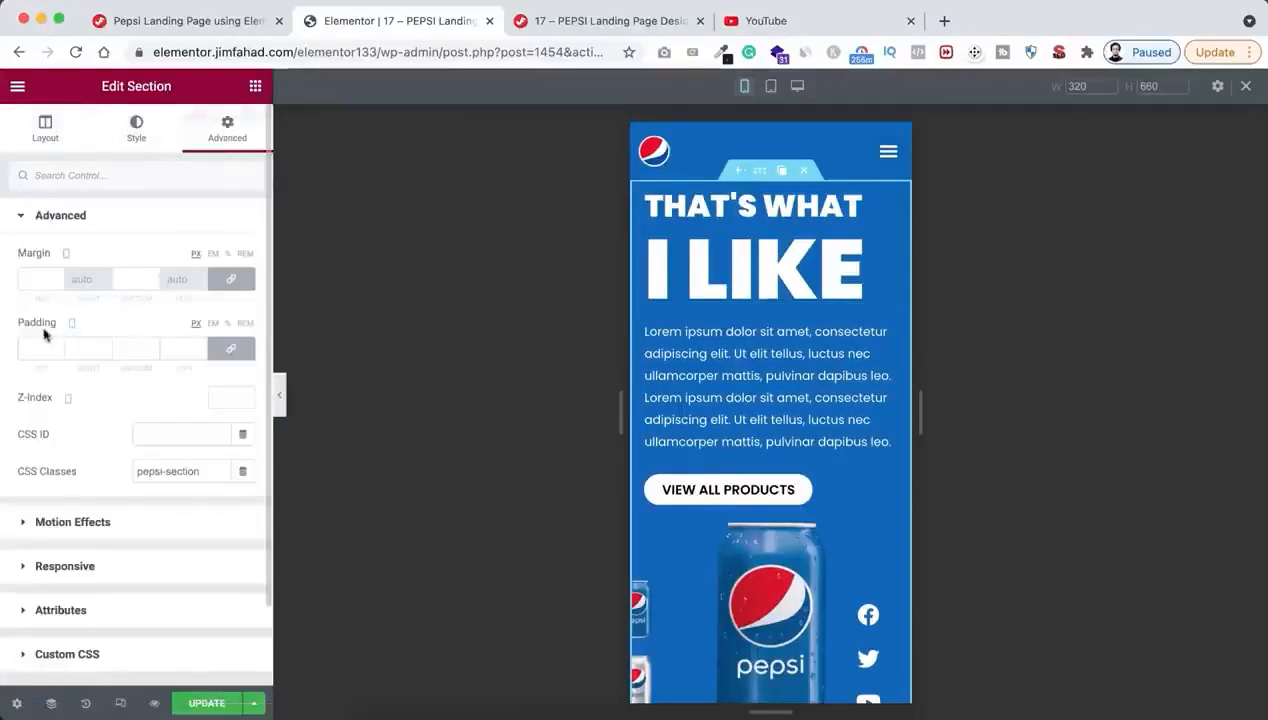
{"action": "left_click", "coordinate": [231, 350]}
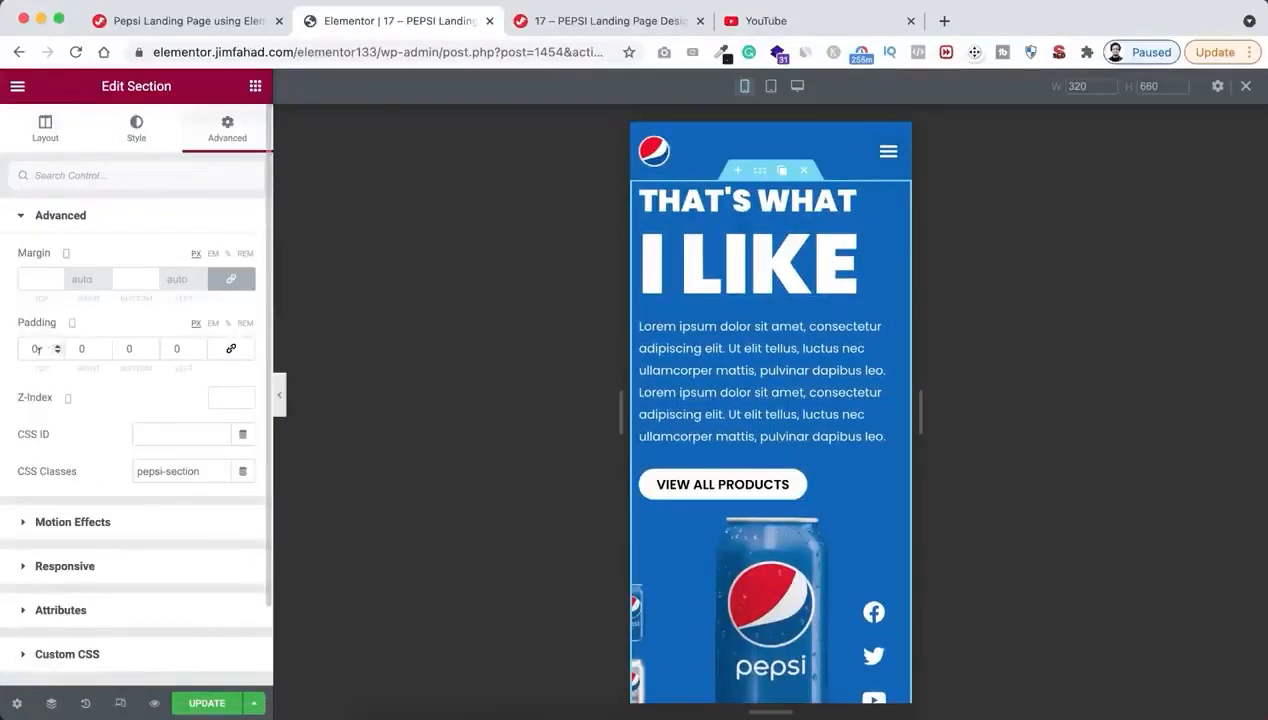
{"action": "type", "text": "1"}
{"action": "left_click", "coordinate": [128, 348]}
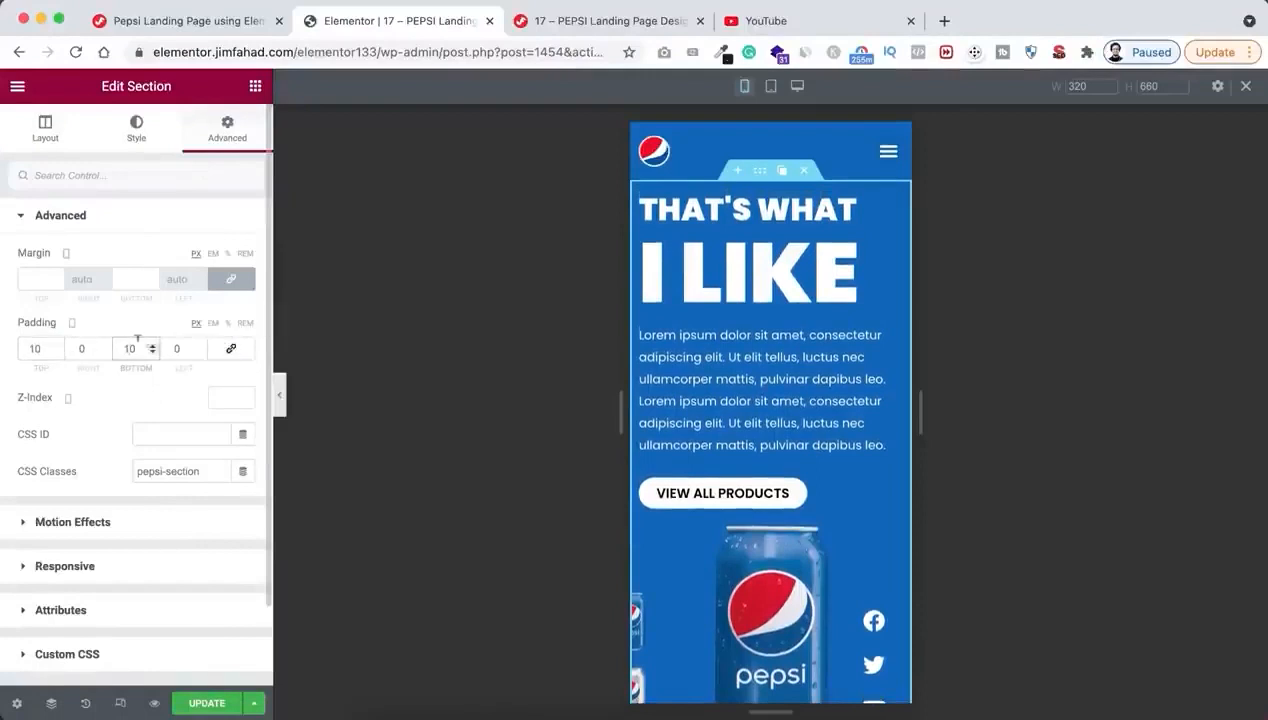
{"action": "left_click", "coordinate": [229, 348]}
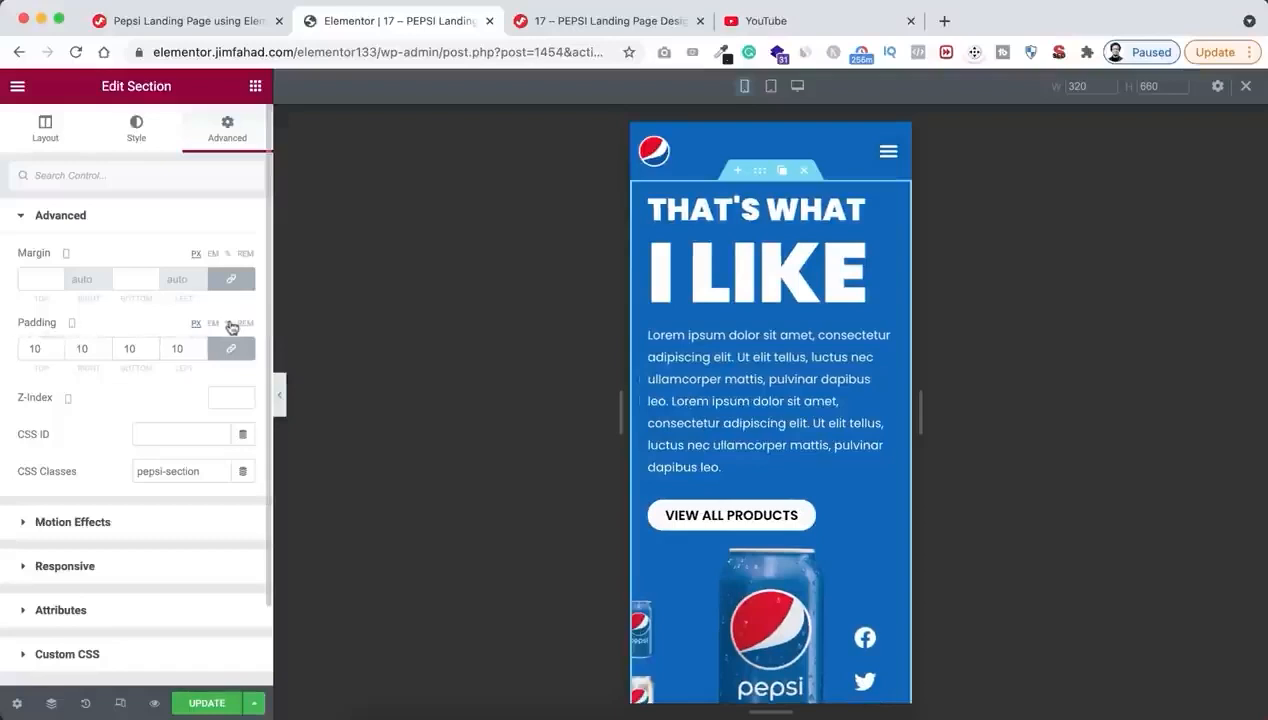
Set the hero section's mobile padding in percent: 10% top and bottom, 2% right and left
{"action": "left_click", "coordinate": [229, 348]}
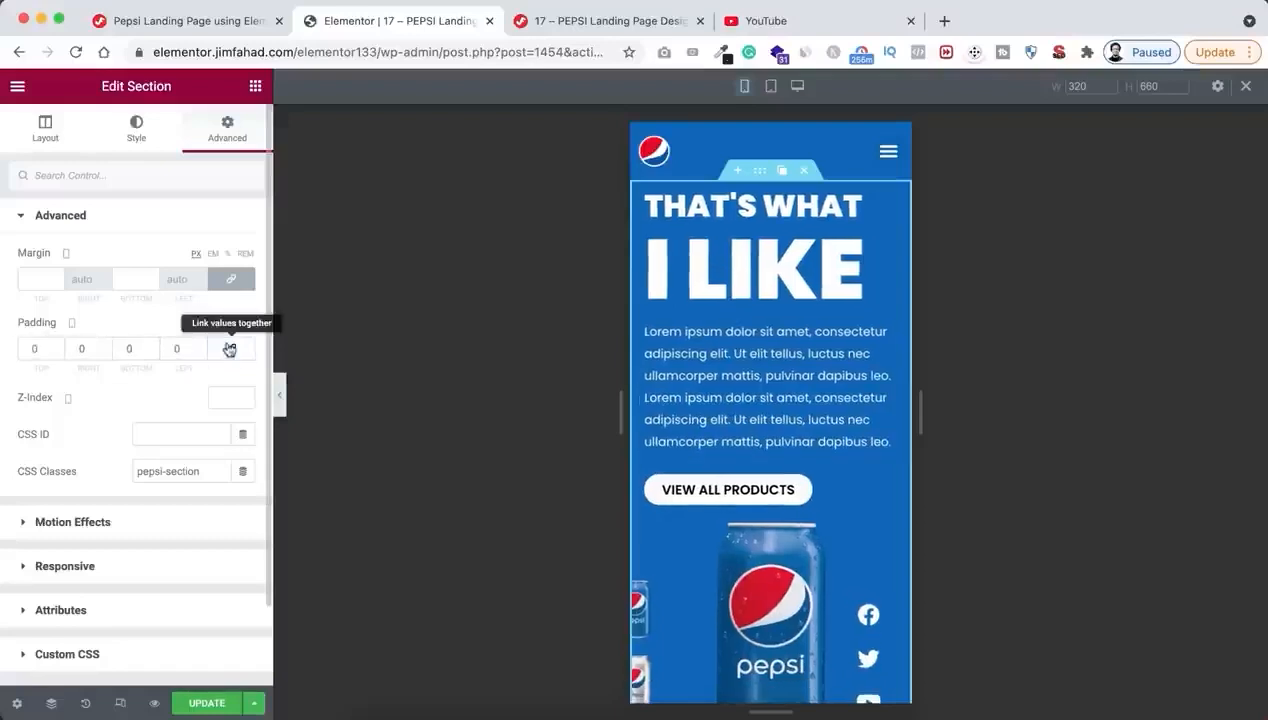
{"action": "left_click", "coordinate": [34, 348]}
{"action": "type", "text": "1"}
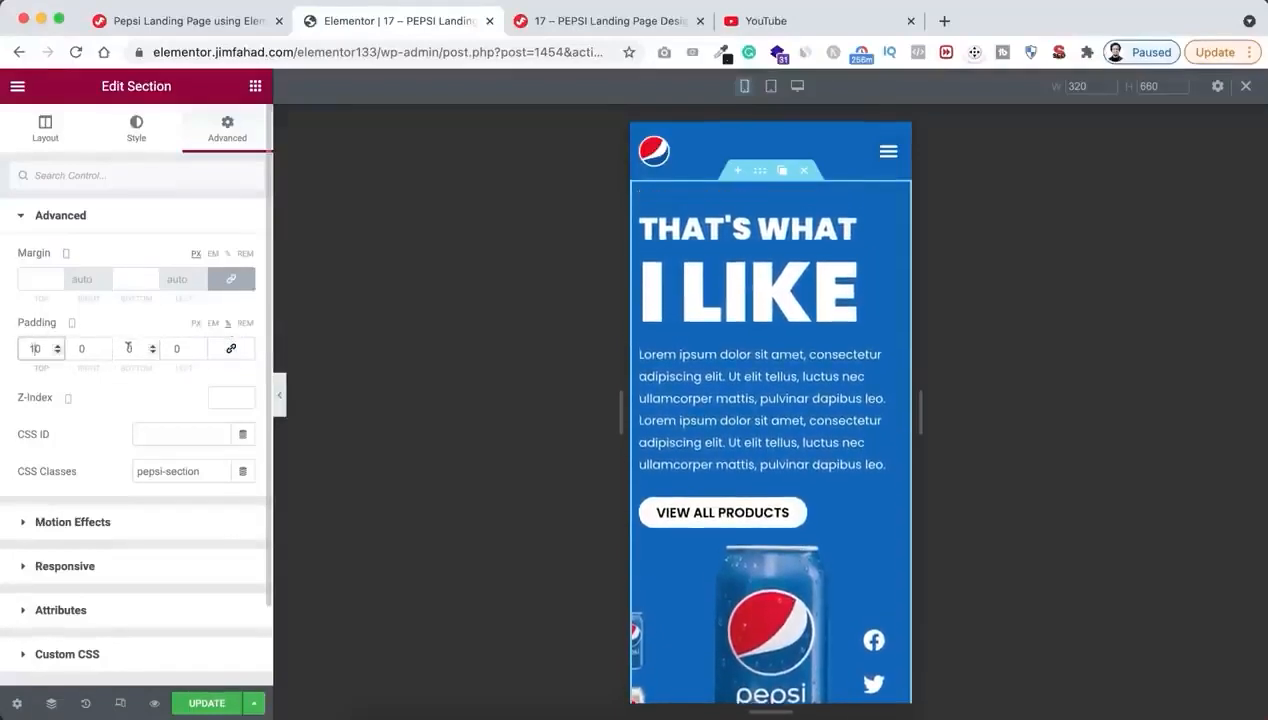
{"action": "left_click", "coordinate": [128, 348]}
{"action": "type", "text": "10"}
{"action": "left_click", "coordinate": [81, 348]}
{"action": "type", "text": "2"}
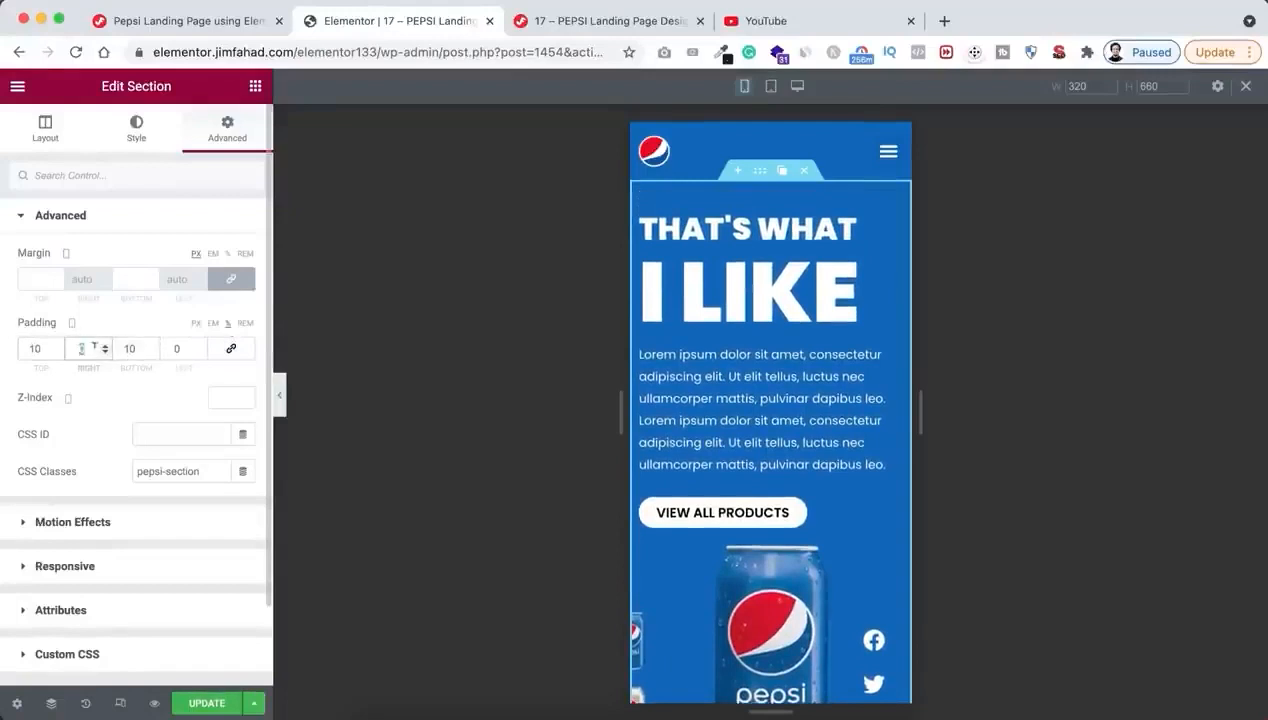
{"action": "left_click", "coordinate": [176, 348]}
{"action": "type", "text": "2"}
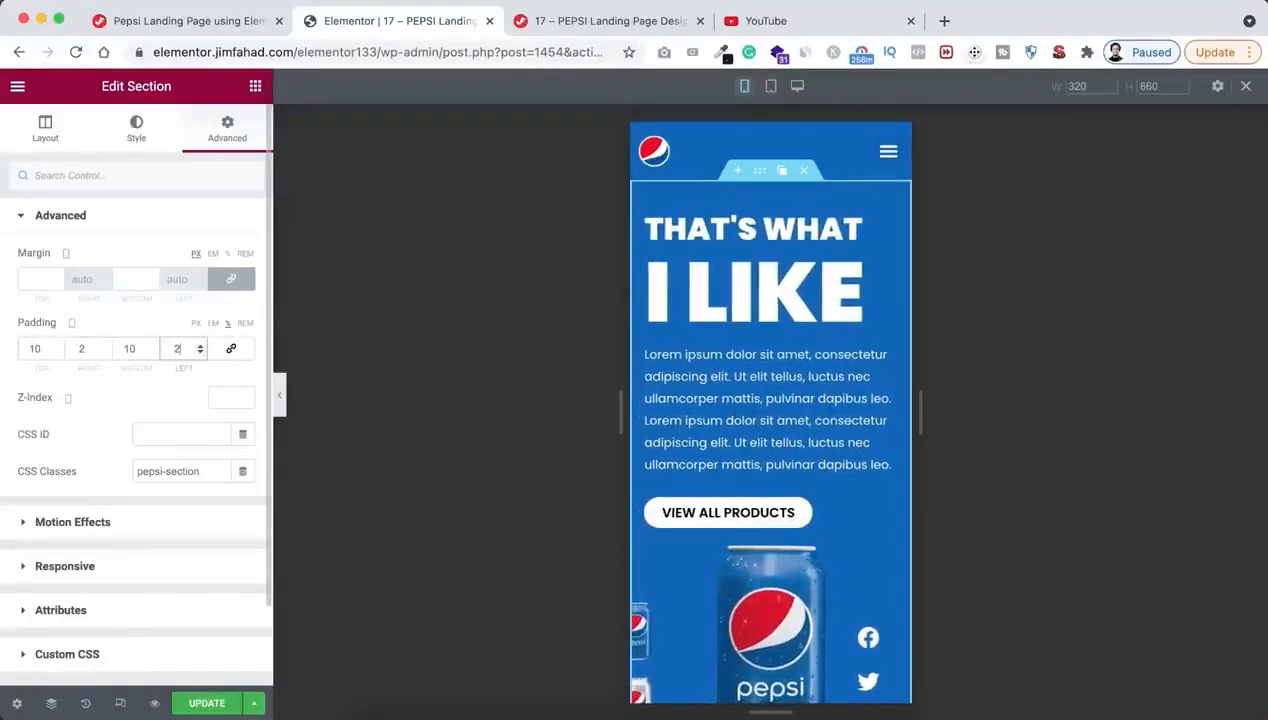
{"action": "scroll", "coordinate": [704, 374], "scroll_direction": "down", "scroll_amount": 3}
{"action": "scroll", "coordinate": [704, 374], "scroll_direction": "up", "scroll_amount": 3}
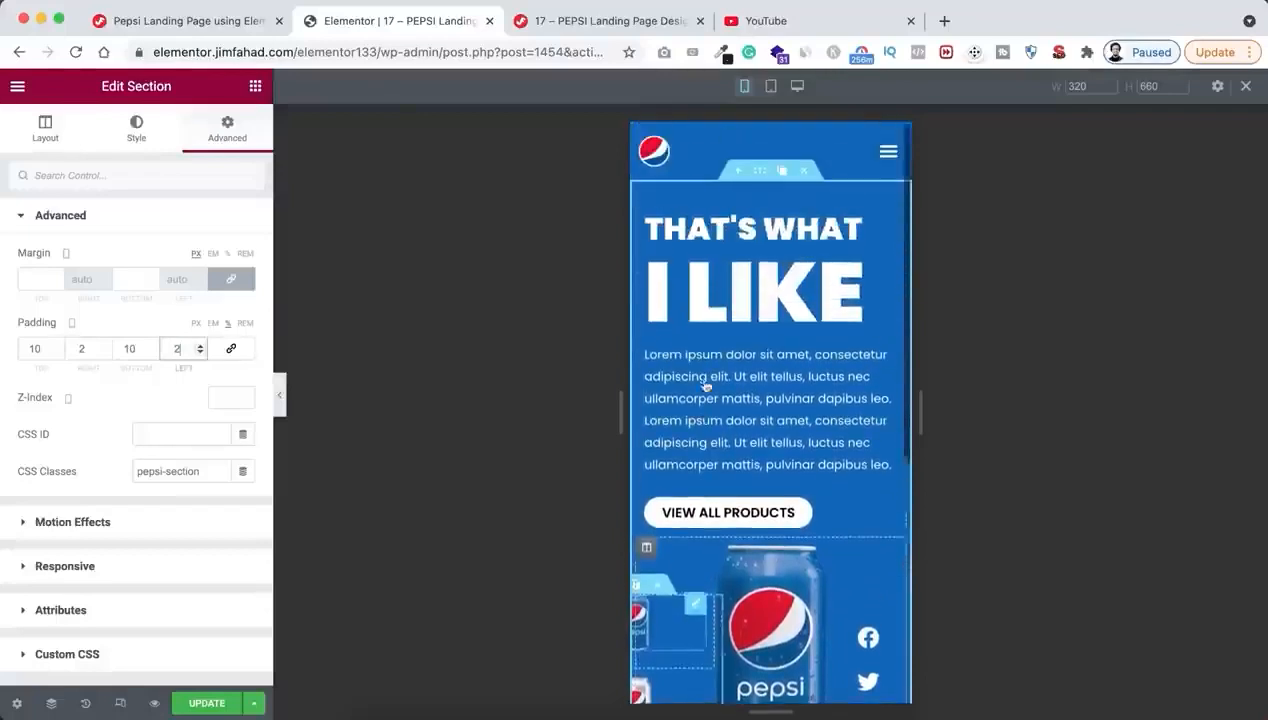
Open the Navigator and select the inner section that holds the three can thumbnails
{"action": "scroll", "coordinate": [770, 559], "scroll_direction": "down", "scroll_amount": 1}
{"action": "scroll", "coordinate": [770, 558], "scroll_direction": "down", "scroll_amount": 1}
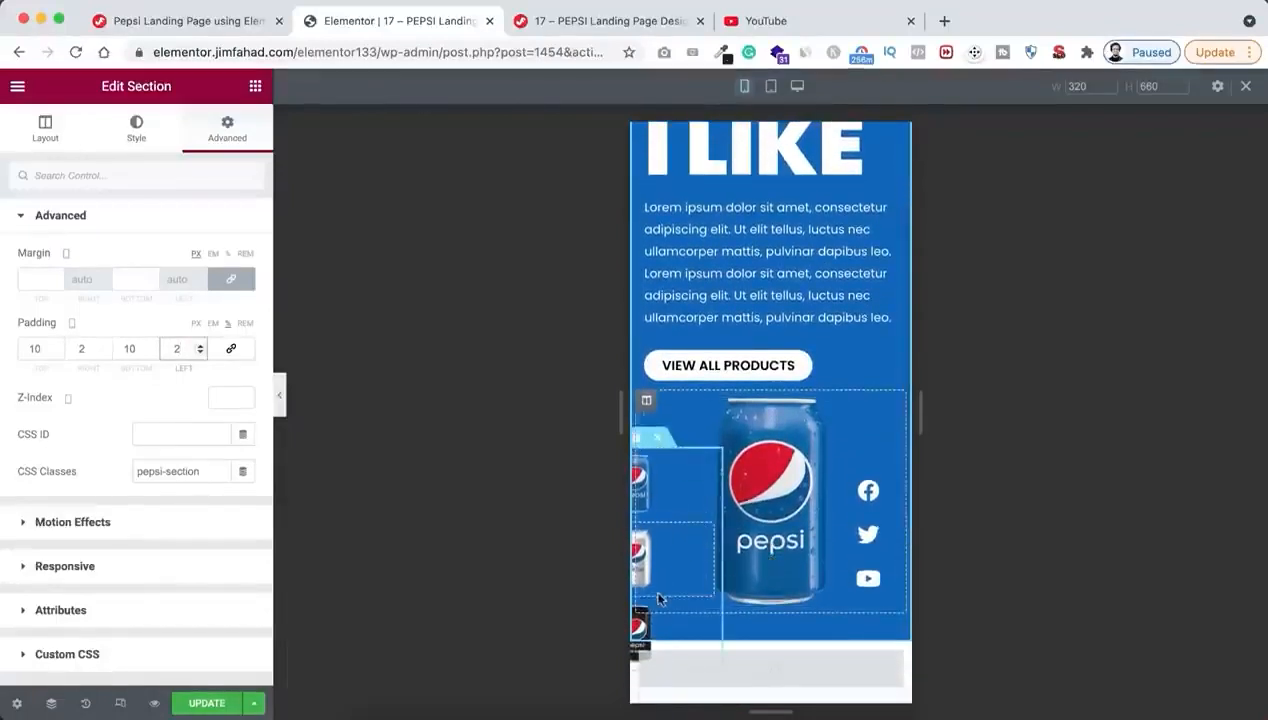
{"action": "left_click", "coordinate": [651, 479]}
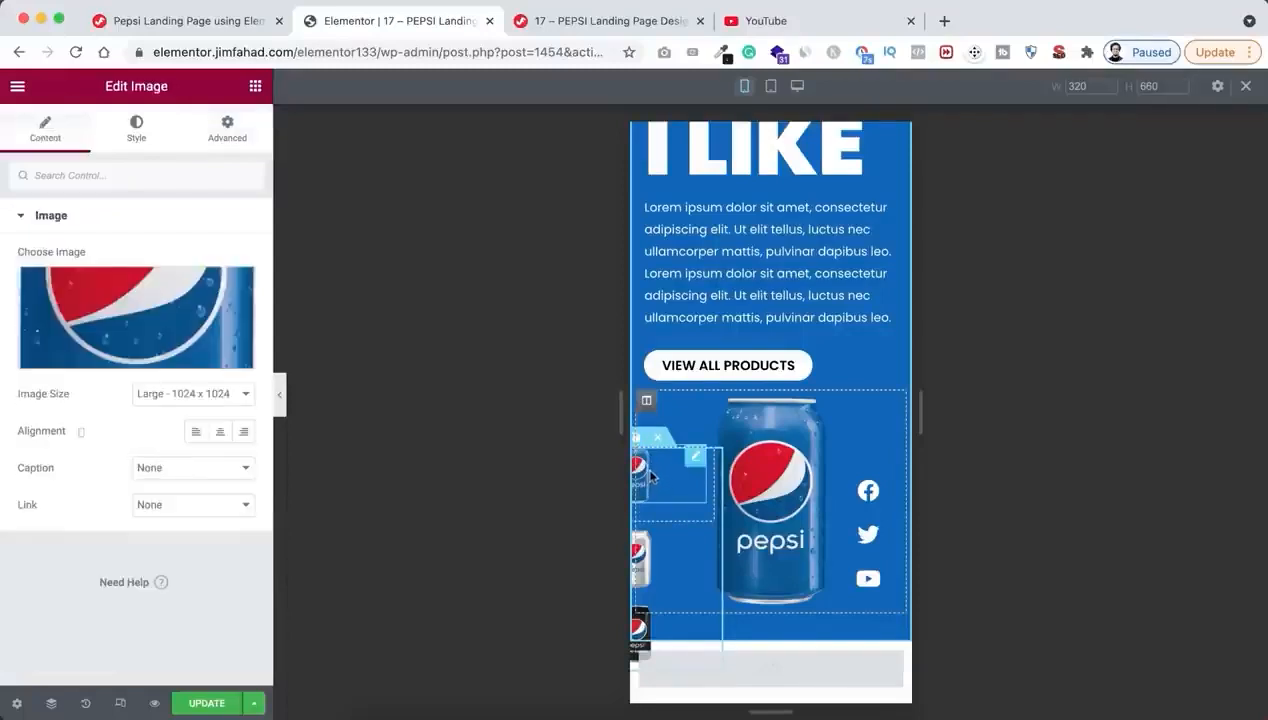
{"action": "left_click", "coordinate": [48, 705]}
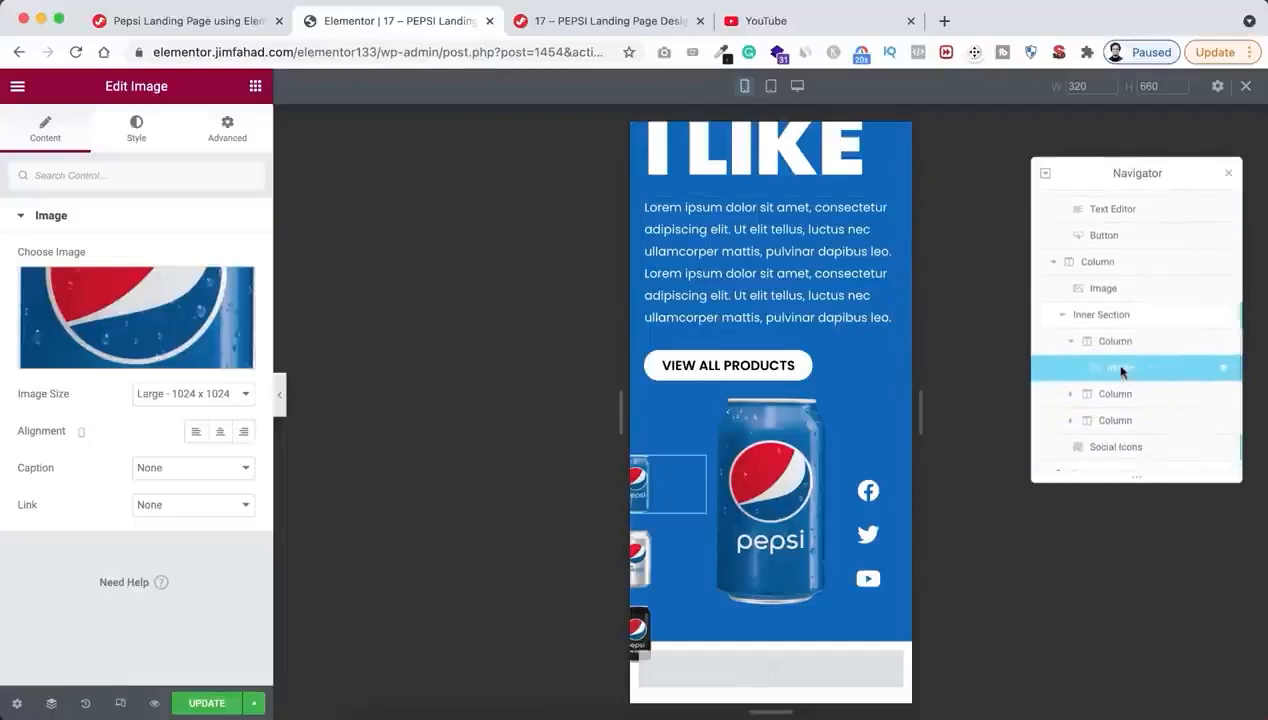
{"action": "left_click", "coordinate": [1103, 317]}
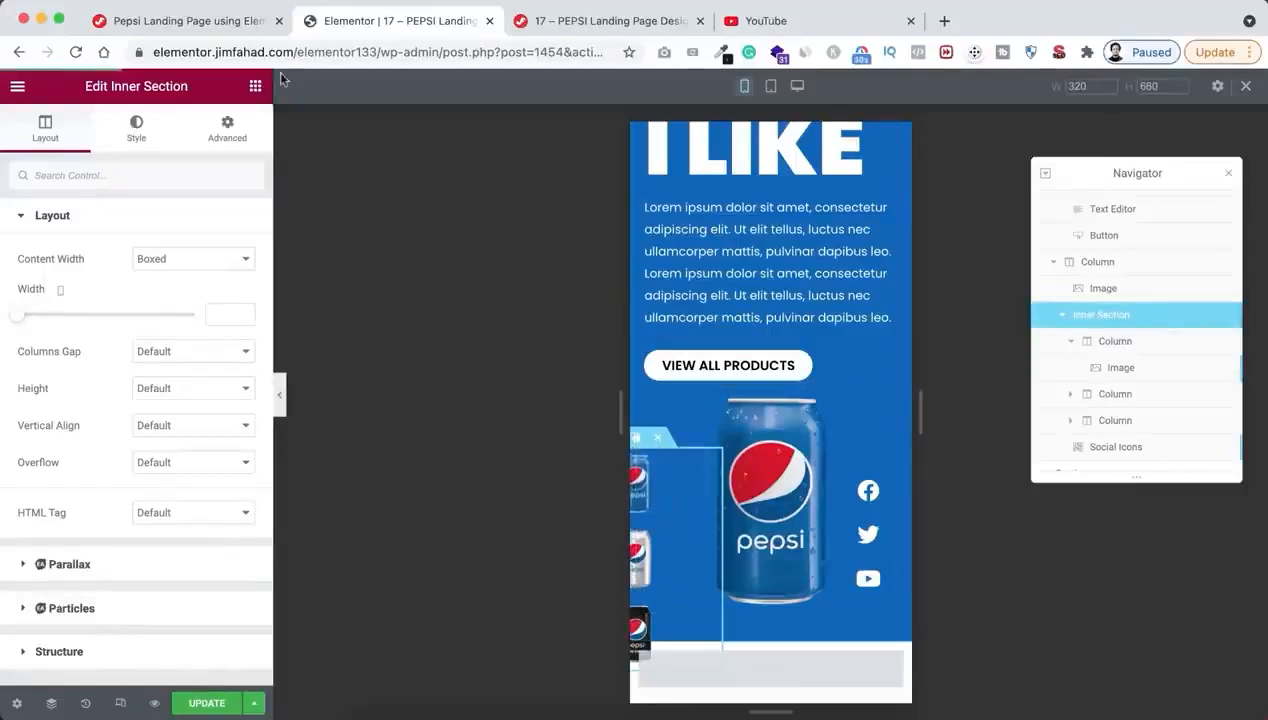
Copy the Thumbnail Media Query CSS from the tutorial page and return to the Elementor editor
{"action": "left_click", "coordinate": [212, 21]}
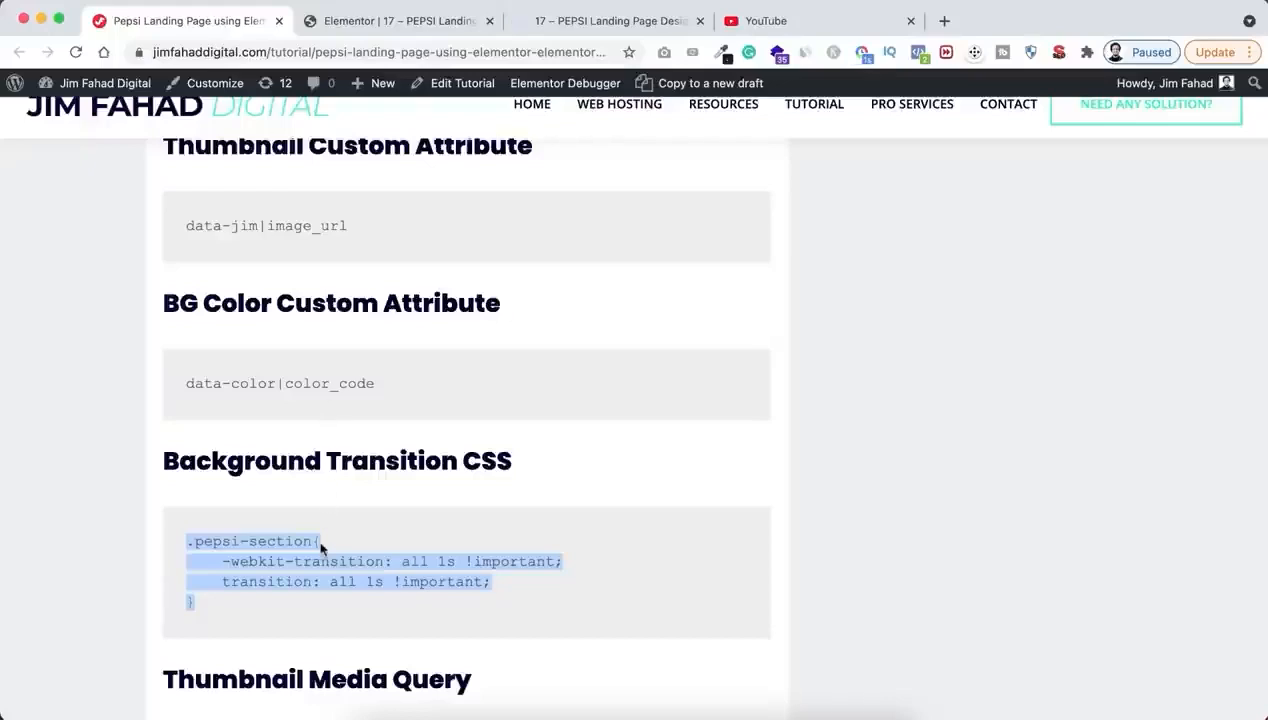
{"action": "scroll", "coordinate": [320, 547], "scroll_direction": "down", "scroll_amount": 5}
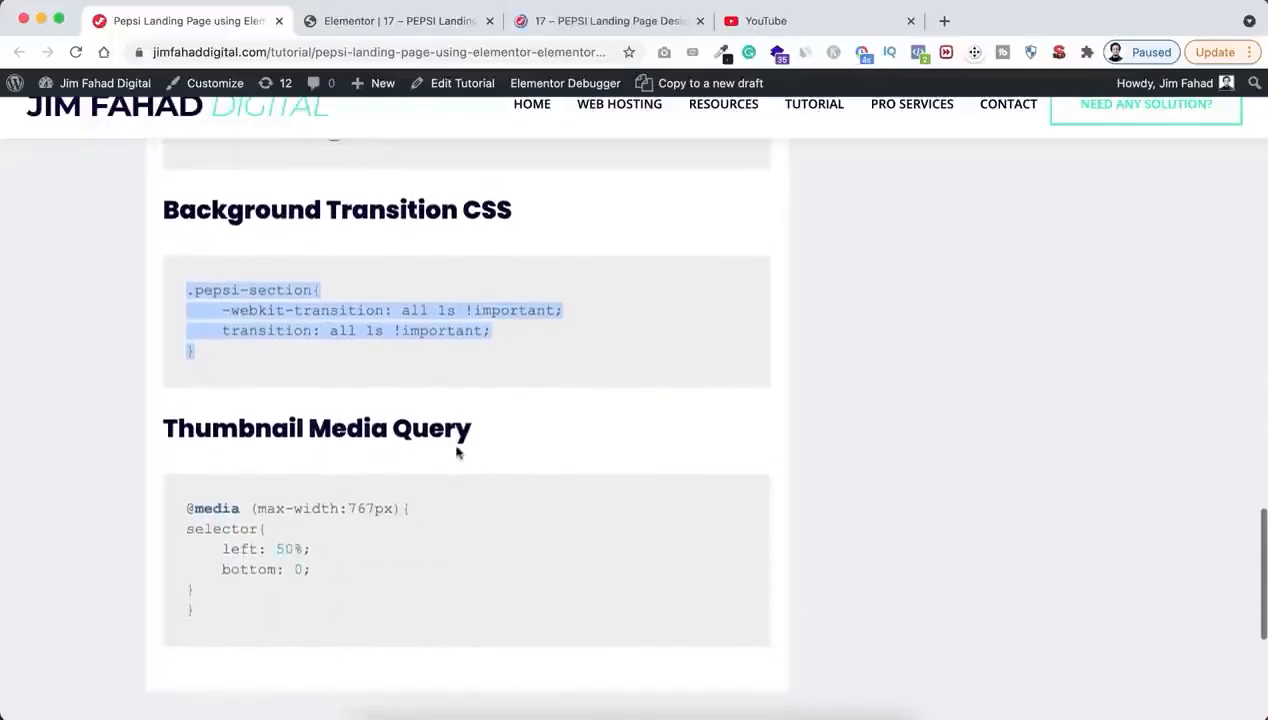
{"action": "left_click_drag", "start_coordinate": [197, 619], "coordinate": [186, 507]}
{"action": "key", "text": "super+c"}
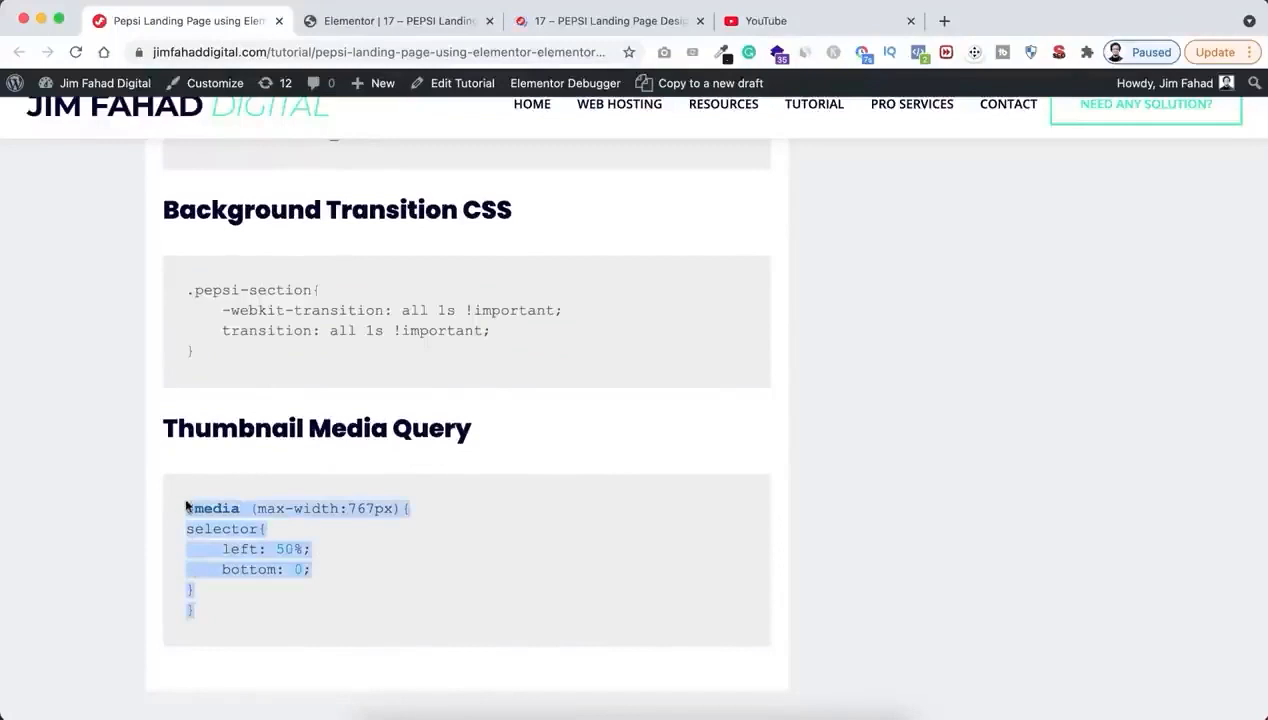
{"action": "left_click", "coordinate": [400, 22]}
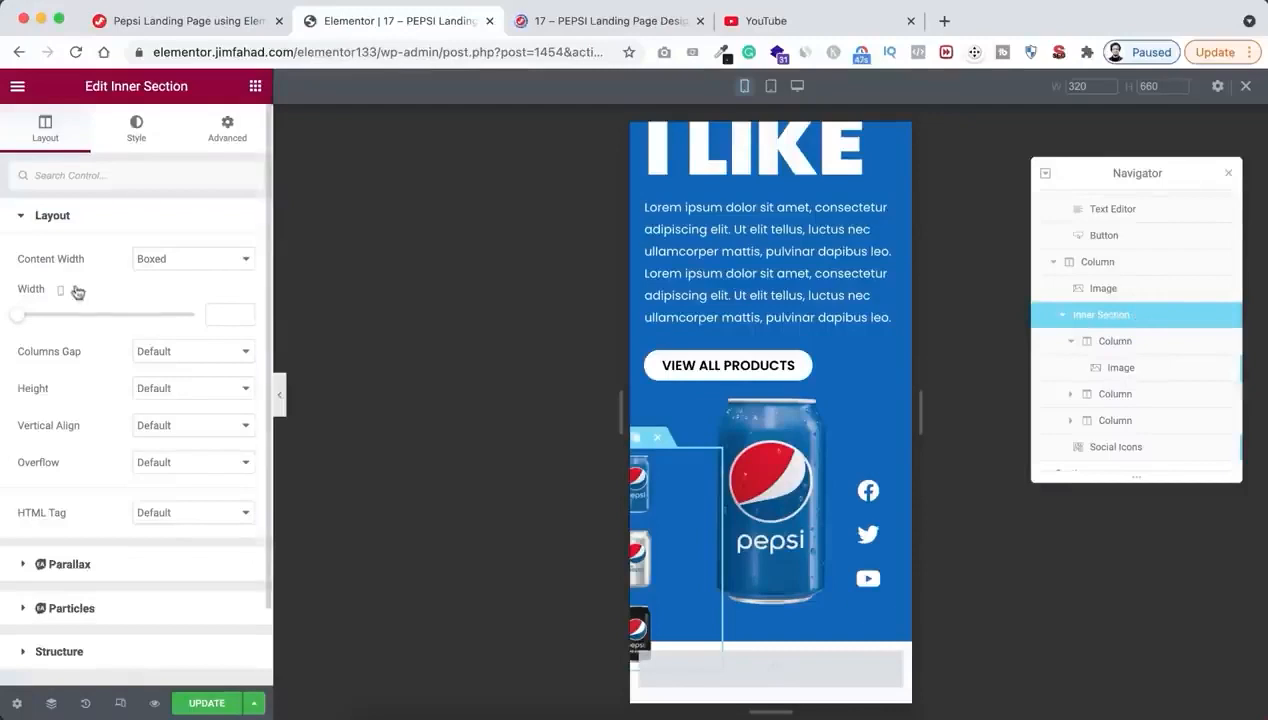
Append the copied 767px media query with left 50% and bottom 0 below the existing custom CSS of the thumbnails' inner section
{"action": "left_click", "coordinate": [227, 127]}
{"action": "scroll", "coordinate": [141, 476], "scroll_direction": "down", "scroll_amount": 2}
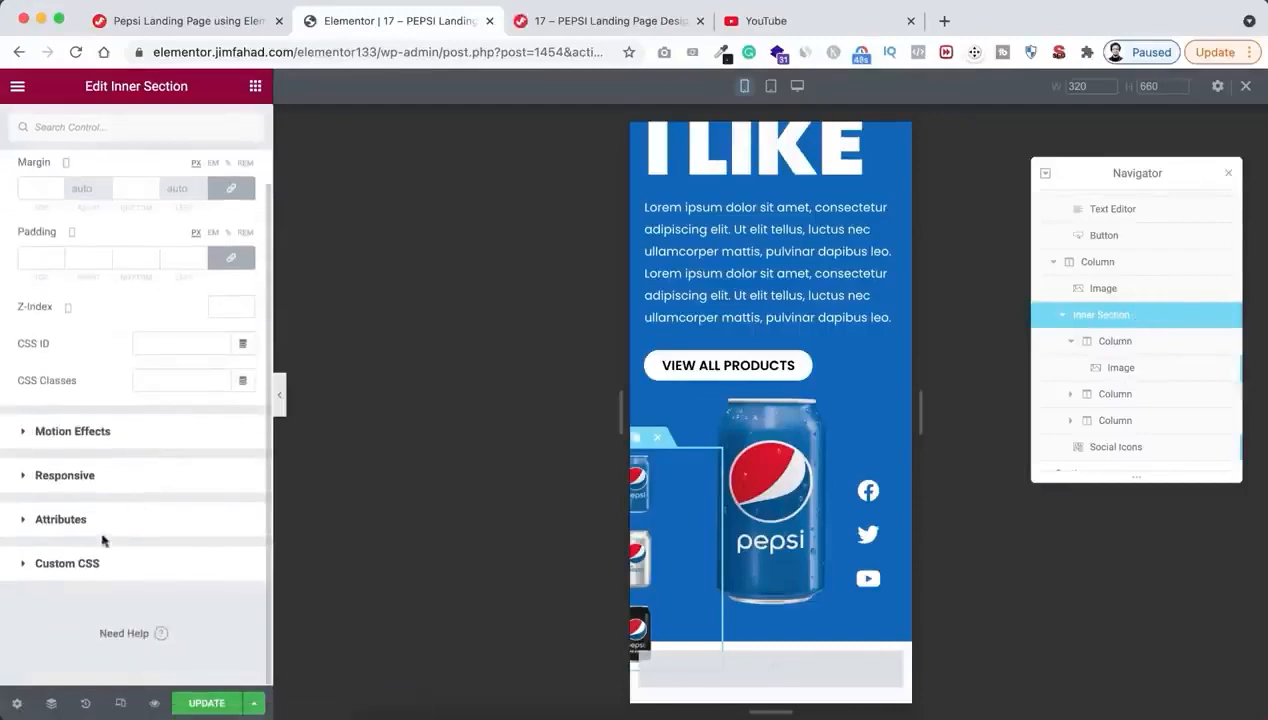
{"action": "left_click", "coordinate": [86, 564]}
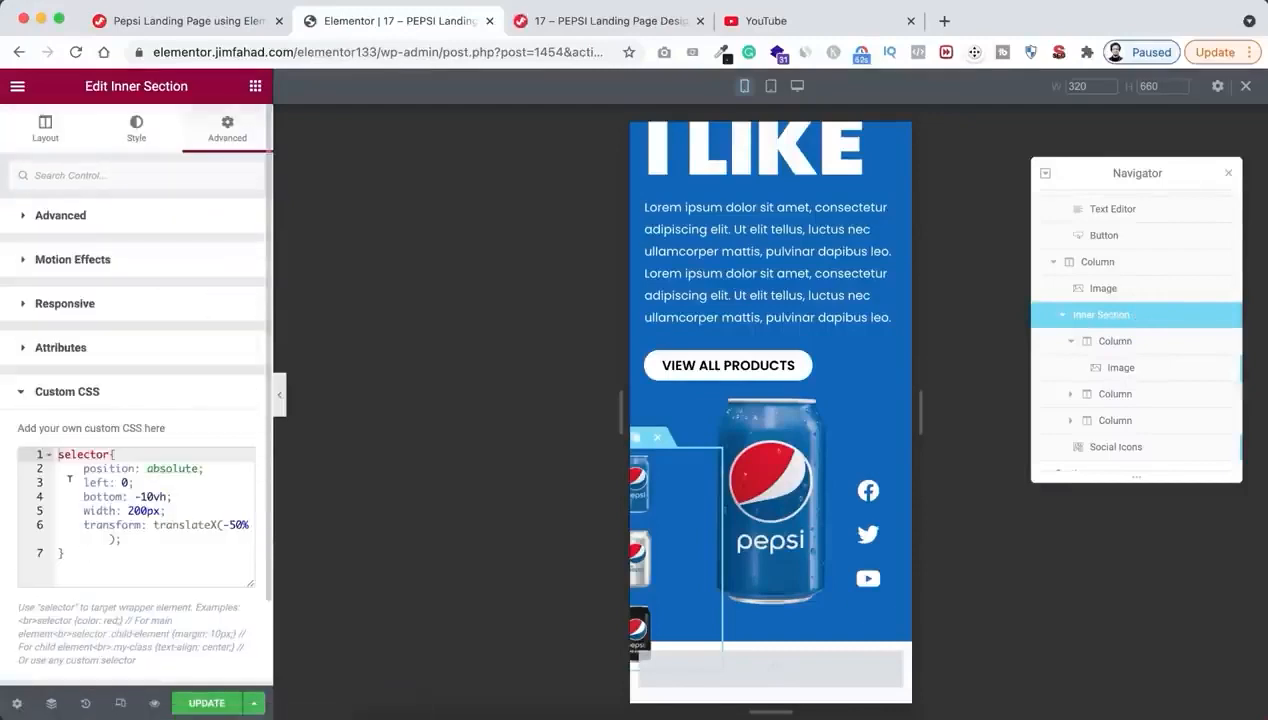
{"action": "left_click", "coordinate": [83, 557]}
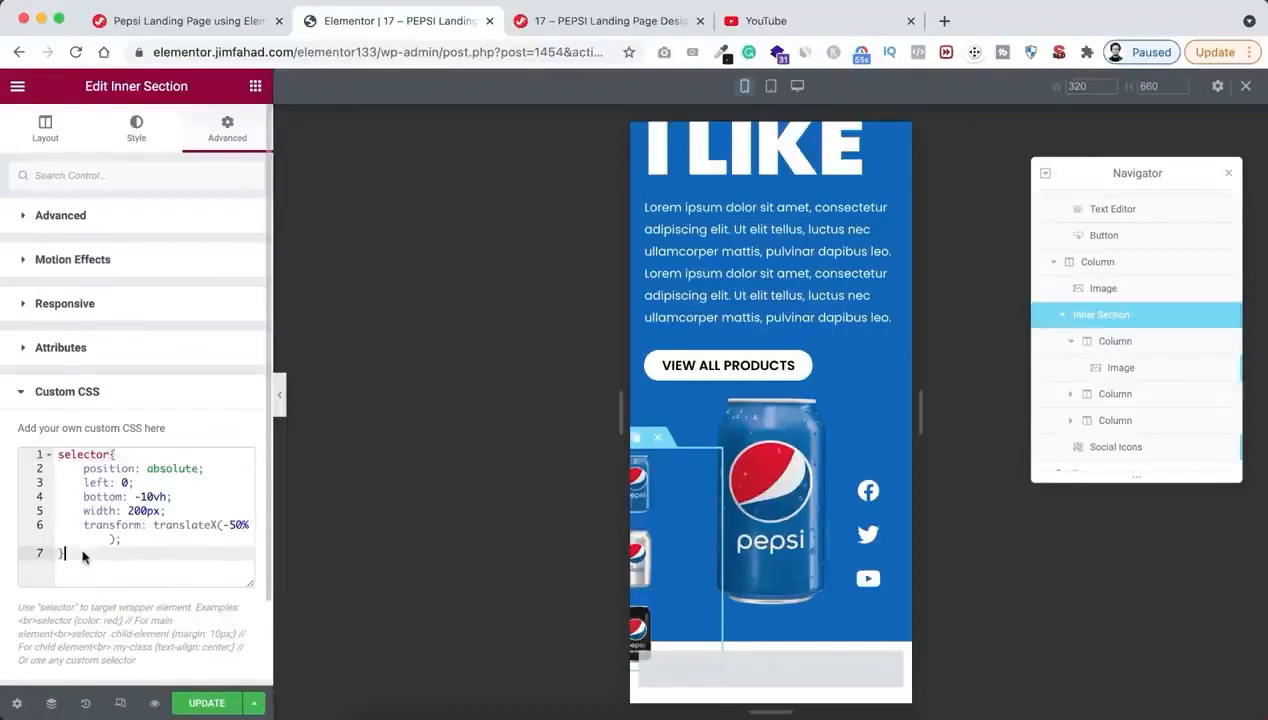
{"action": "key", "text": "Return"}
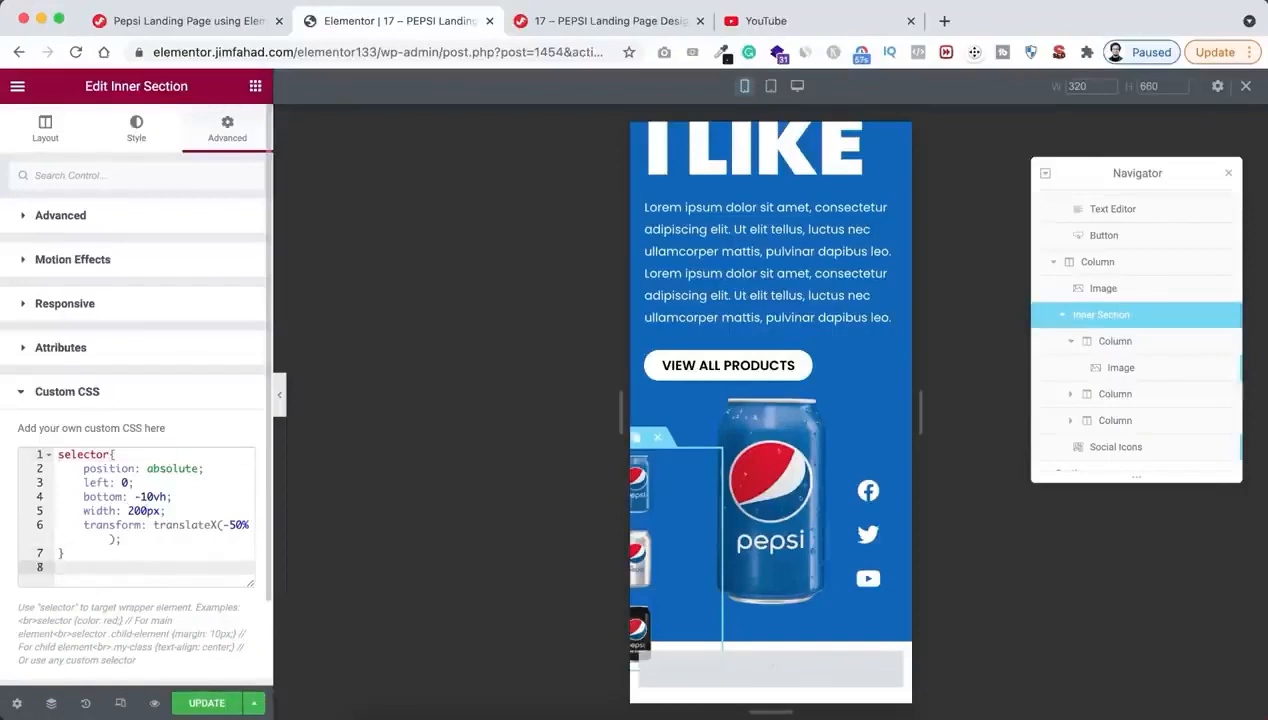
{"action": "key", "text": "super+v"}
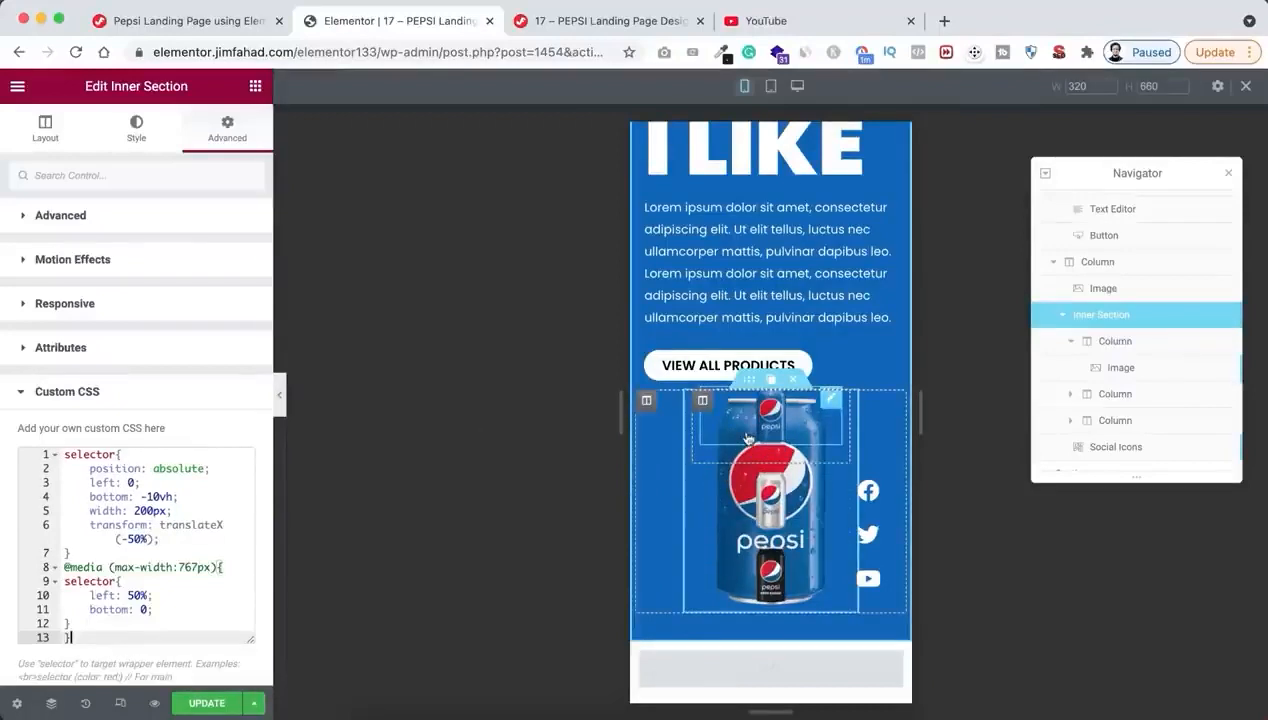
Set the mobile column width of each of the three can thumbnail columns to 33%
{"action": "left_click", "coordinate": [703, 402]}
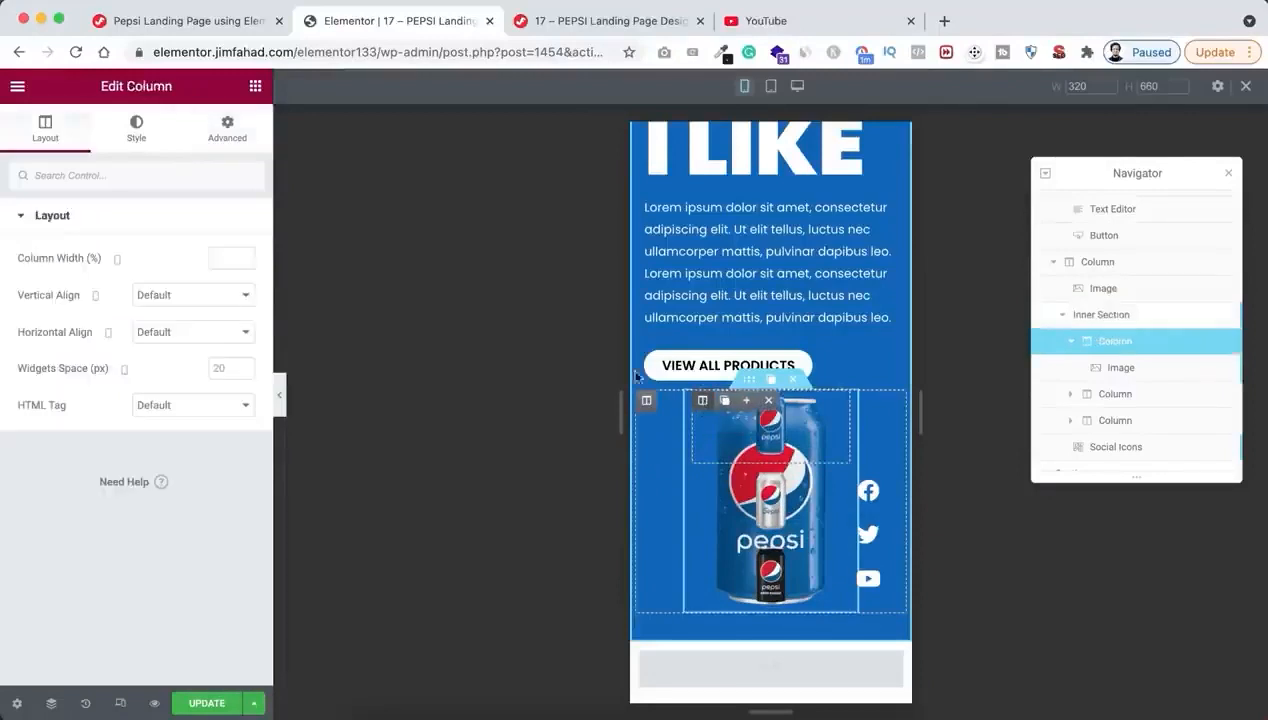
{"action": "left_click", "coordinate": [214, 257]}
{"action": "type", "text": "33"}
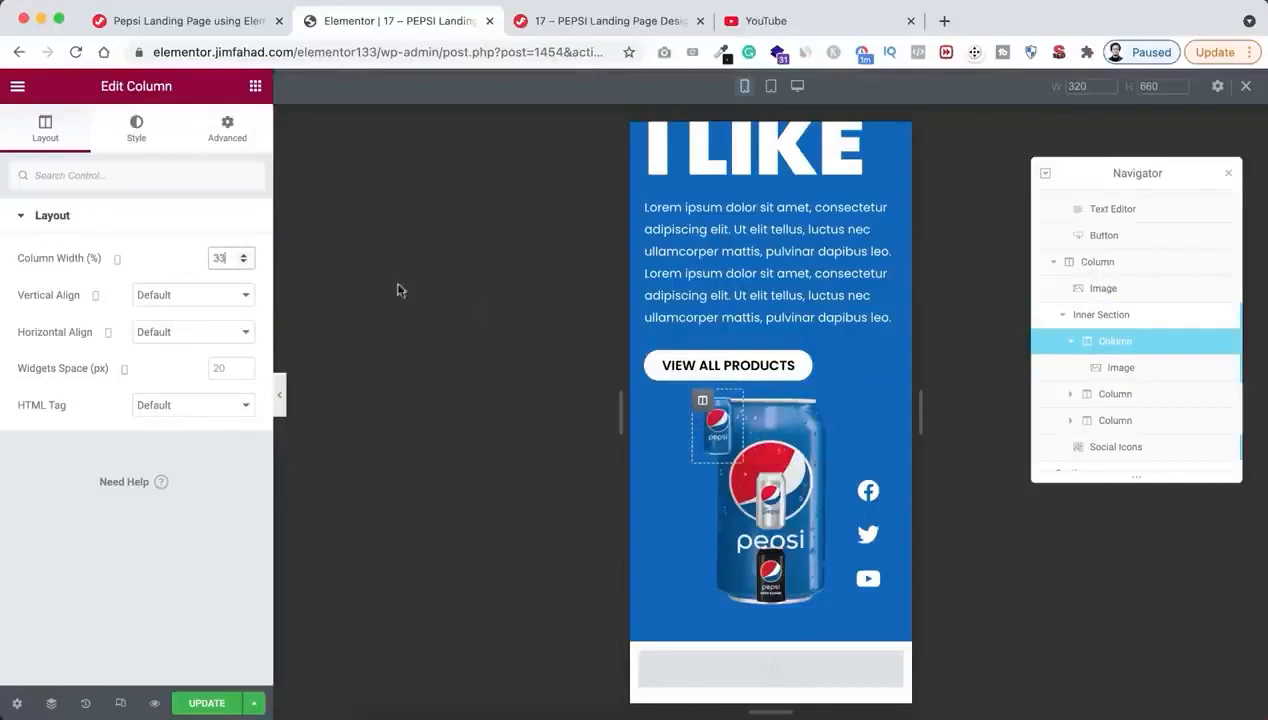
{"action": "left_click", "coordinate": [703, 476]}
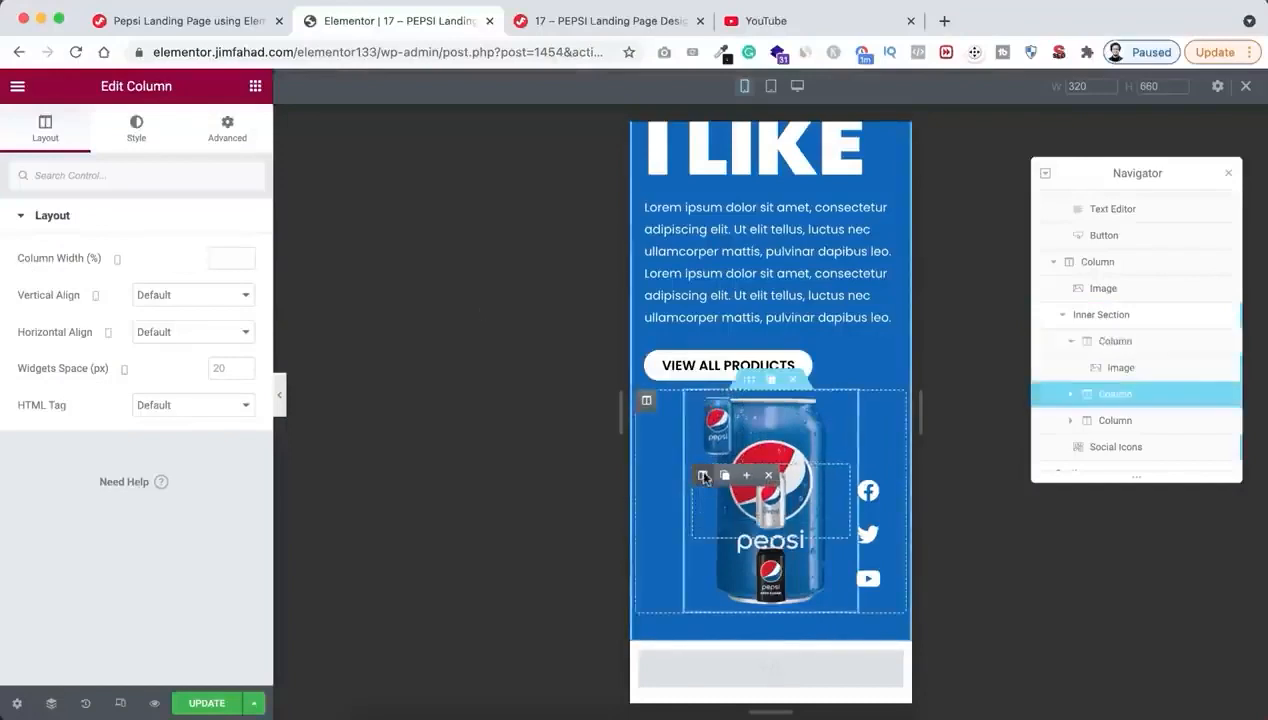
{"action": "type", "text": "33"}
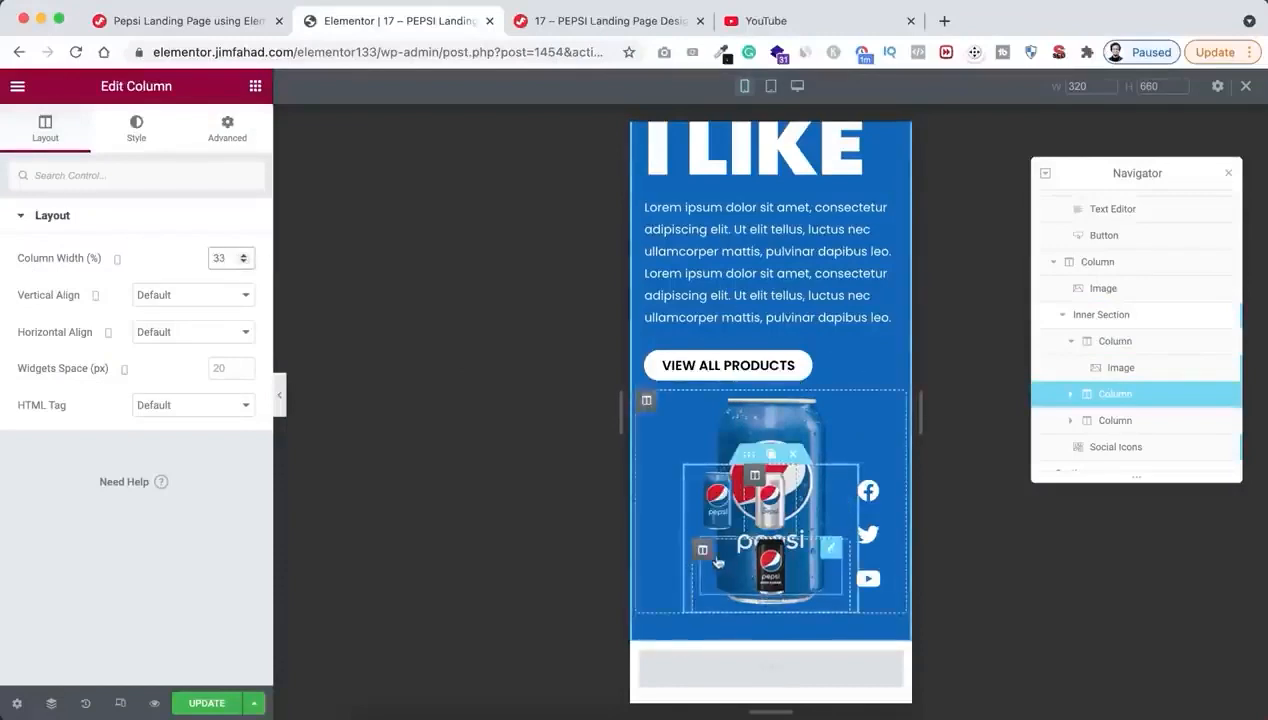
{"action": "left_click", "coordinate": [703, 550]}
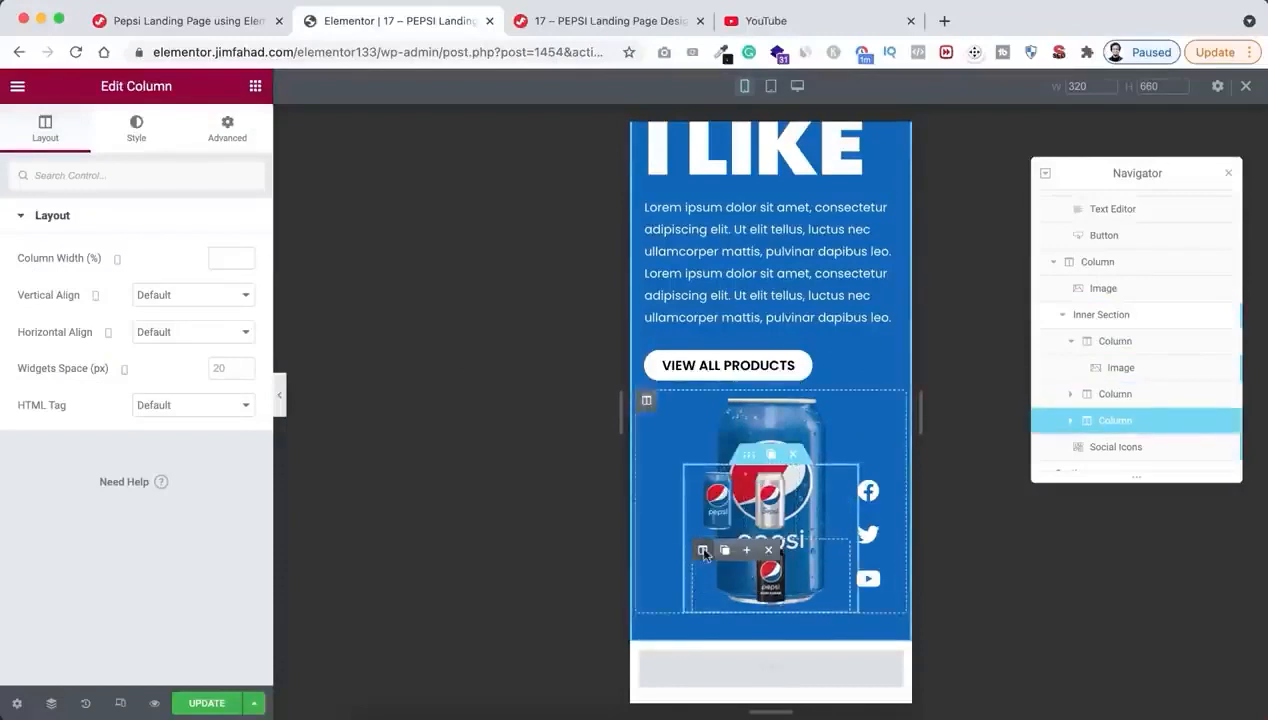
{"action": "type", "text": "33"}
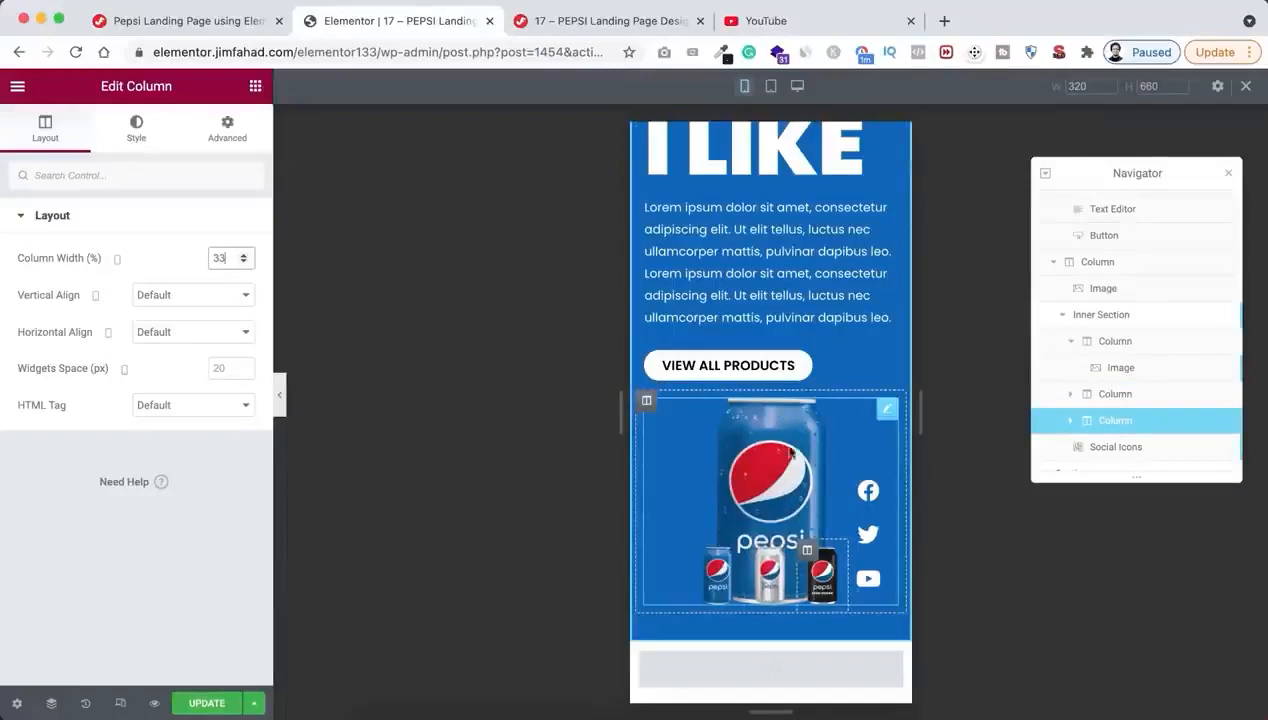
Give the large Pepsi can image unlinked mobile margins of 40 px on top and 100 px at the bottom
{"action": "left_click", "coordinate": [786, 450]}
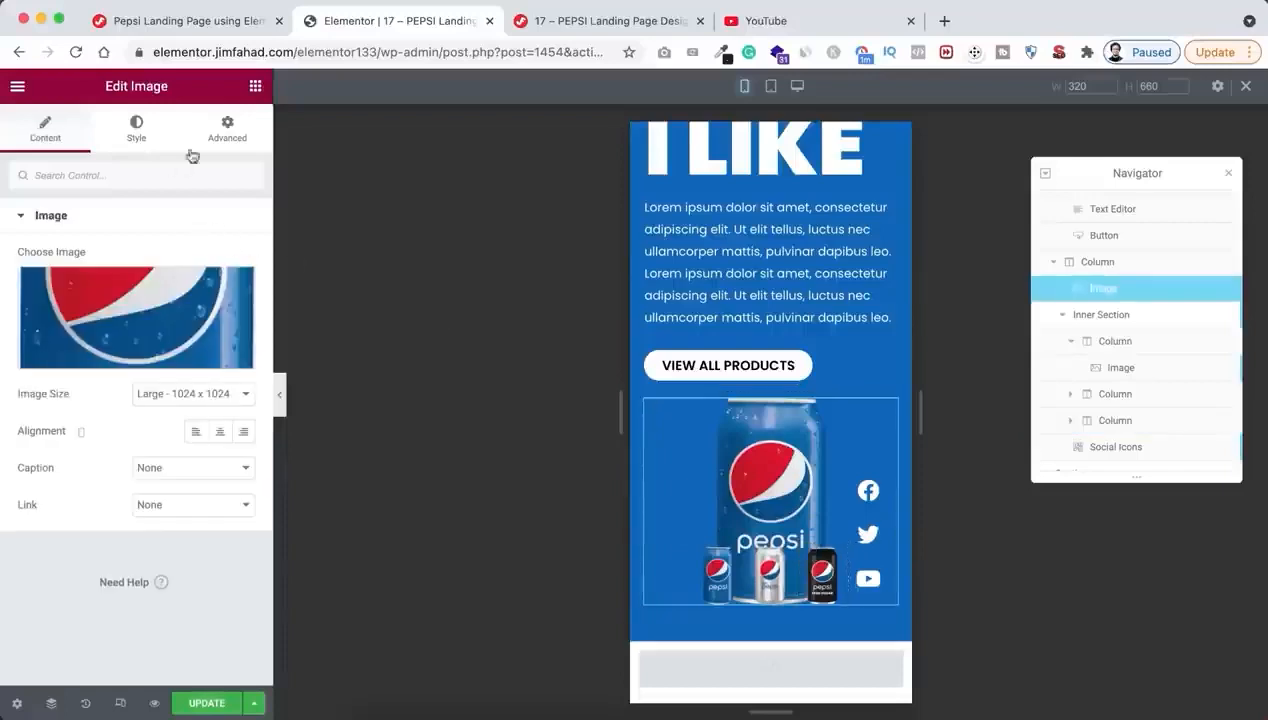
{"action": "left_click", "coordinate": [228, 134]}
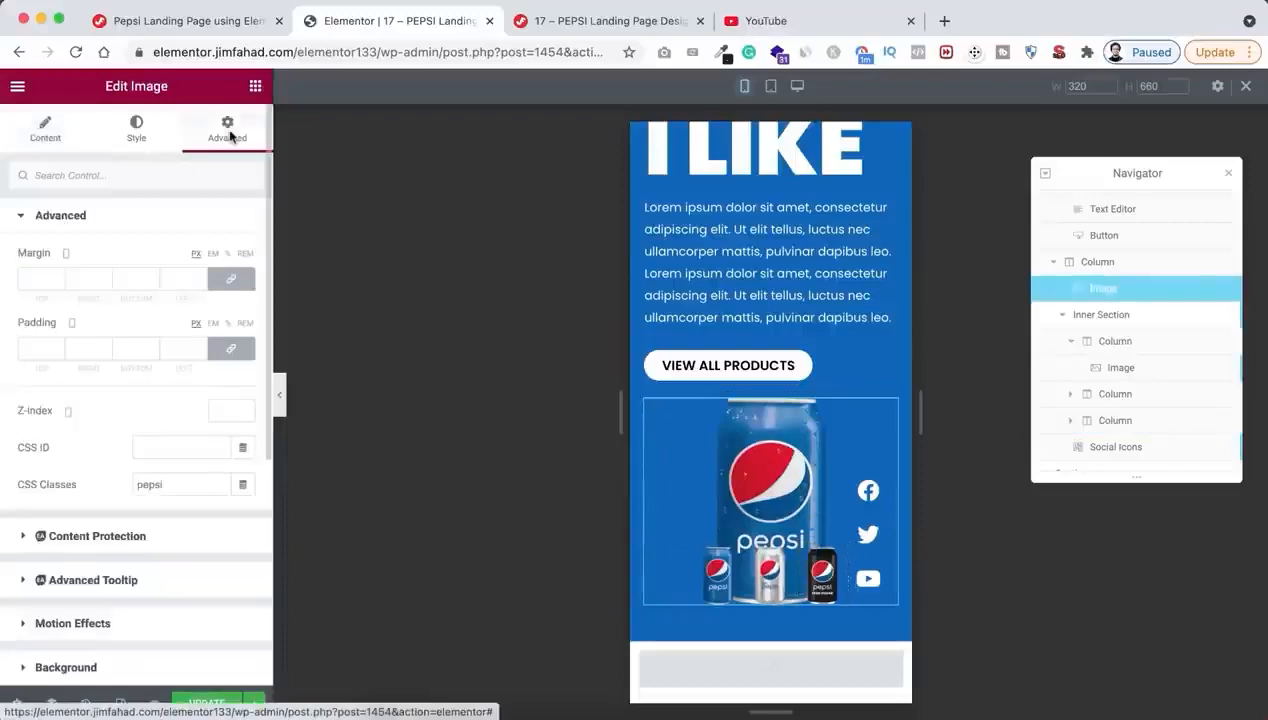
{"action": "left_click", "coordinate": [232, 279]}
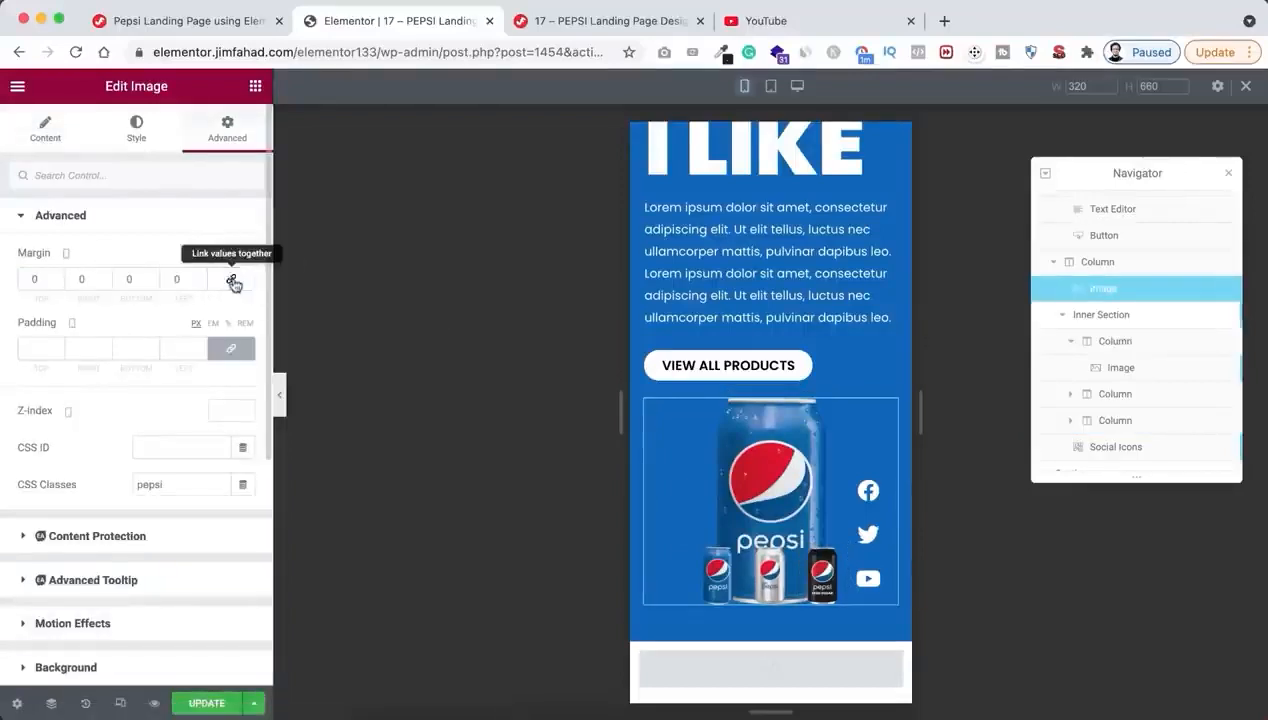
{"action": "left_click", "coordinate": [30, 278]}
{"action": "type", "text": "40"}
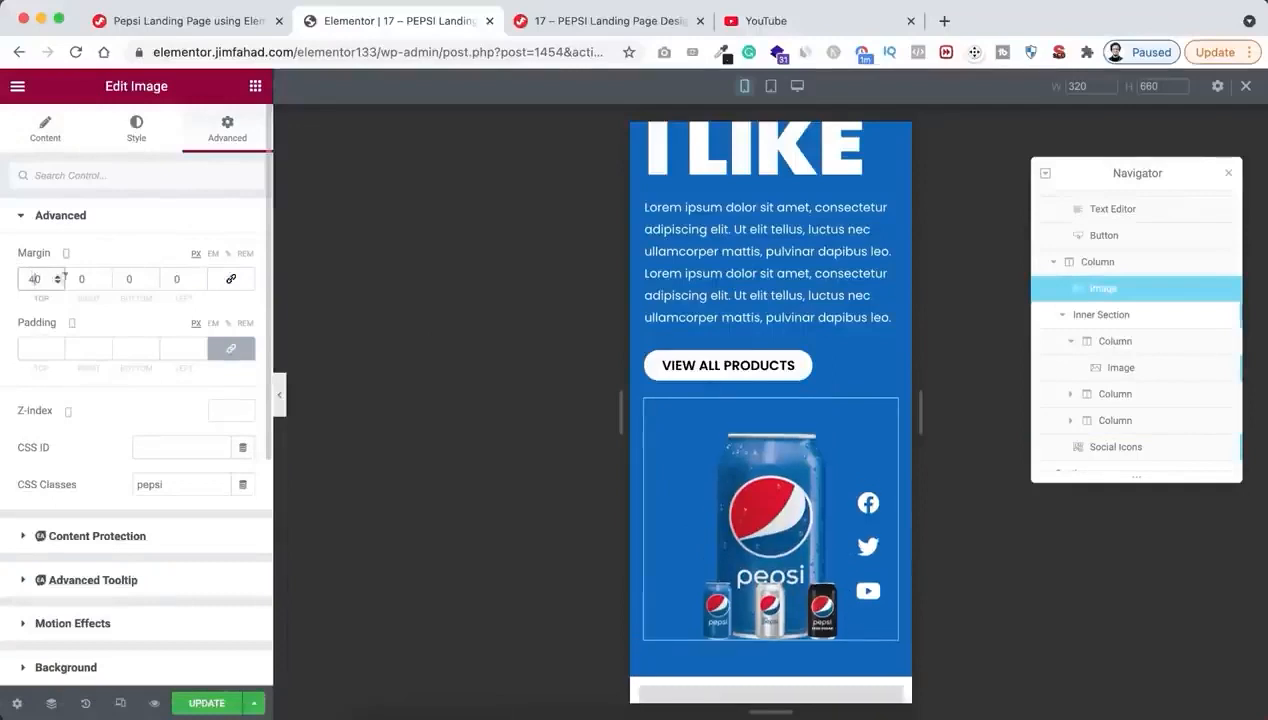
{"action": "left_click", "coordinate": [121, 278]}
{"action": "type", "text": "10"}
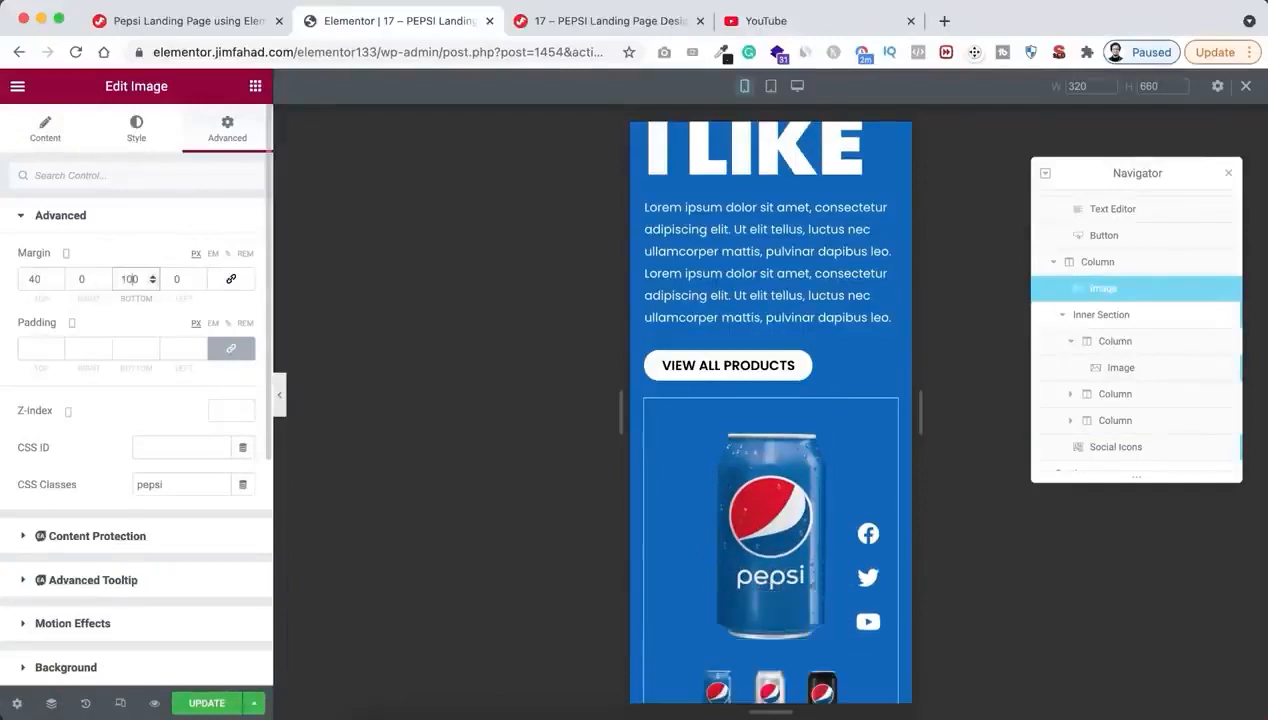
{"action": "scroll", "coordinate": [725, 425], "scroll_direction": "down", "scroll_amount": 1}
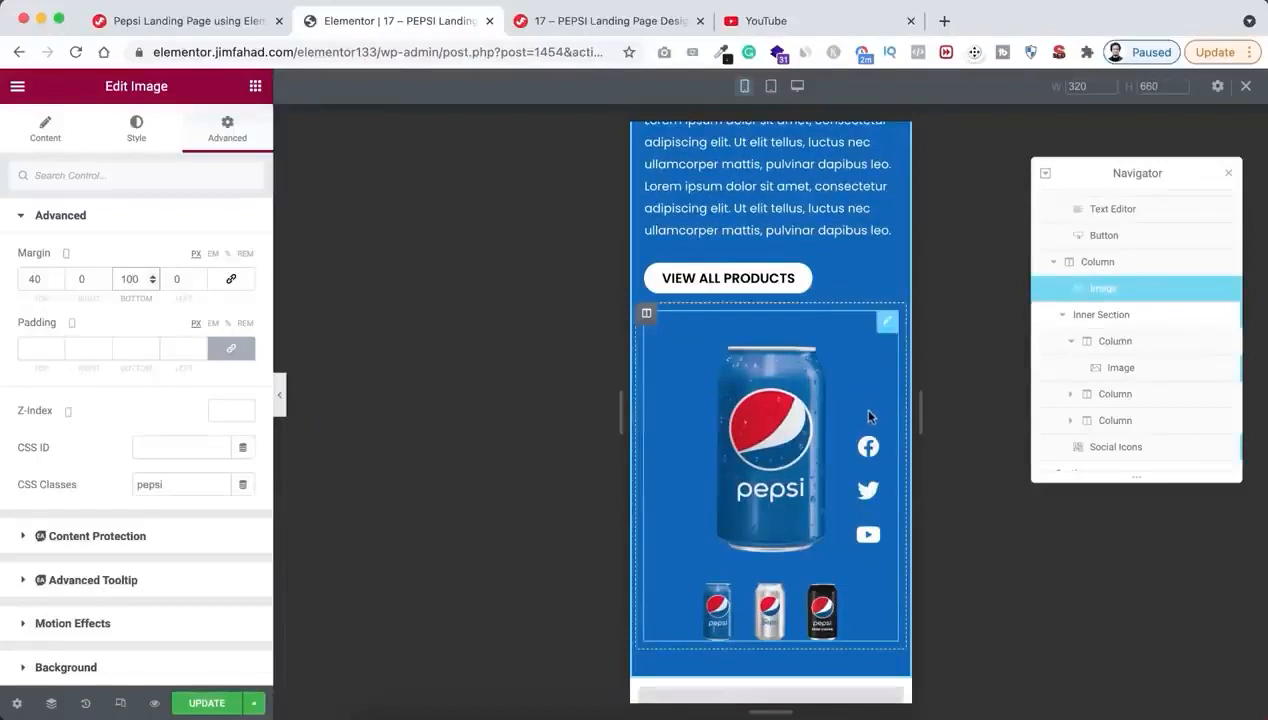
Set the social icons' mobile vertical offset to 96 px and close the Navigator
{"action": "left_click", "coordinate": [877, 440]}
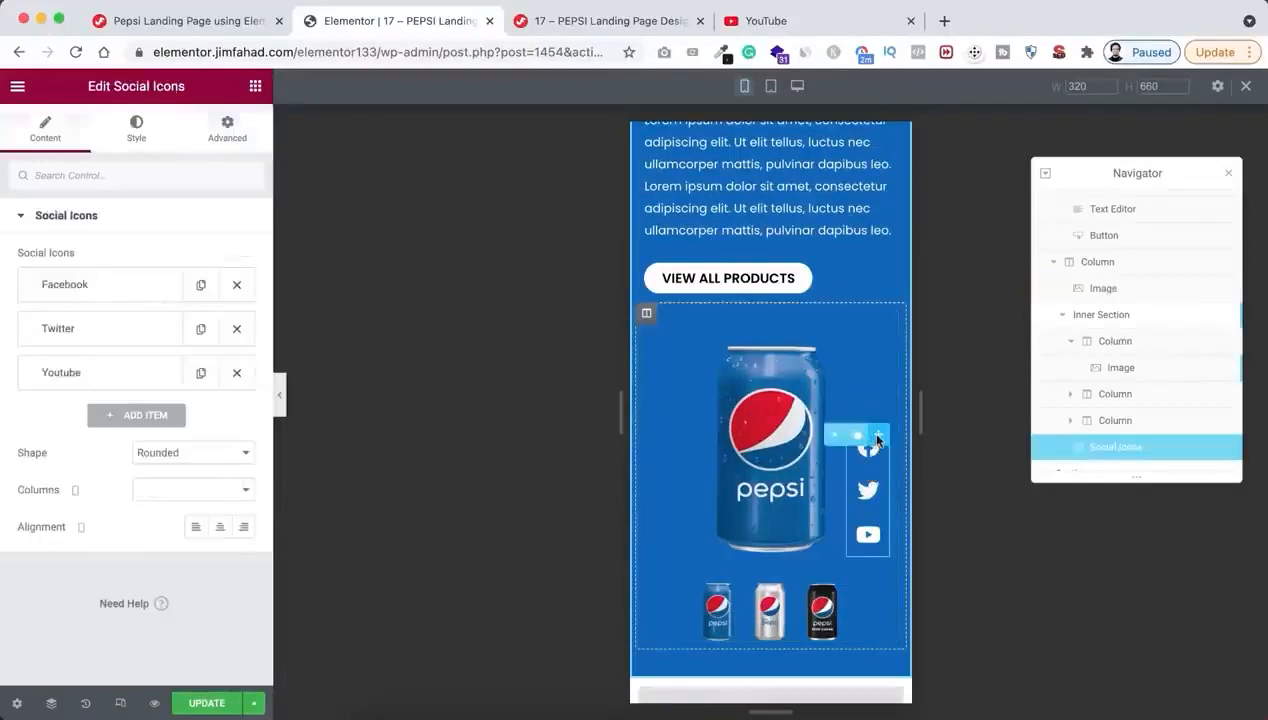
{"action": "left_click", "coordinate": [227, 134]}
{"action": "scroll", "coordinate": [125, 515], "scroll_direction": "down", "scroll_amount": 5}
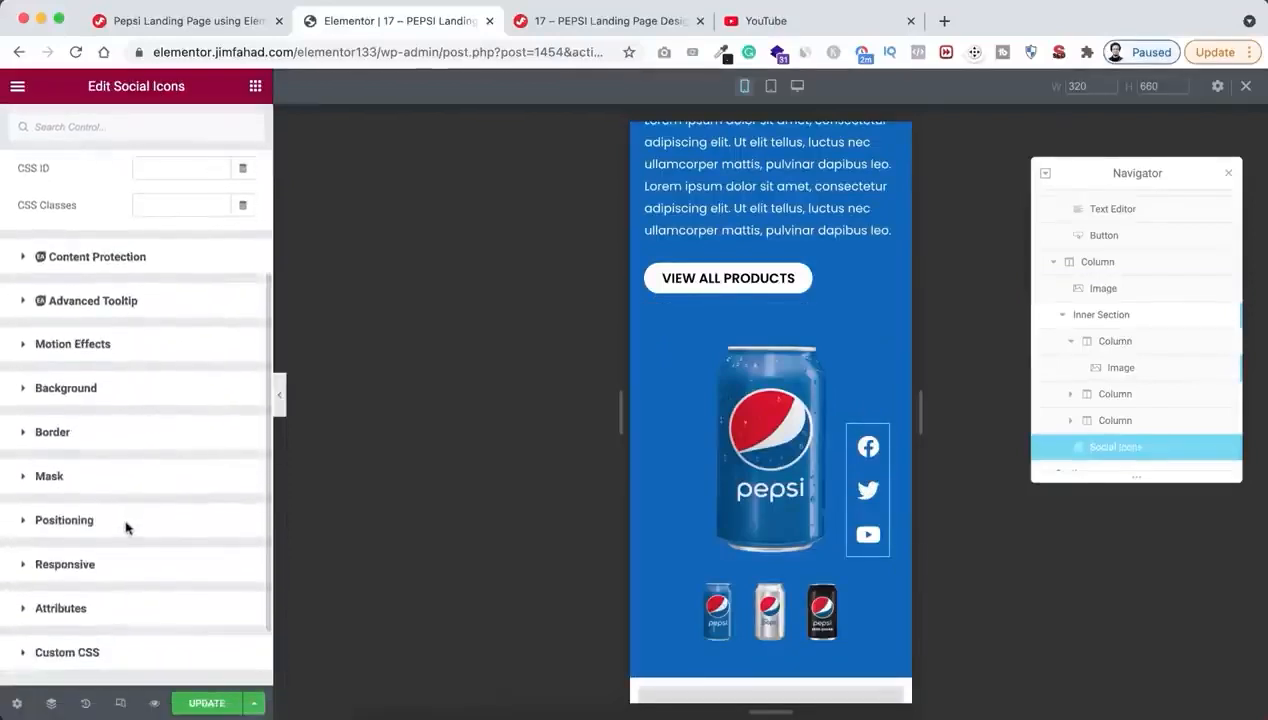
{"action": "left_click", "coordinate": [127, 527]}
{"action": "scroll", "coordinate": [118, 598], "scroll_direction": "down", "scroll_amount": 5}
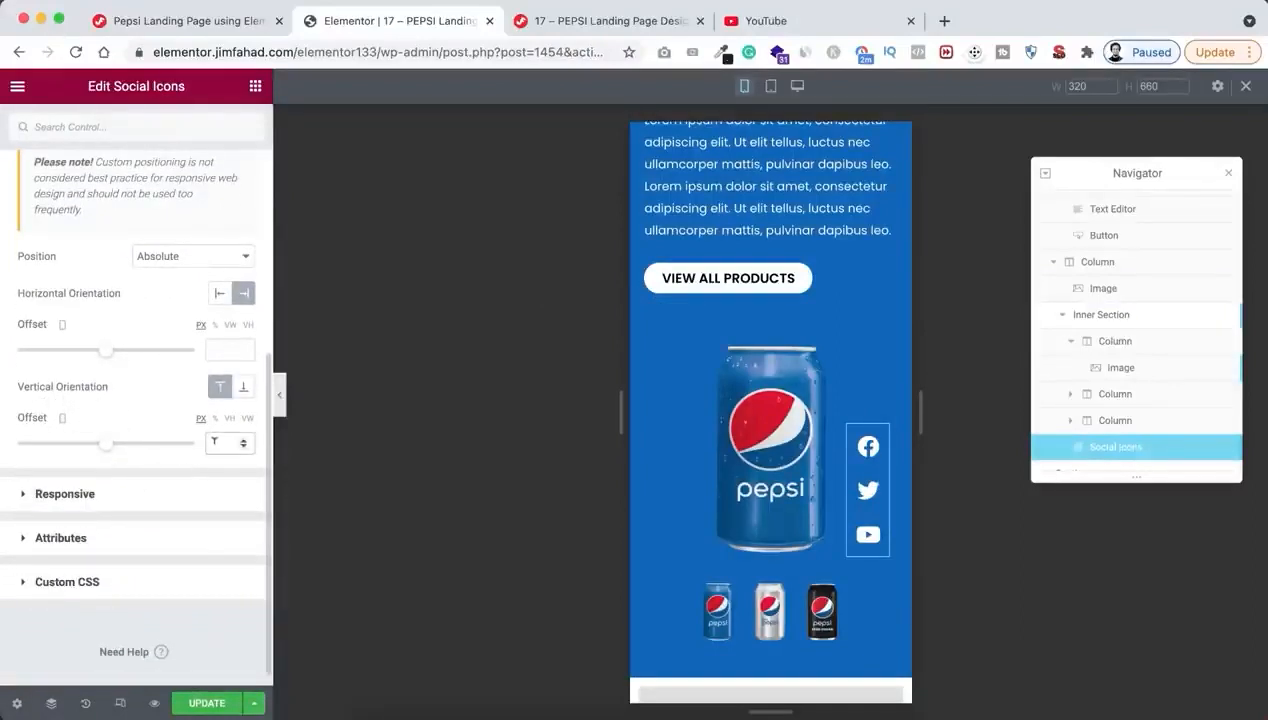
{"action": "type", "text": "96"}
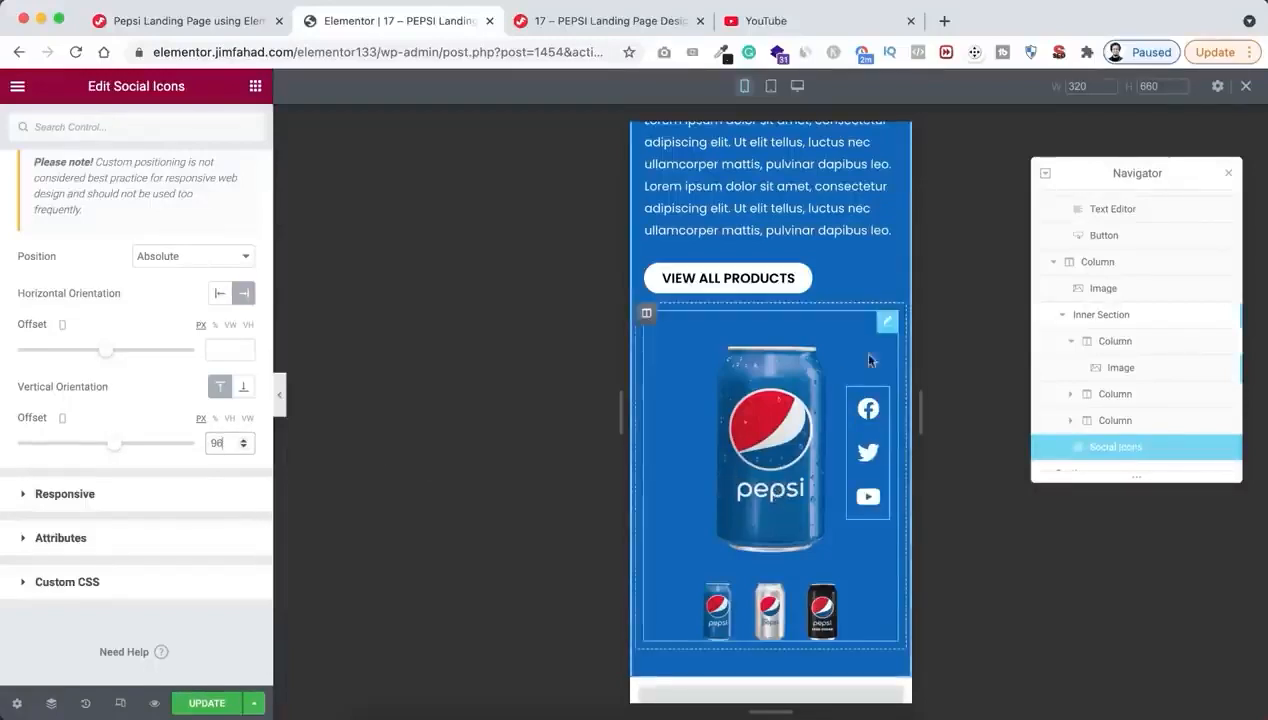
{"action": "left_click", "coordinate": [1227, 174]}
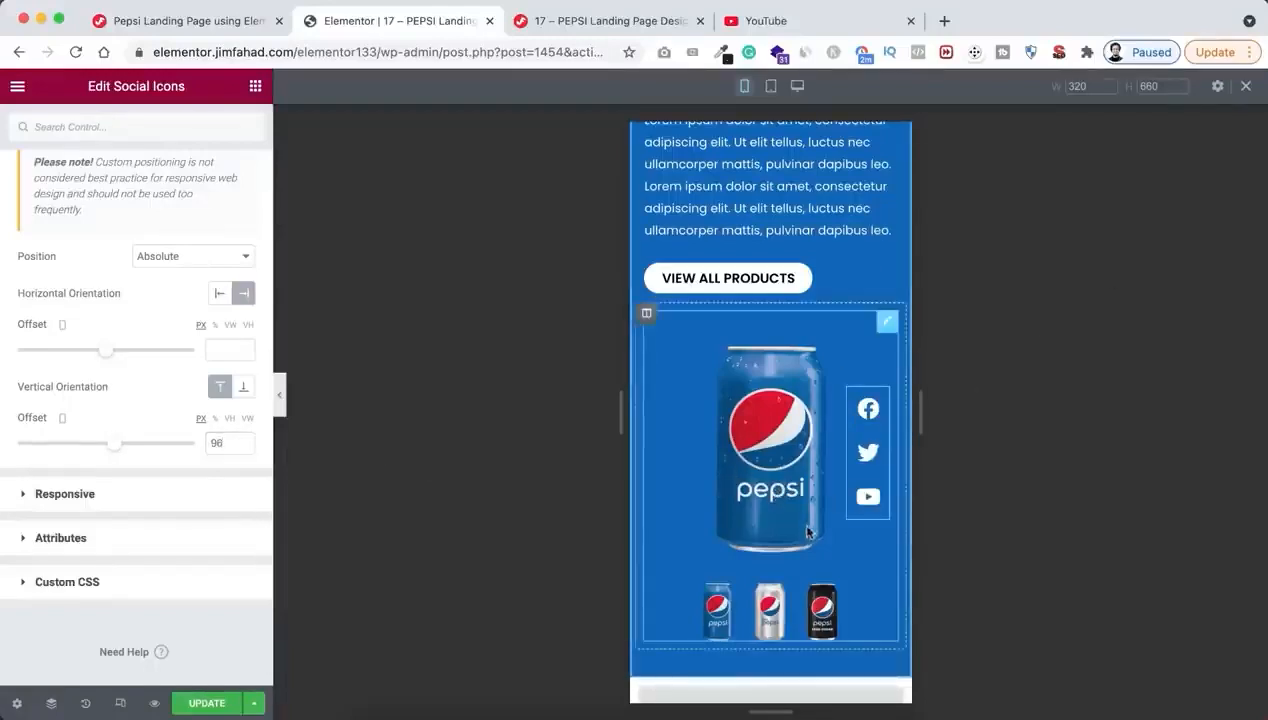
Check the page in mobile, tablet and desktop views, then exit responsive mode and update the page
{"action": "scroll", "coordinate": [808, 532], "scroll_direction": "down", "scroll_amount": 1}
{"action": "scroll", "coordinate": [808, 530], "scroll_direction": "up", "scroll_amount": 5}
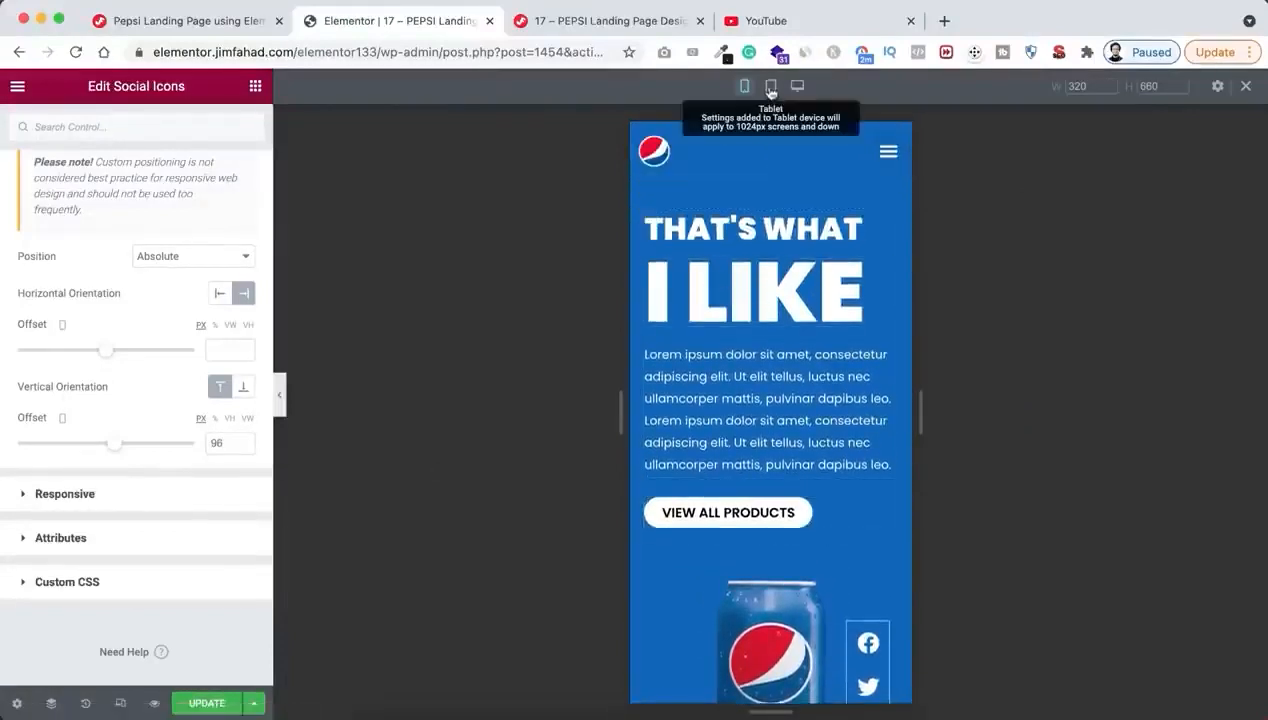
{"action": "left_click", "coordinate": [770, 88]}
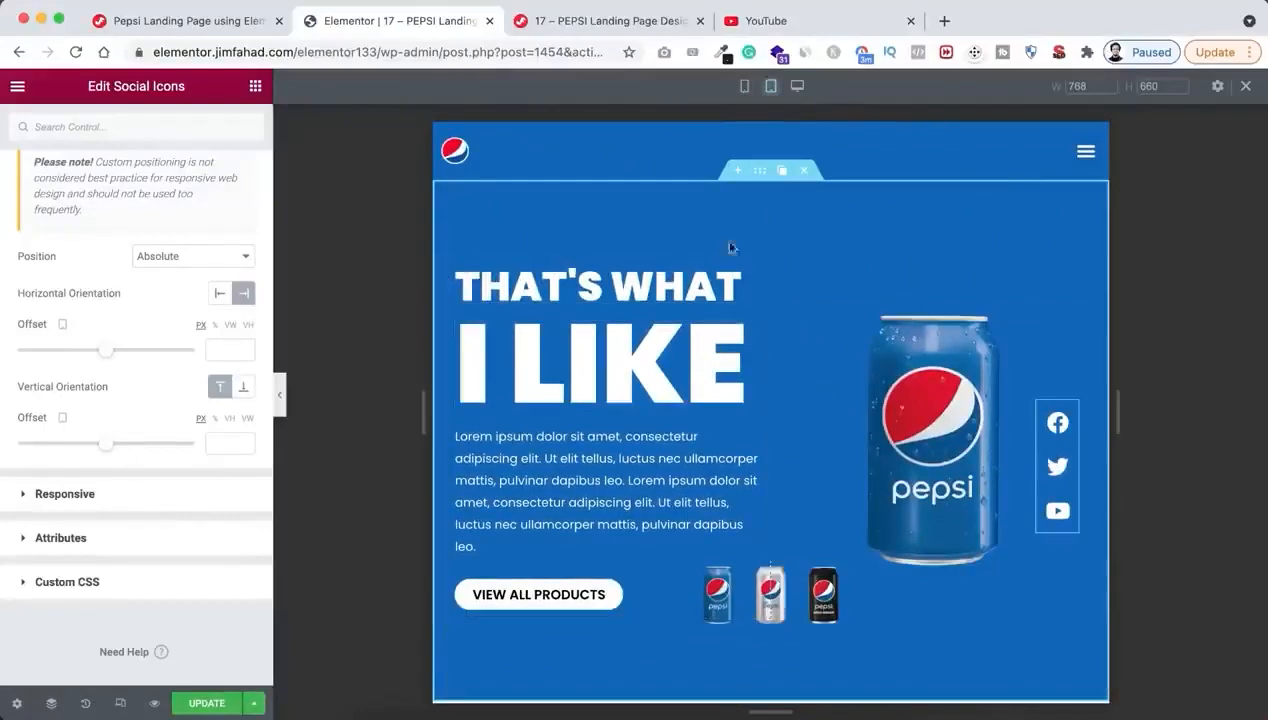
{"action": "left_click", "coordinate": [797, 86]}
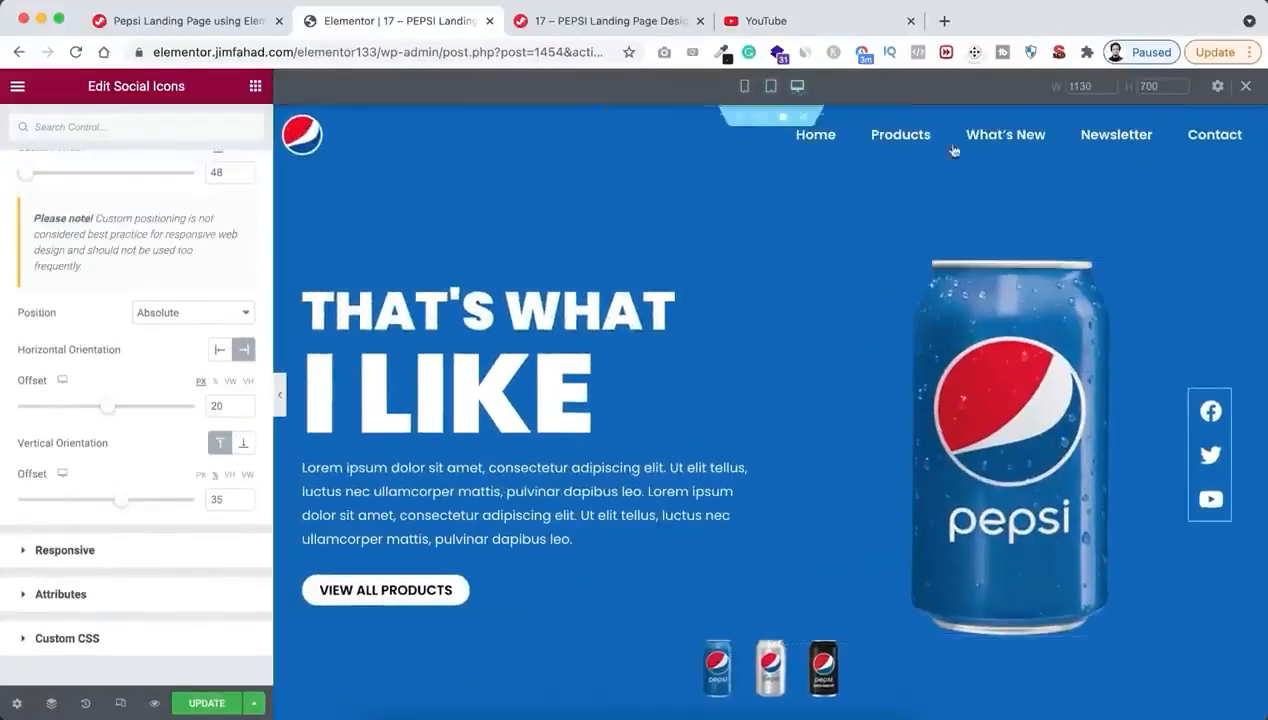
{"action": "left_click", "coordinate": [1245, 86]}
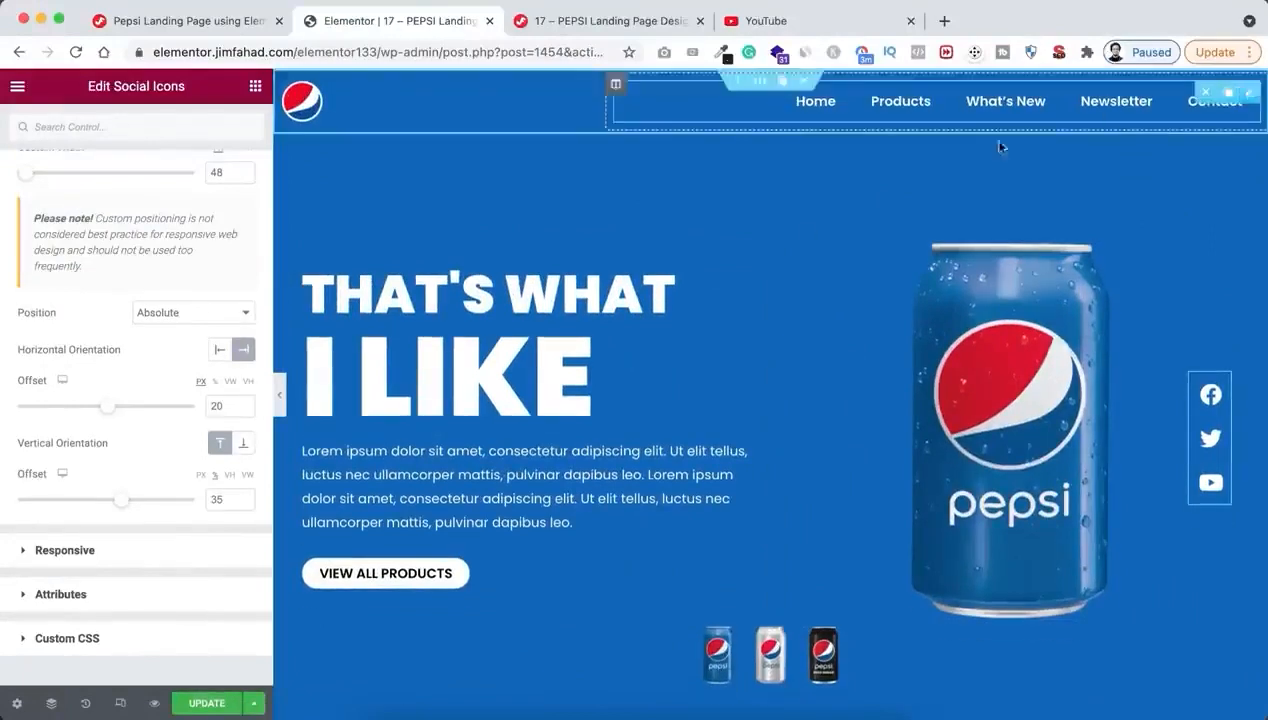
{"action": "left_click", "coordinate": [207, 703]}
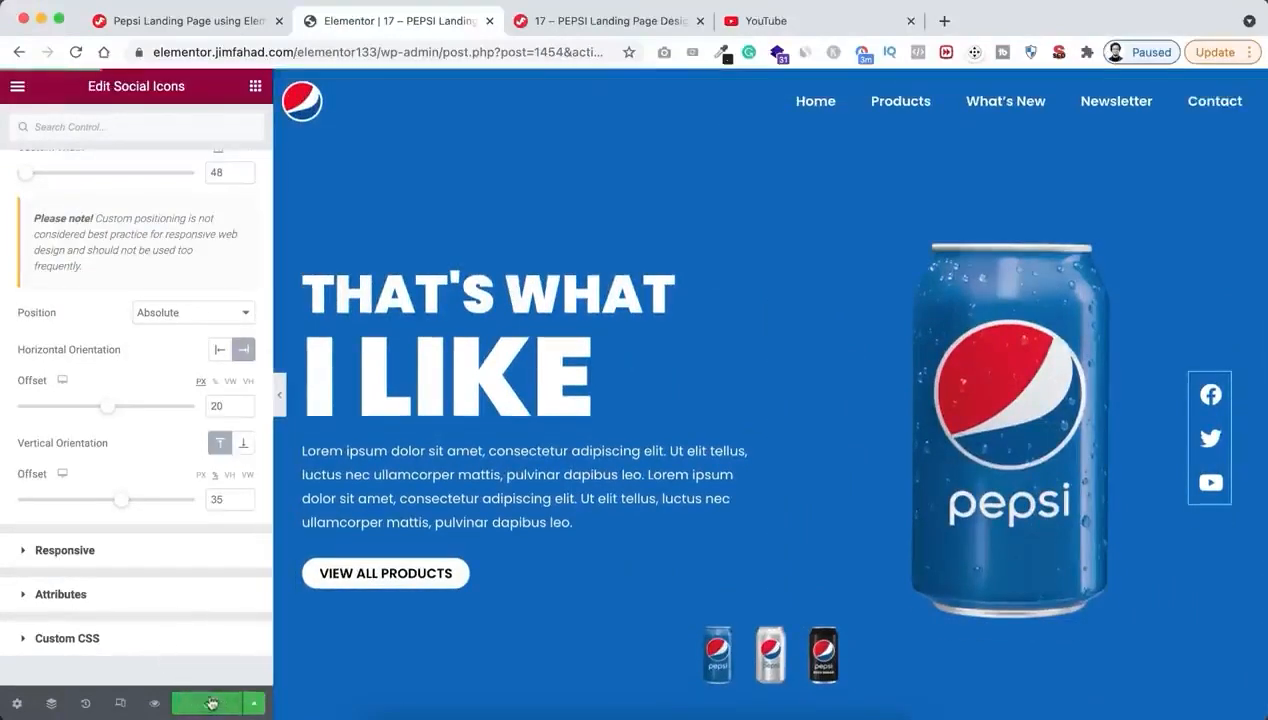